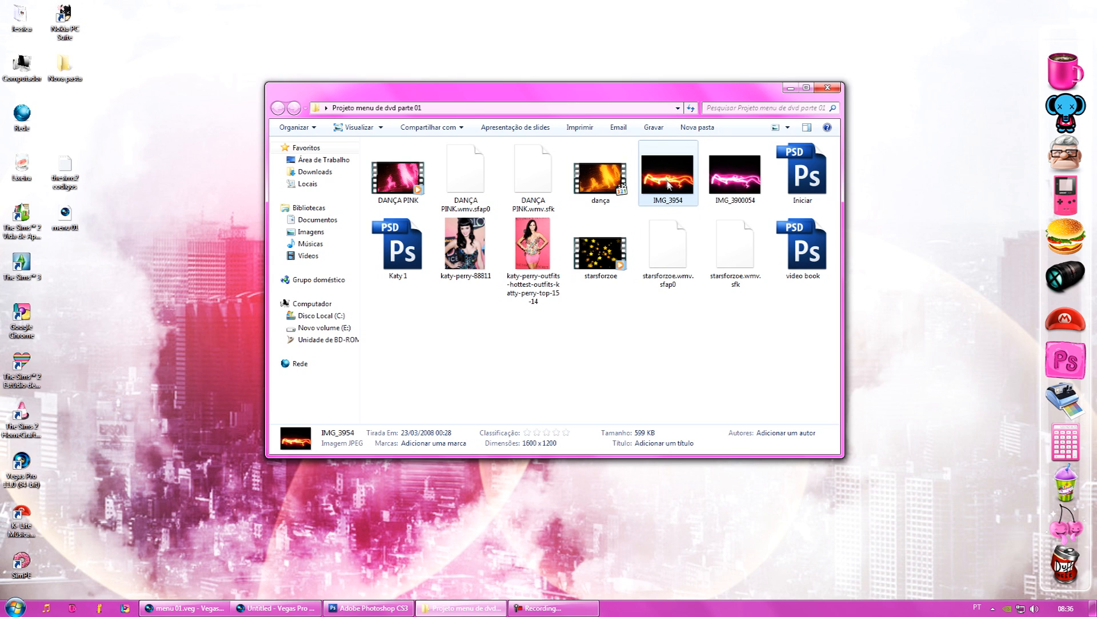
Step: Open IMG_3954 from the project folder in Photoshop and display the whole image at 50% zoom
left_click_drag(680, 178, 512, 374)
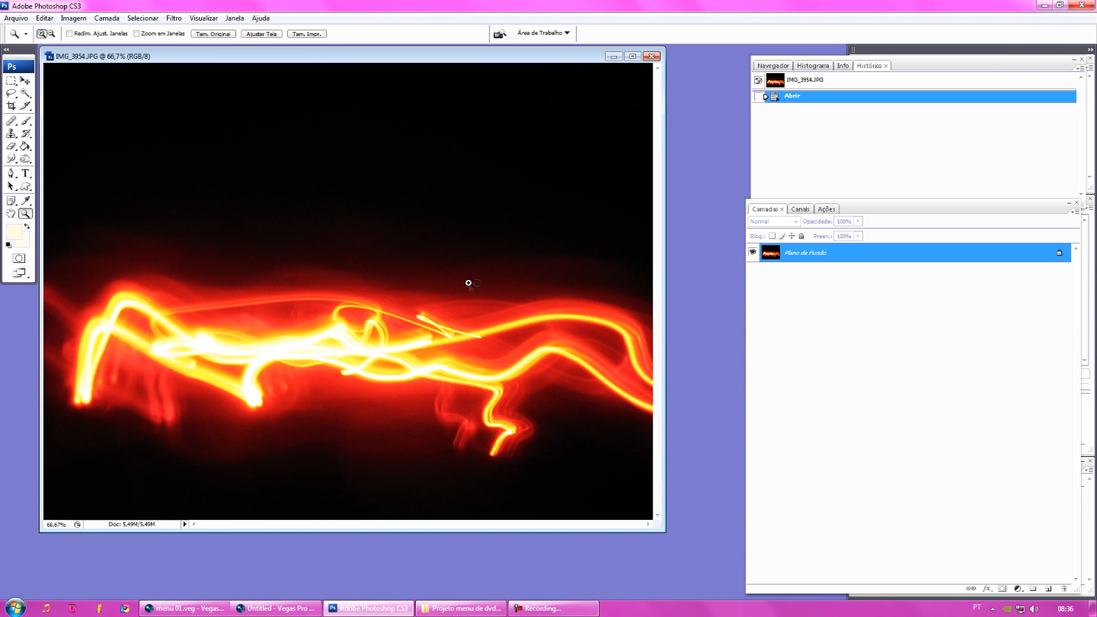
right_click(468, 283)
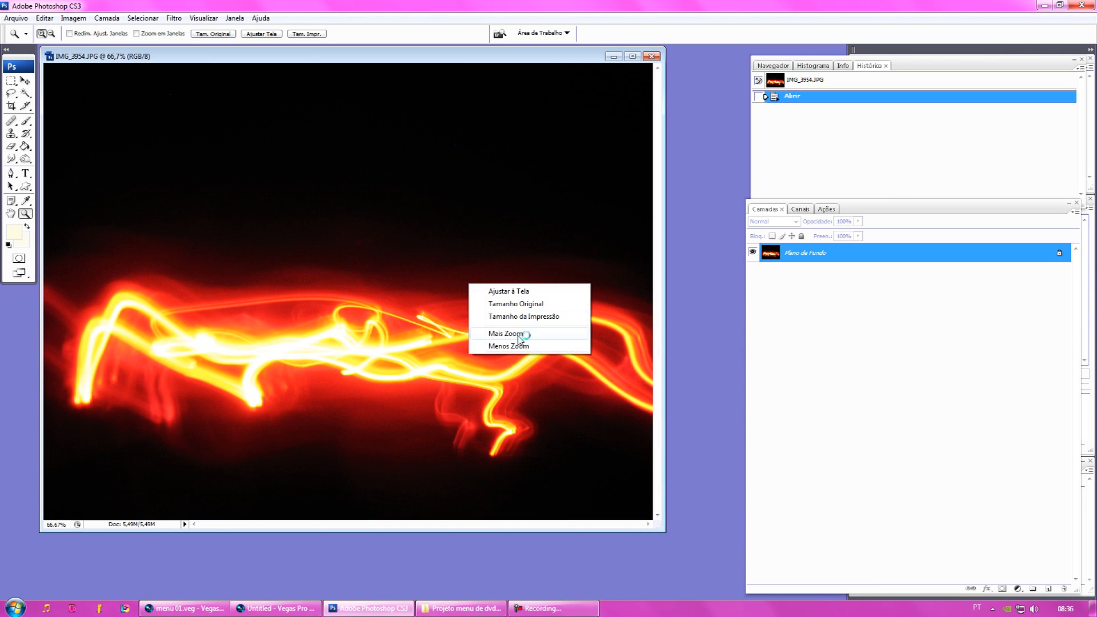
left_click(516, 346)
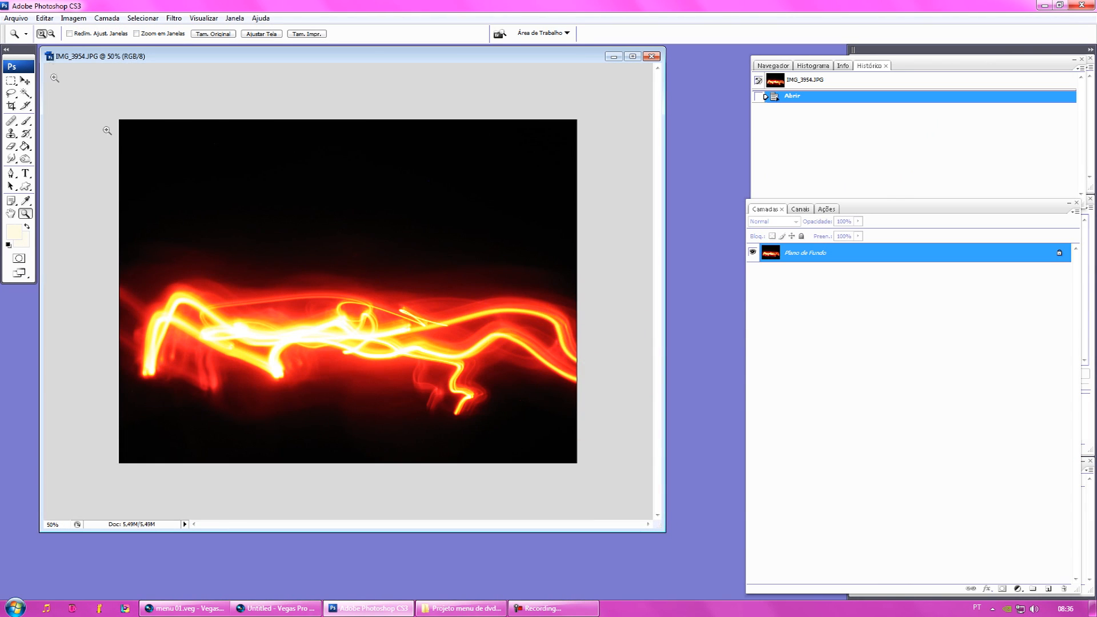
Step: Add a new empty layer above the background with the default name, Normal mode and 100% opacity
left_click(106, 18)
mouse_move(73, 18)
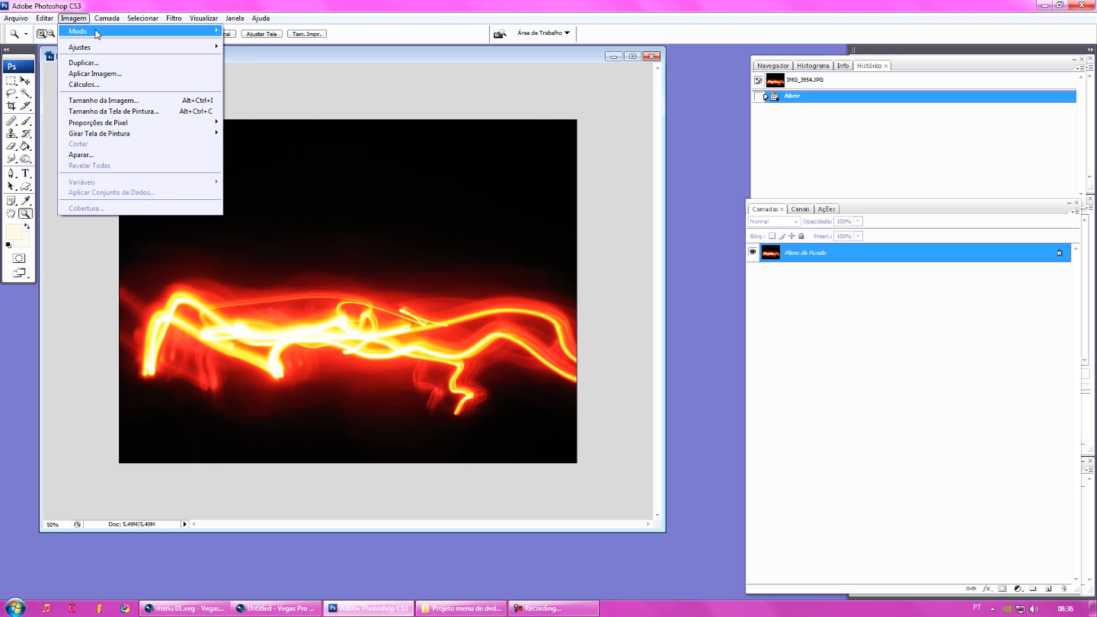
mouse_move(107, 17)
mouse_move(143, 31)
left_click(280, 33)
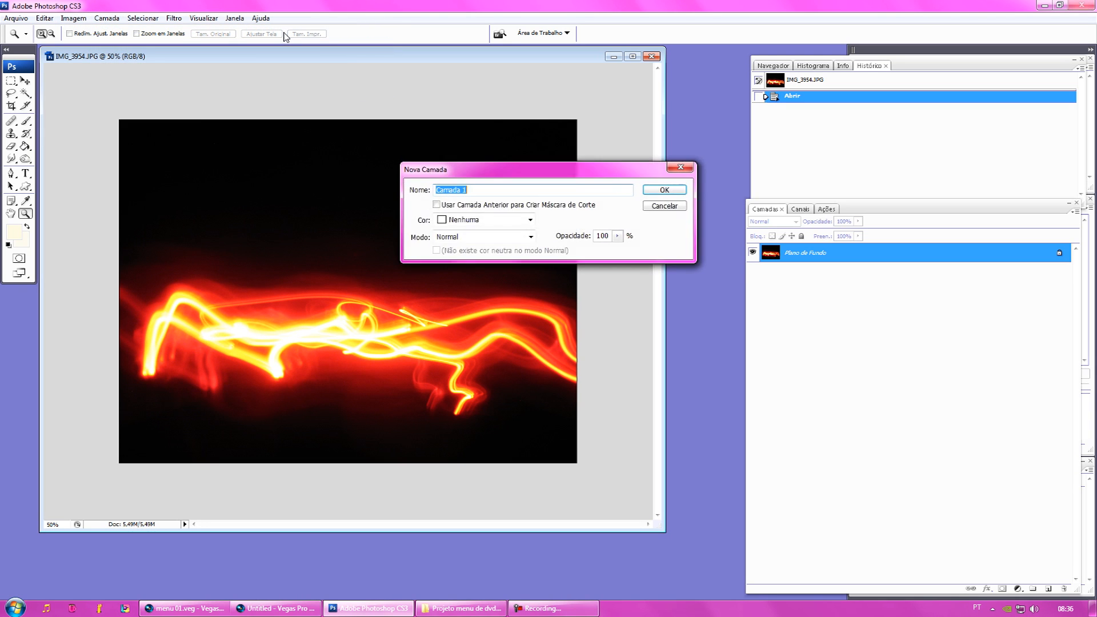
key("Return")
Step: Set the foreground color to the bright pink ff00ba
left_click(15, 232)
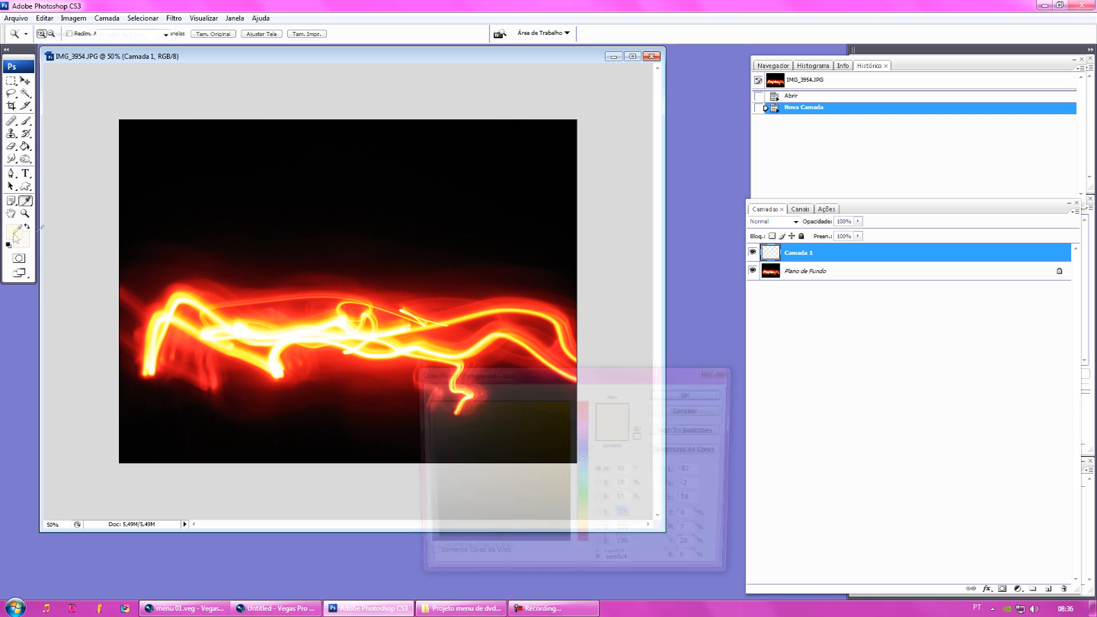
left_click(580, 423)
left_click(569, 401)
left_click_drag(574, 422, 575, 420)
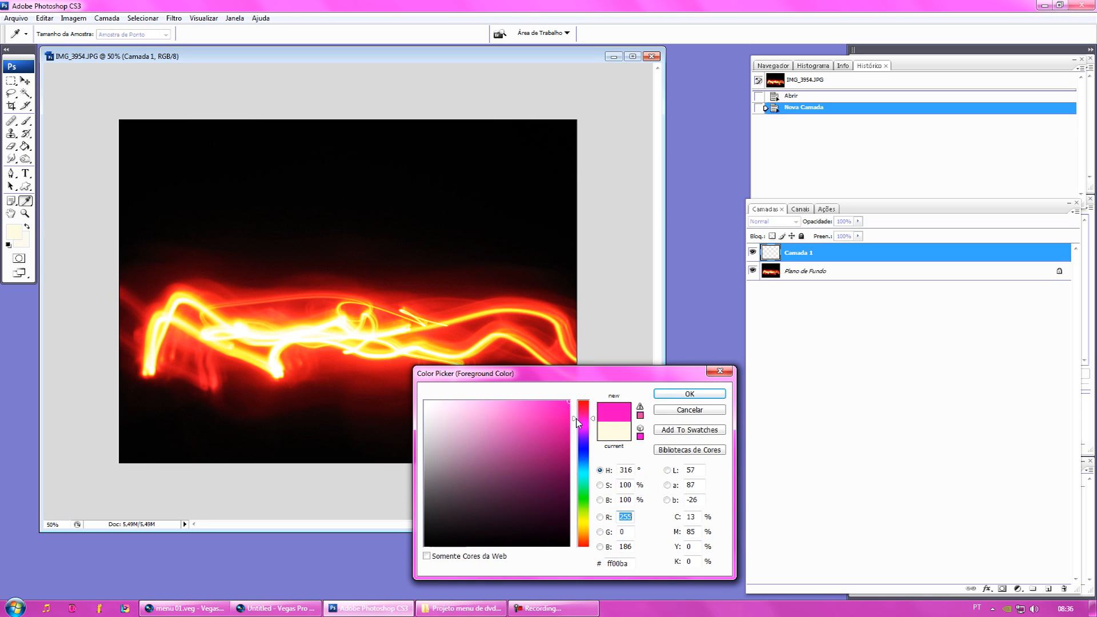
key("Return")
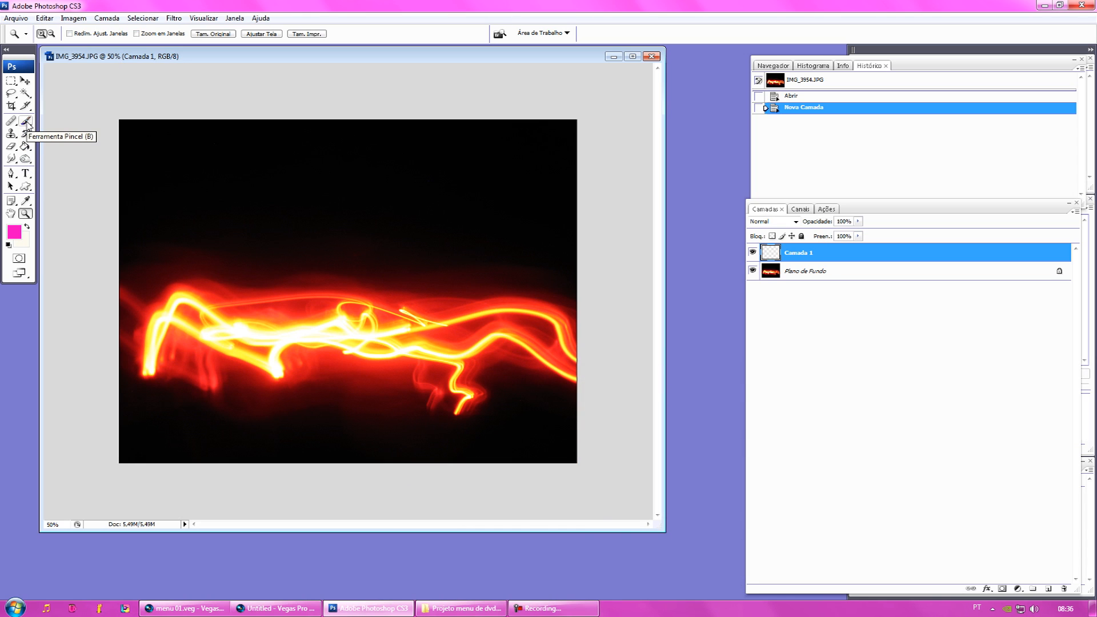
Step: Paint a pink band along the upper edge of the light streaks with a soft 143 px brush at 0% hardness
left_click(26, 122)
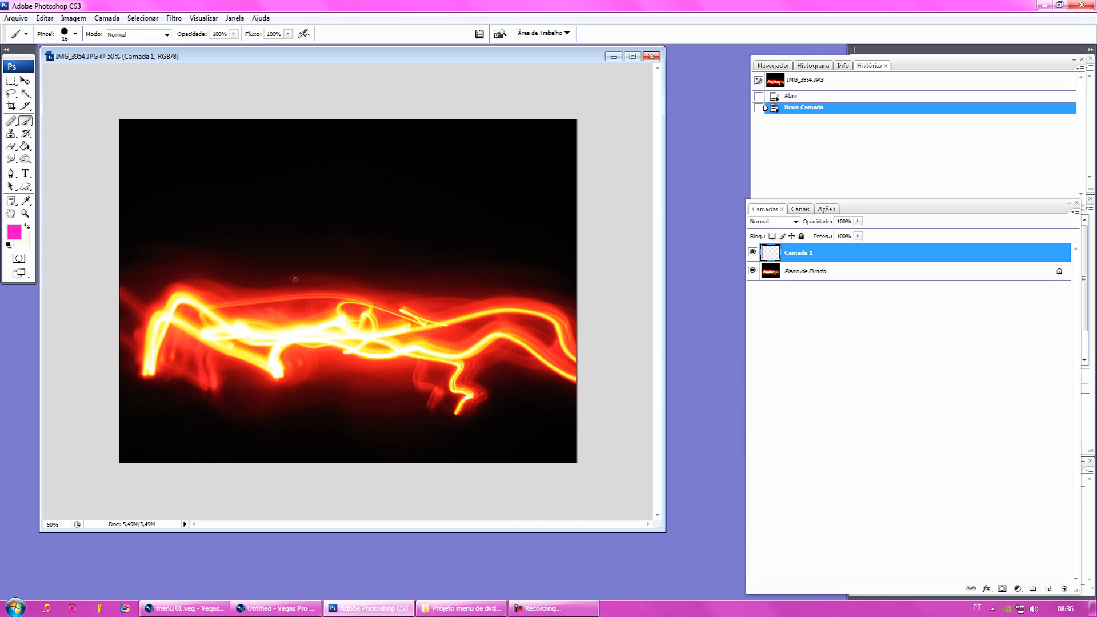
right_click(507, 316)
scroll(576, 425, "down", 5)
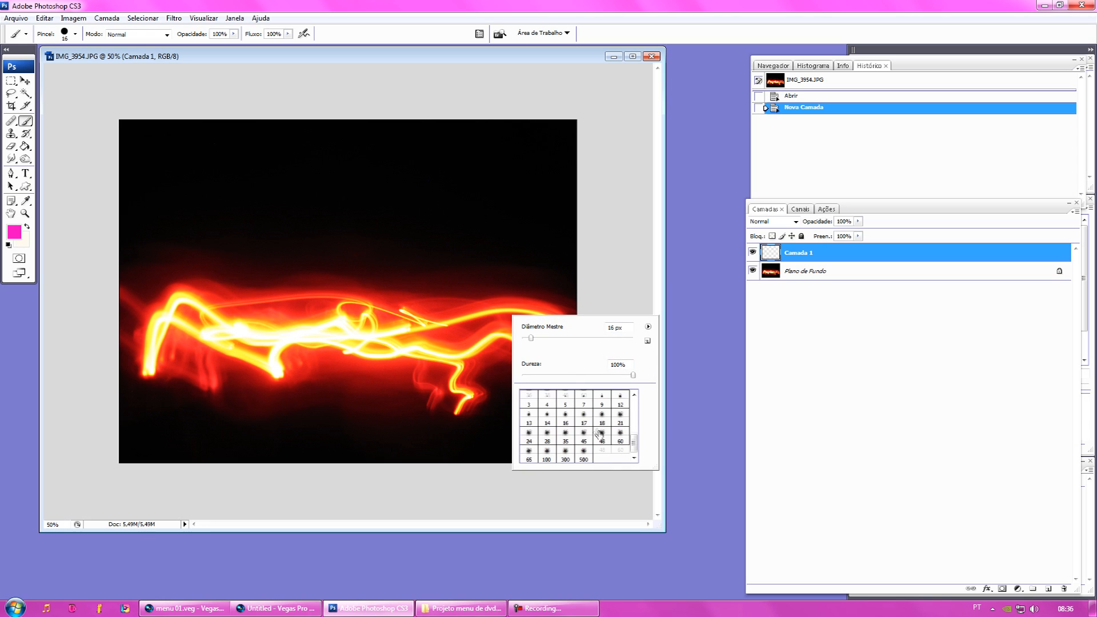
left_click(602, 423)
left_click_drag(549, 340, 587, 346)
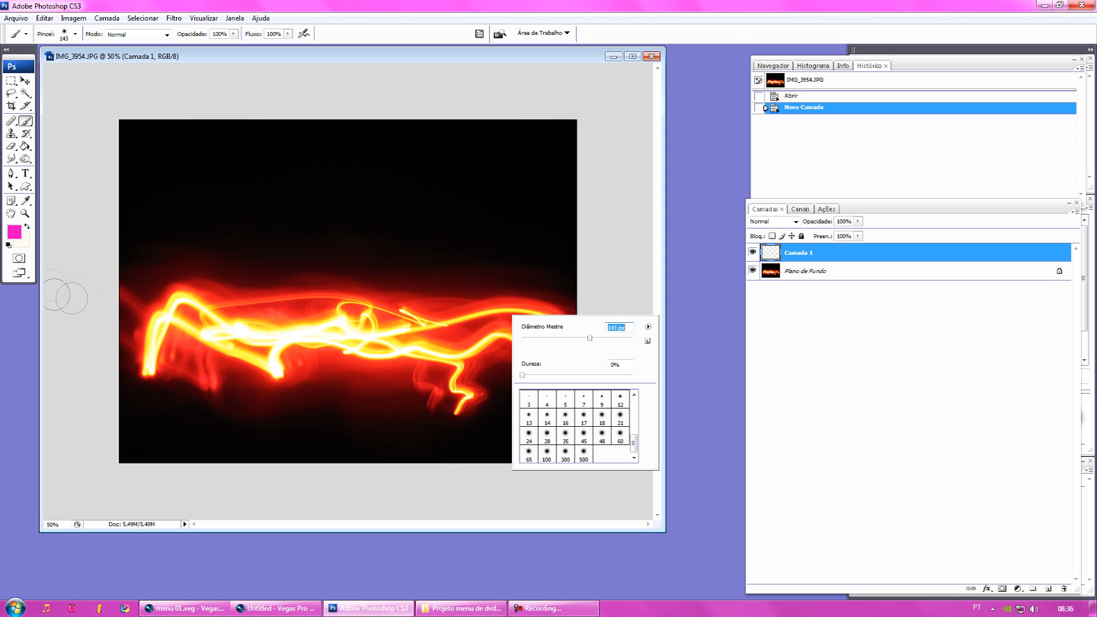
left_click(117, 287)
mouse_move(117, 286)
left_mouse_down()
mouse_move(186, 268)
mouse_move(144, 271)
mouse_move(355, 282)
mouse_move(559, 303)
mouse_move(575, 325)
mouse_move(449, 294)
mouse_move(462, 288)
mouse_move(182, 251)
mouse_move(118, 292)
mouse_move(257, 276)
mouse_move(509, 277)
mouse_move(588, 312)
mouse_move(604, 363)
mouse_move(588, 373)
mouse_move(543, 339)
mouse_move(569, 387)
left_mouse_up()
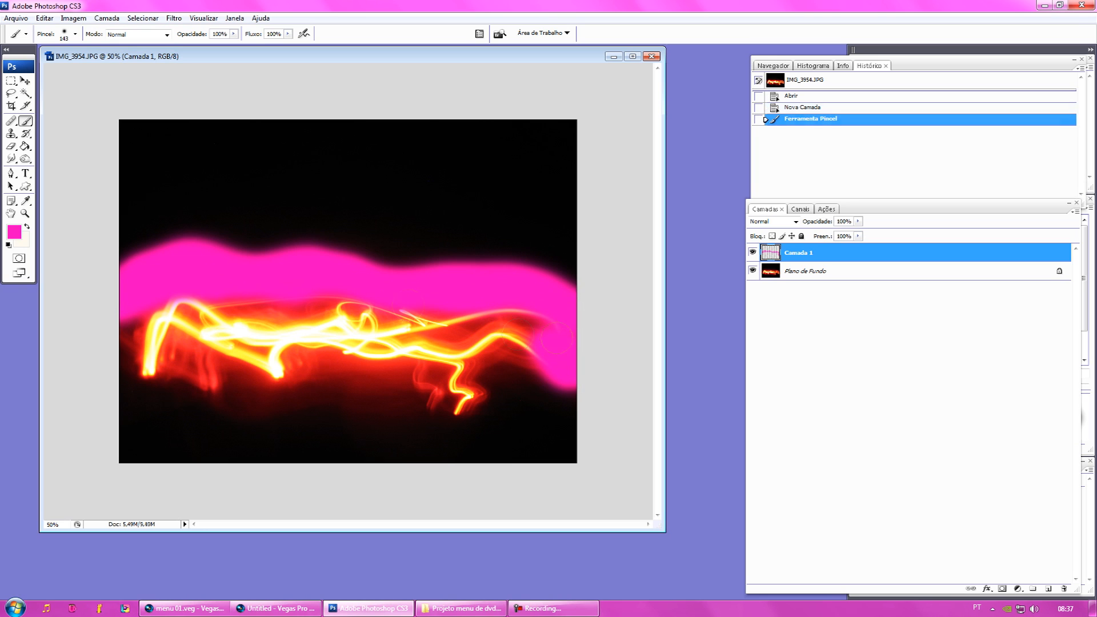
Step: Enlarge the soft brush to 300 px and paint pink over the rest of the light streaks
right_click(474, 339)
left_click_drag(499, 323, 507, 324)
mouse_move(514, 326)
left_mouse_down()
mouse_move(358, 320)
mouse_move(272, 337)
mouse_move(116, 324)
mouse_move(297, 400)
mouse_move(461, 388)
mouse_move(365, 412)
mouse_move(563, 342)
mouse_move(503, 362)
mouse_move(531, 403)
left_mouse_up()
mouse_move(221, 346)
left_mouse_down()
mouse_move(507, 344)
mouse_move(415, 343)
left_mouse_up()
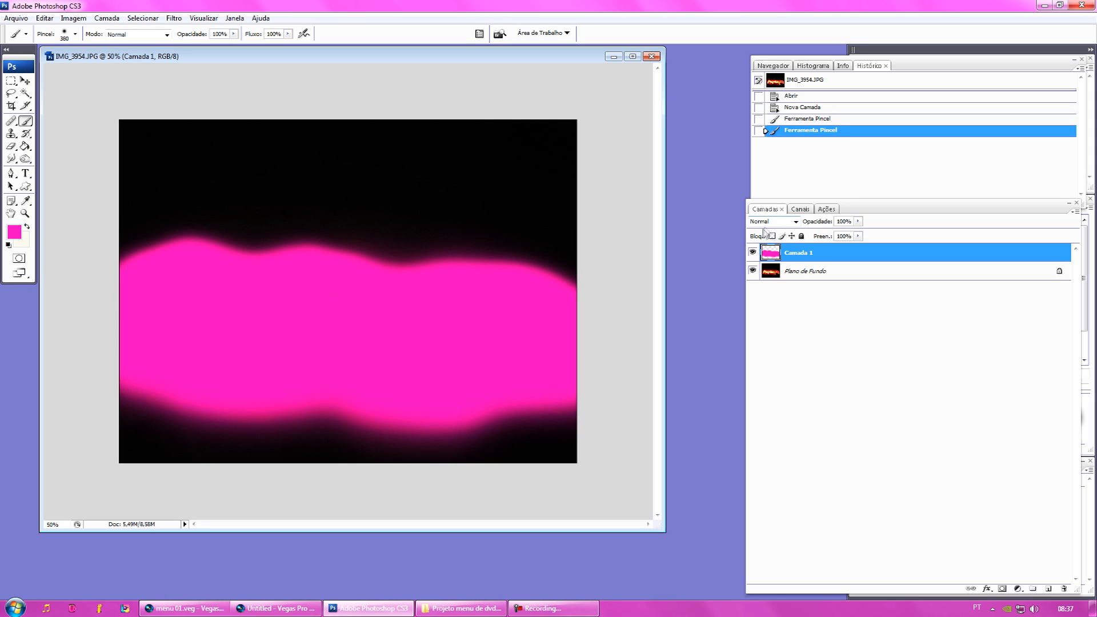
Step: Set the painted layer's blend mode to Cor and extend the pink paint over the remaining areas of the image
left_click(765, 223)
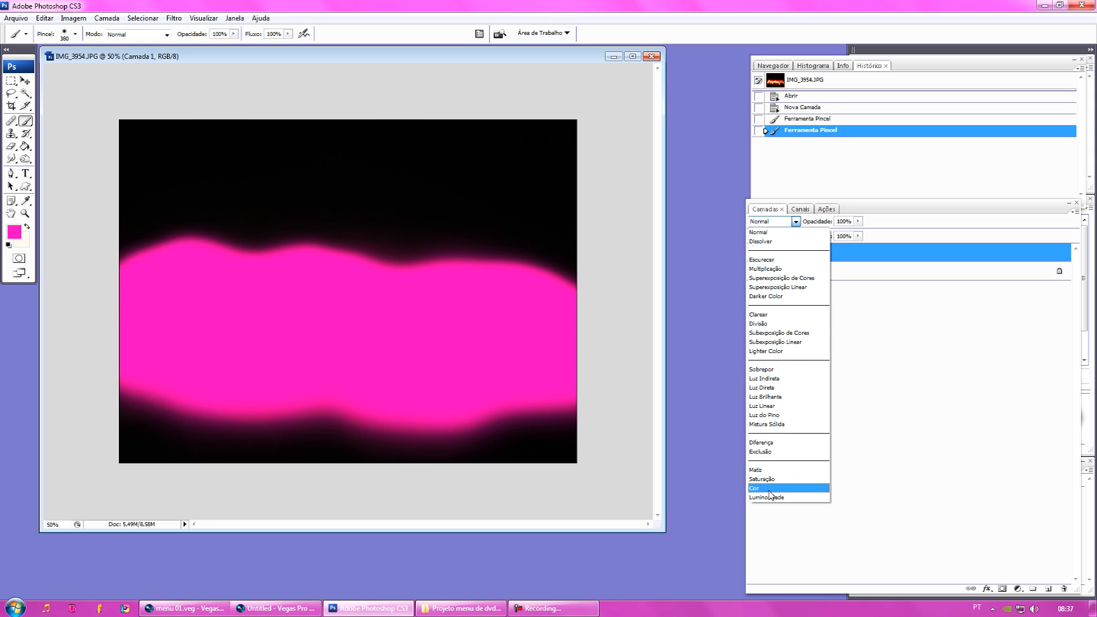
left_click(769, 489)
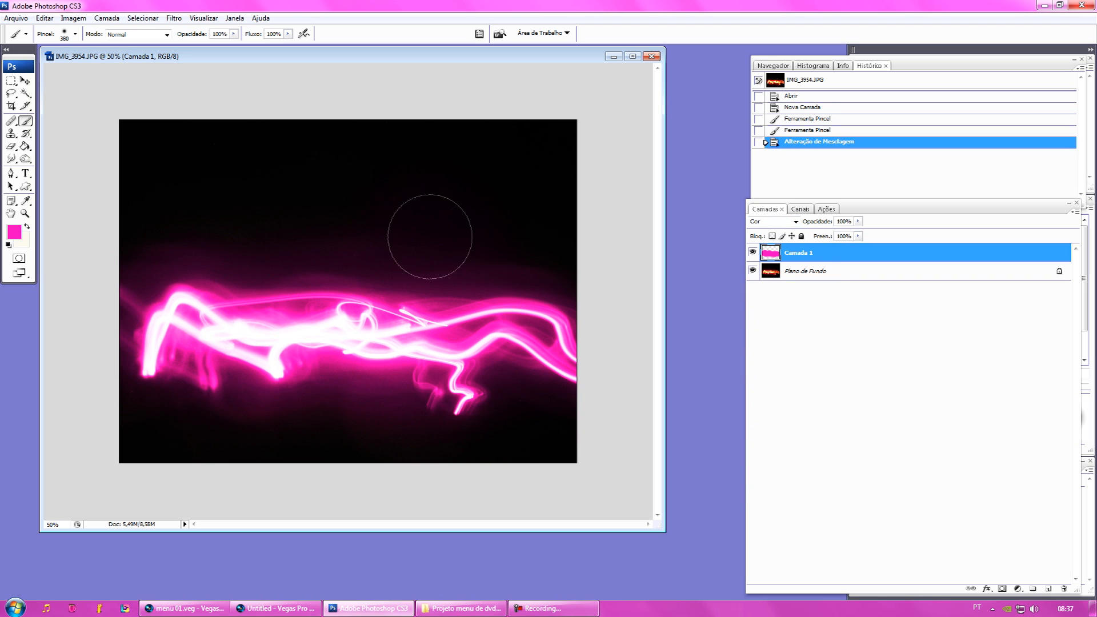
mouse_move(201, 304)
left_mouse_down()
mouse_move(355, 490)
mouse_move(451, 394)
mouse_move(411, 331)
left_mouse_up()
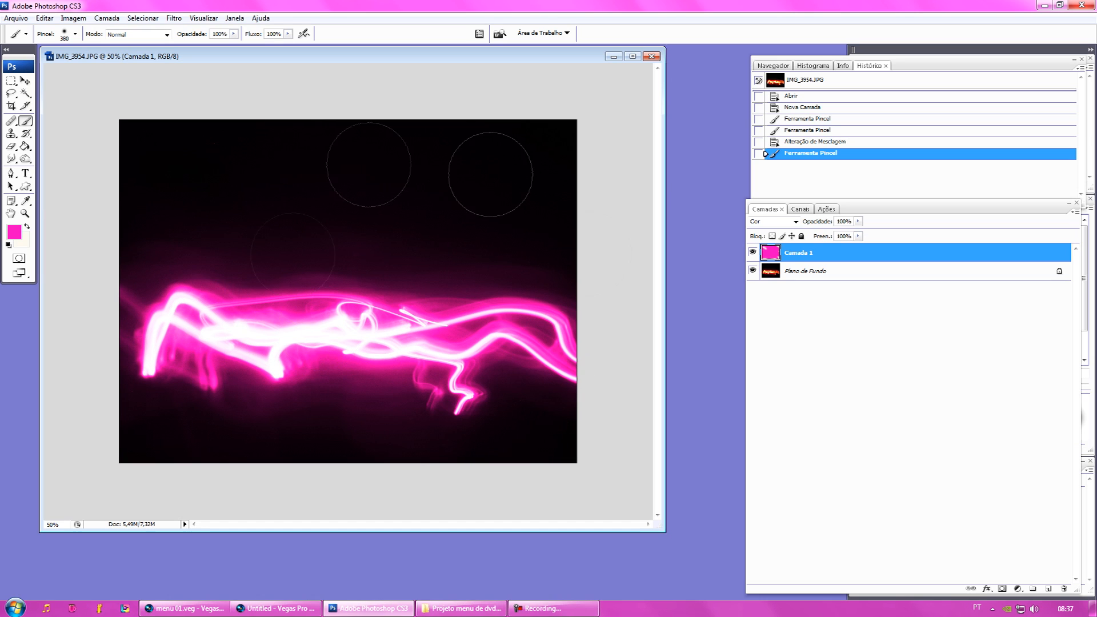
left_click_drag(397, 383, 628, 393)
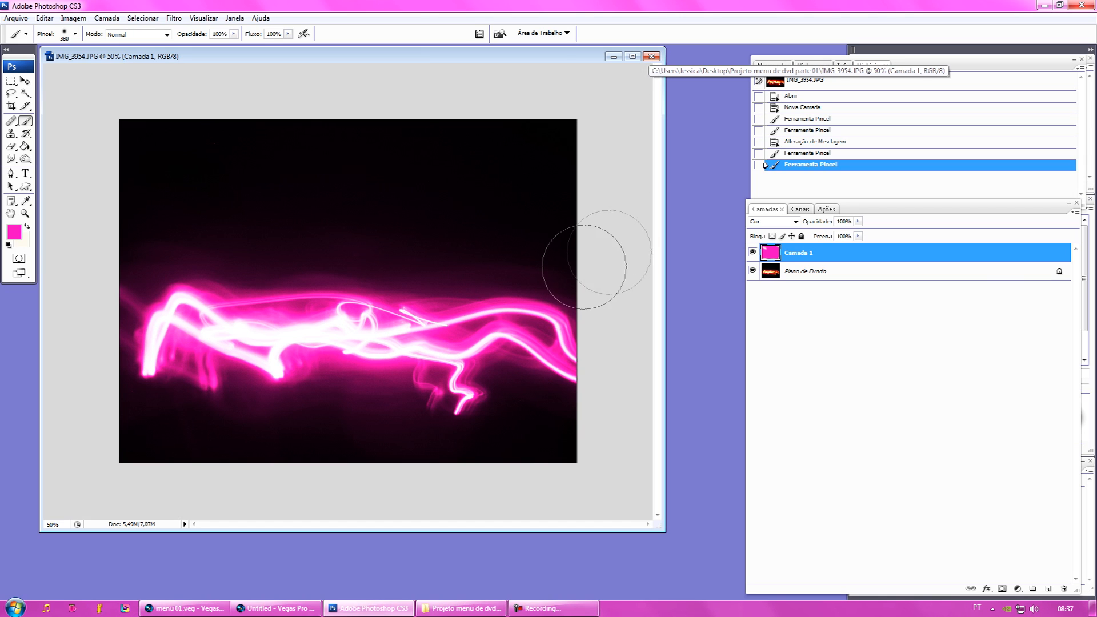
Step: Close IMG_3954.JPG without saving the changes and switch back to the project folder window
left_click(651, 57)
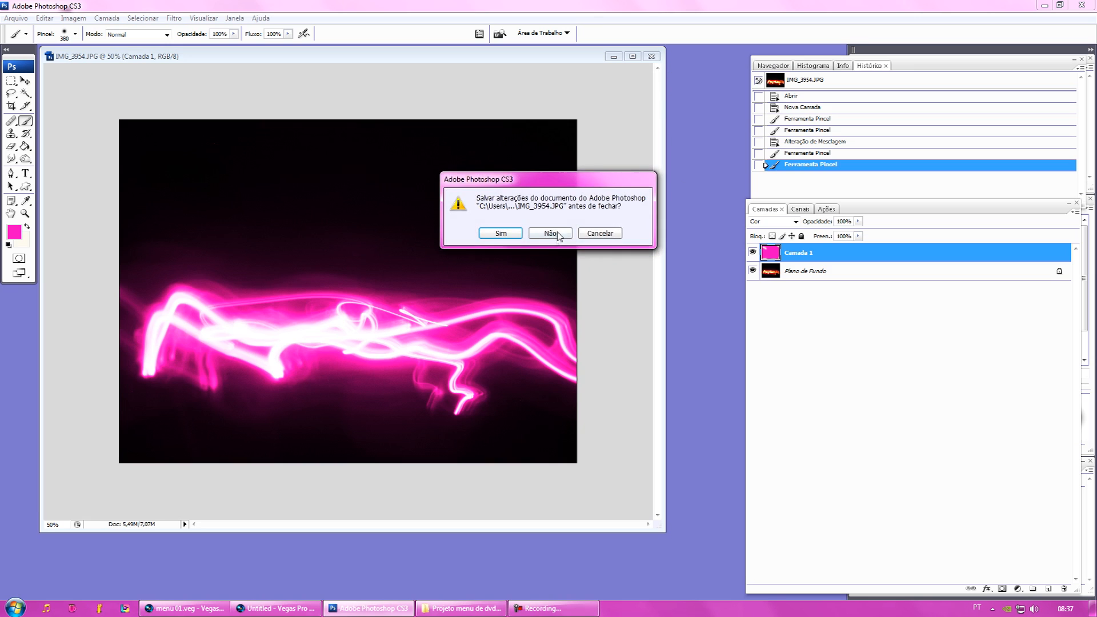
left_click(555, 231)
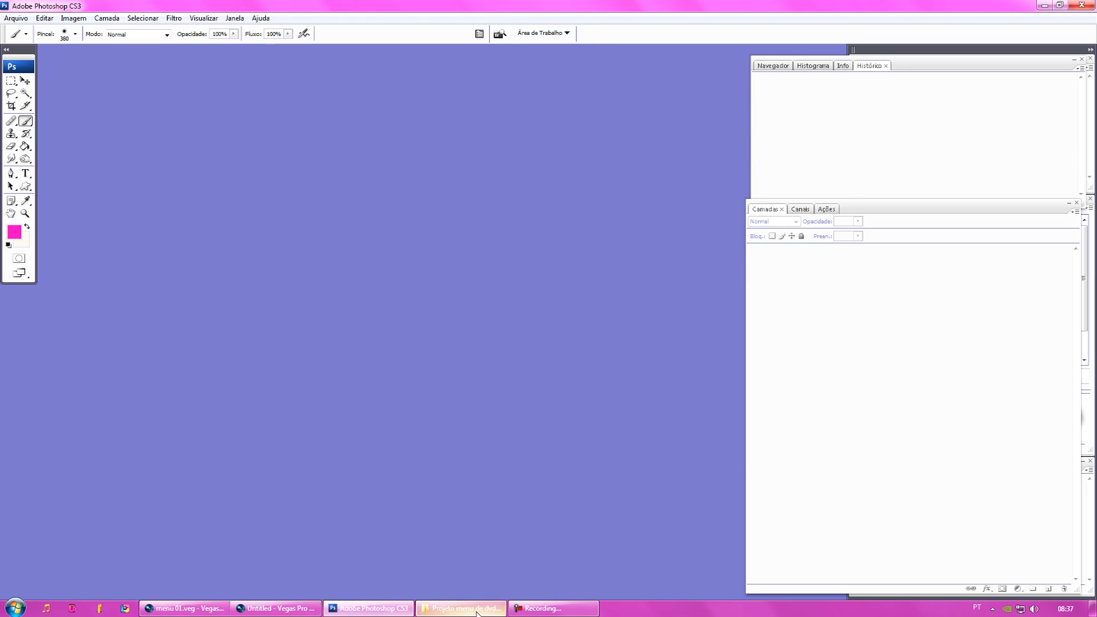
left_click(419, 606)
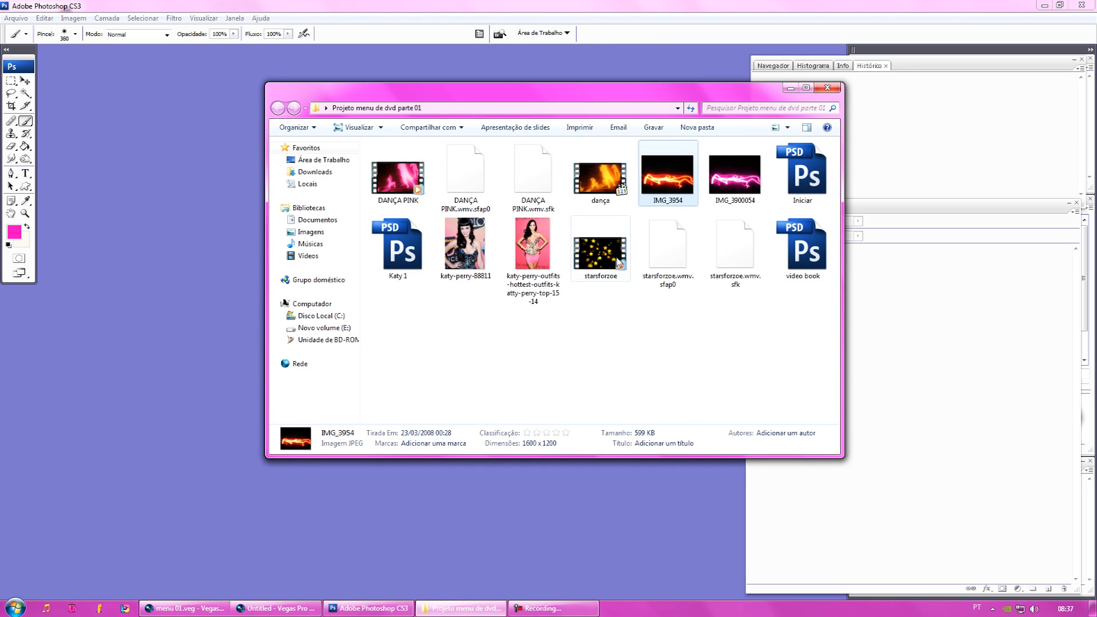
Step: Check the file details of the dança video in the project folder
left_click(666, 343)
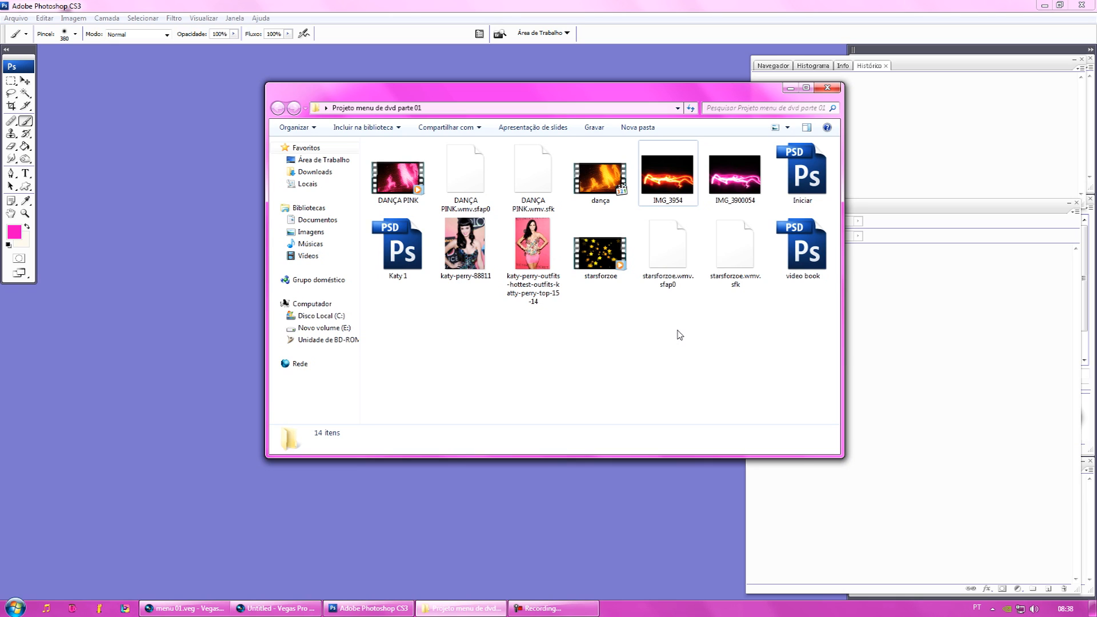
left_click(606, 188)
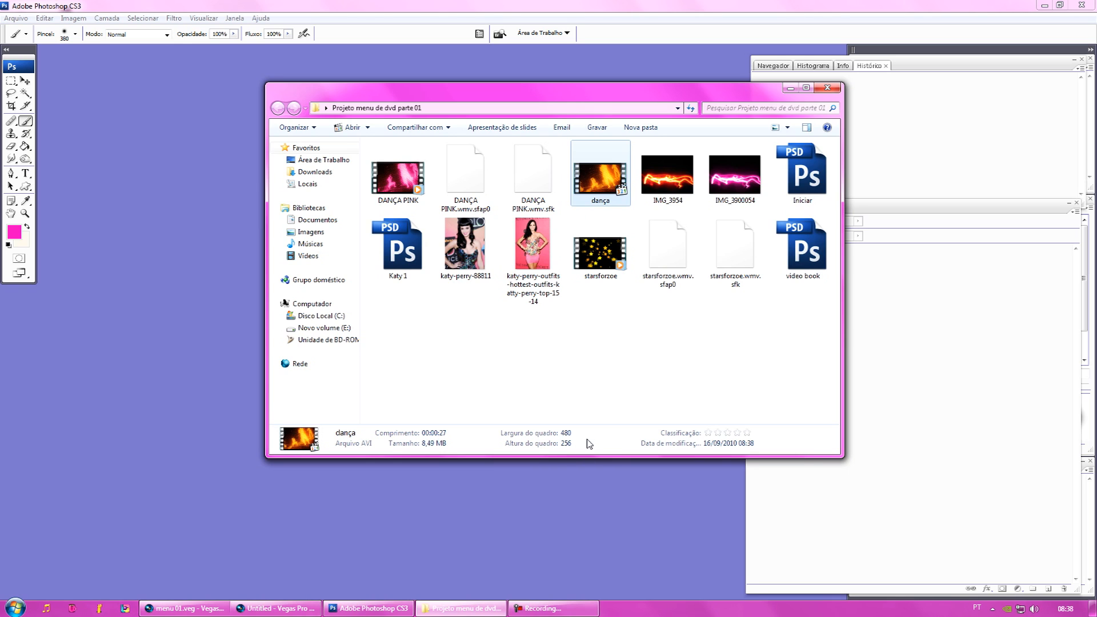
left_click(639, 372)
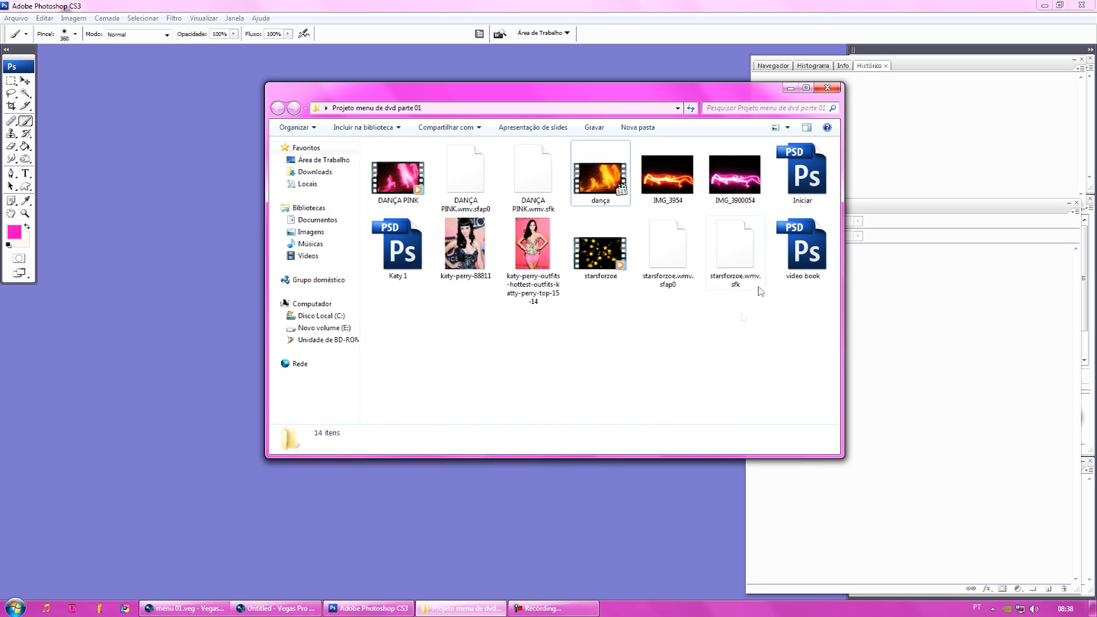
Step: Open Katy 1.psd from the project folder and enlarge its document window to show the whole canvas
double_click(388, 246)
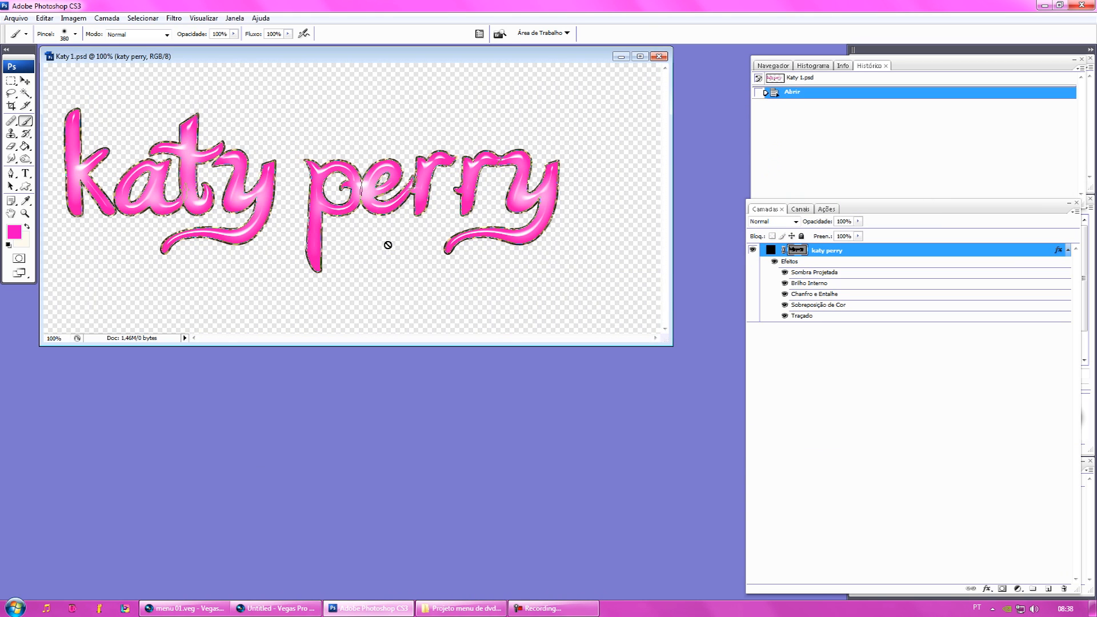
left_click_drag(676, 348, 708, 528)
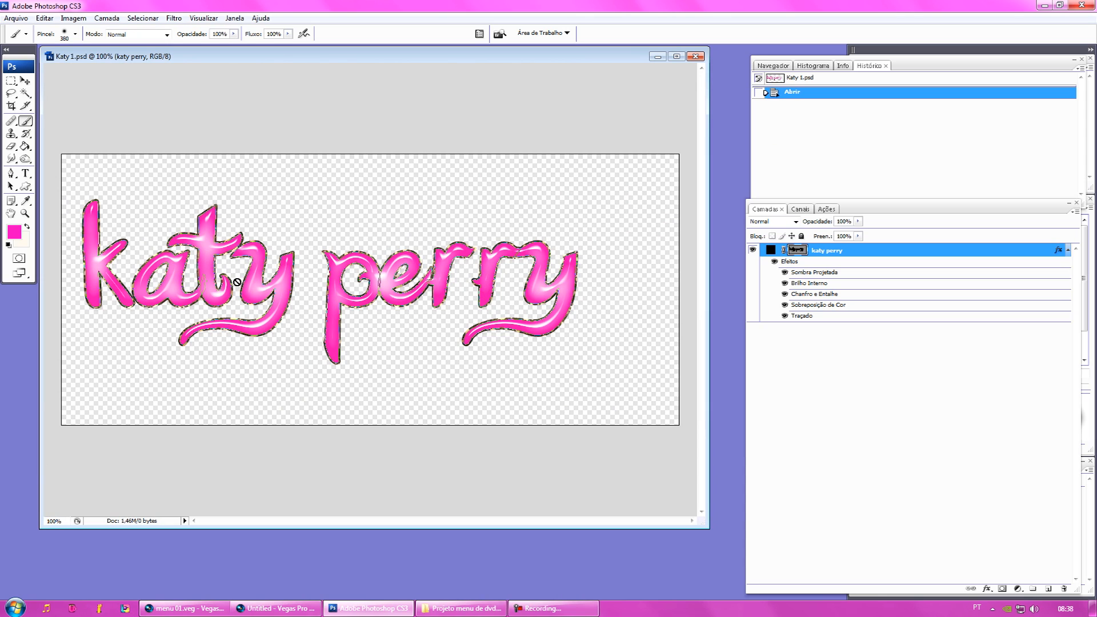
left_click(25, 188)
left_click(16, 18)
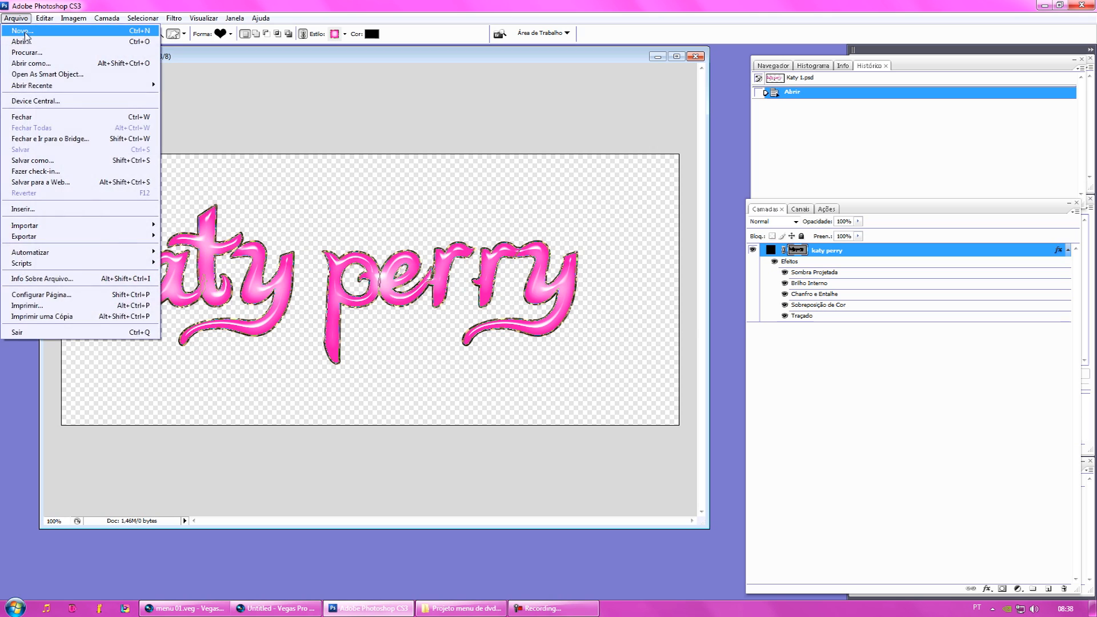
left_click(20, 30)
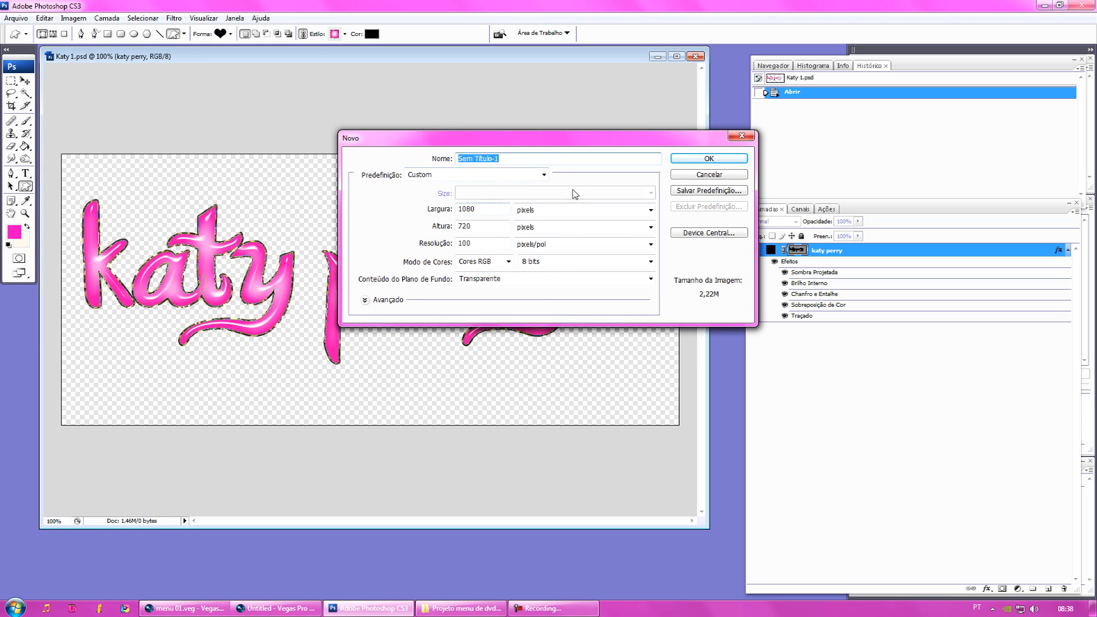
left_click_drag(691, 140, 657, 176)
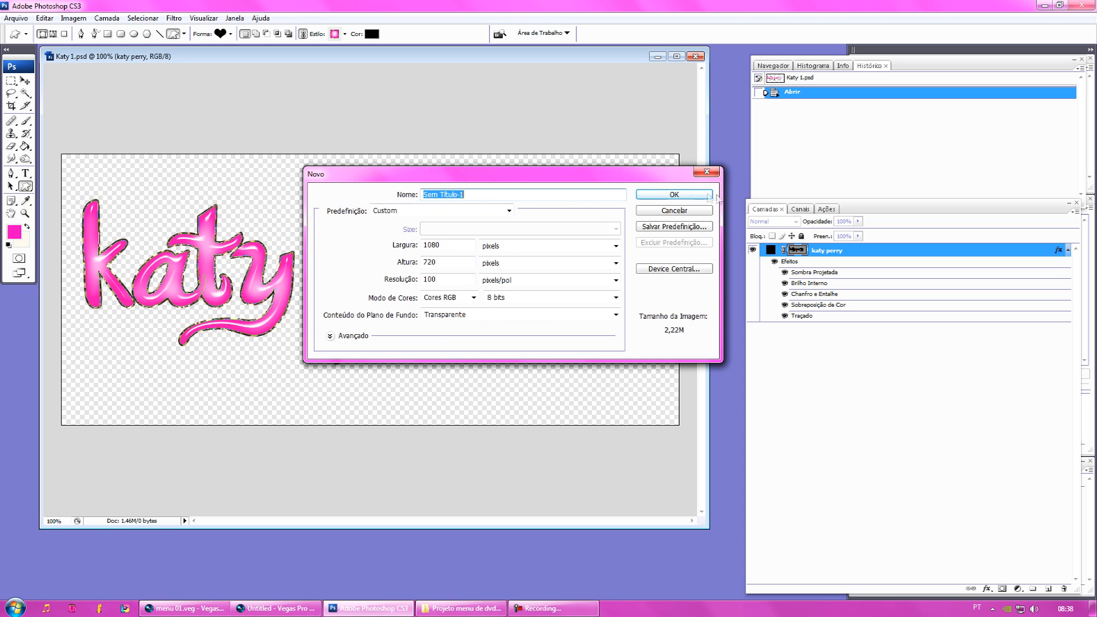
left_click(669, 210)
Step: Create a new transparent RGB document of 1080 x 720 pixels at 100 pixels/pol and widen its window
left_click(16, 18)
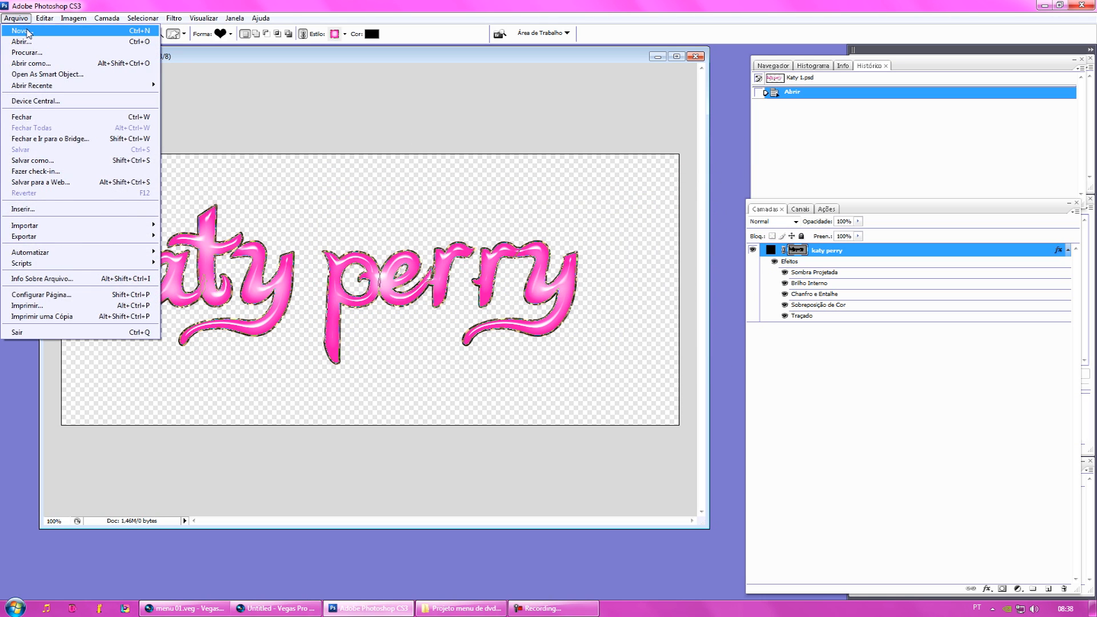
left_click(19, 29)
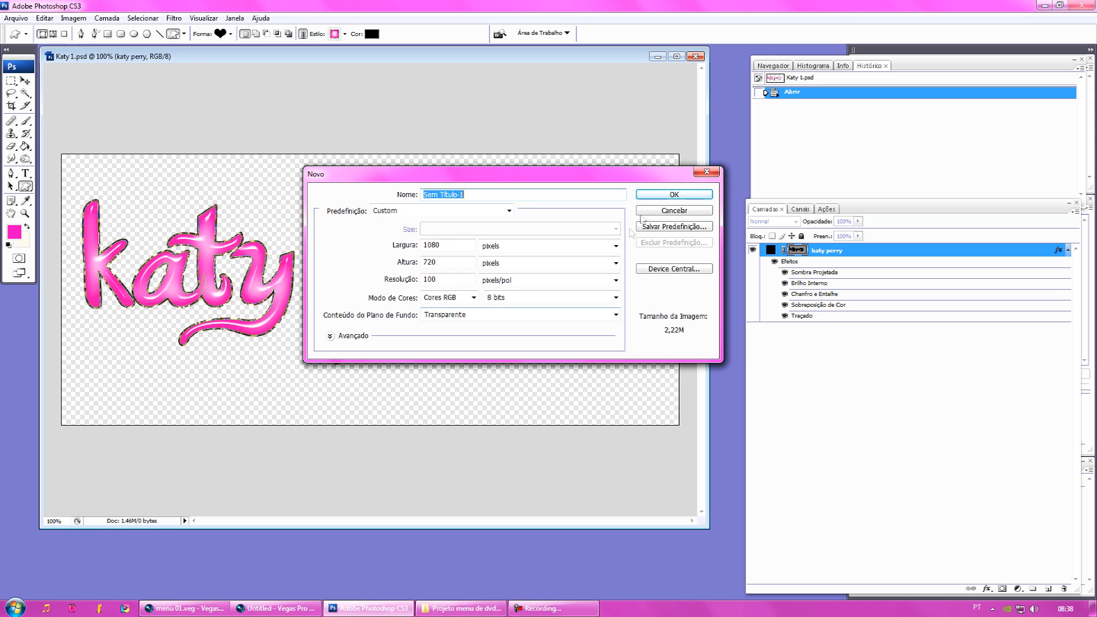
left_click(657, 194)
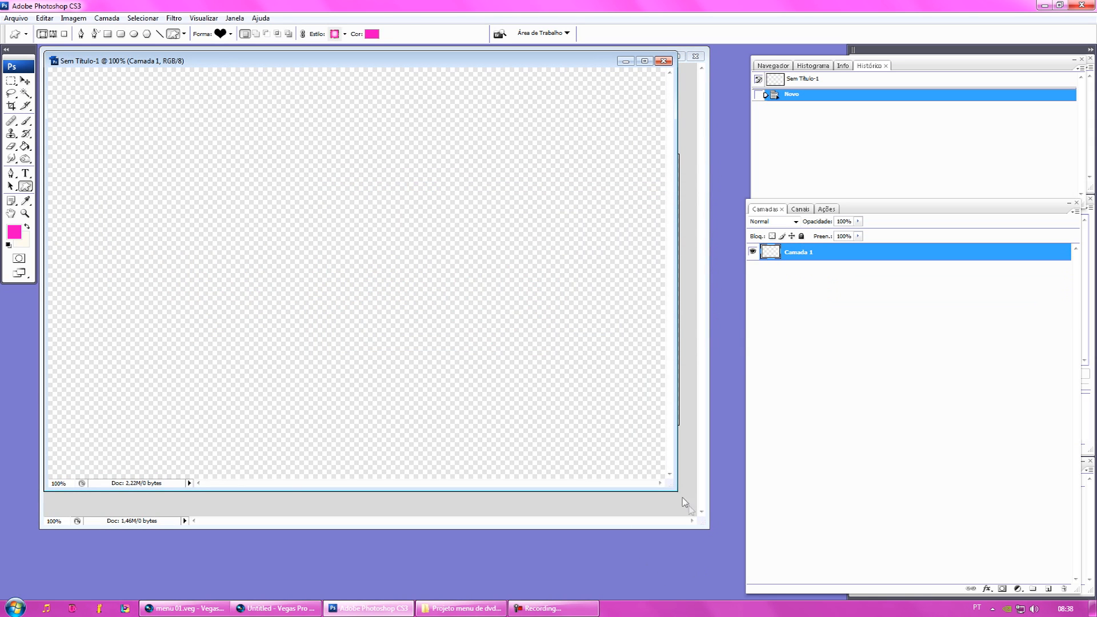
left_click_drag(673, 482, 711, 490)
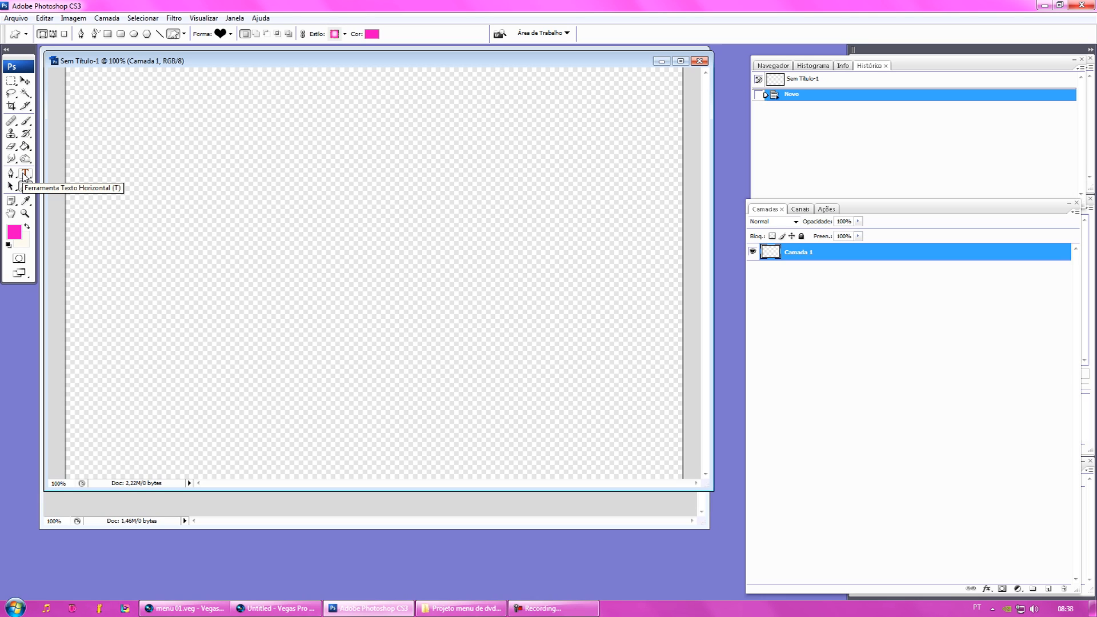
Step: Add a large text box containing "Katy Perry" in the new document, placing its window below the existing logo, and select the text
left_click(25, 174)
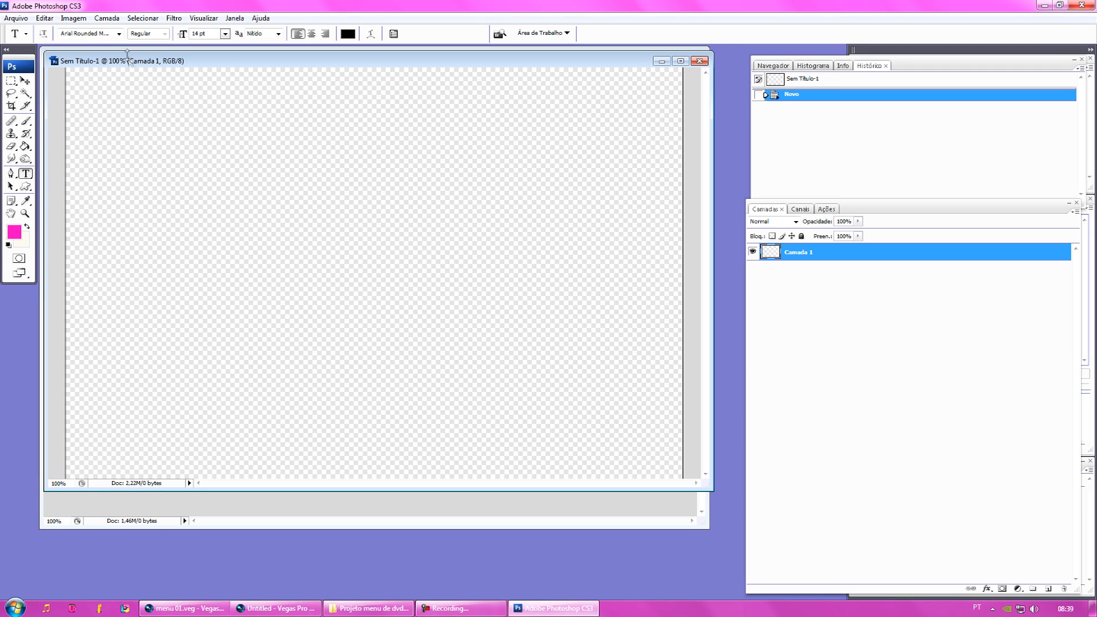
left_click_drag(127, 60, 141, 158)
left_click_drag(132, 219, 760, 555)
left_click_drag(218, 156, 213, 331)
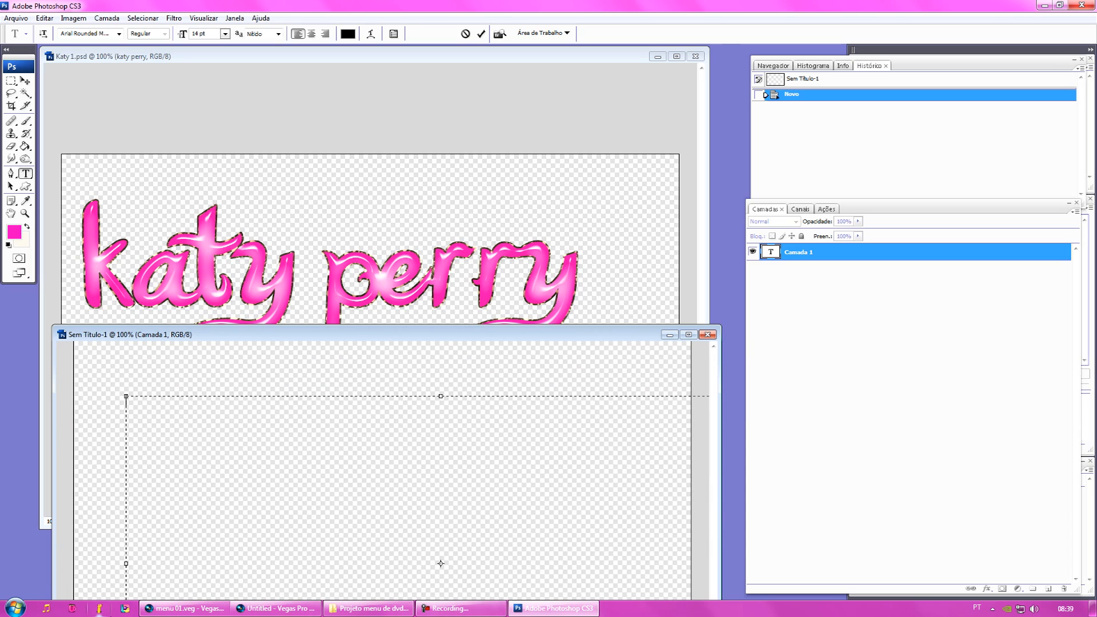
type("Katy Perry")
left_click_drag(330, 421, 85, 410)
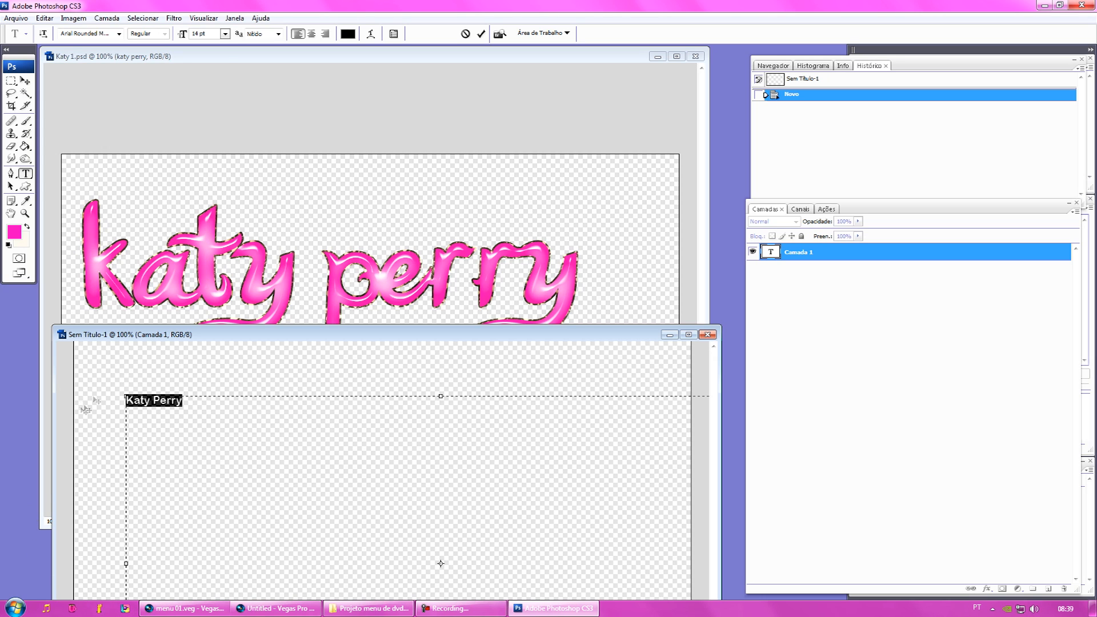
Step: Set the "Katy Perry" text size to 72 pt, raise the document window and move the text box toward the canvas centre
left_click(226, 34)
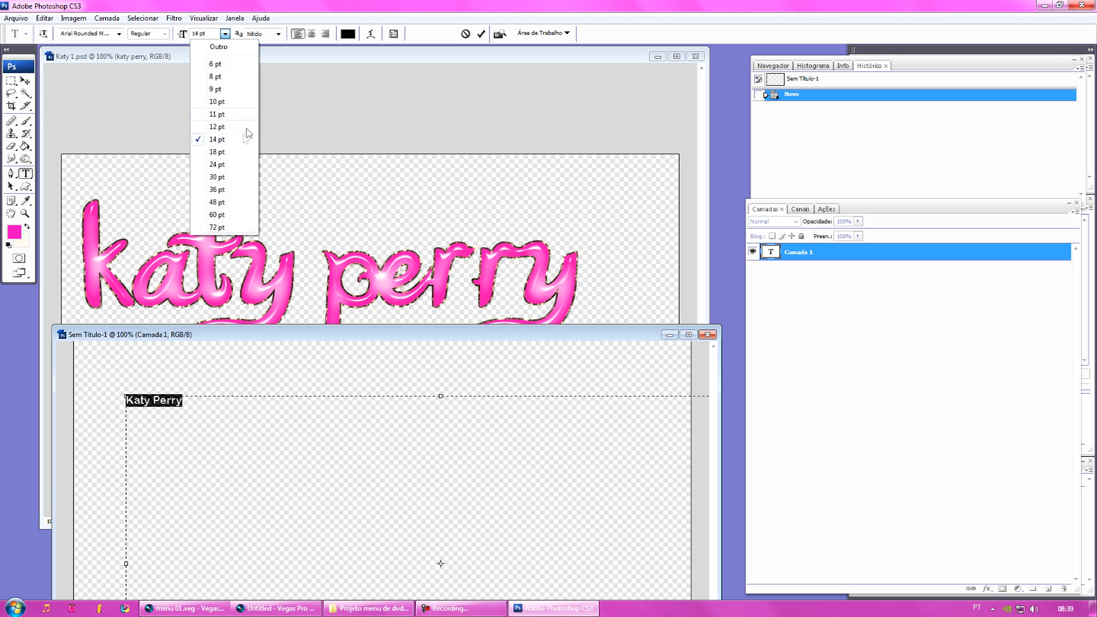
left_click(232, 228)
left_click(439, 415)
left_click_drag(324, 337, 369, 172)
left_click_drag(314, 202, 352, 282)
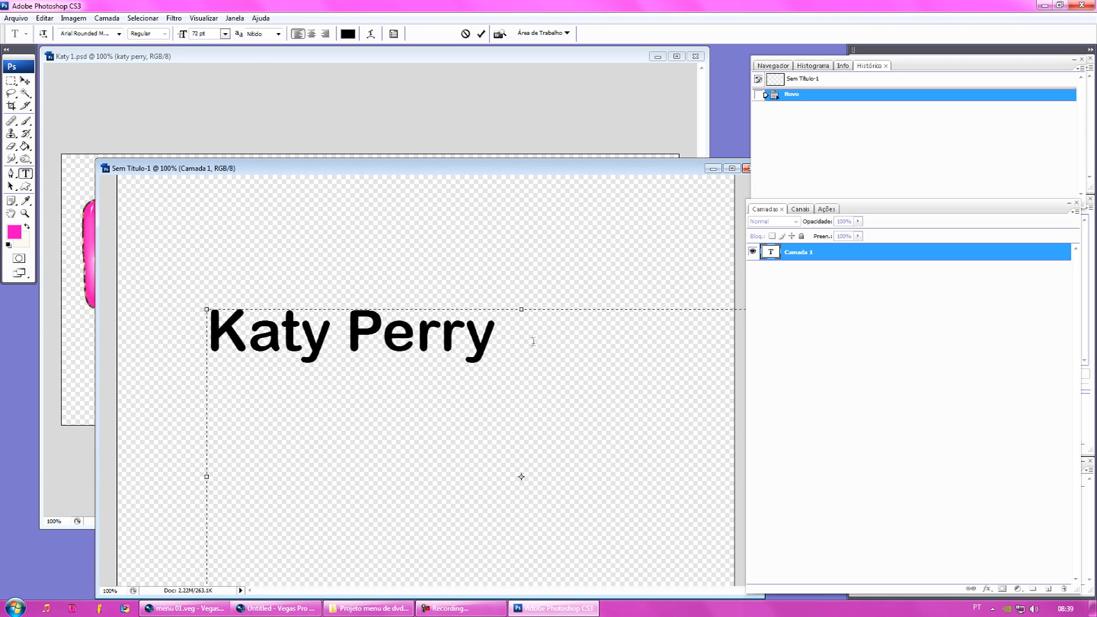
Step: Enlarge the whole "Katy Perry" text to 90 pt
left_click_drag(535, 343, 142, 318)
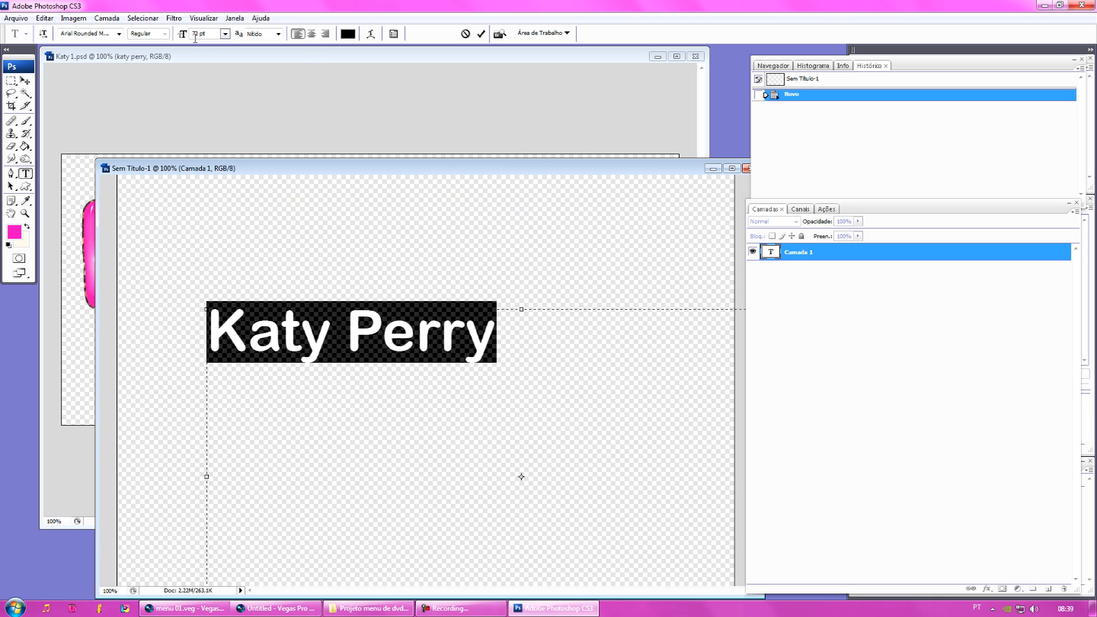
type("90")
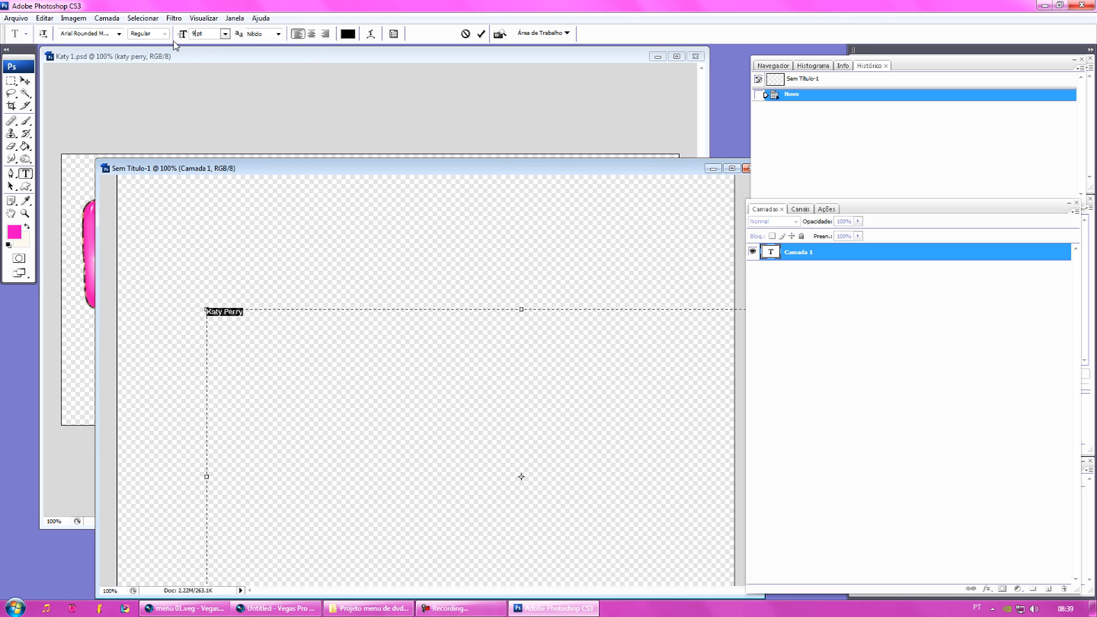
left_click(613, 352)
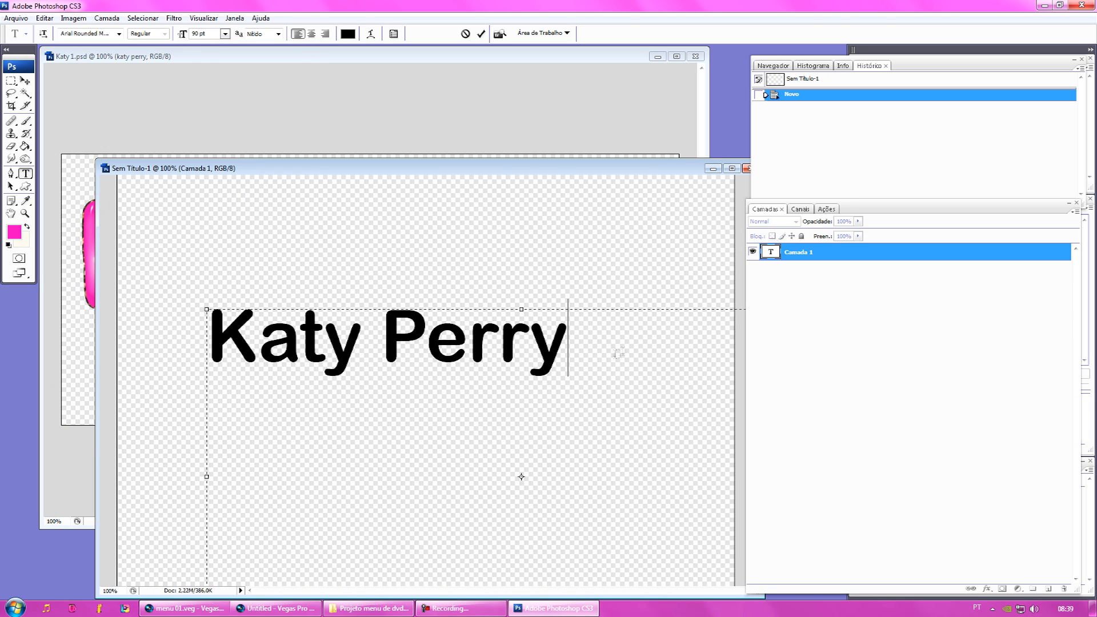
Step: Change the font of the whole "Katy Perry" text to Katy Berry
left_click_drag(658, 335, 149, 308)
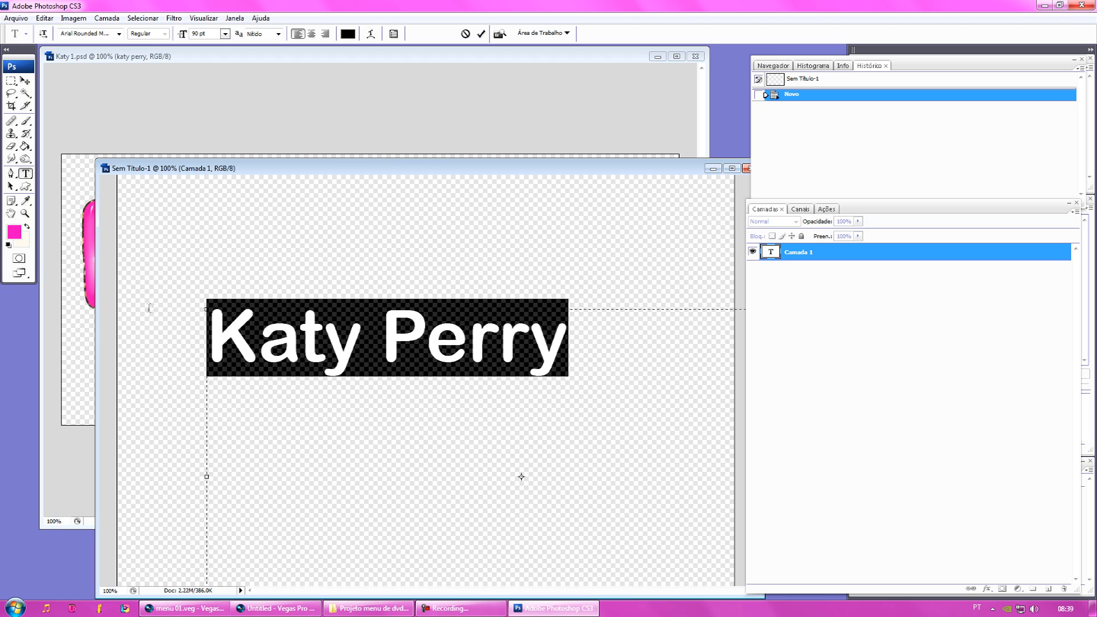
left_click(119, 35)
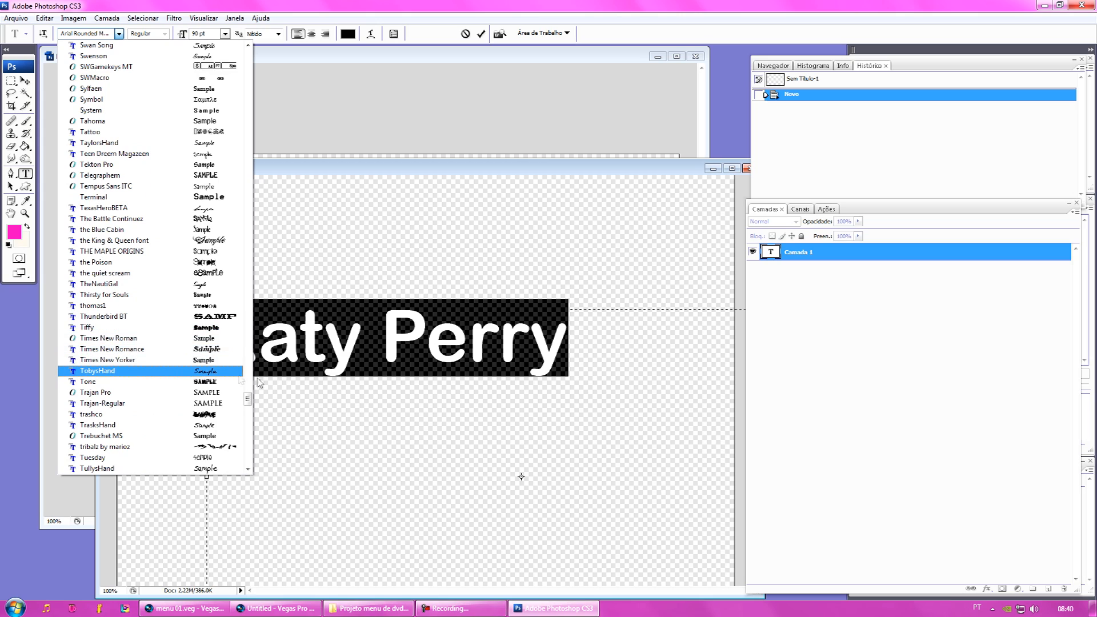
left_click_drag(247, 398, 247, 244)
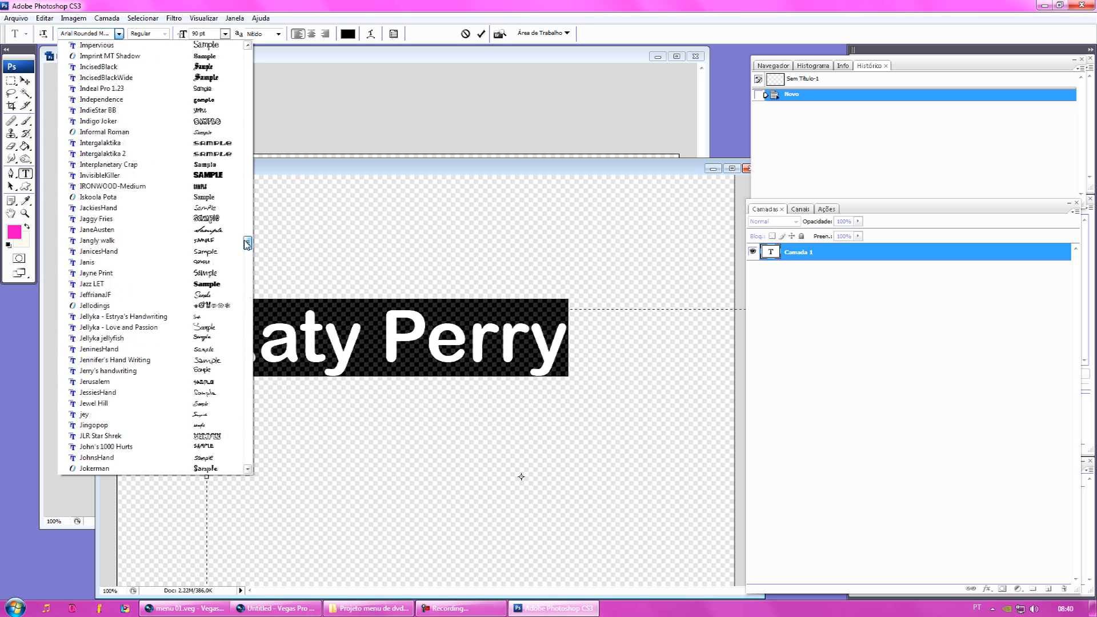
scroll(143, 251, "down", 10)
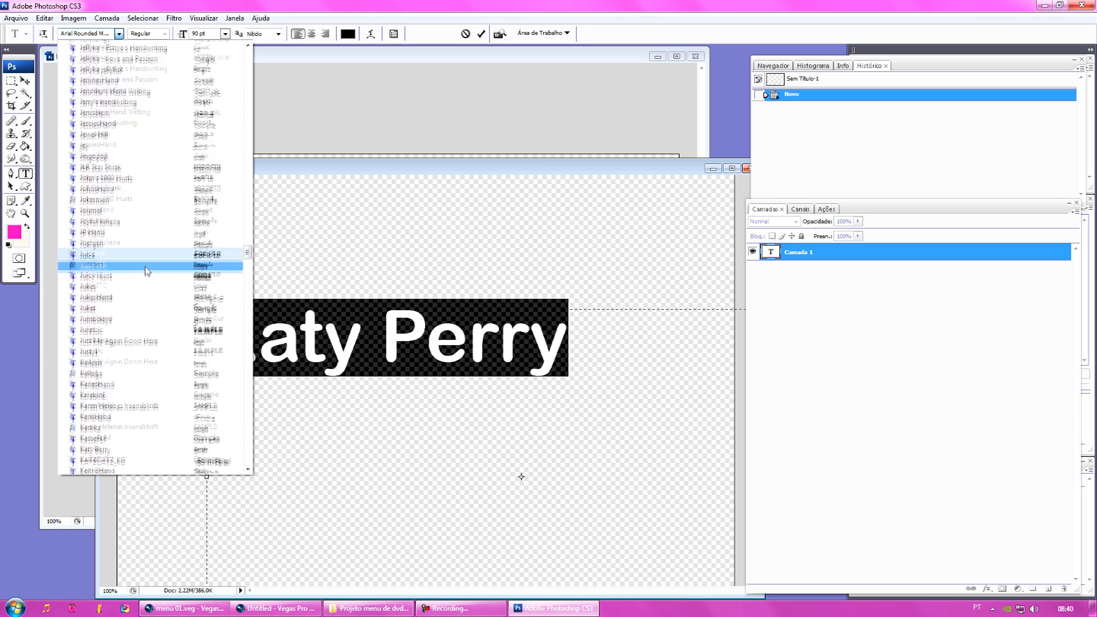
scroll(140, 267, "down", 3)
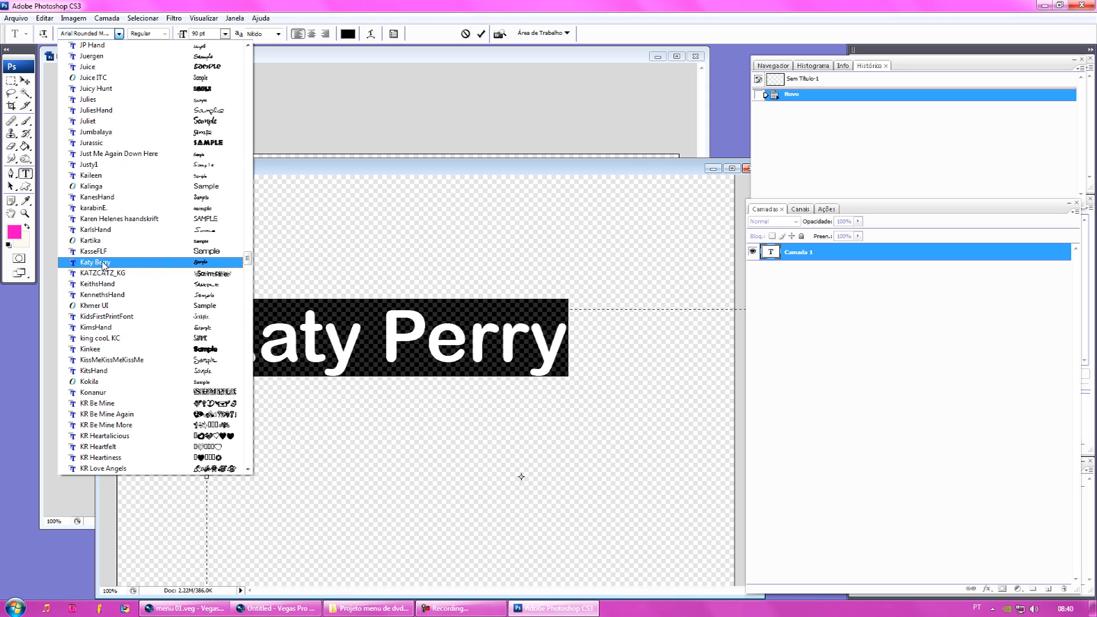
left_click(137, 251)
Step: Reposition the text box on the canvas, commit the text, and shift the document window slightly downward
left_click(482, 368)
left_click_drag(258, 258, 309, 227)
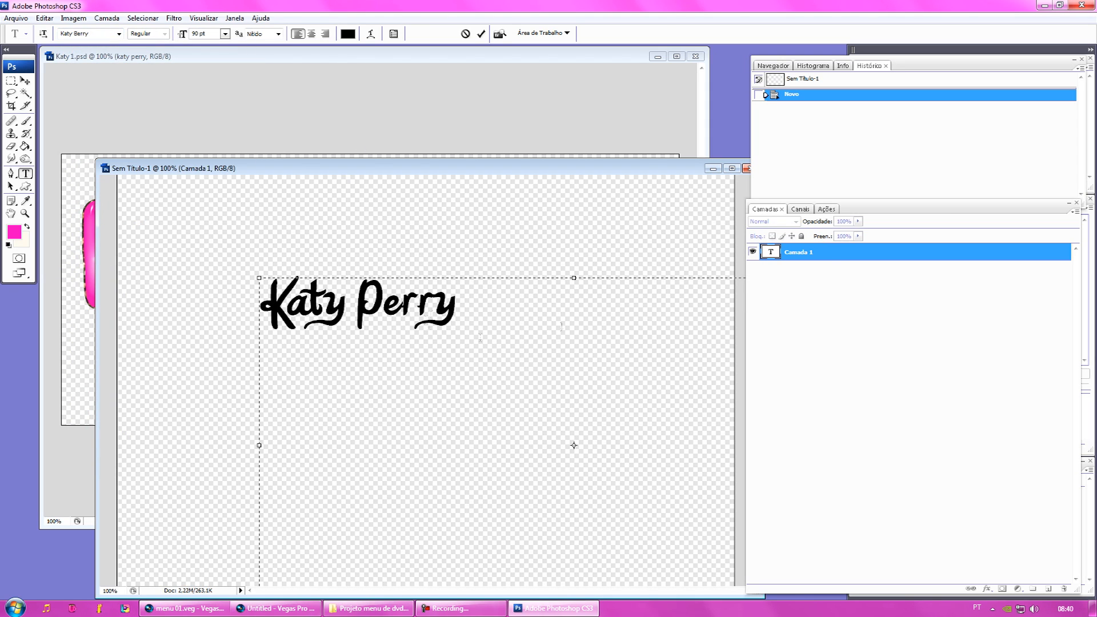
left_click(829, 258)
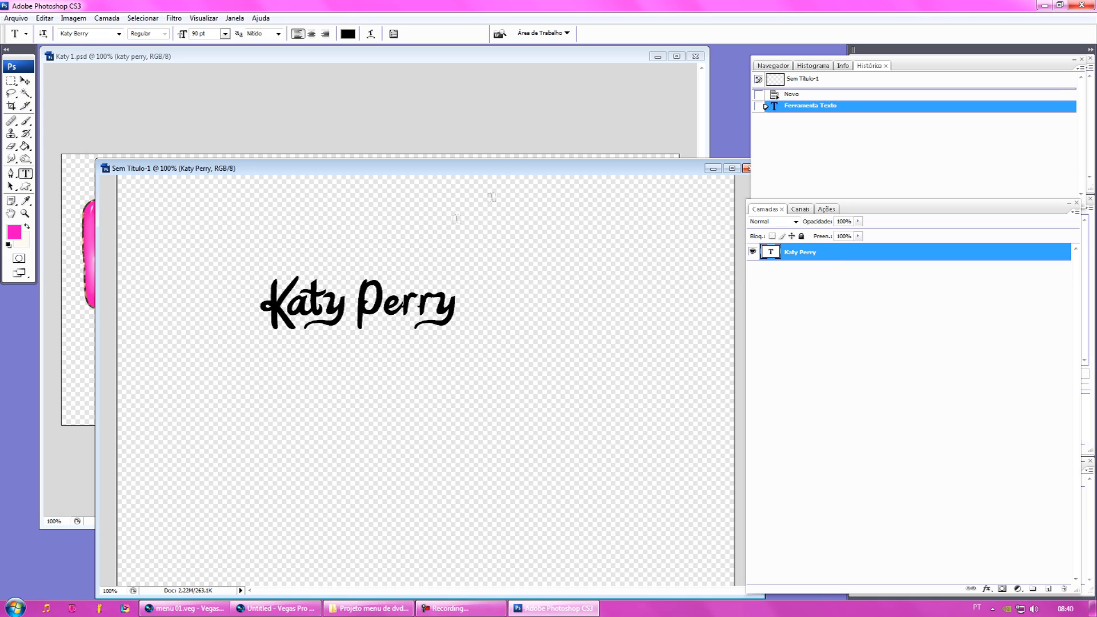
mouse_move(511, 170)
left_mouse_down()
mouse_move(510, 370)
mouse_move(502, 156)
mouse_move(502, 186)
left_mouse_up()
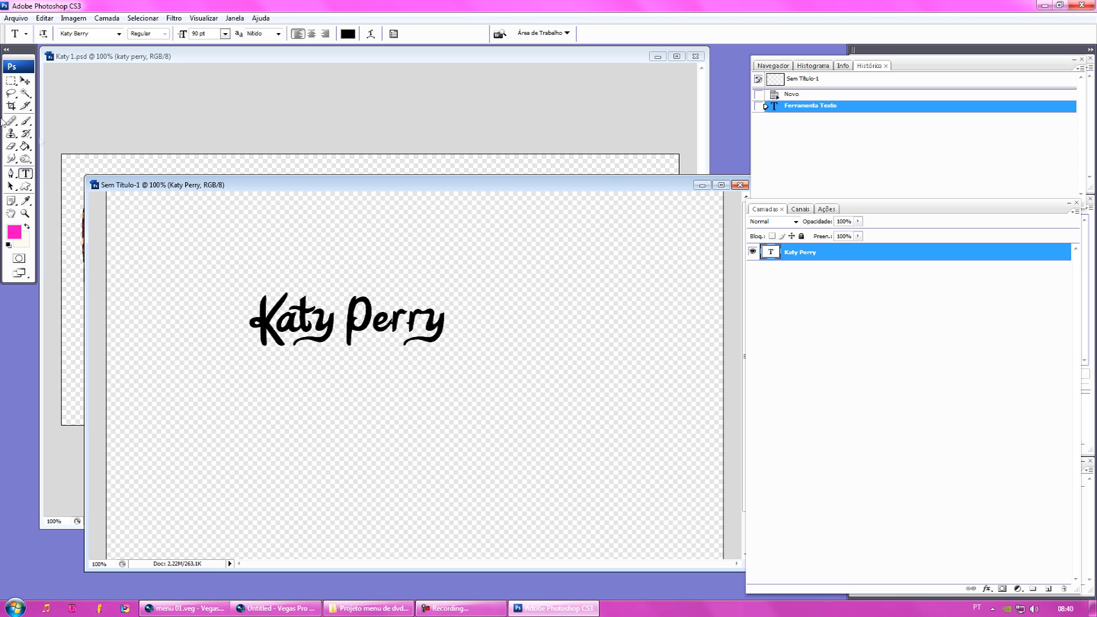
Step: Convert the Katy Perry text layer to a shape
left_click(83, 21)
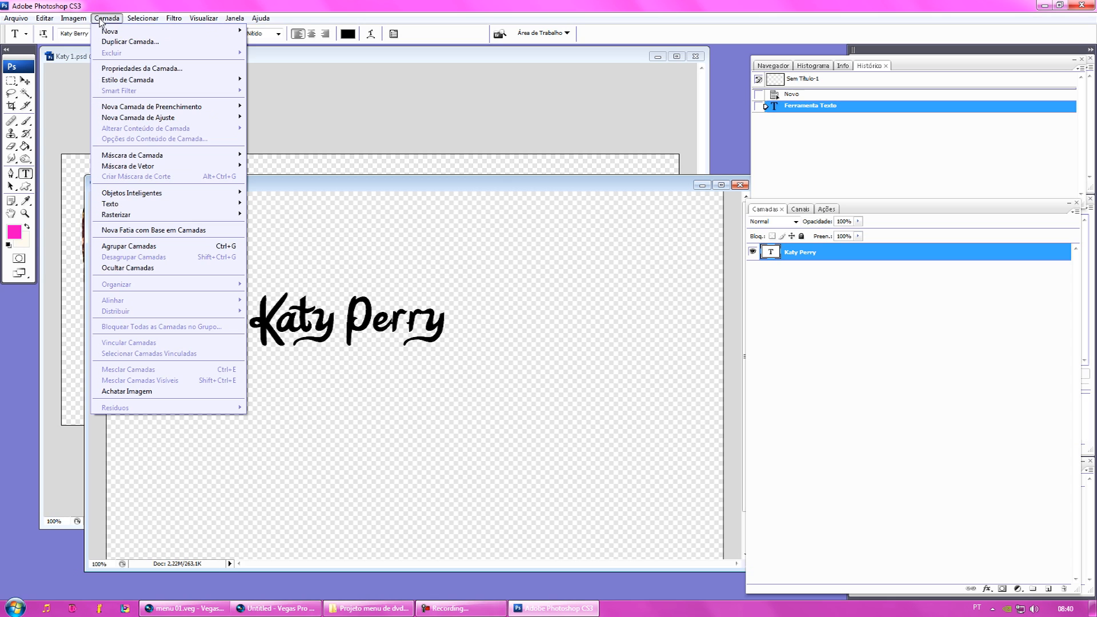
mouse_move(98, 21)
mouse_move(144, 209)
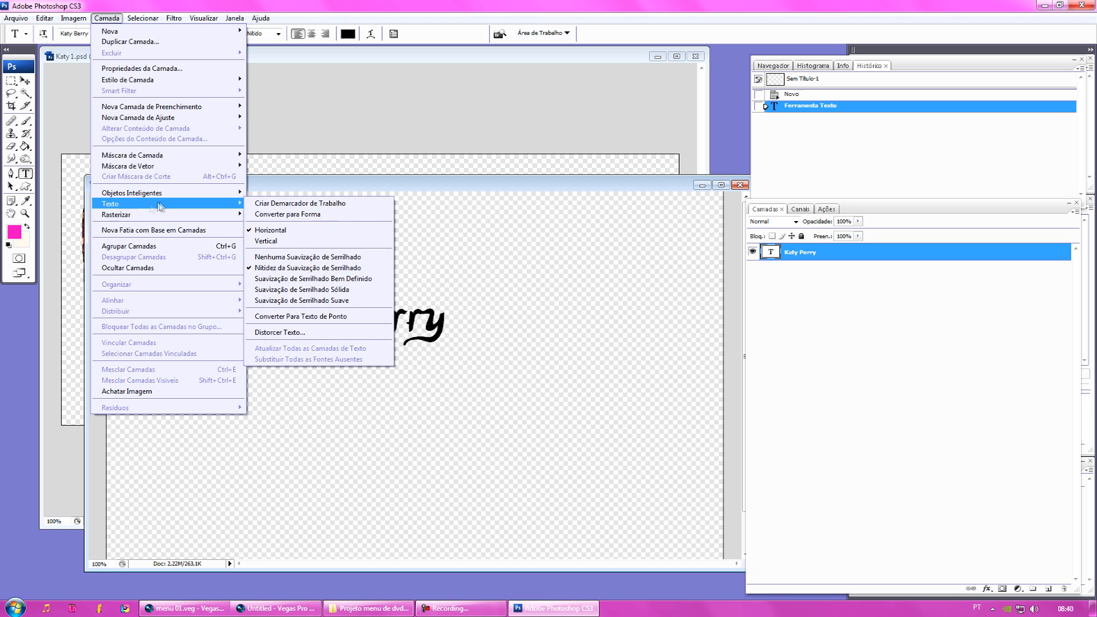
left_click(292, 217)
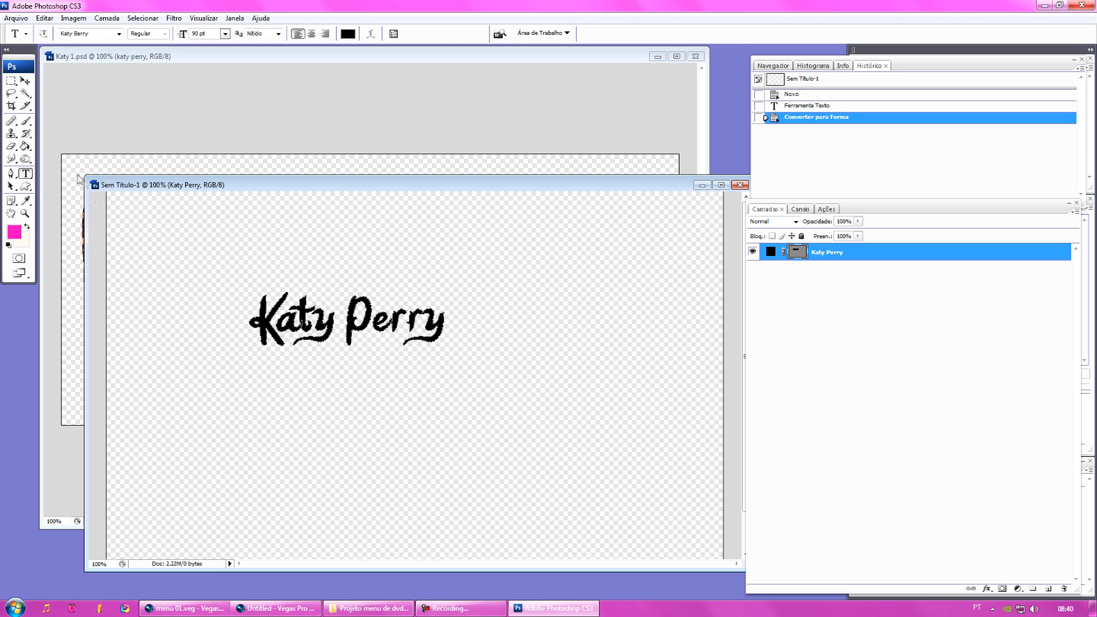
Step: Apply the glossy pink-red preset style from the shape tool's style library to the Katy Perry shape layer
left_click(25, 188)
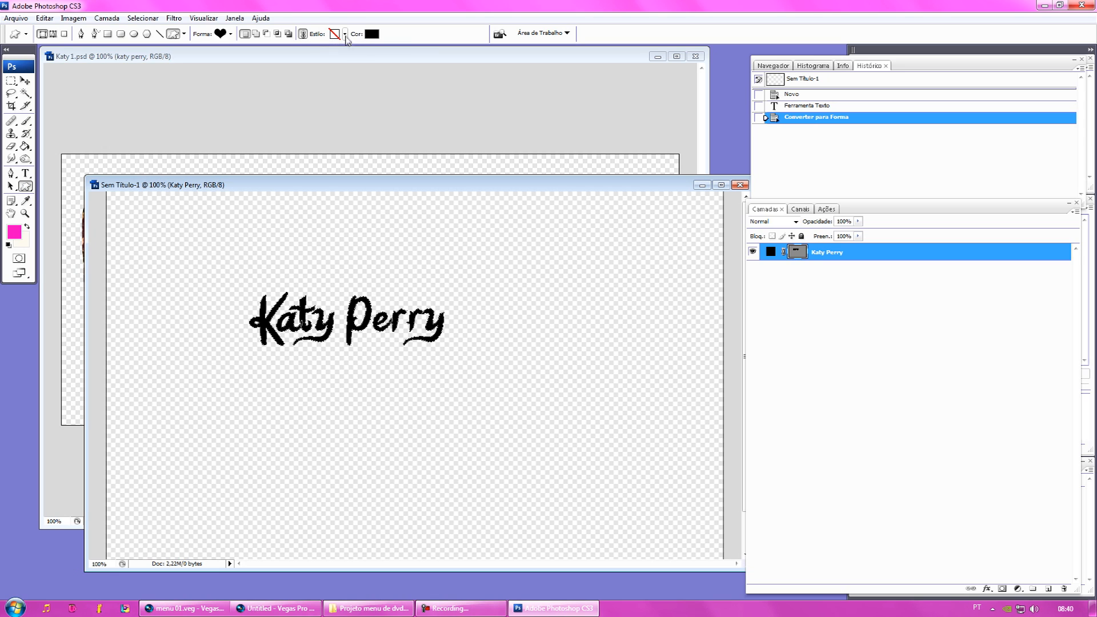
left_click(752, 252)
left_click(752, 252)
left_click(344, 34)
scroll(336, 93, "down", 2)
scroll(336, 93, "down", 2)
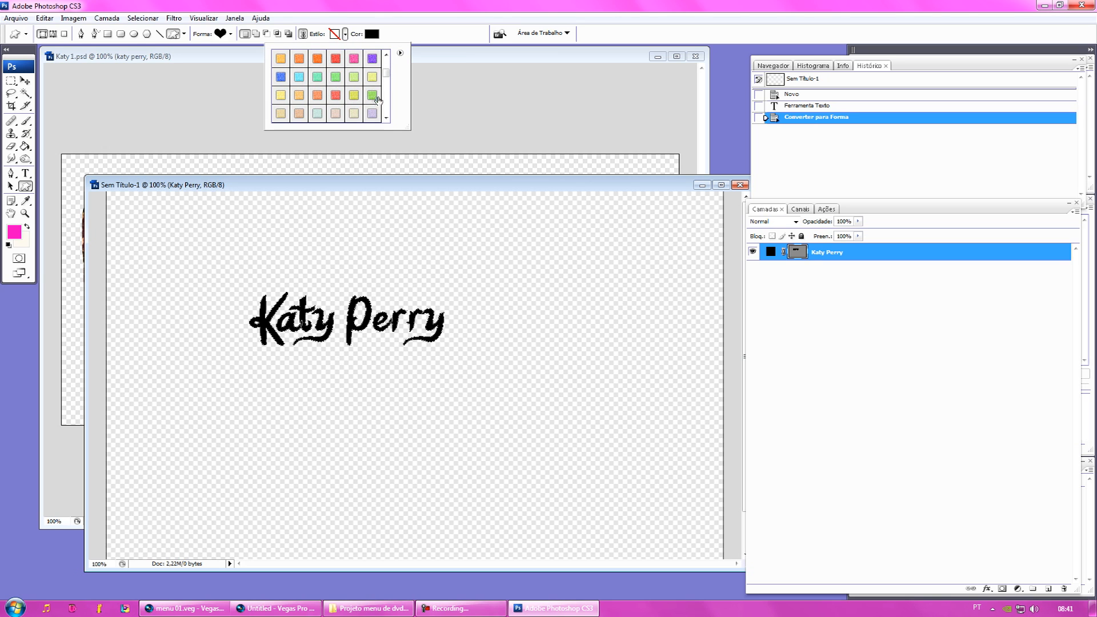
scroll(372, 111, "down", 3)
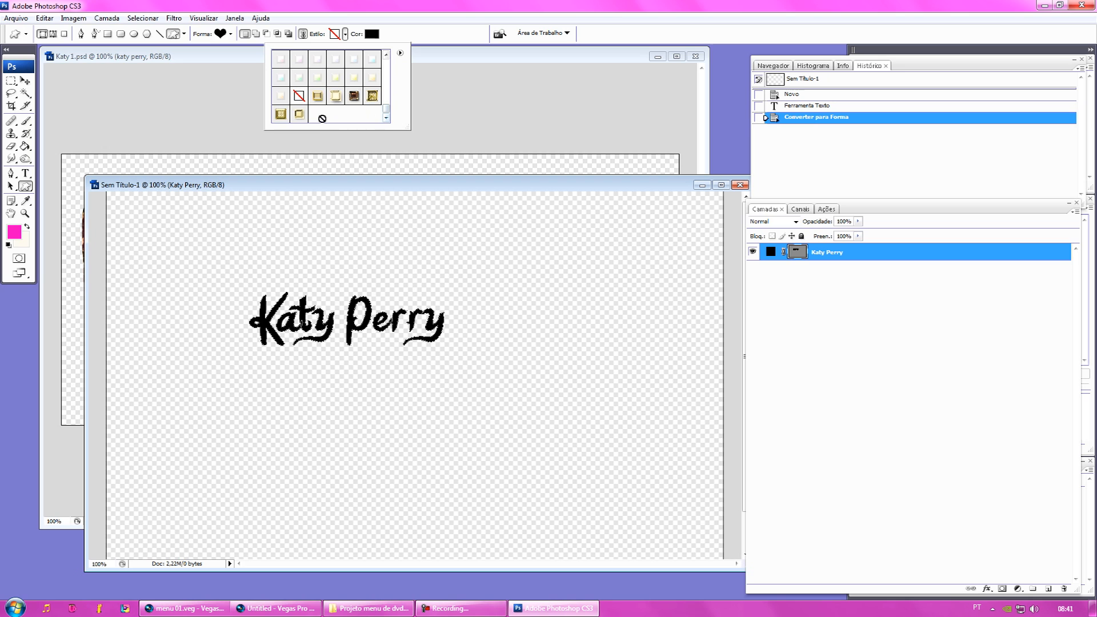
scroll(314, 114, "down", 2)
scroll(313, 109, "up", 1)
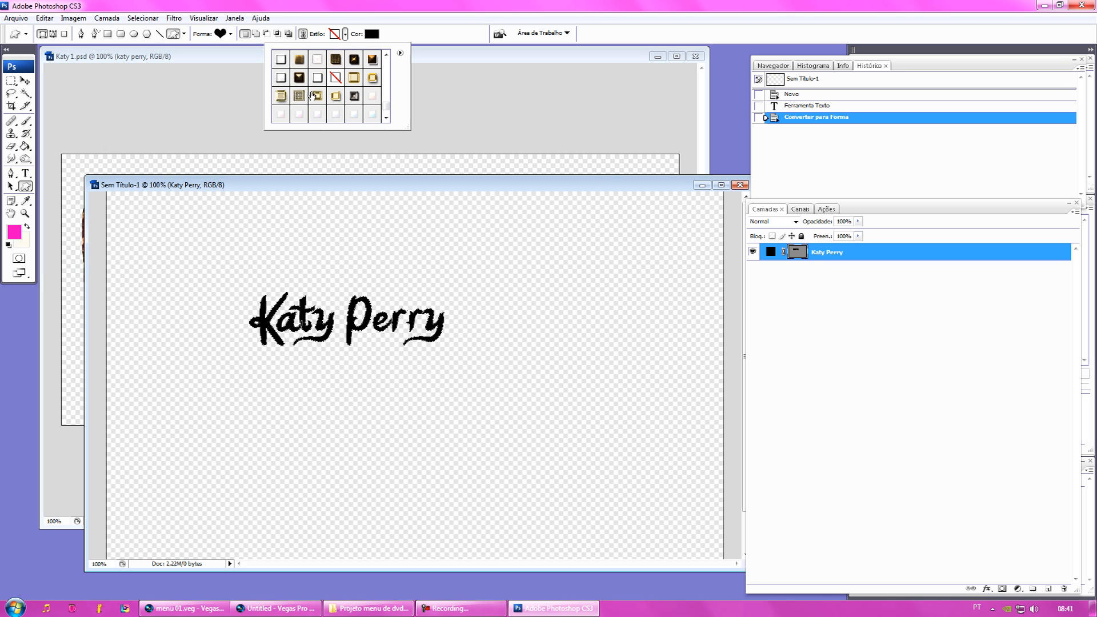
scroll(314, 96, "up", 3)
left_click(355, 84)
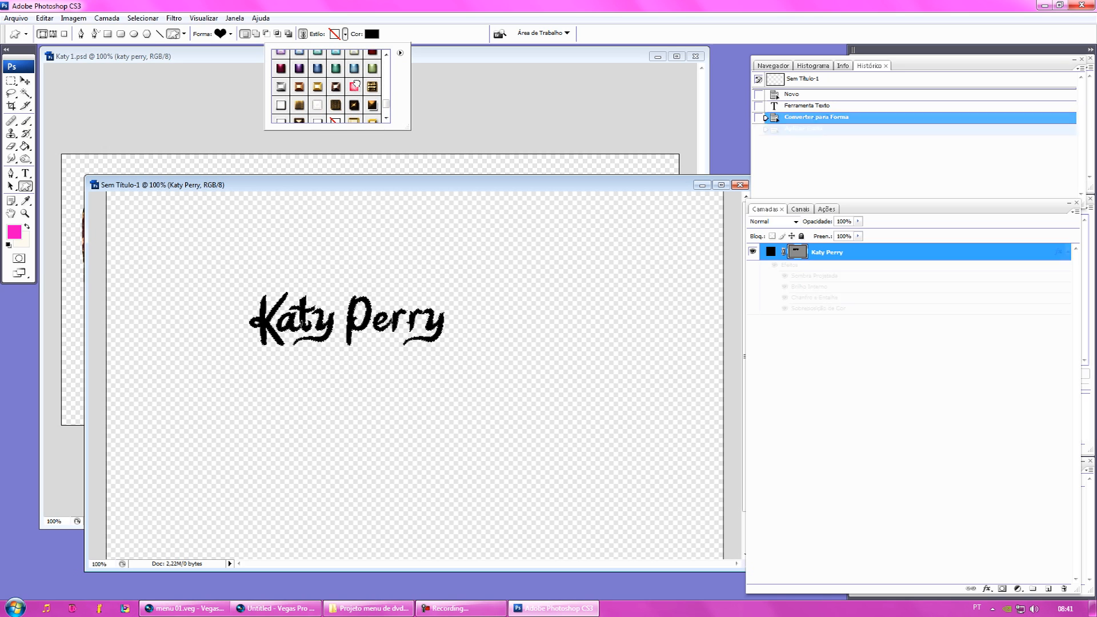
double_click(355, 88)
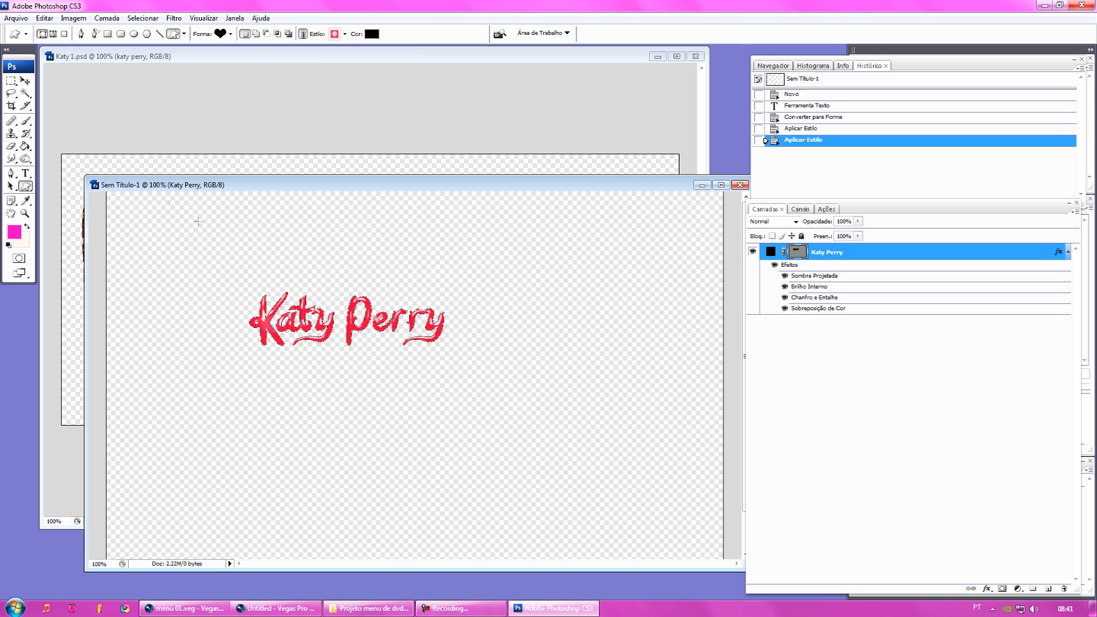
Step: Crop the canvas to a small area around the Katy Perry lettering
left_click(12, 106)
left_click_drag(227, 242, 465, 410)
key("Return")
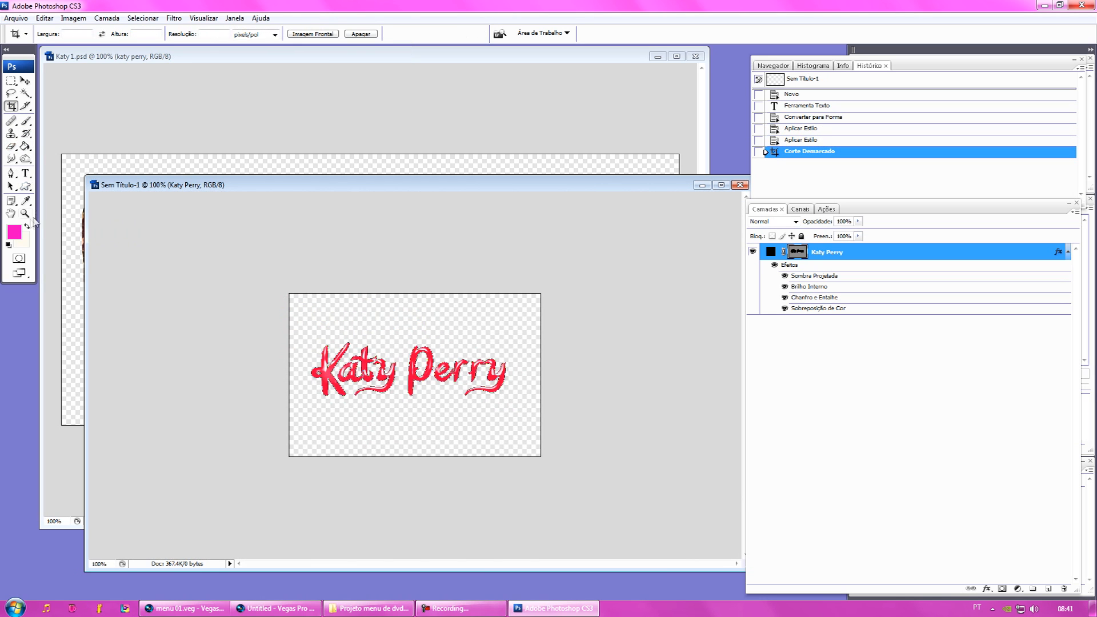
left_click(25, 213)
left_click(406, 300)
right_click(389, 294)
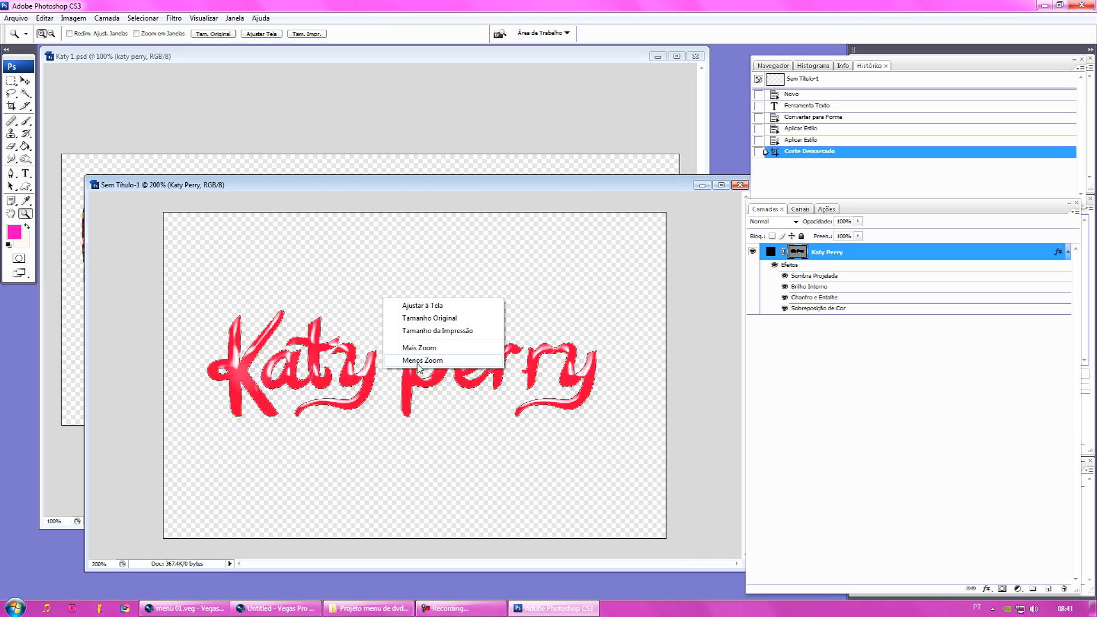
left_click(414, 367)
Step: Add a new empty layer, place it below the Katy Perry shape layer, and reselect the shape layer
left_click(112, 20)
mouse_move(176, 32)
left_click(265, 32)
key("Return")
left_click_drag(822, 251, 816, 337)
left_click(818, 252)
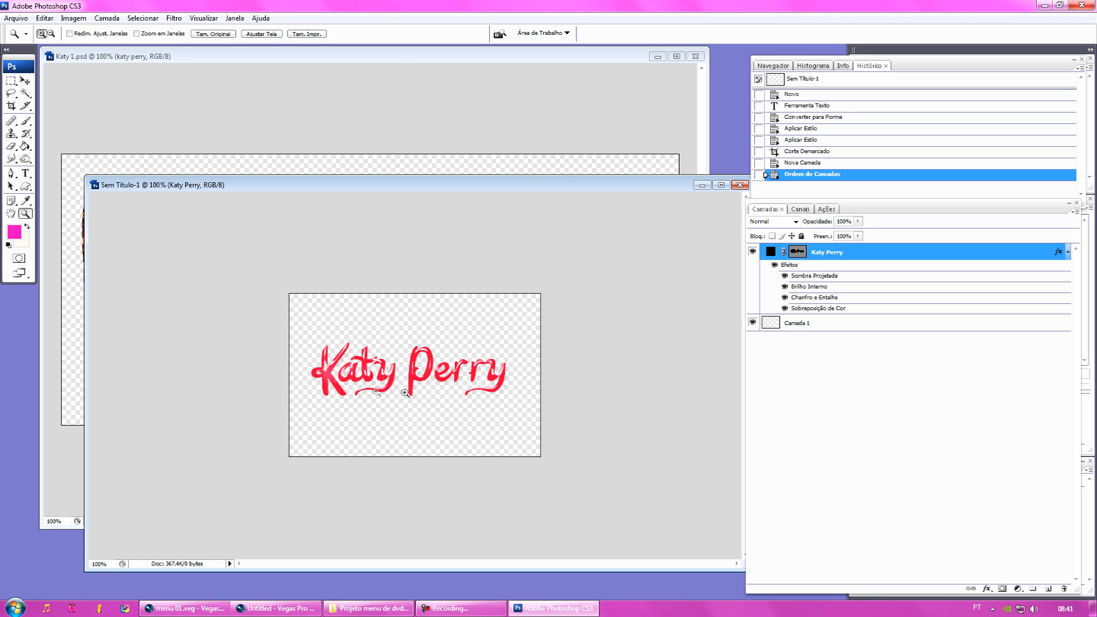
Step: Change the Color Overlay effect of the Katy Perry layer to pink ff00c6
left_click(25, 186)
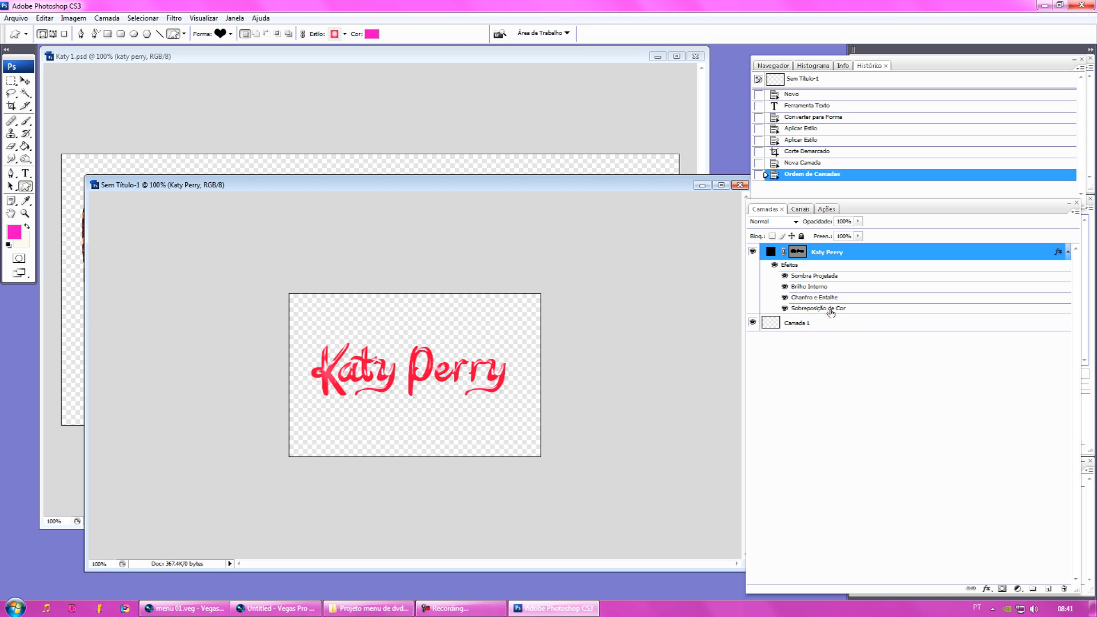
double_click(797, 310)
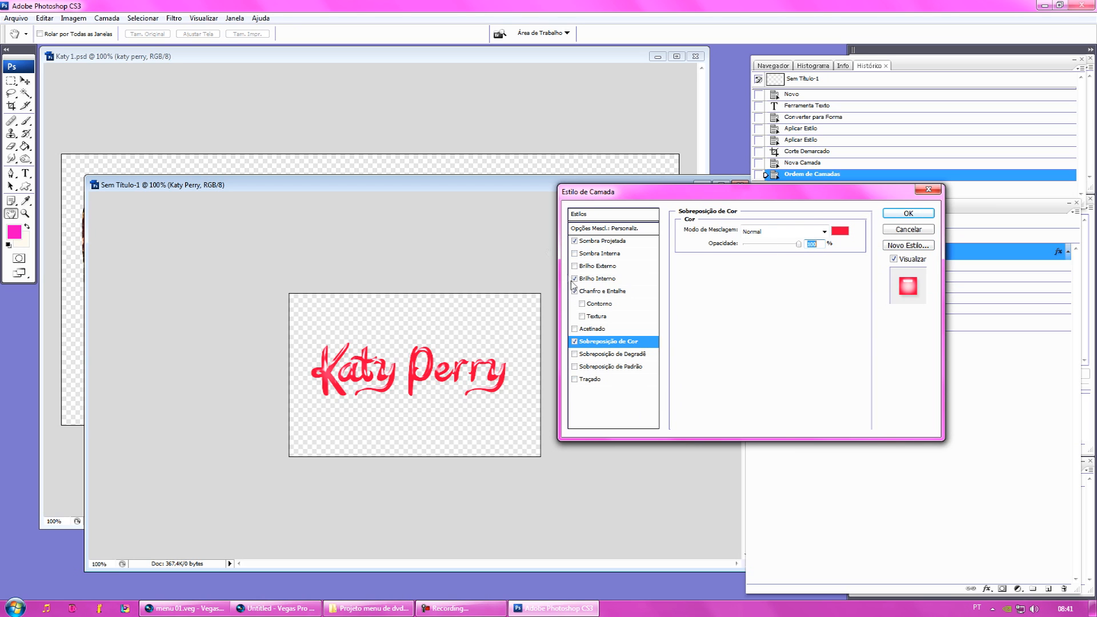
left_click(840, 231)
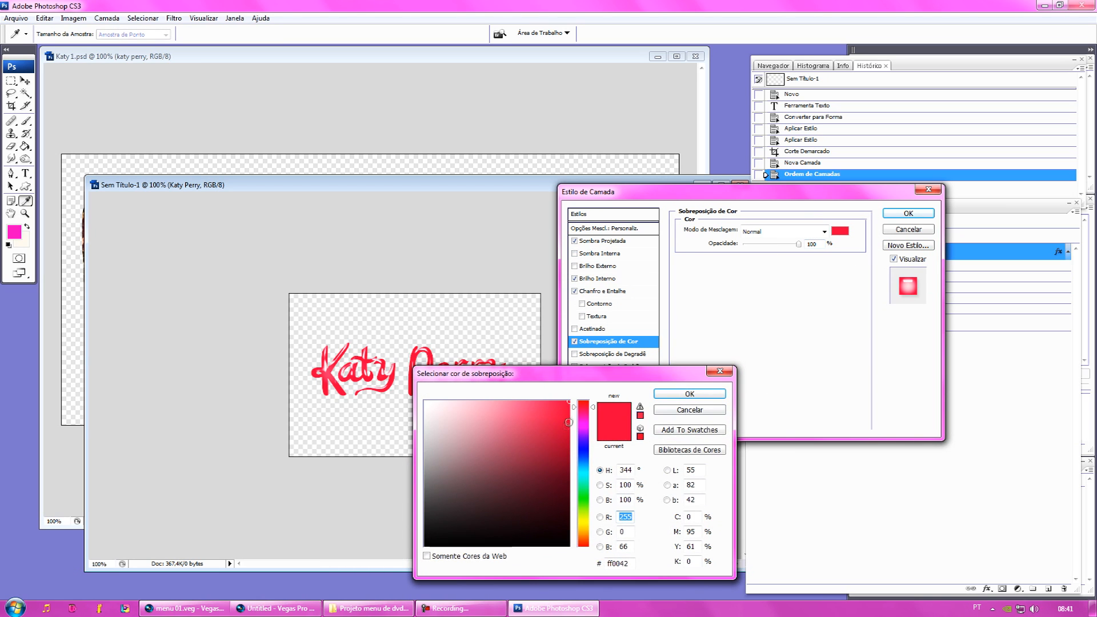
left_click(577, 418)
left_click_drag(576, 418, 577, 421)
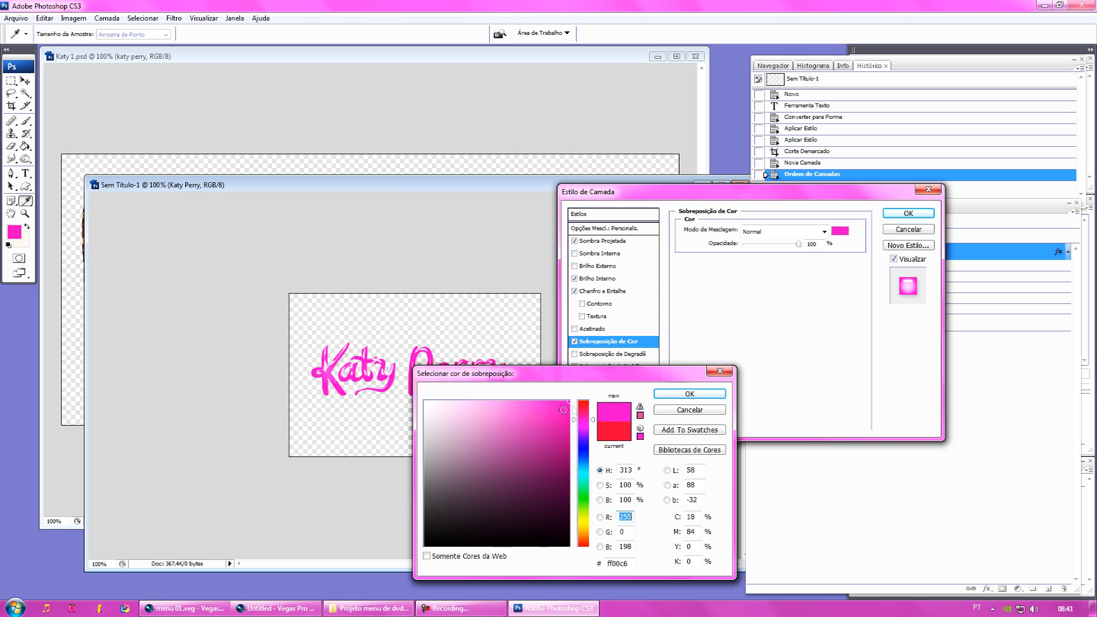
left_click(691, 393)
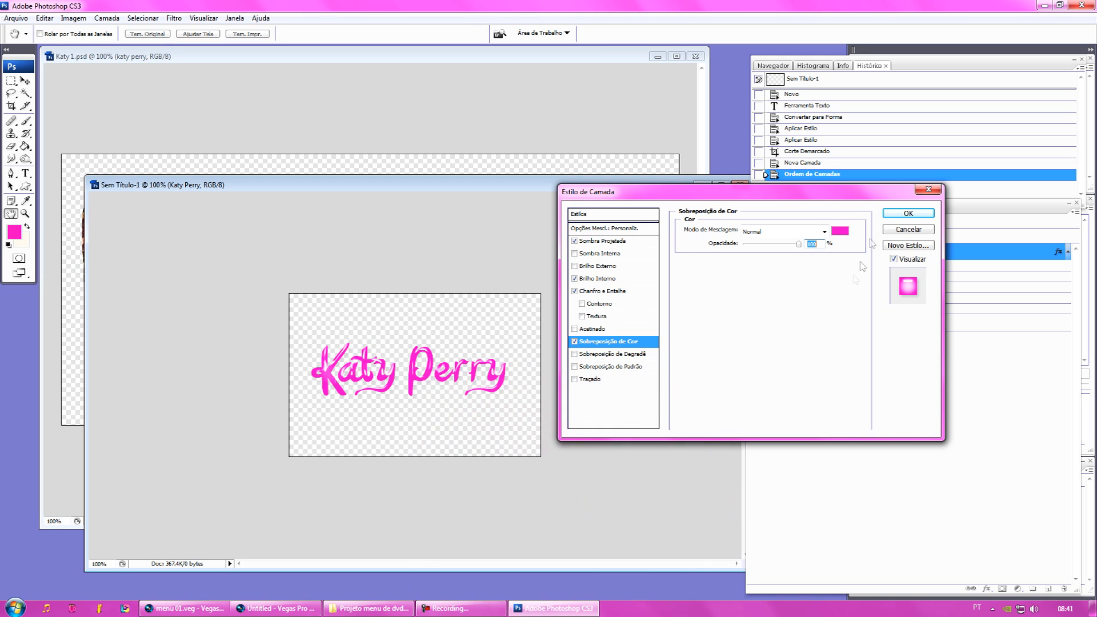
Step: Add a Stroke effect with a leopard-print pattern fill around the lettering and reduce the pattern scale to about 11%
left_click(590, 379)
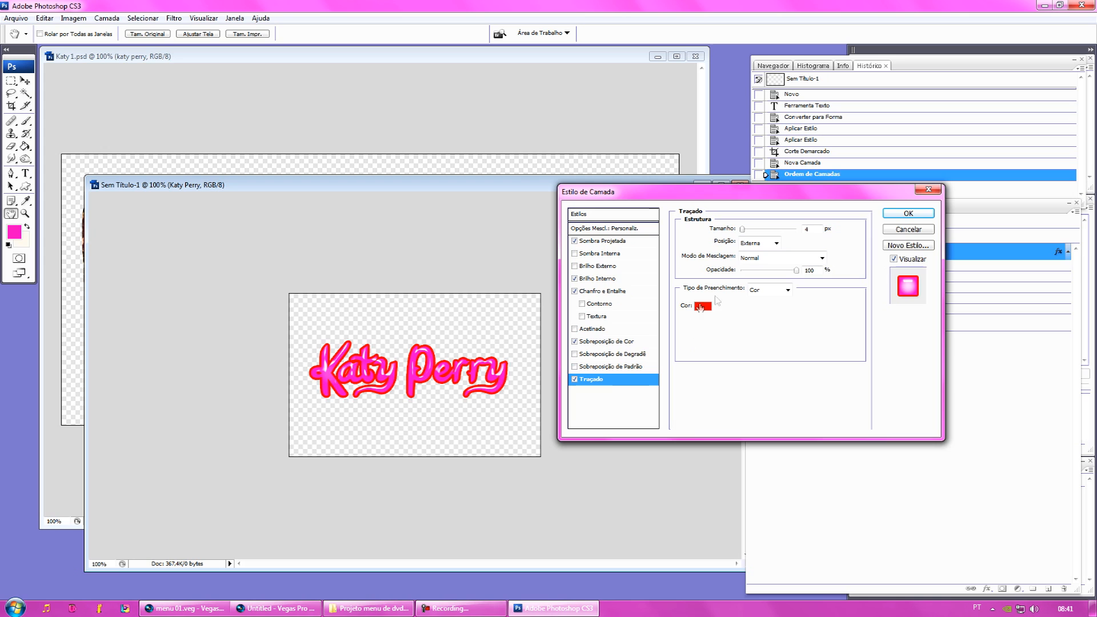
left_click(753, 292)
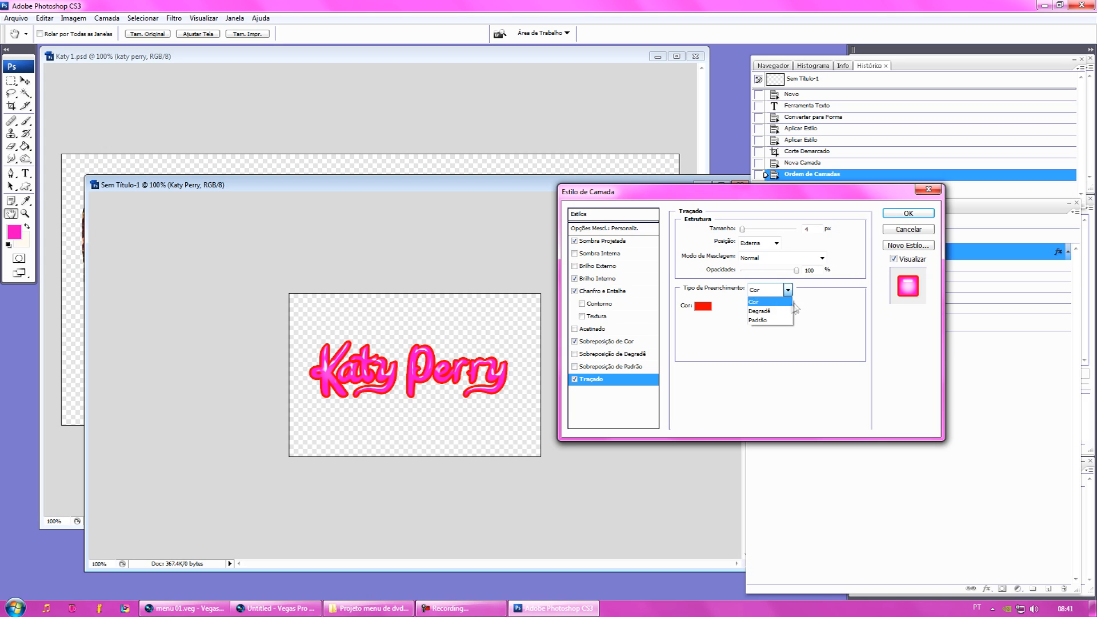
left_click(760, 321)
left_click(739, 320)
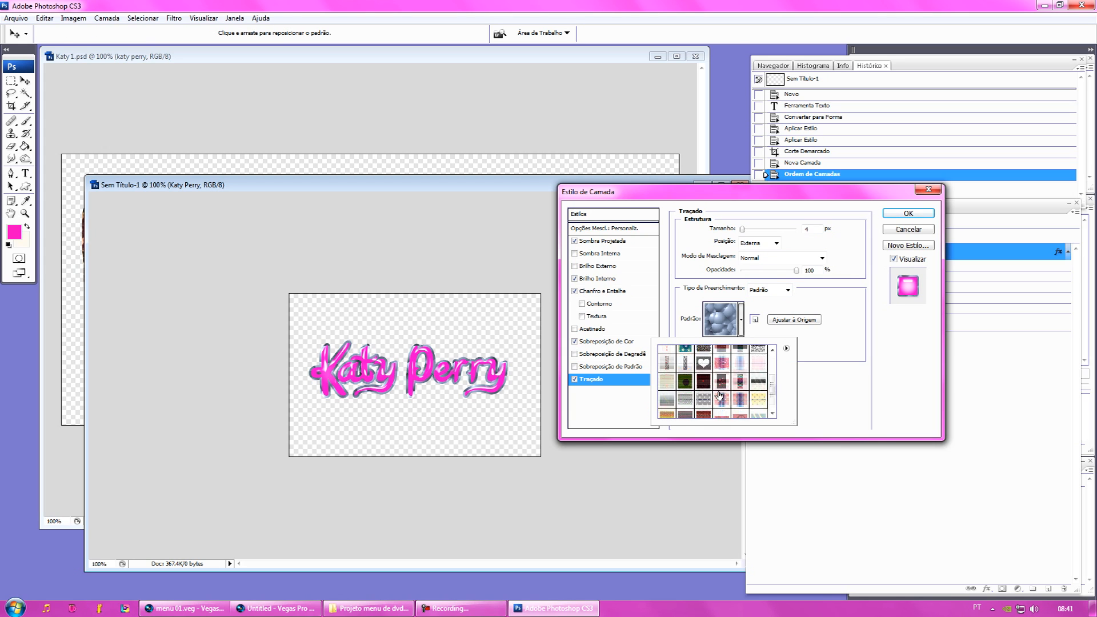
left_click(711, 412)
left_click(853, 394)
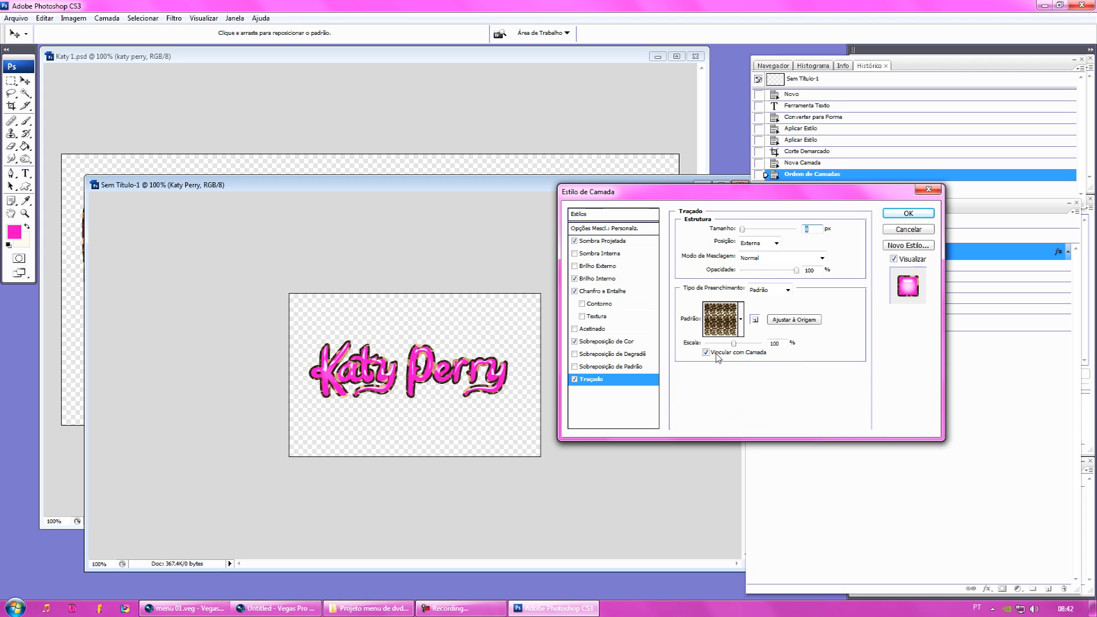
left_click_drag(734, 343, 708, 349)
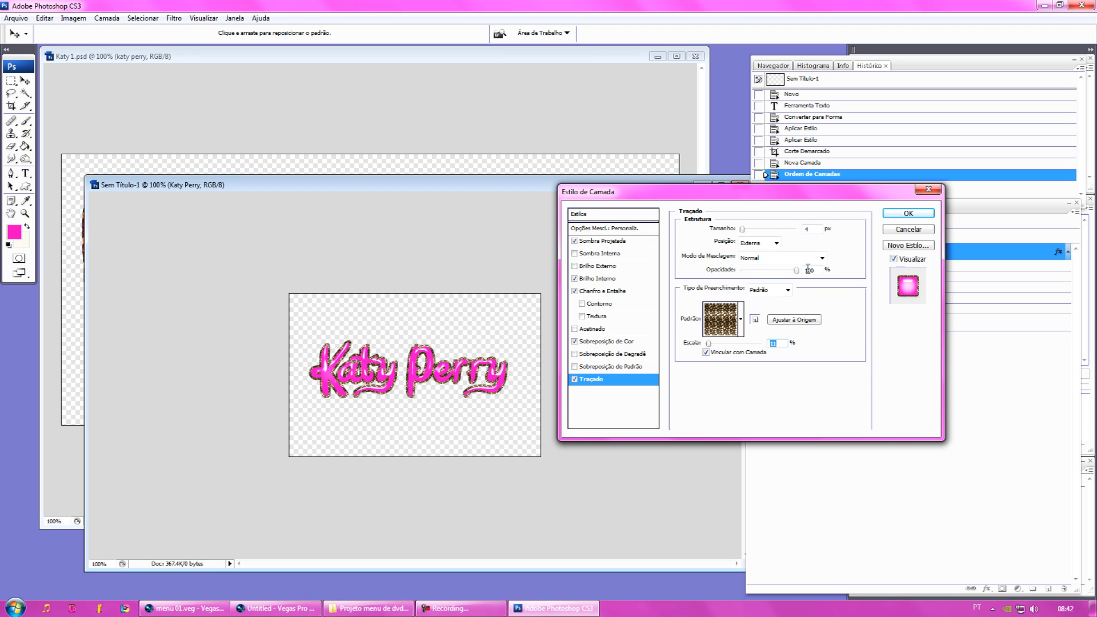
Step: Apply the leopard-print stroke settings to the Katy Perry lettering and inspect the result at 200% zoom
double_click(819, 228)
left_click(918, 215)
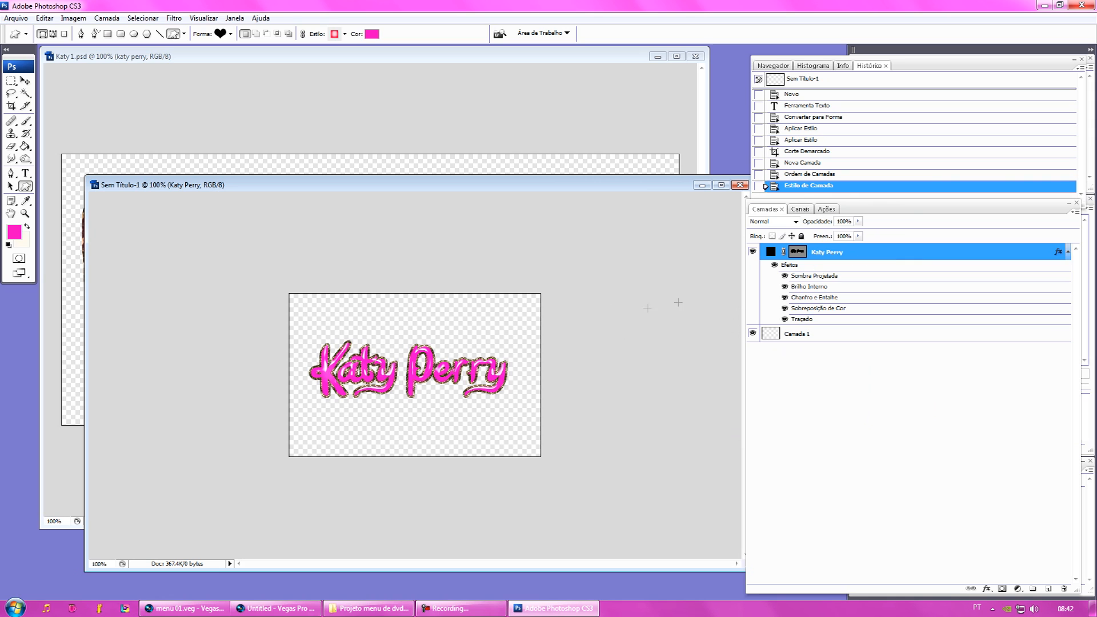
left_click(25, 213)
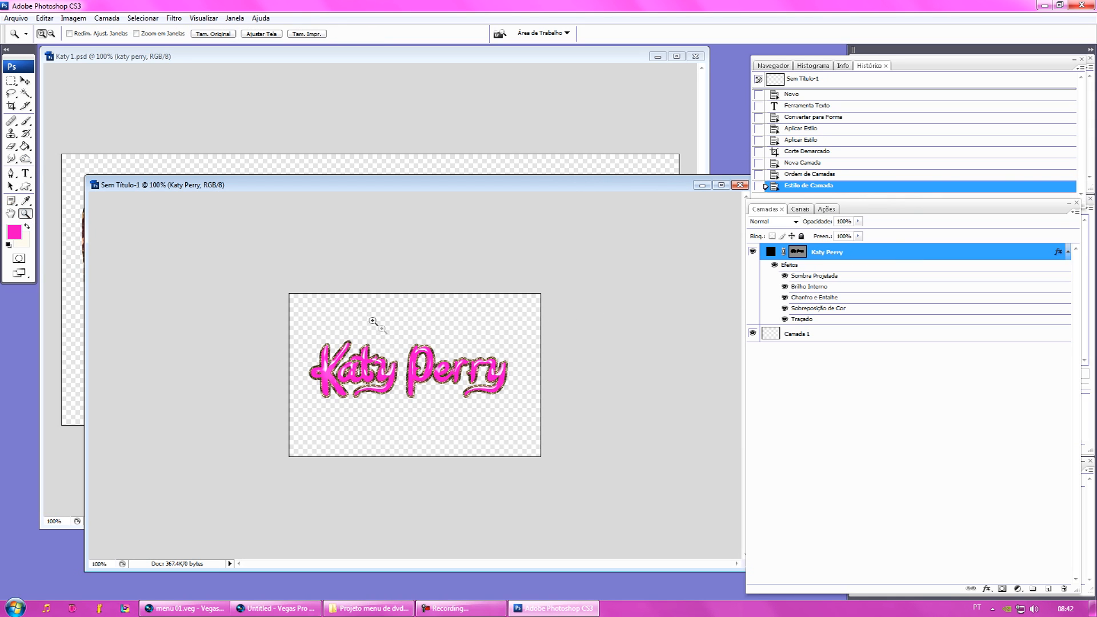
left_click(367, 324)
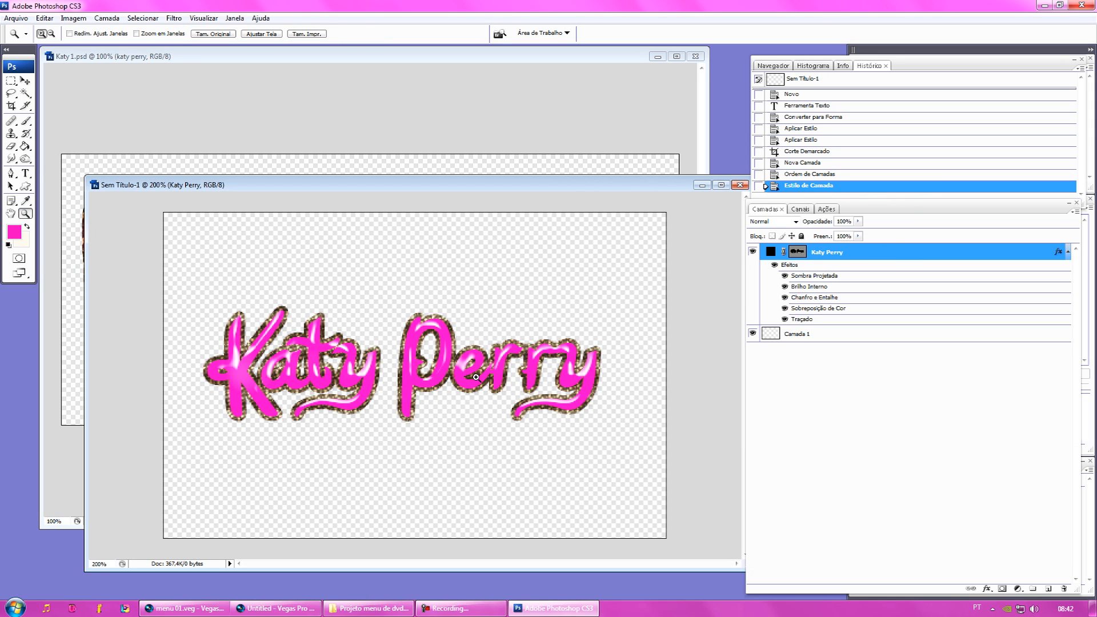
left_click(799, 337)
right_click(514, 322)
left_click(557, 341)
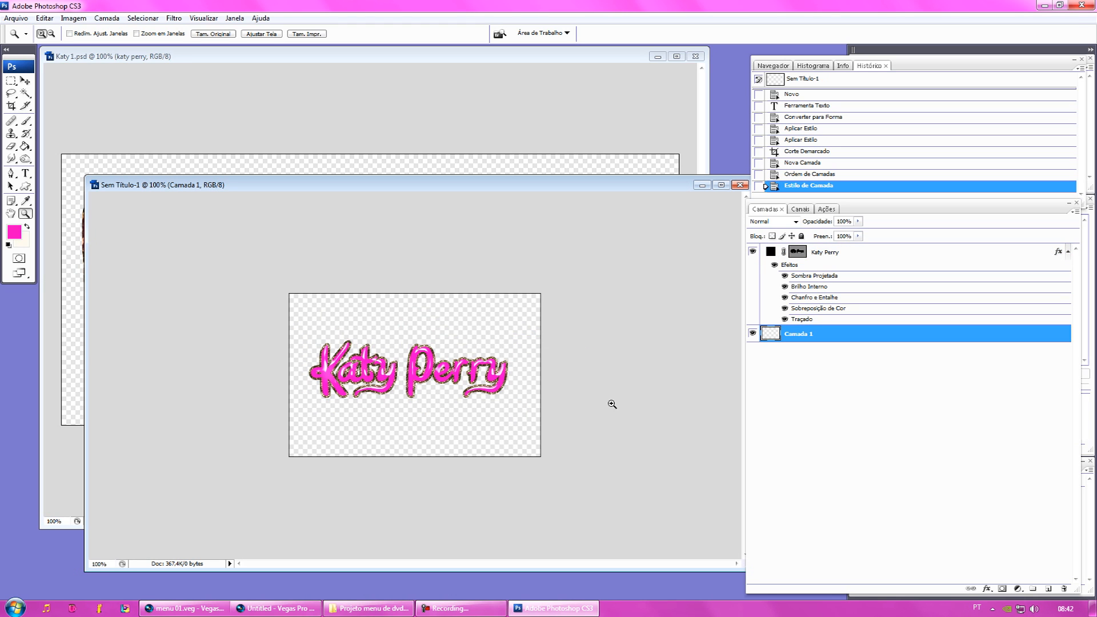
Step: Reselect the Katy Perry layer and compare the new logo with the lettering in Katy 1.psd
left_click(789, 256)
left_click_drag(559, 192, 557, 334)
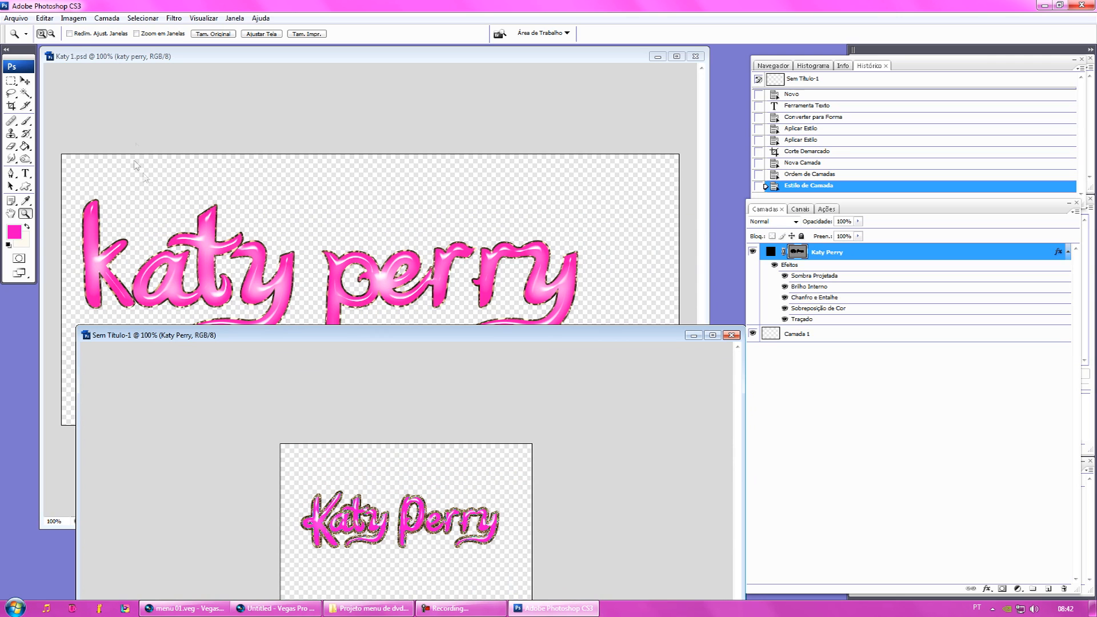
left_click_drag(384, 343, 402, 173)
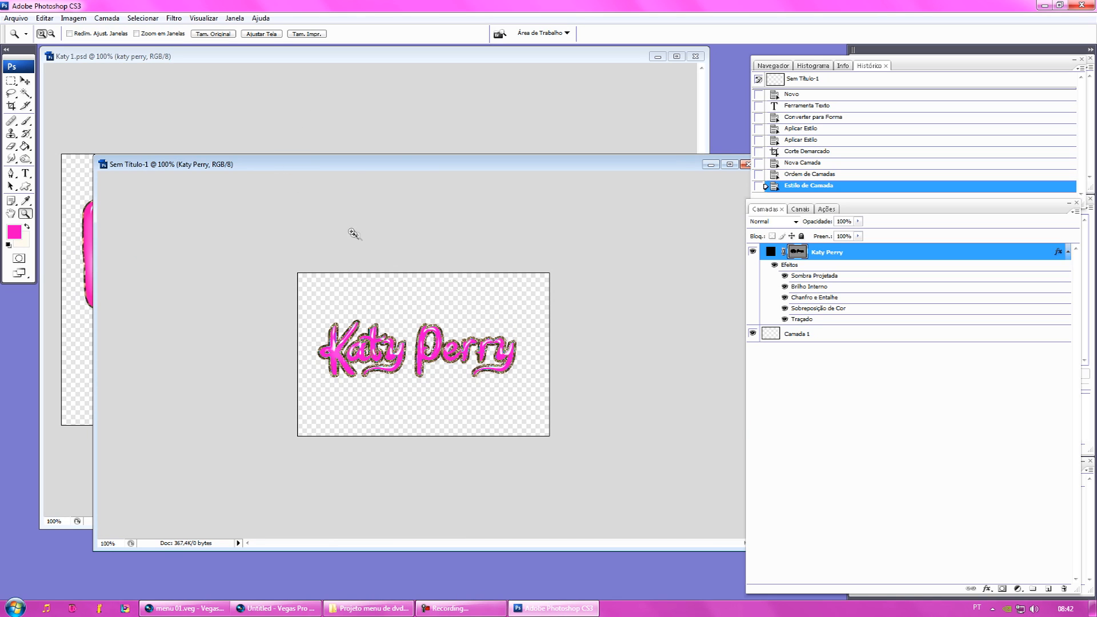
Step: Save the logo as a Photoshop file named 01 in the desktop folder "Projeto menu de dvd parte 01"
left_click(787, 333)
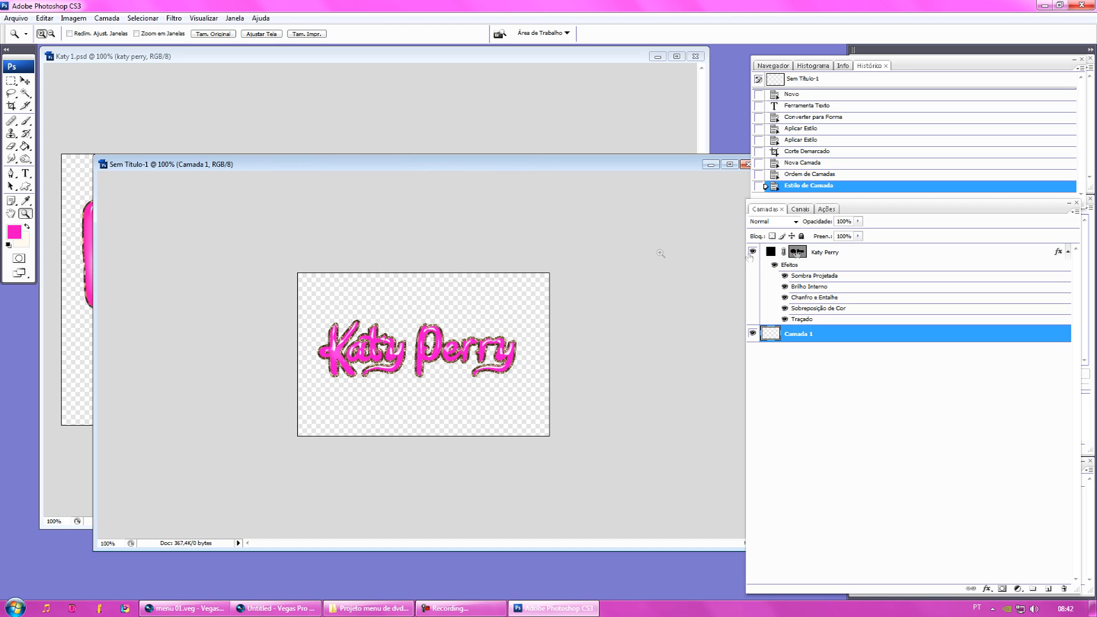
left_click(16, 18)
left_click(32, 160)
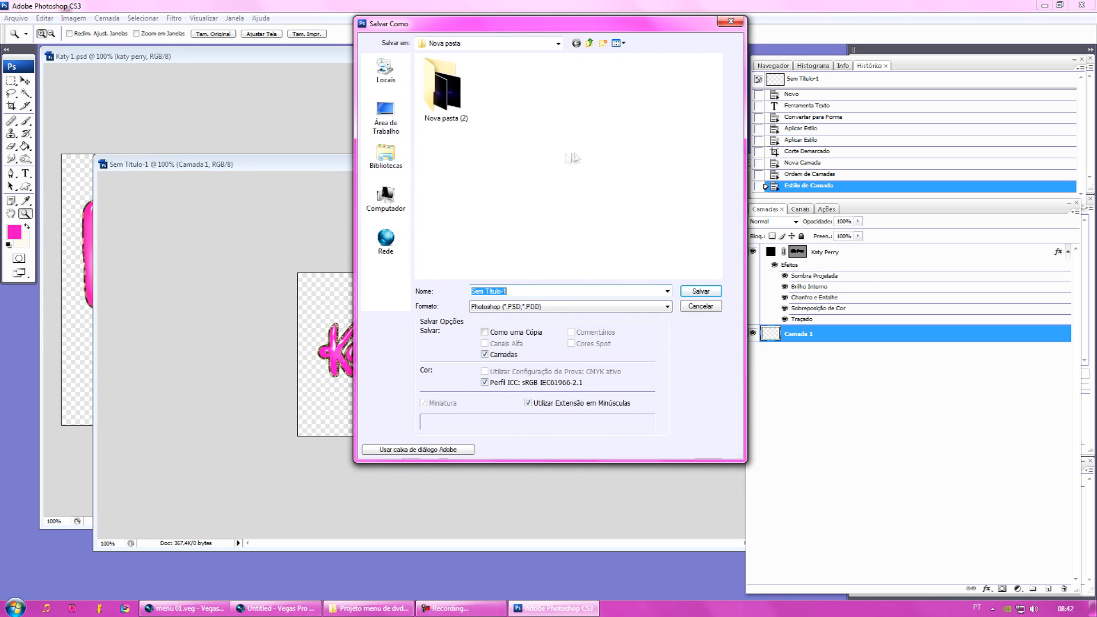
left_click(385, 114)
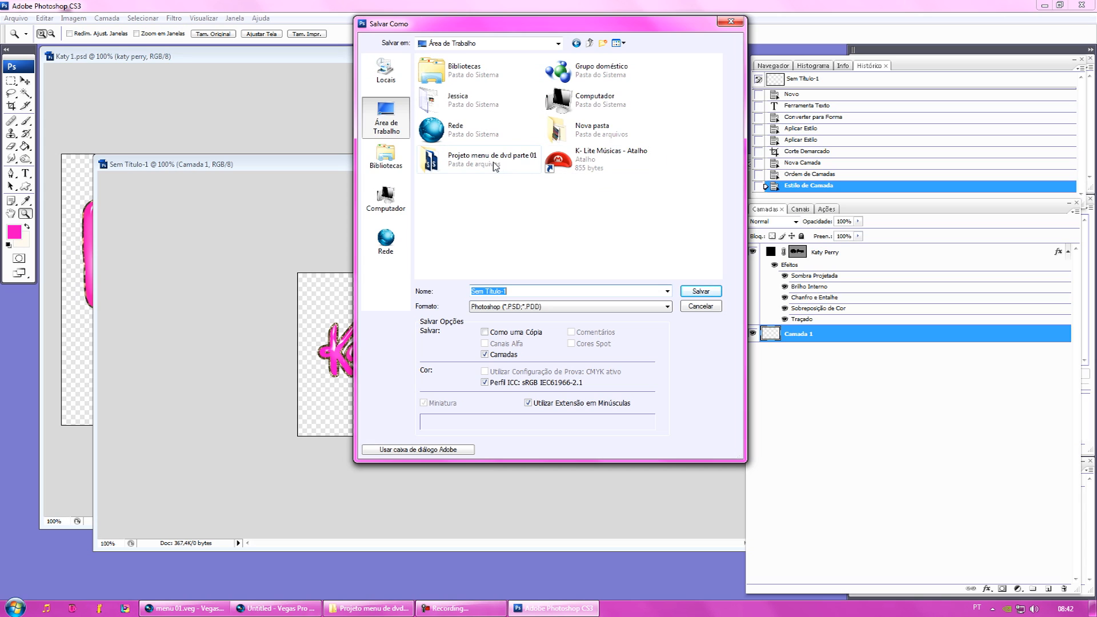
double_click(495, 166)
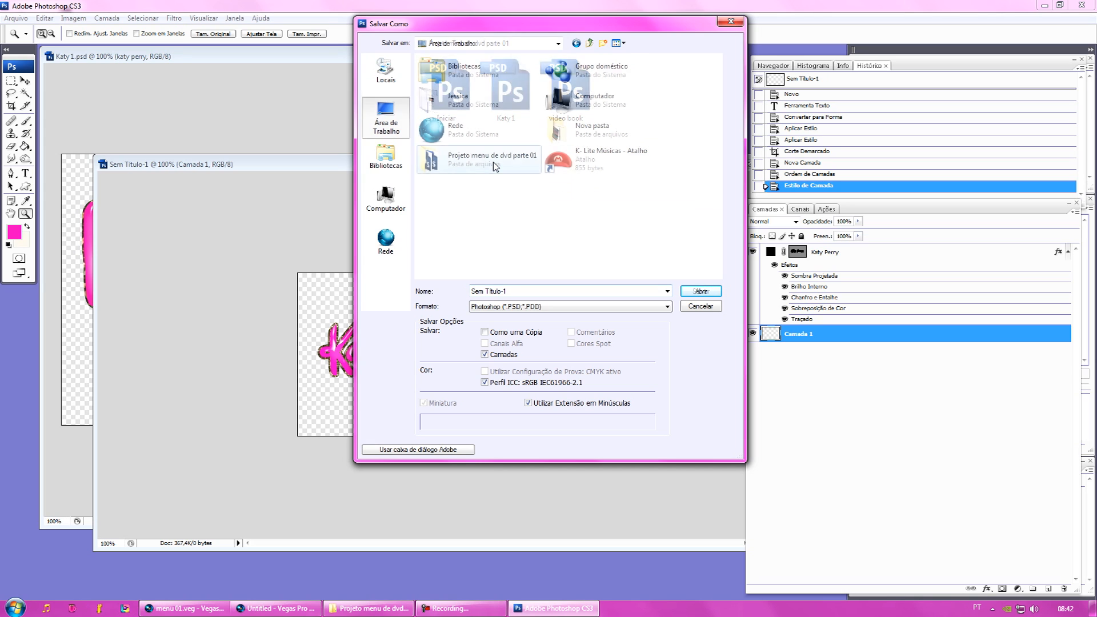
type("01")
key("Return")
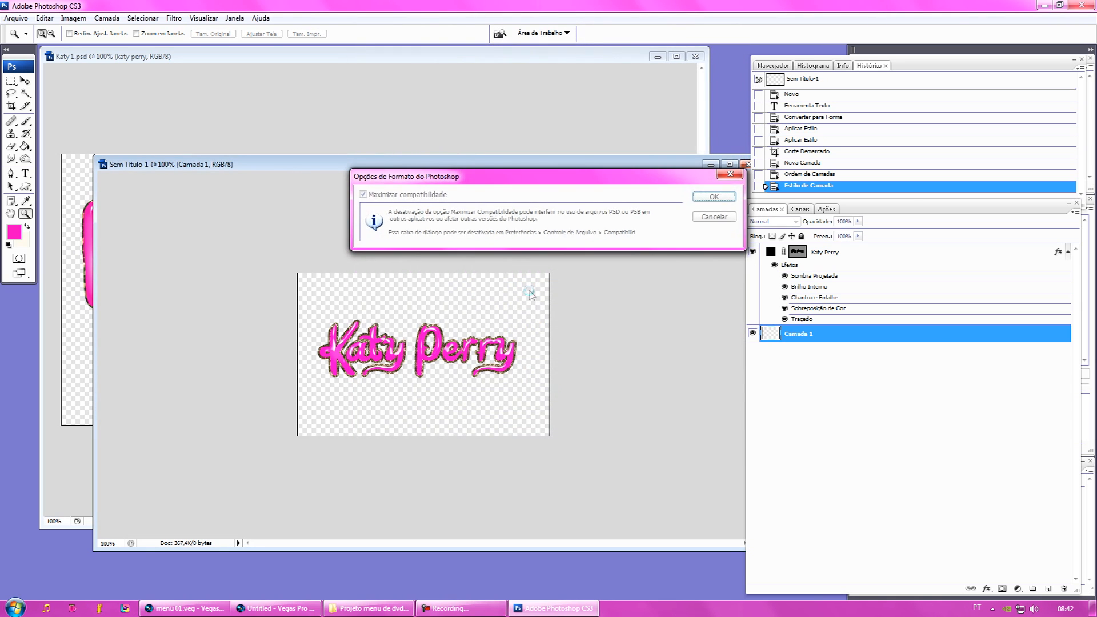
key("Return")
Step: Close the saved logo document and Katy 1.psd
left_click_drag(694, 164, 595, 165)
left_click(651, 165)
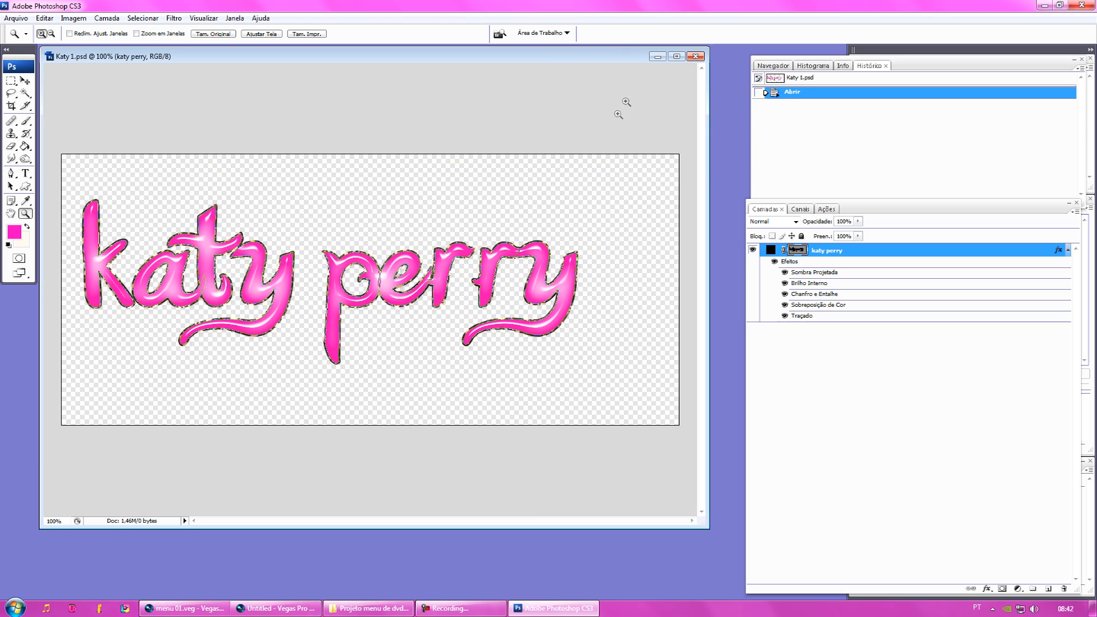
left_click(695, 57)
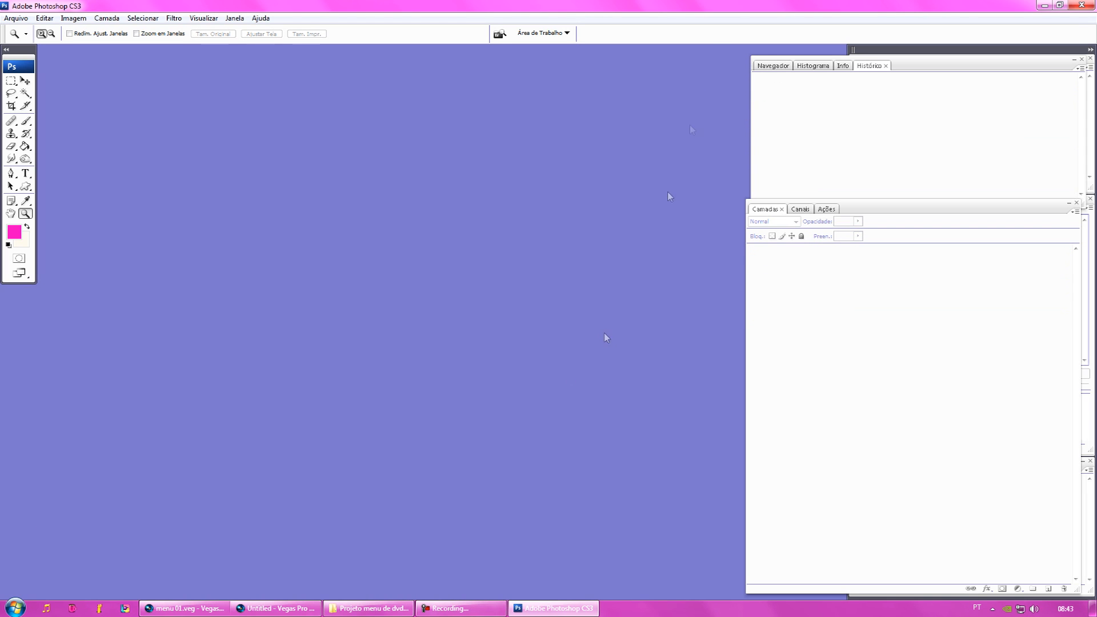
Step: Open video book.psd from the project folder and enlarge its window to show the whole canvas
left_click(368, 608)
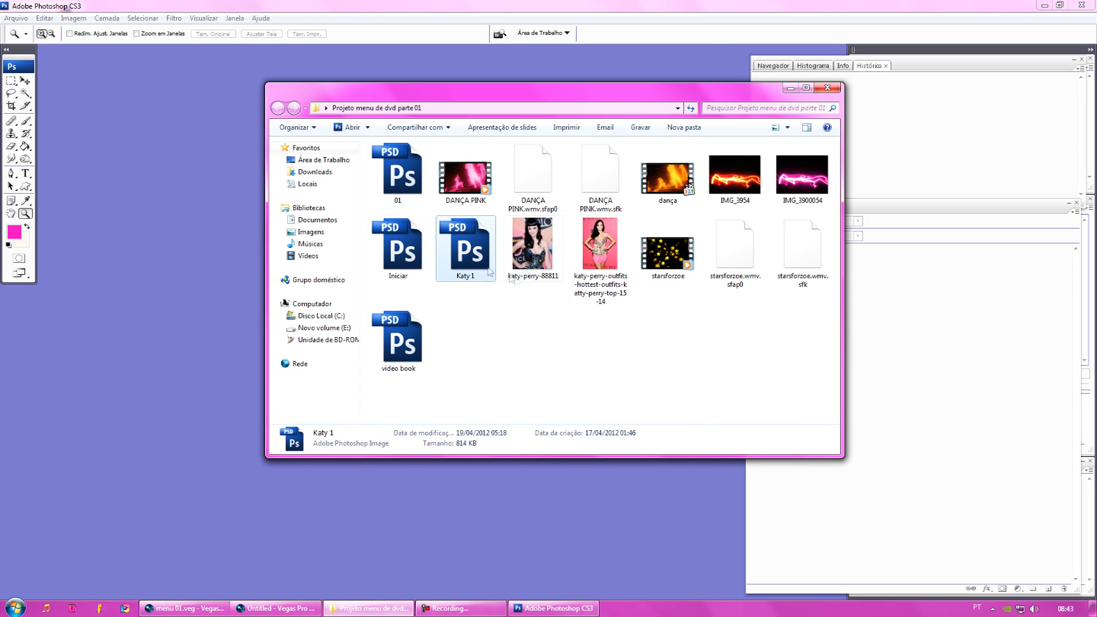
double_click(404, 342)
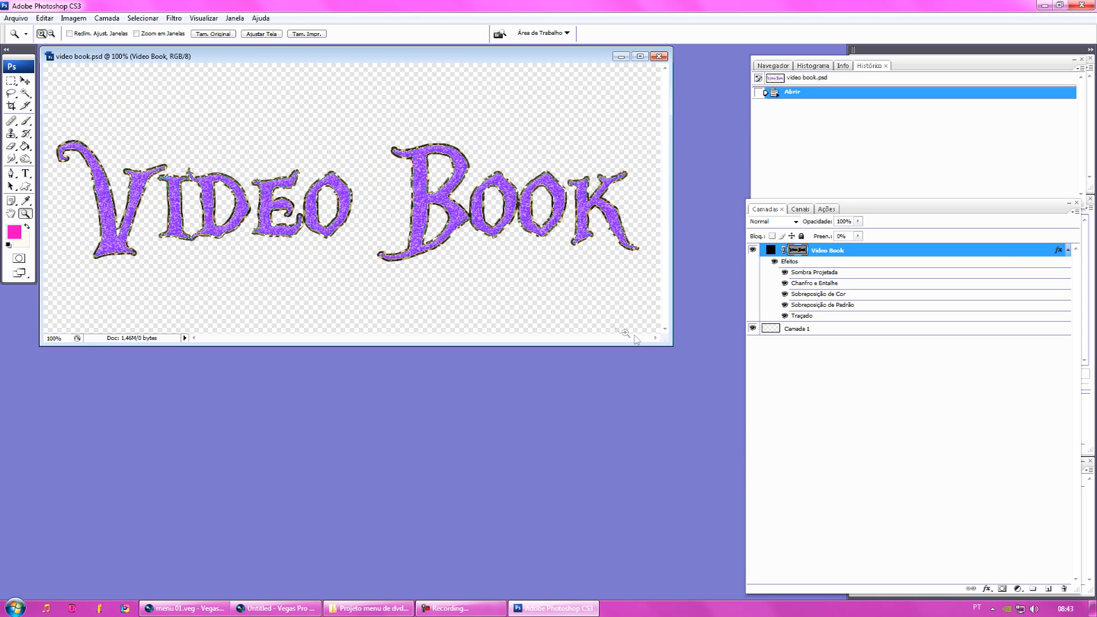
left_click_drag(675, 349, 698, 447)
Step: Create a new transparent RGB document of 1080 × 720 pixels at 100 pixels per inch
left_click(16, 19)
left_click(21, 30)
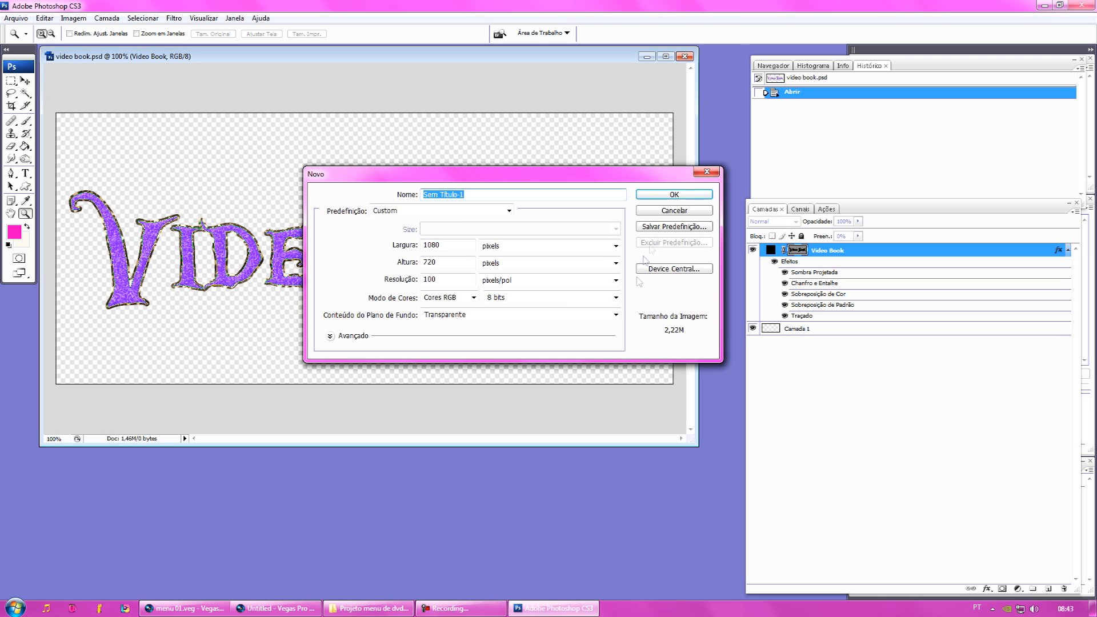
left_click(694, 198)
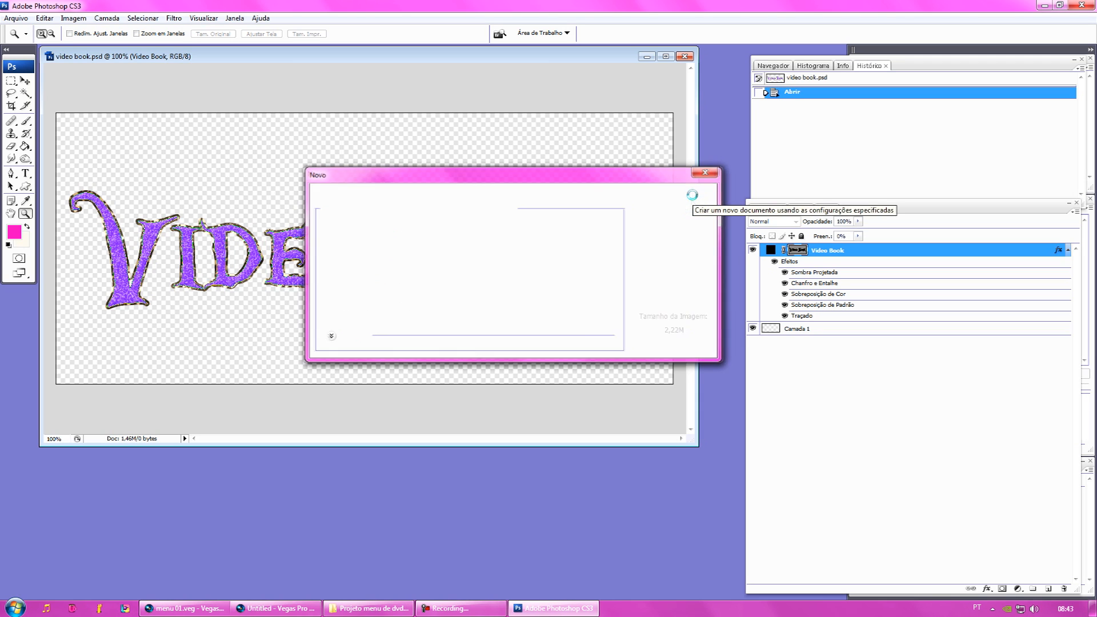
Step: Add a large text box on the canvas containing the words "Video Book" in the 90 pt Katy Berry font
left_click(25, 173)
left_click_drag(120, 139, 608, 426)
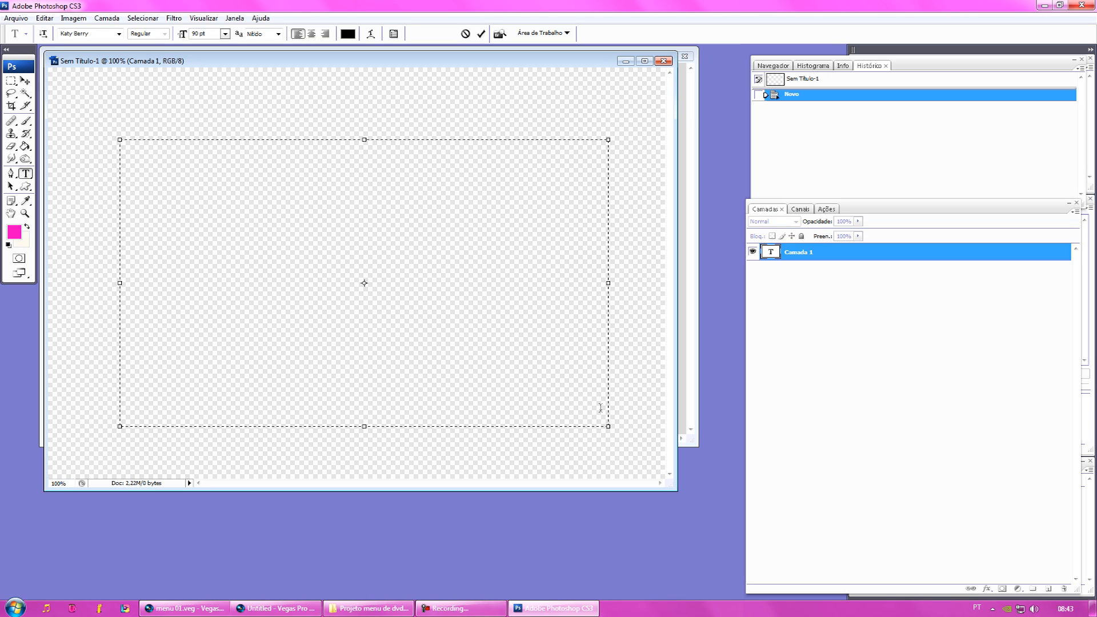
type("yide")
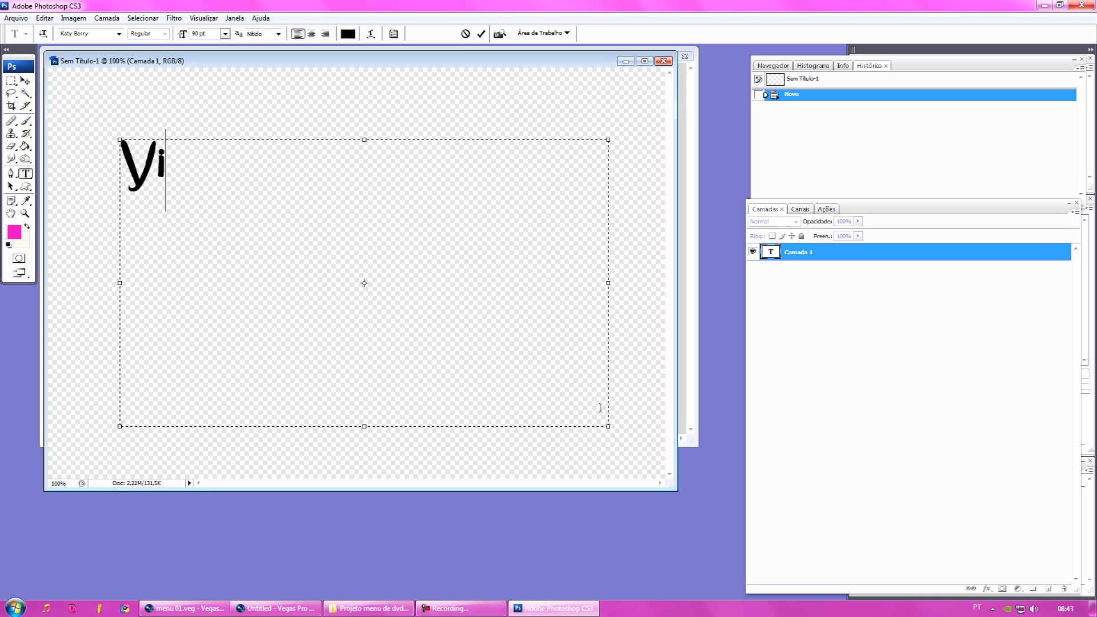
type("o")
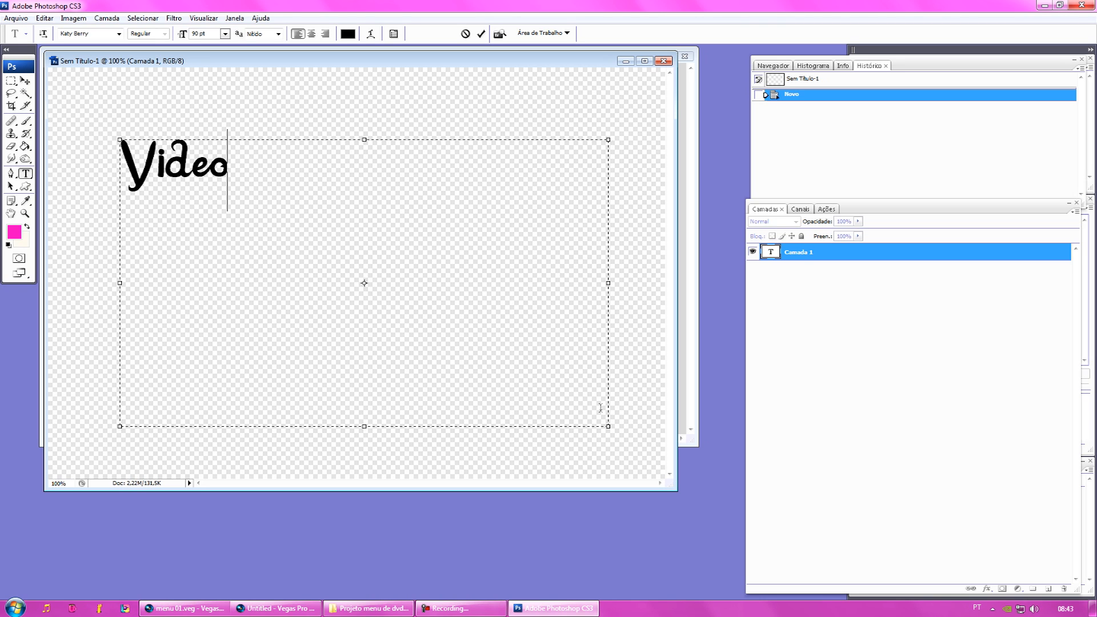
type(" Book")
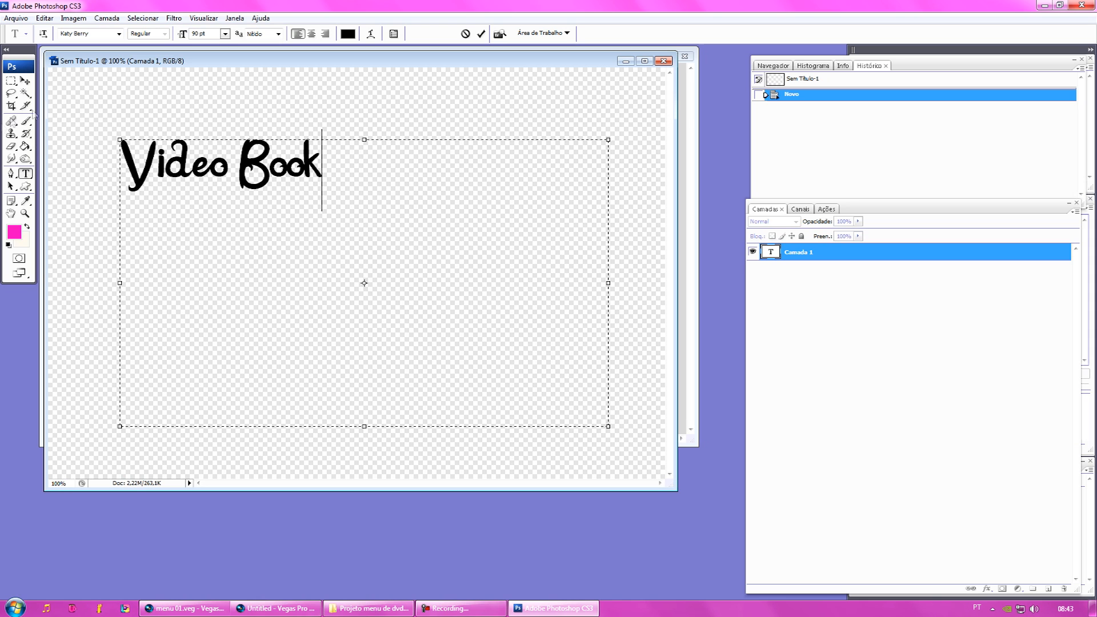
Step: Change the font of the "Video Book" text to Alice in Wonderland and move the text toward the canvas center
left_click_drag(398, 171, 114, 88)
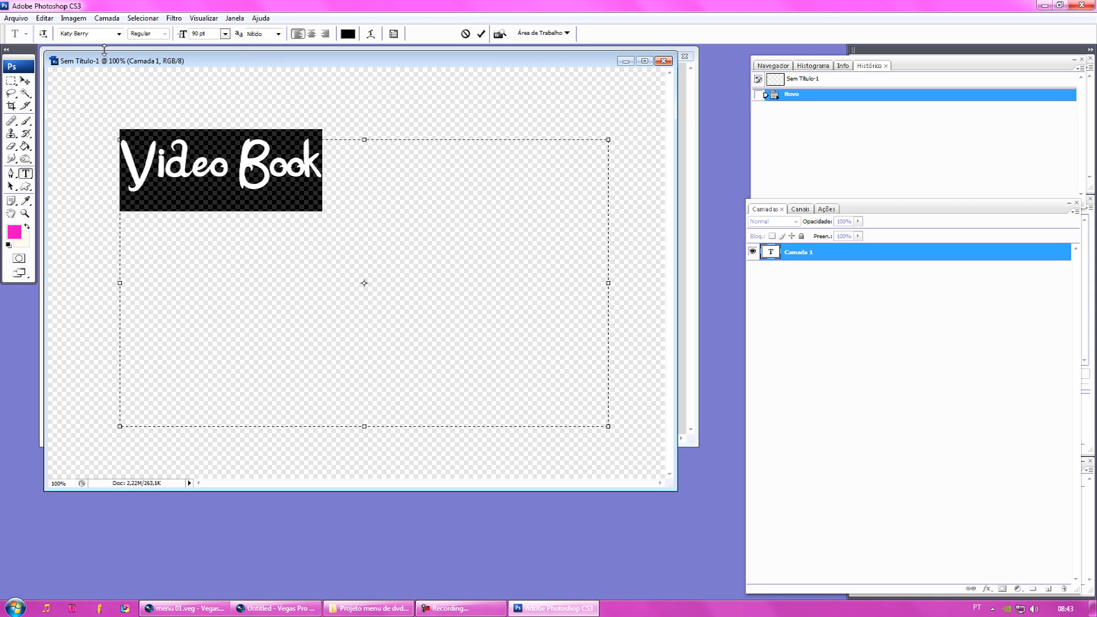
left_click(118, 33)
left_click_drag(247, 267, 229, 60)
scroll(190, 178, "down", 2)
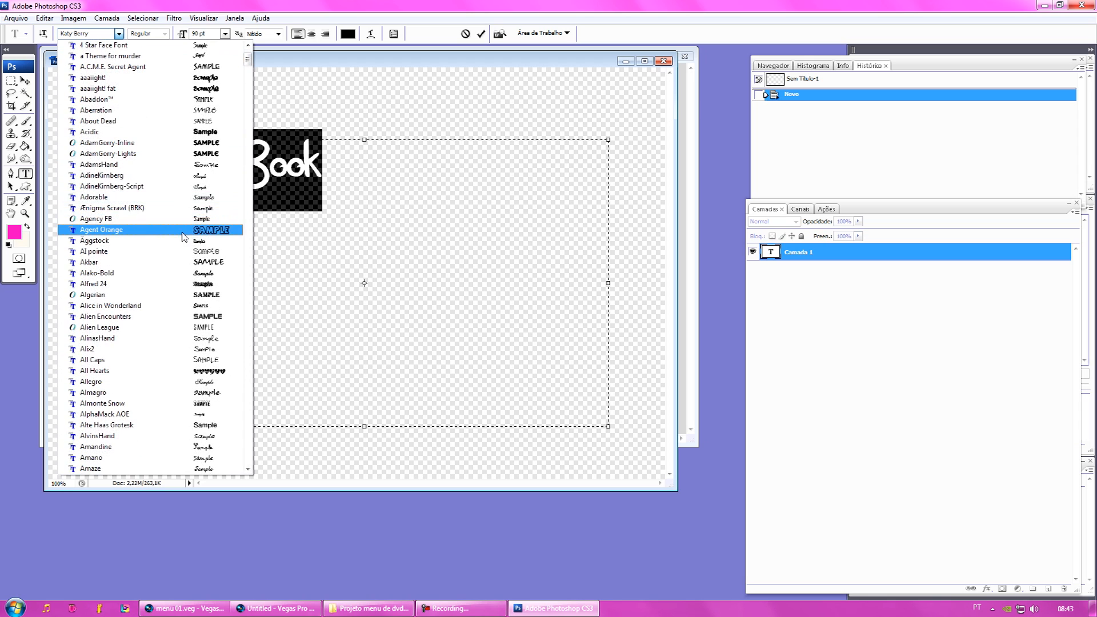
left_click(159, 307)
left_click_drag(364, 283, 489, 417)
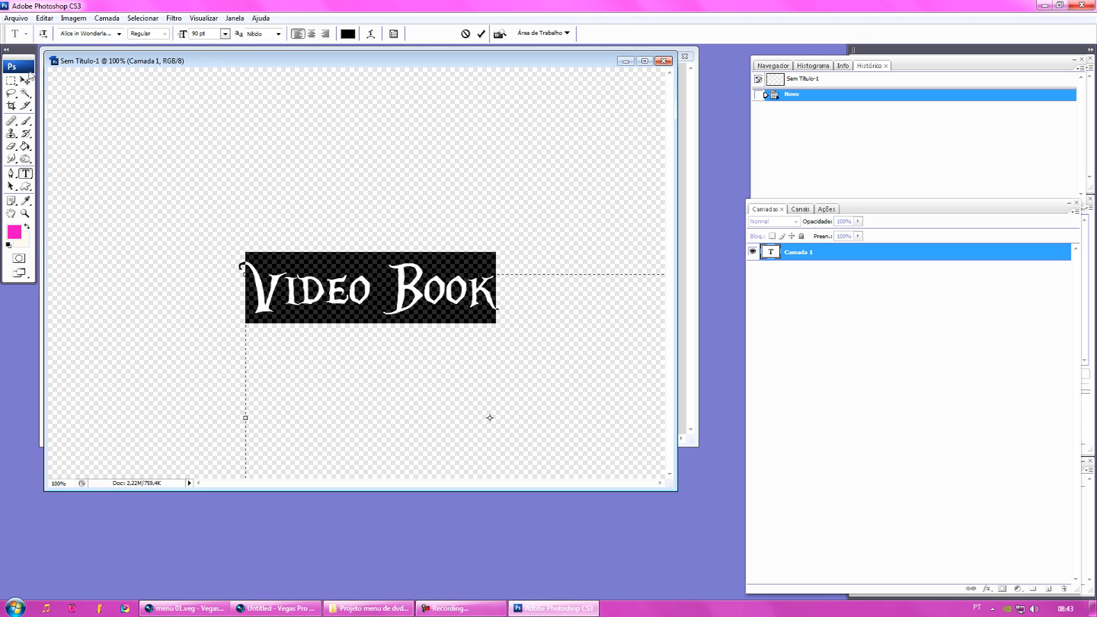
Step: Crop the canvas to a smaller rectangle around the Video Book text, leaving a margin on all sides
left_click(11, 106)
left_click_drag(167, 173, 580, 402)
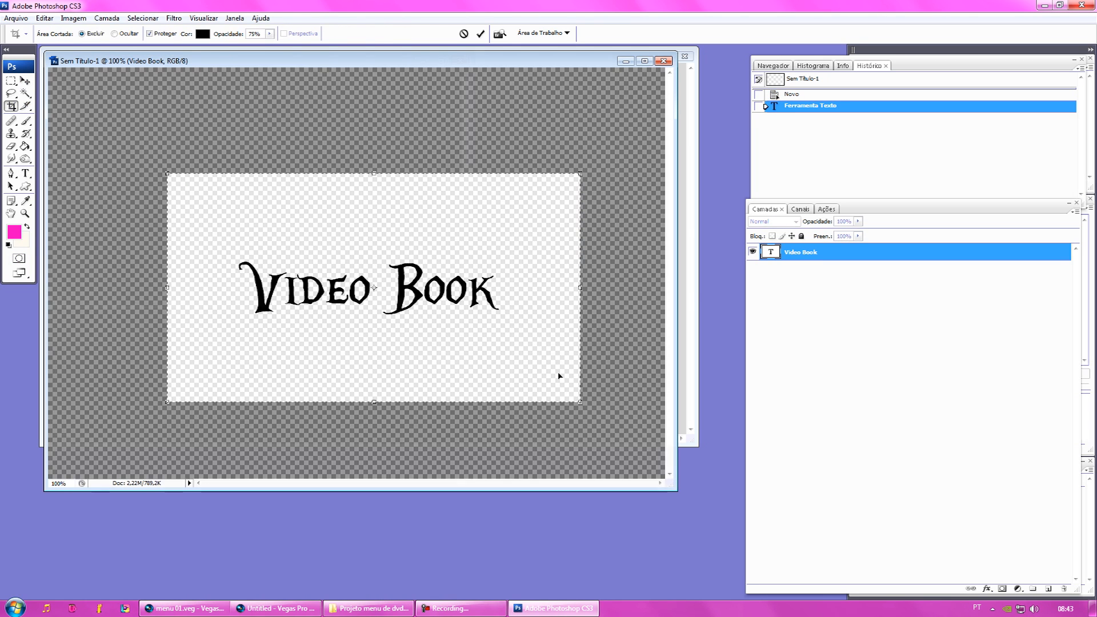
key("Return")
Step: Add a new empty layer, place it below the Video Book text layer, and reselect the text layer
left_click(106, 18)
mouse_move(143, 35)
left_click(274, 32)
key("Return")
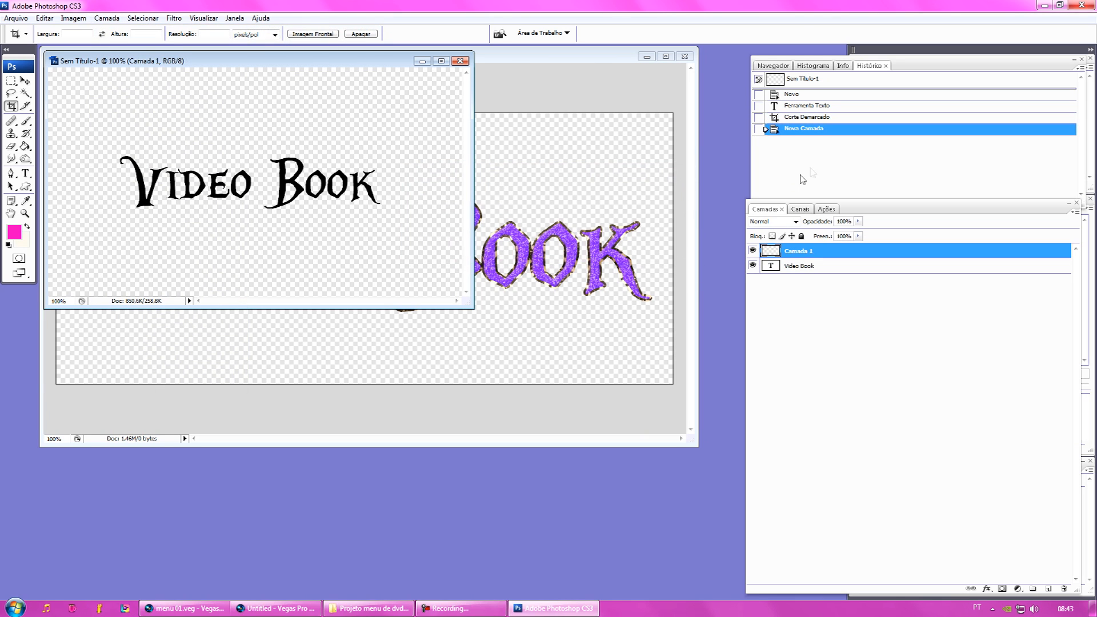
left_click_drag(799, 251, 803, 274)
left_click(802, 251)
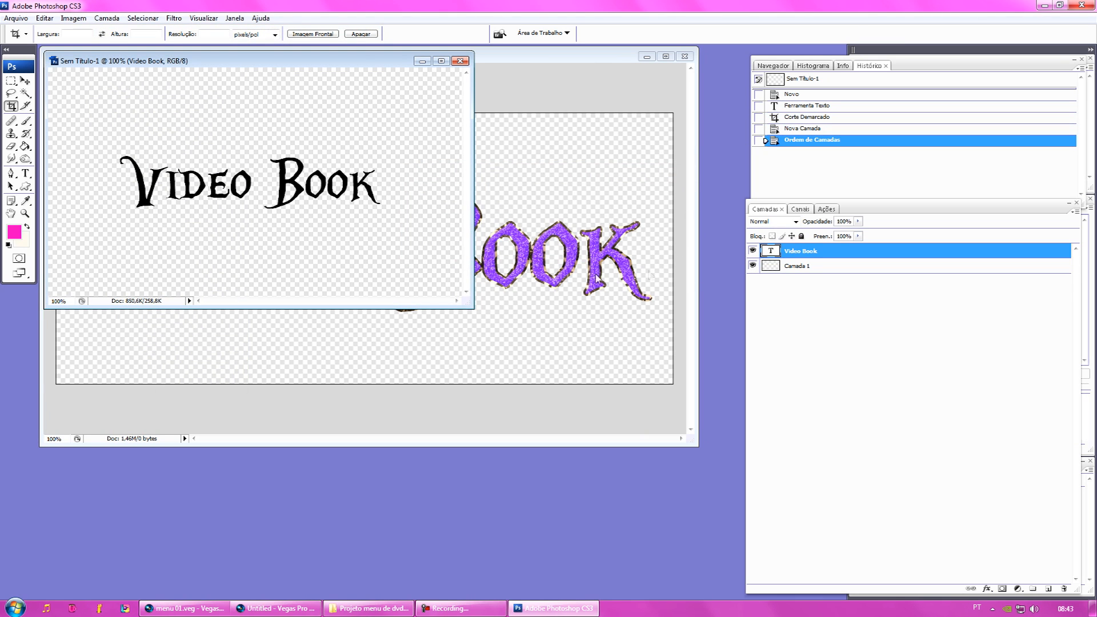
left_click_drag(469, 303, 742, 544)
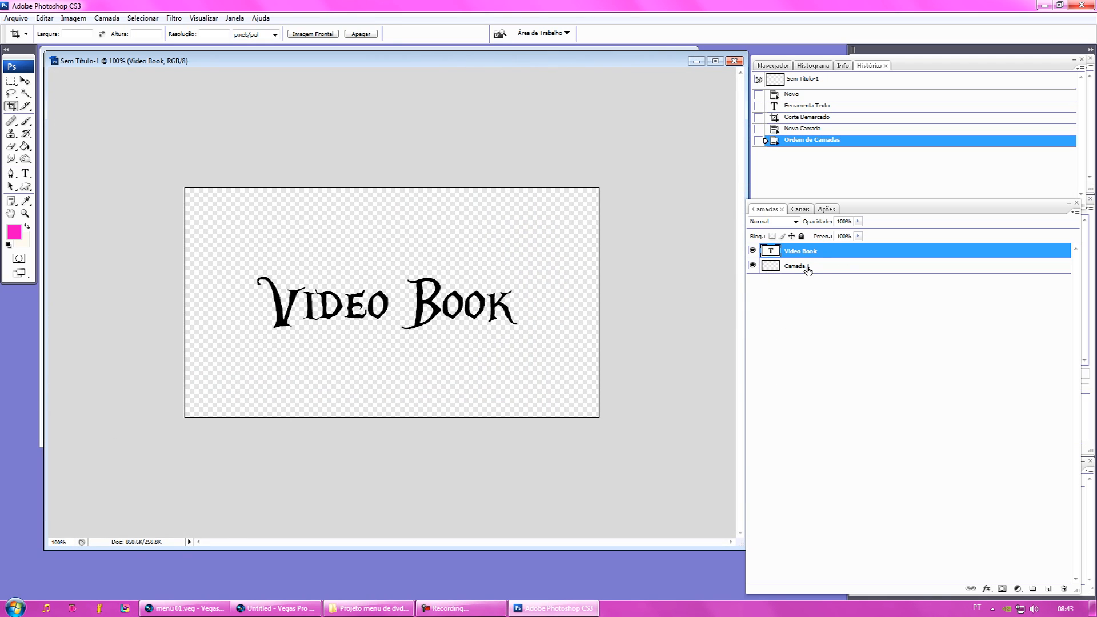
left_click(830, 268)
left_click(818, 254)
Step: Convert the Video Book text layer to a shape
left_click(108, 20)
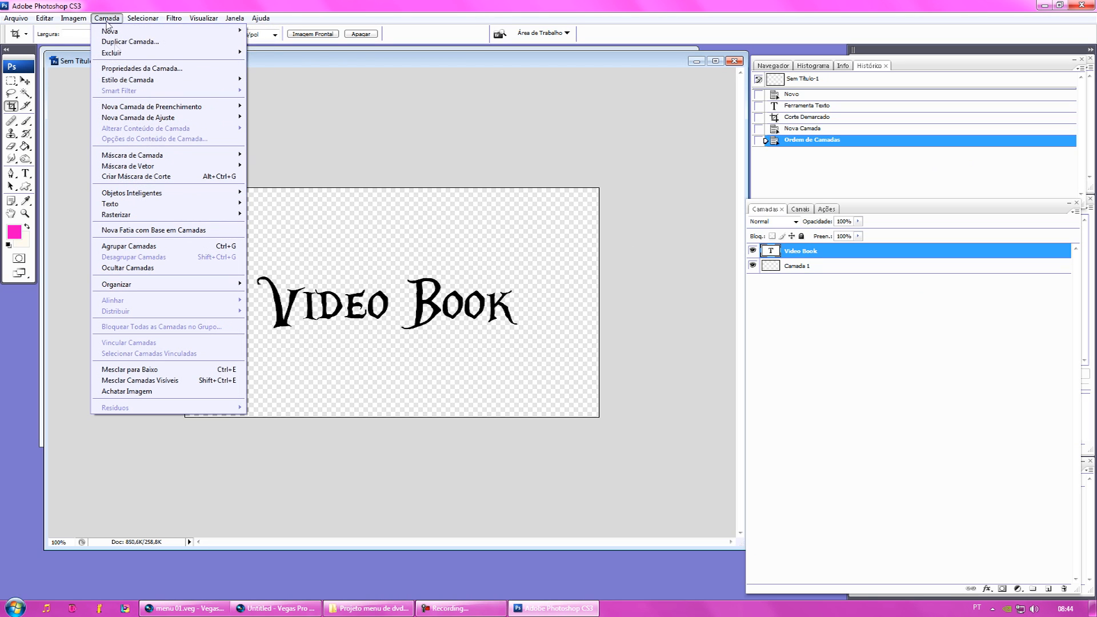
mouse_move(237, 205)
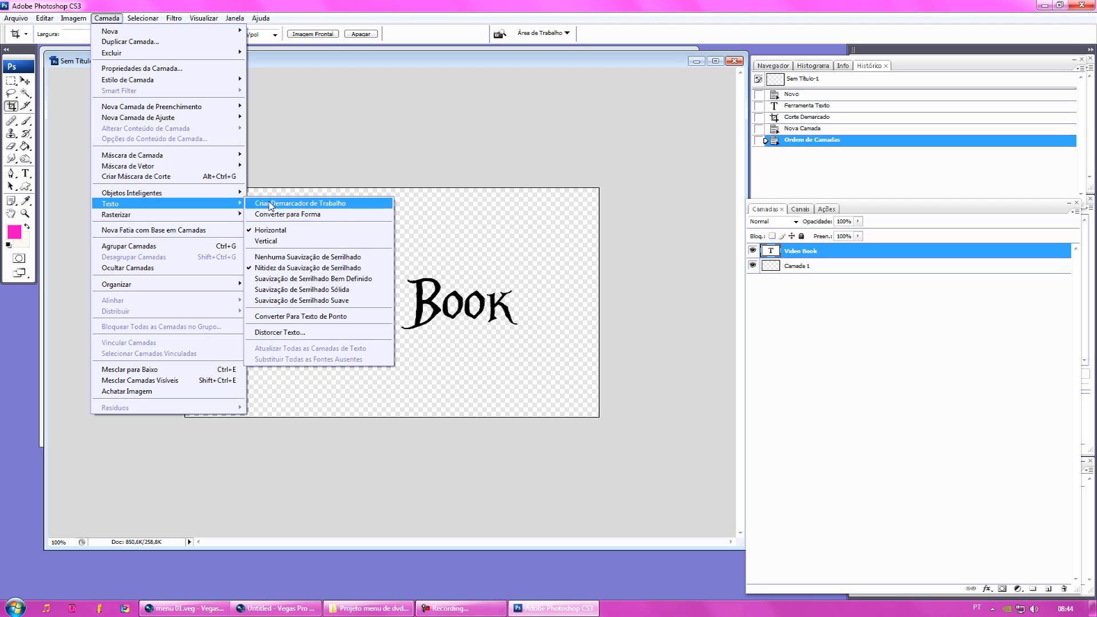
left_click(292, 215)
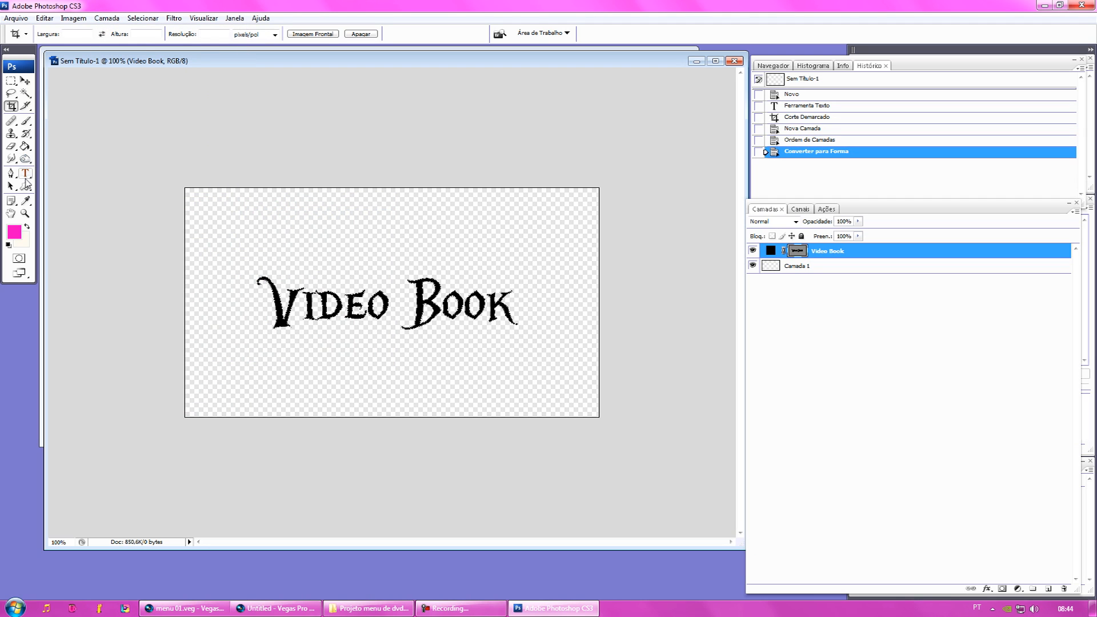
Step: Apply the purple glitter style preset to the Video Book shape layer
left_click(25, 187)
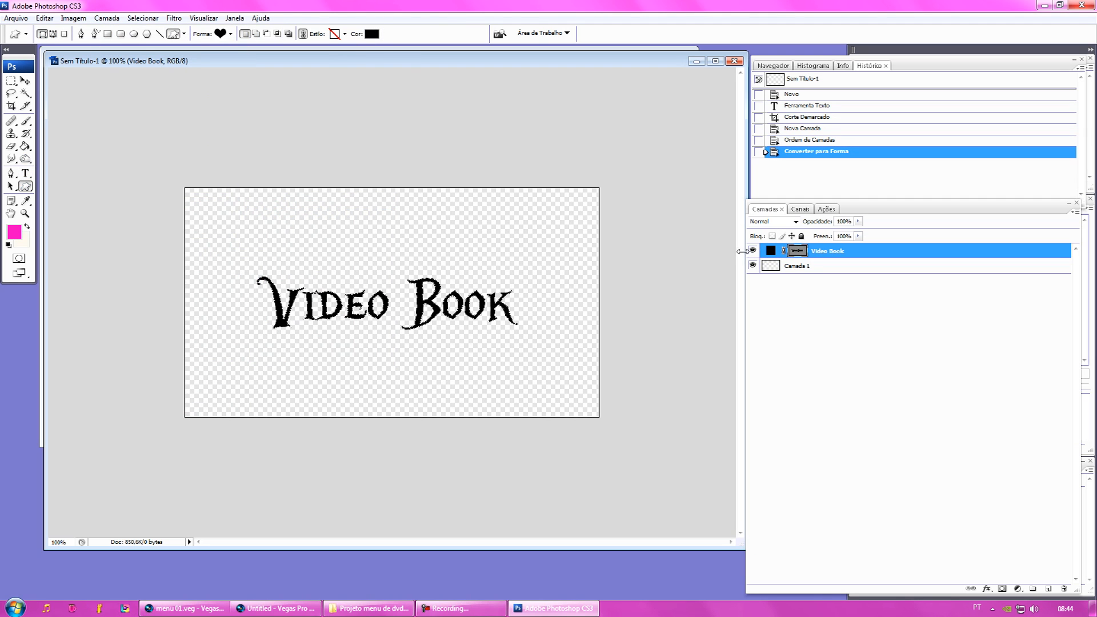
left_click(752, 251)
left_click(753, 251)
left_click(333, 34)
scroll(353, 89, "up", 2)
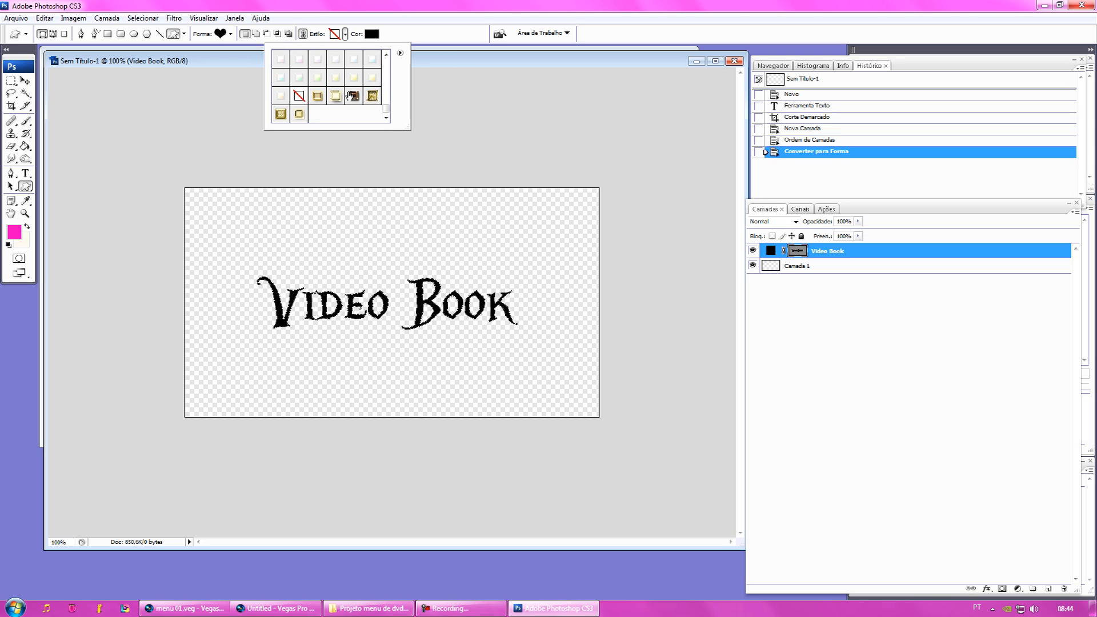
scroll(340, 103, "up", 5)
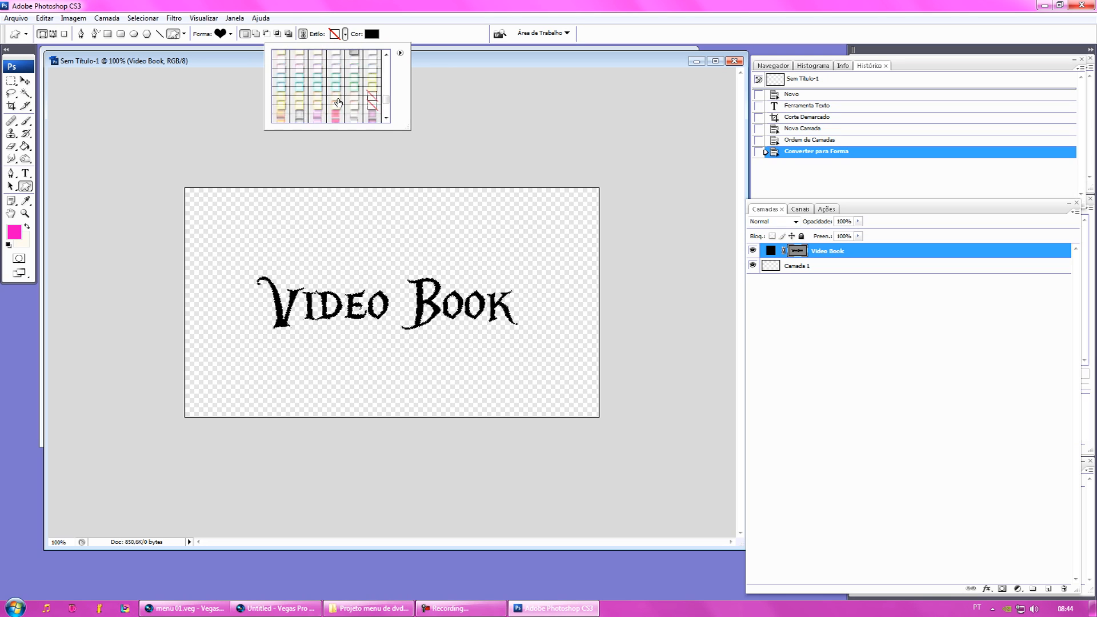
scroll(336, 104, "up", 4)
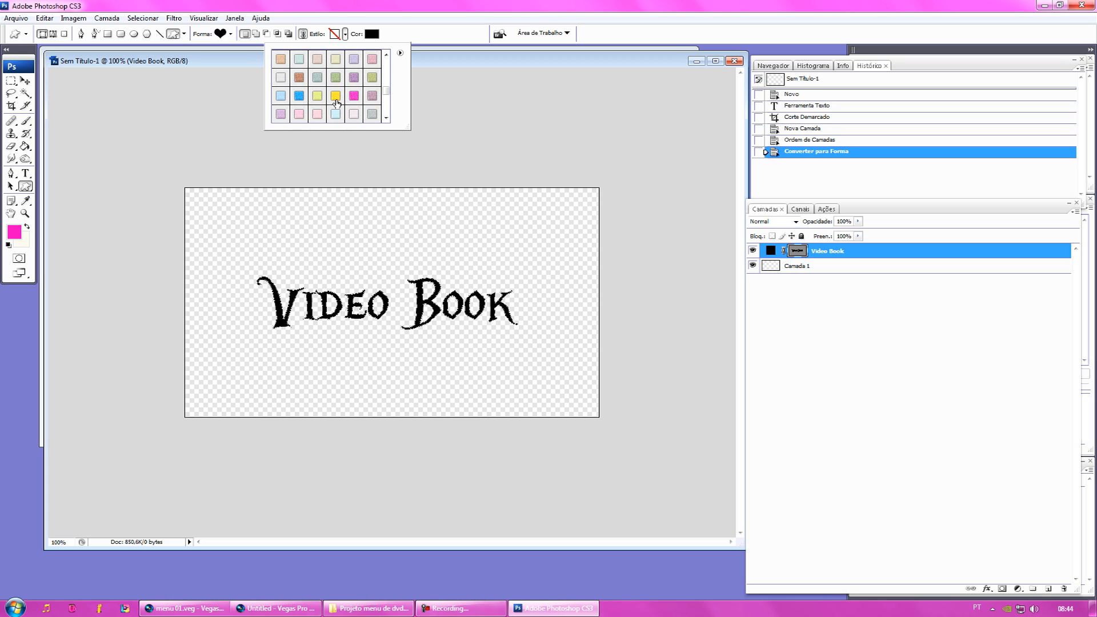
left_click(353, 88)
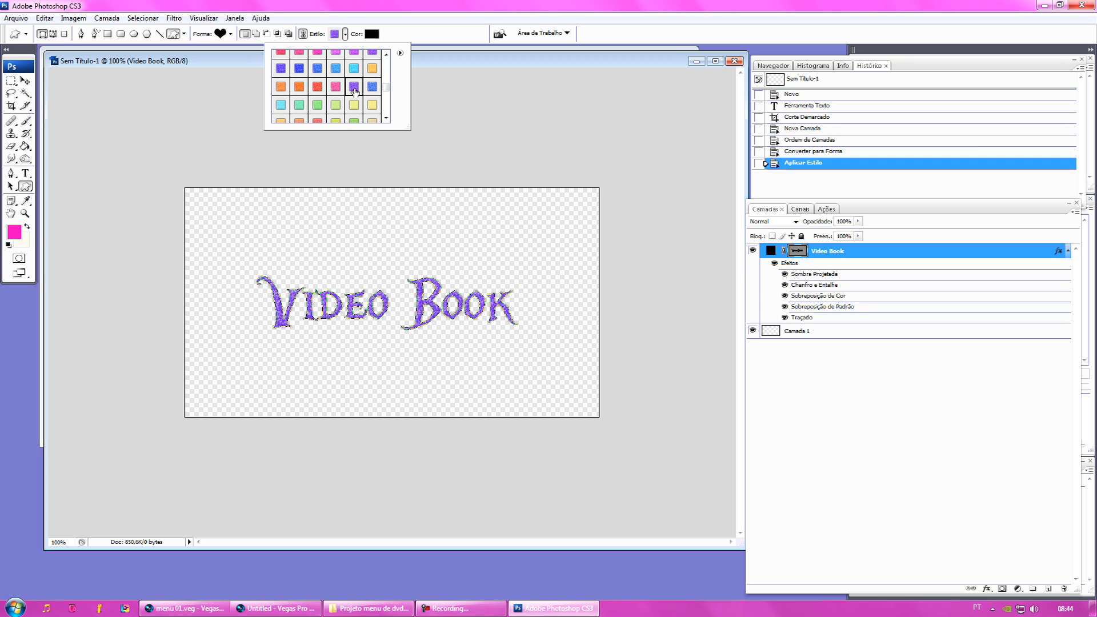
left_click(353, 88)
Step: Fill the Video Book stroke with the leopard-print pattern at a reduced scale and set the stroke size to 3 px
left_click(800, 329)
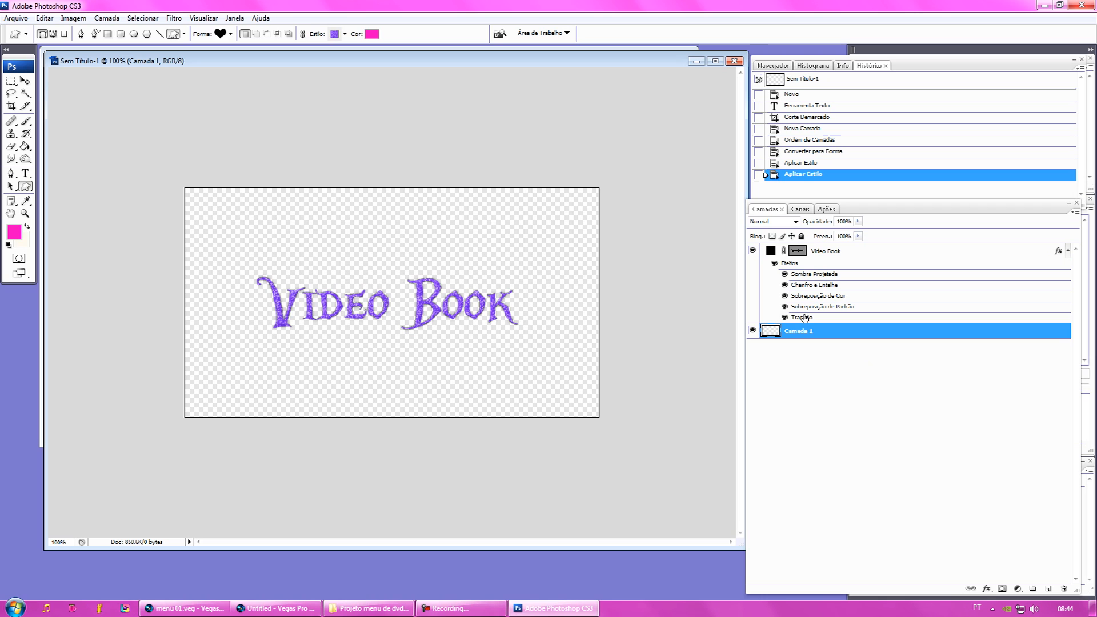
double_click(804, 318)
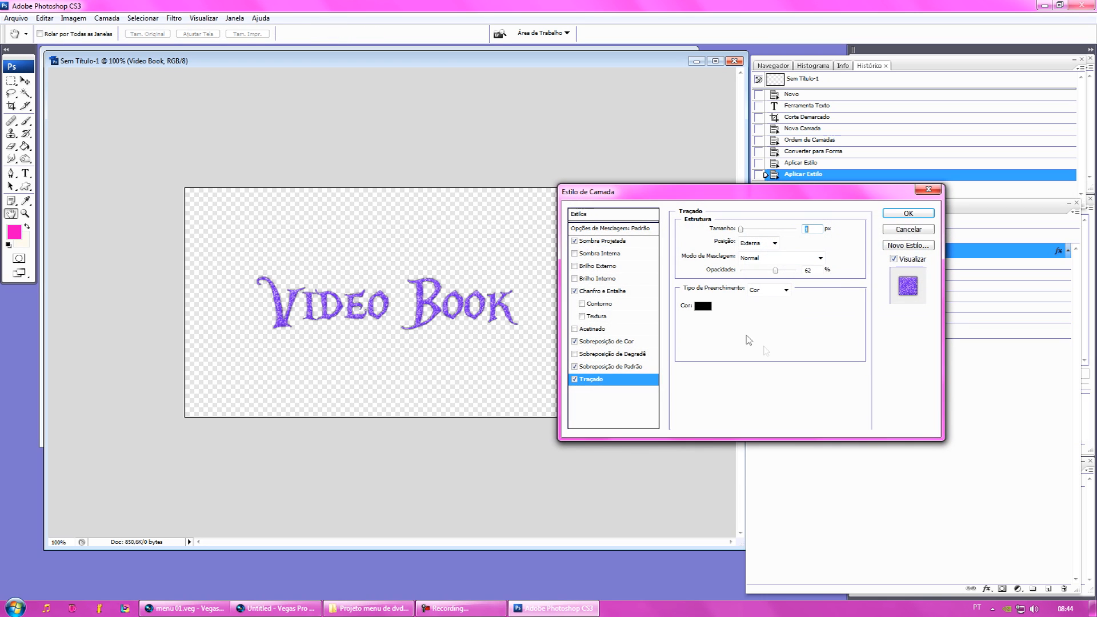
left_click(762, 290)
left_click(758, 320)
left_click(740, 318)
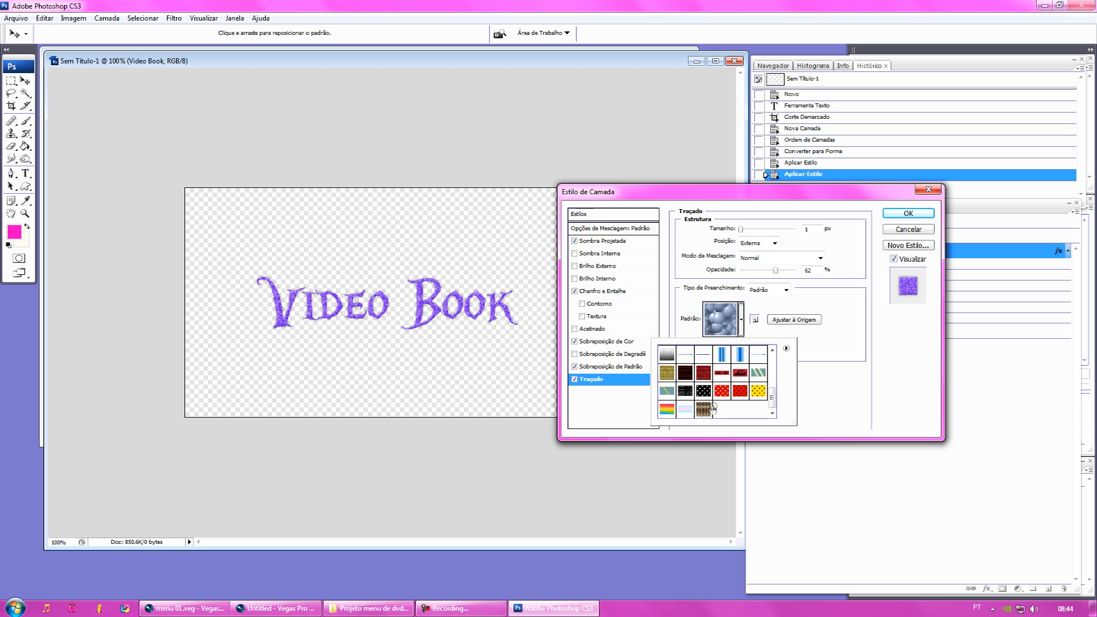
double_click(710, 407)
left_click_drag(734, 342, 726, 345)
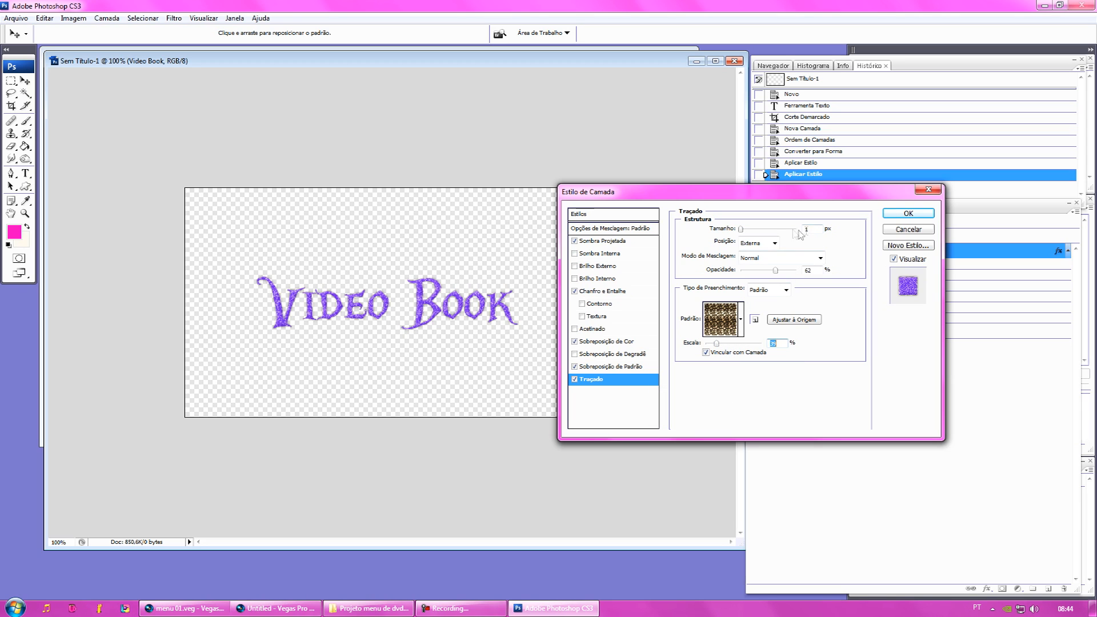
left_click(812, 230)
key("Return")
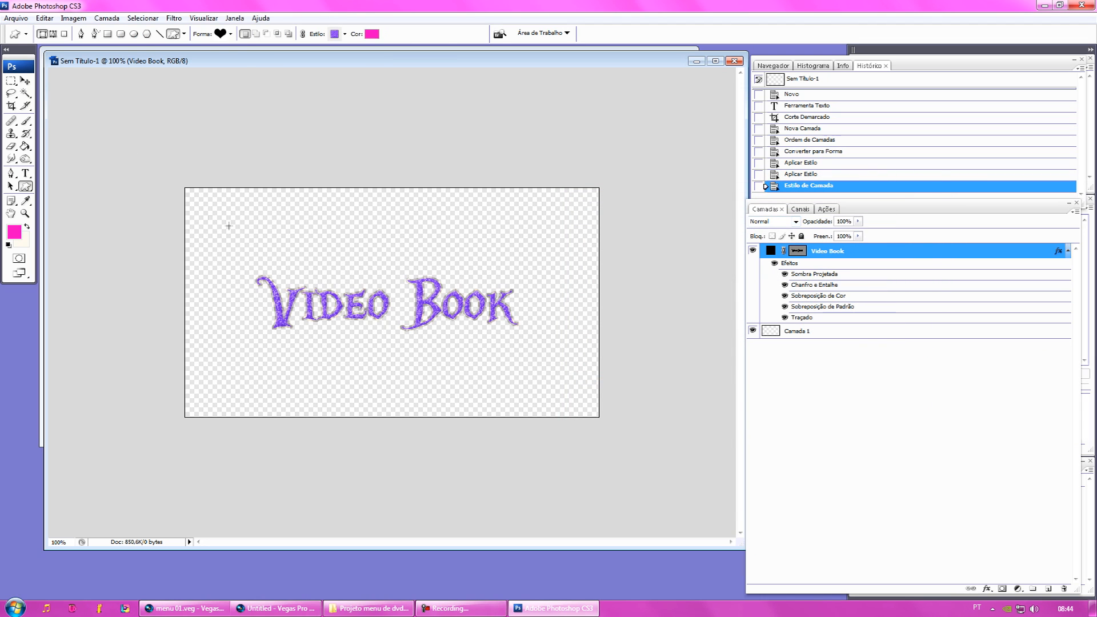
Step: Shrink the leopard pattern's scale in the Video Book stroke further and raise the stroke's opacity to its maximum
left_click(25, 213)
left_click(377, 260)
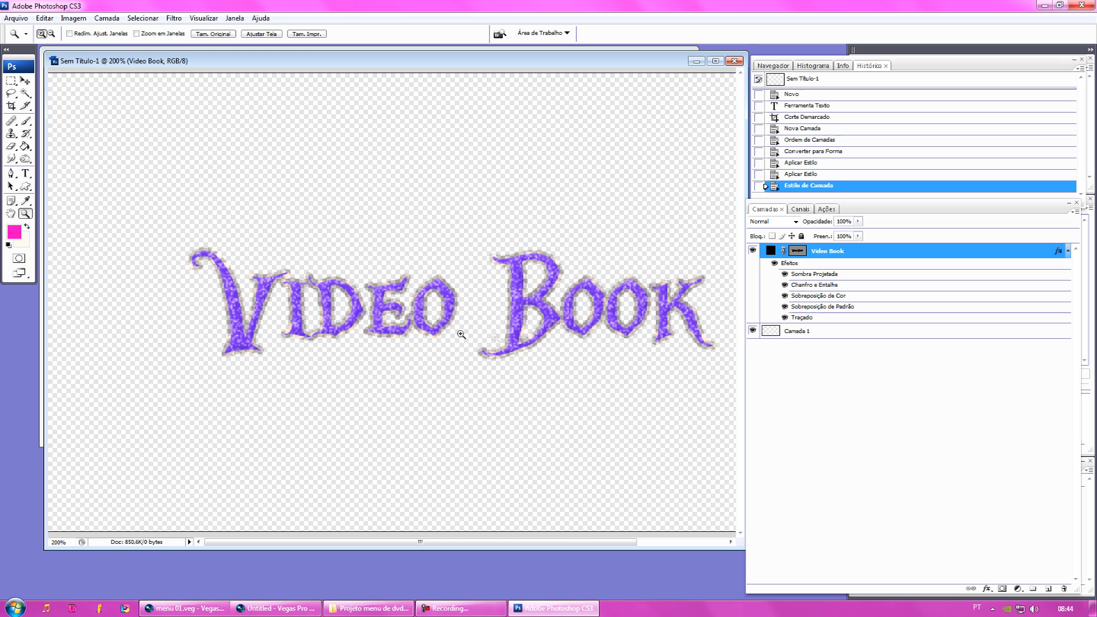
left_click(802, 334)
left_click(829, 278)
double_click(802, 318)
left_click_drag(717, 345, 705, 350)
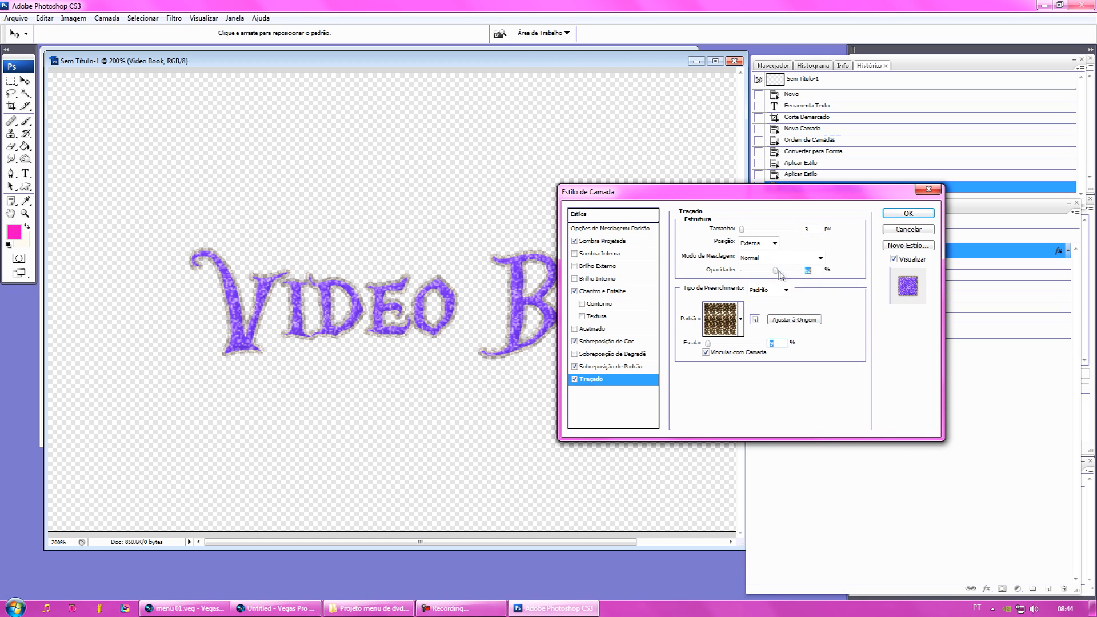
left_click_drag(777, 271, 800, 271)
left_click_drag(710, 344, 714, 351)
key("Return")
key("z")
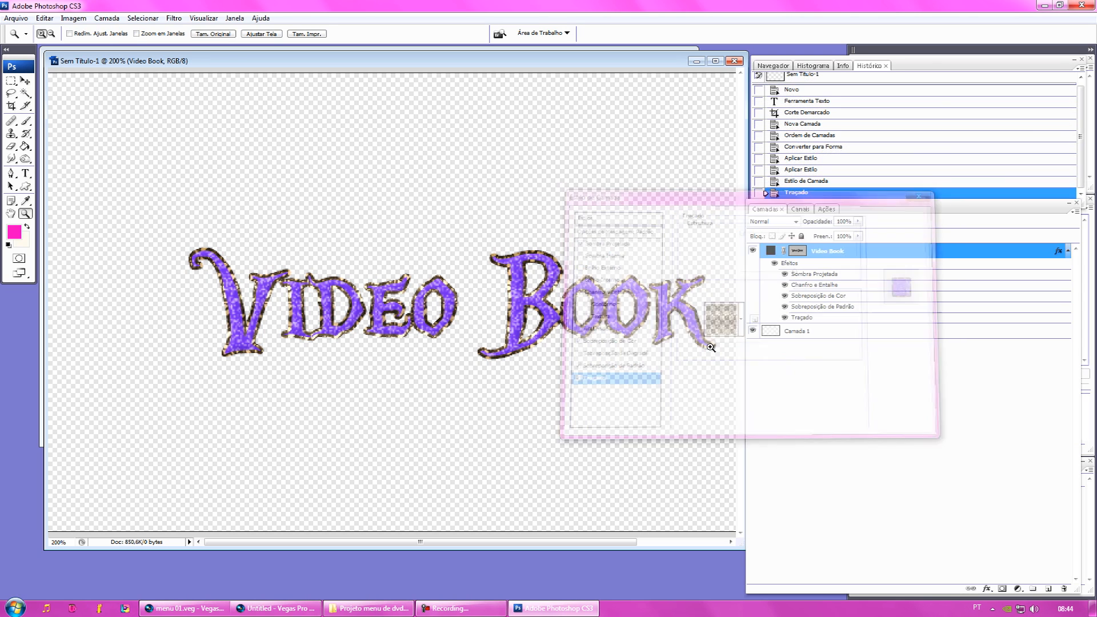
right_click(532, 244)
left_click(554, 264)
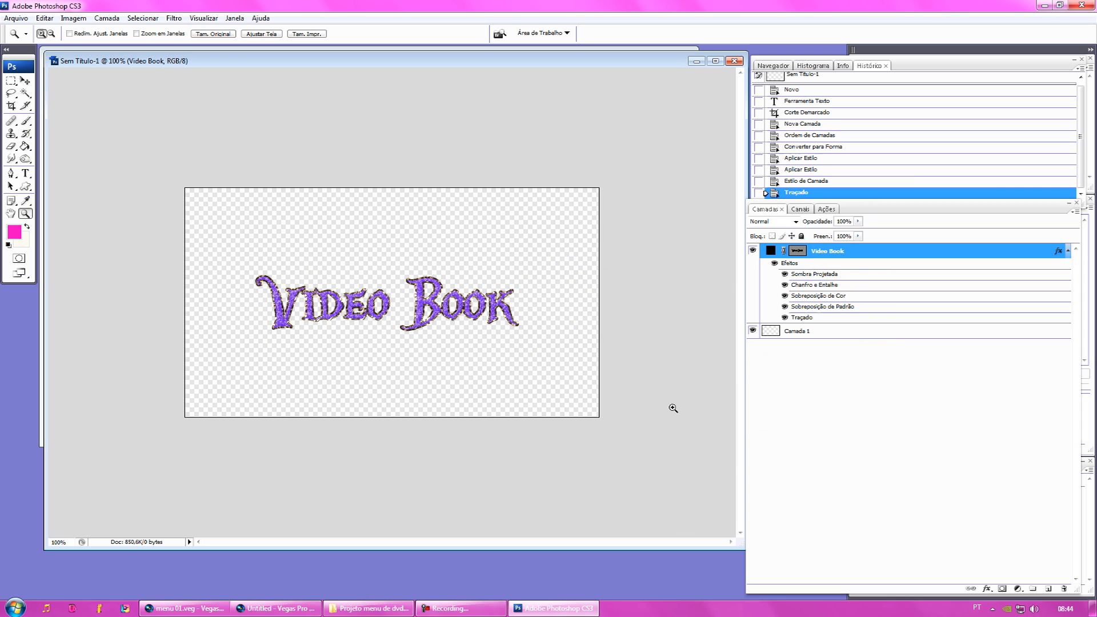
Step: Close the untitled document without saving, and view the finished video book.psd before closing it too
left_click(735, 61)
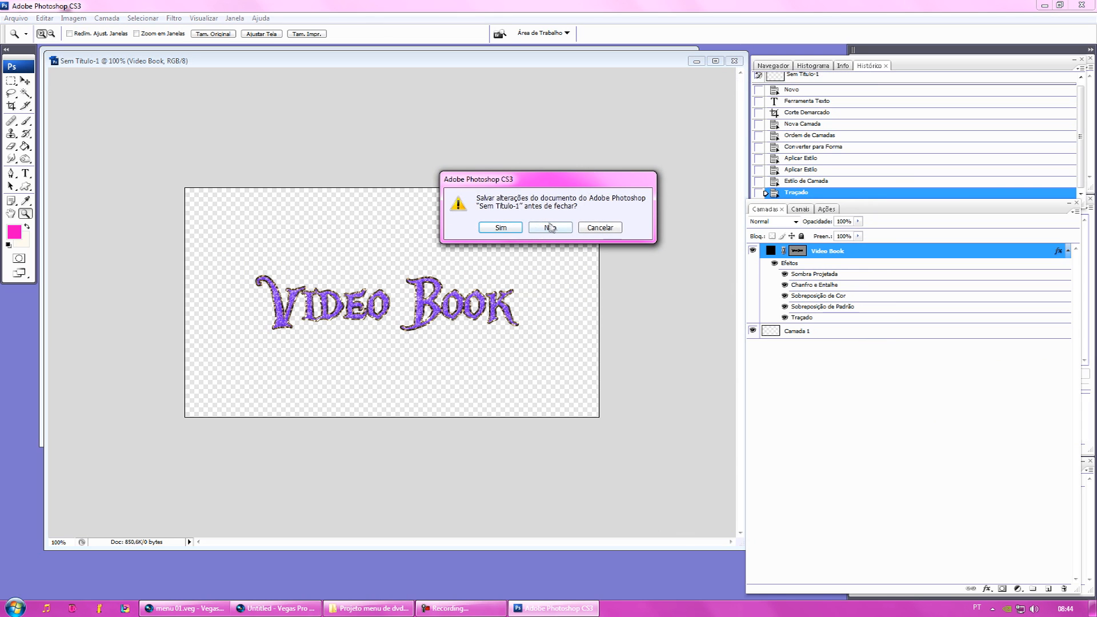
left_click(549, 226)
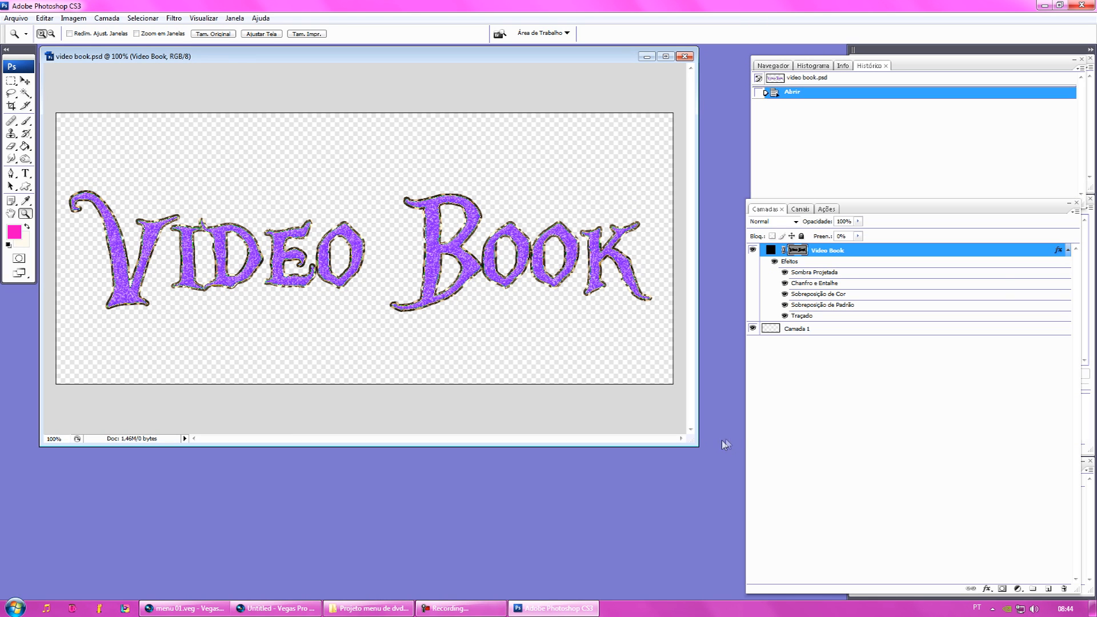
left_click_drag(692, 445, 811, 535)
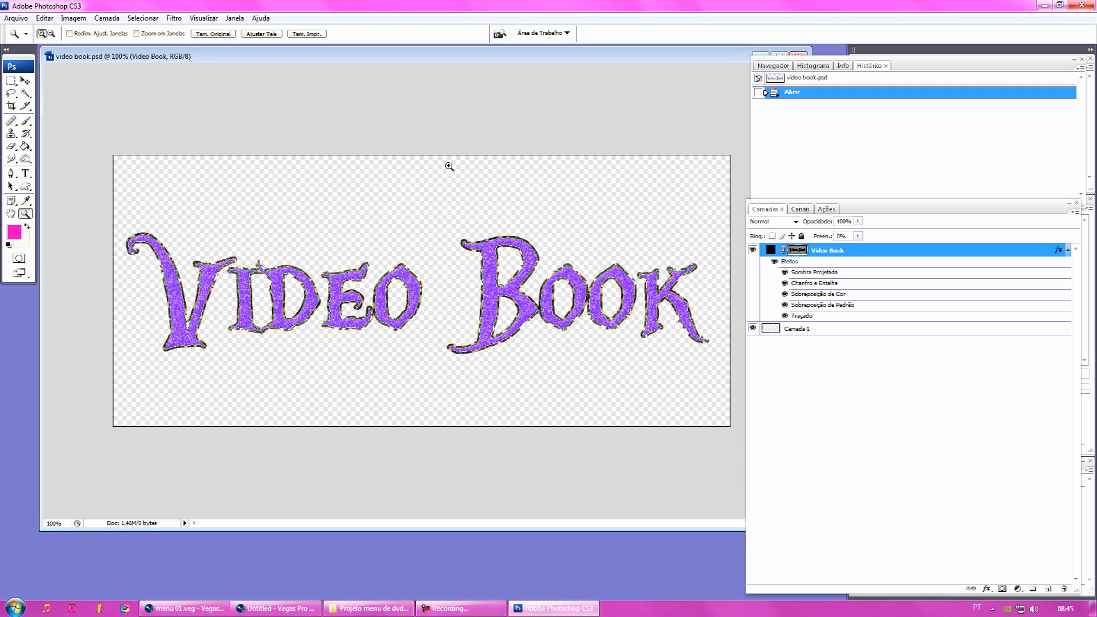
left_click_drag(556, 59, 357, 114)
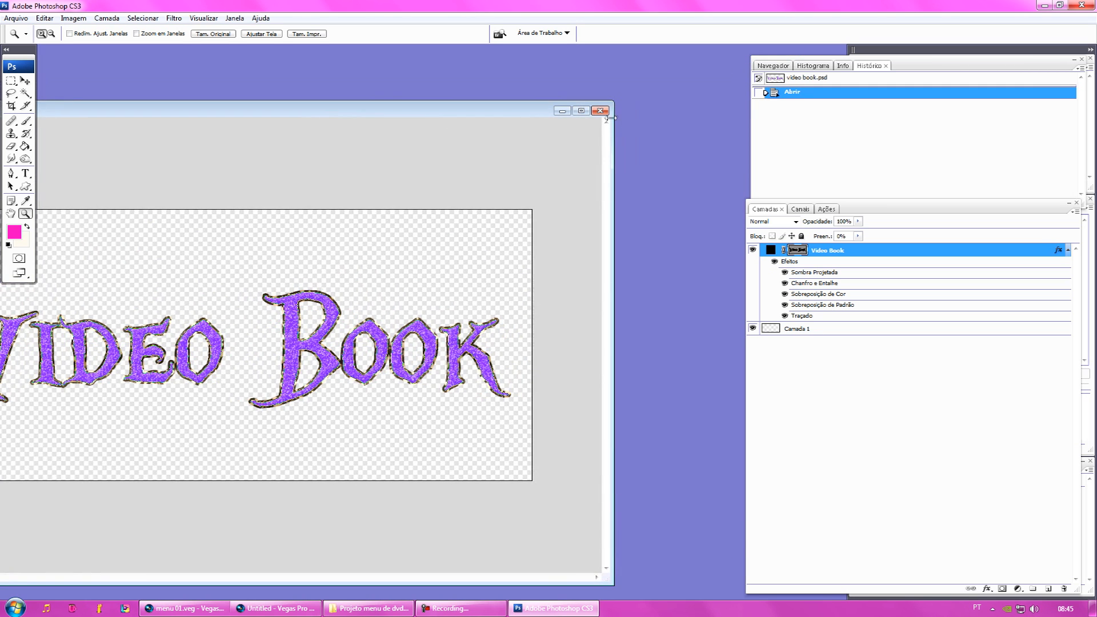
left_click(604, 111)
Step: Open Iniciar.psd from the project folder to view the finished title, and close it
left_click(368, 608)
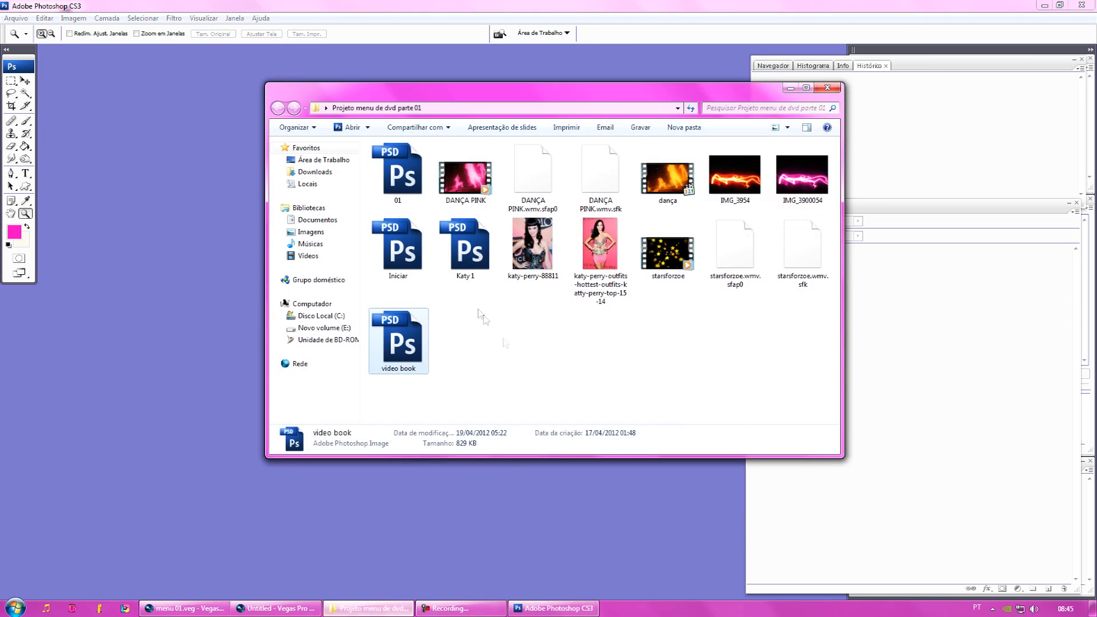
double_click(398, 247)
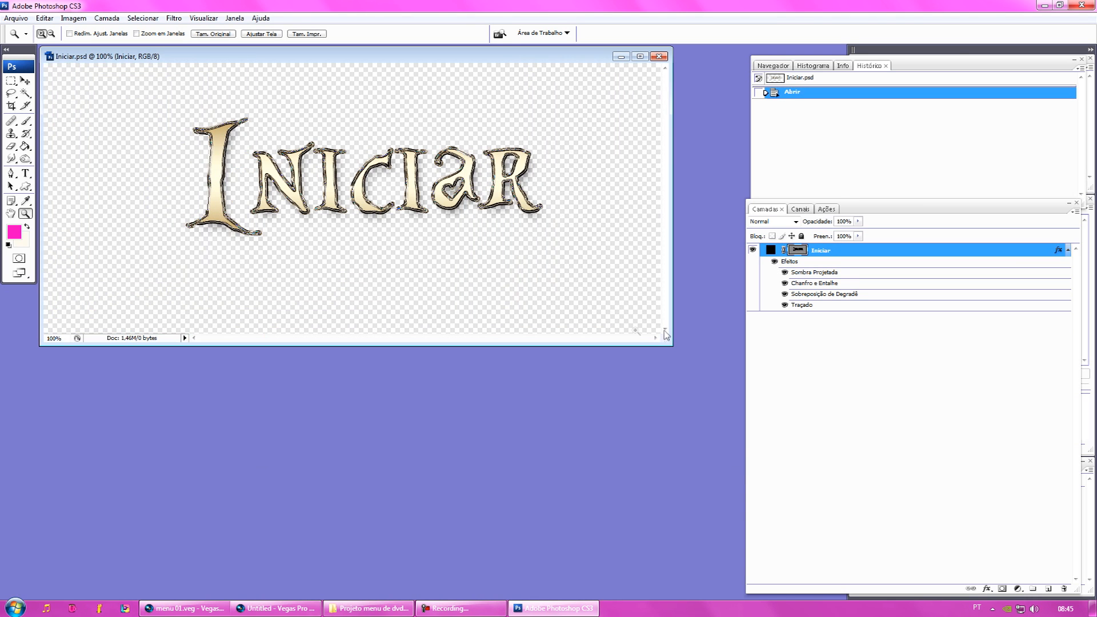
left_click_drag(667, 341, 742, 584)
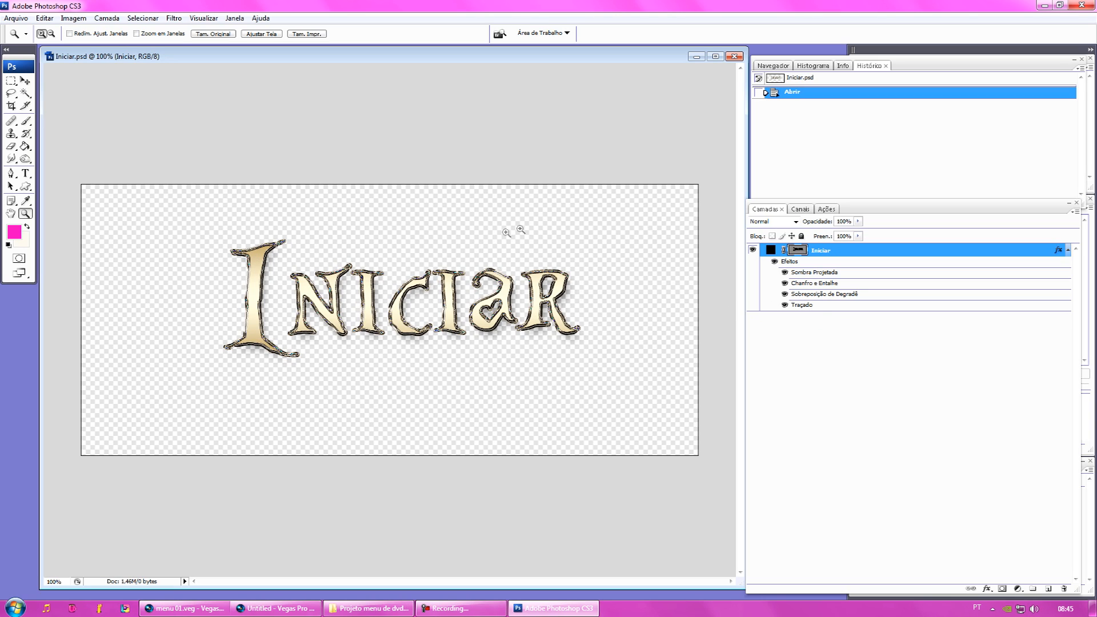
left_click_drag(635, 58, 612, 73)
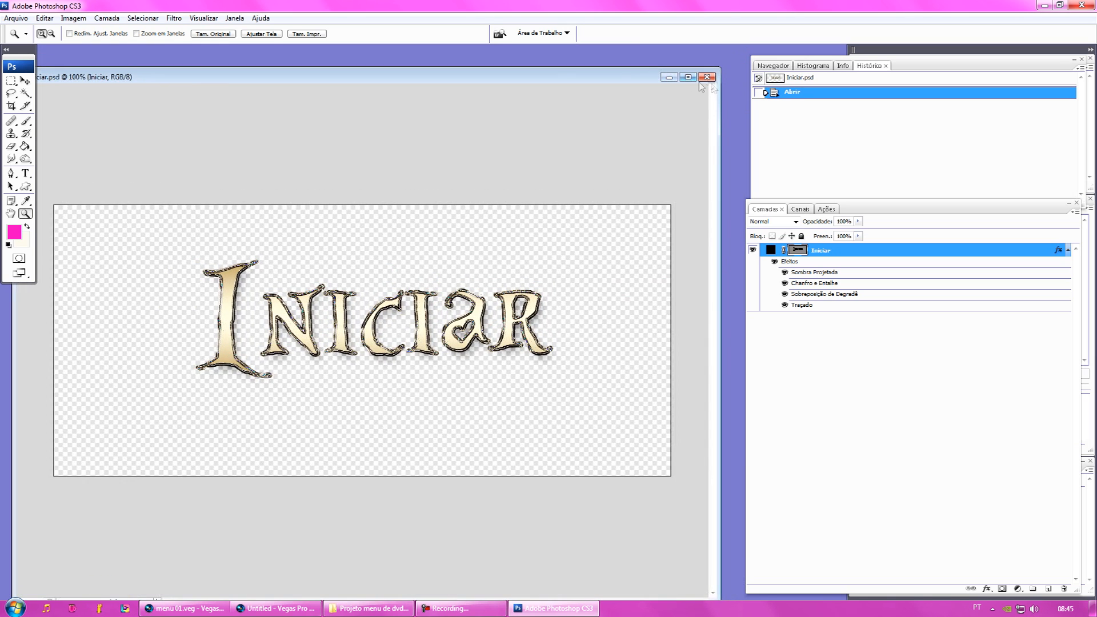
left_click(709, 72)
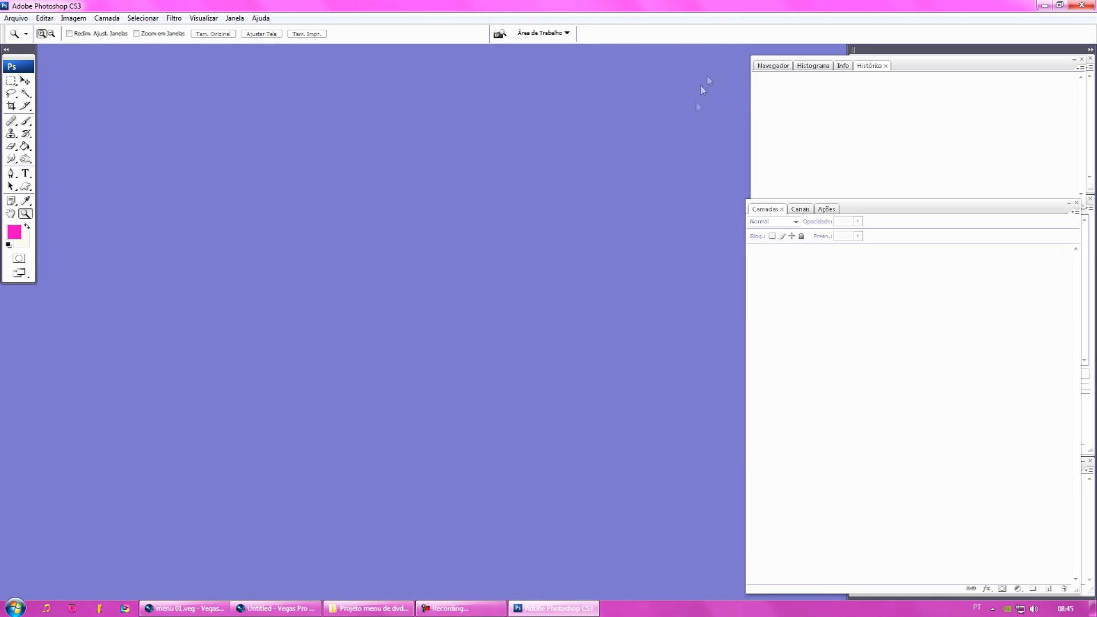
Step: Switch to the untitled Vegas Pro project and insert a new video track
mouse_move(546, 610)
left_click(547, 610)
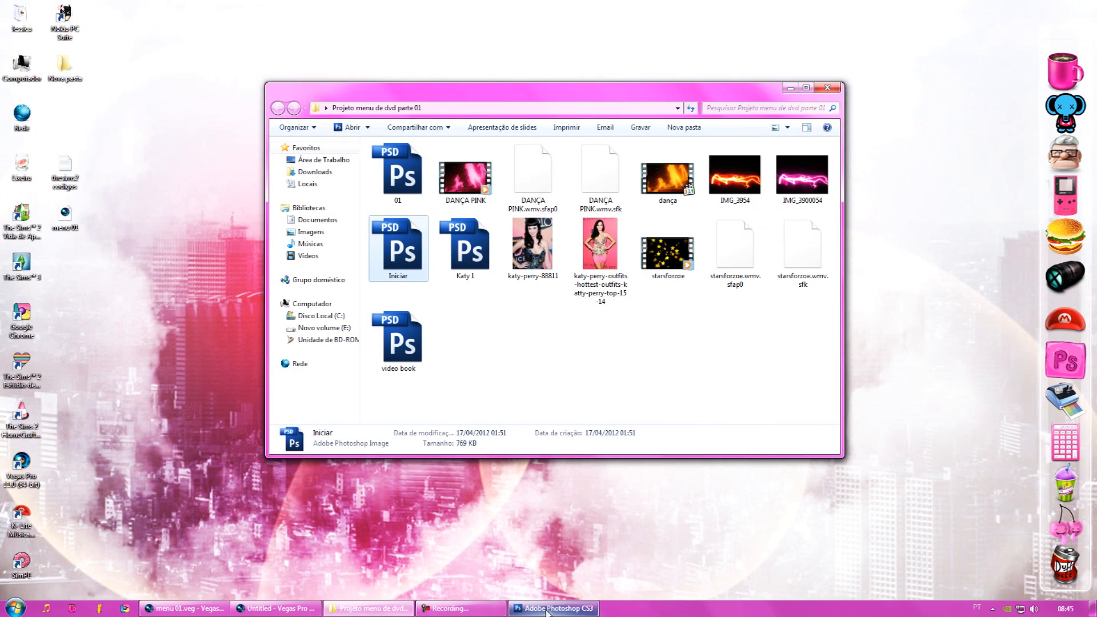
left_click(491, 266)
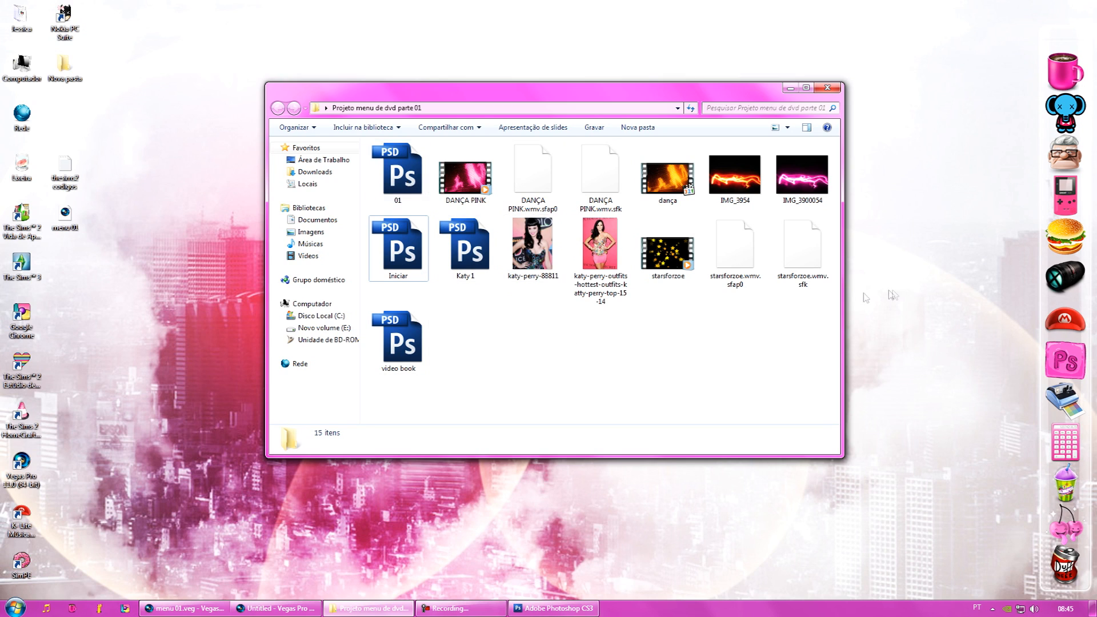
left_click(277, 607)
right_click(384, 420)
left_click(423, 445)
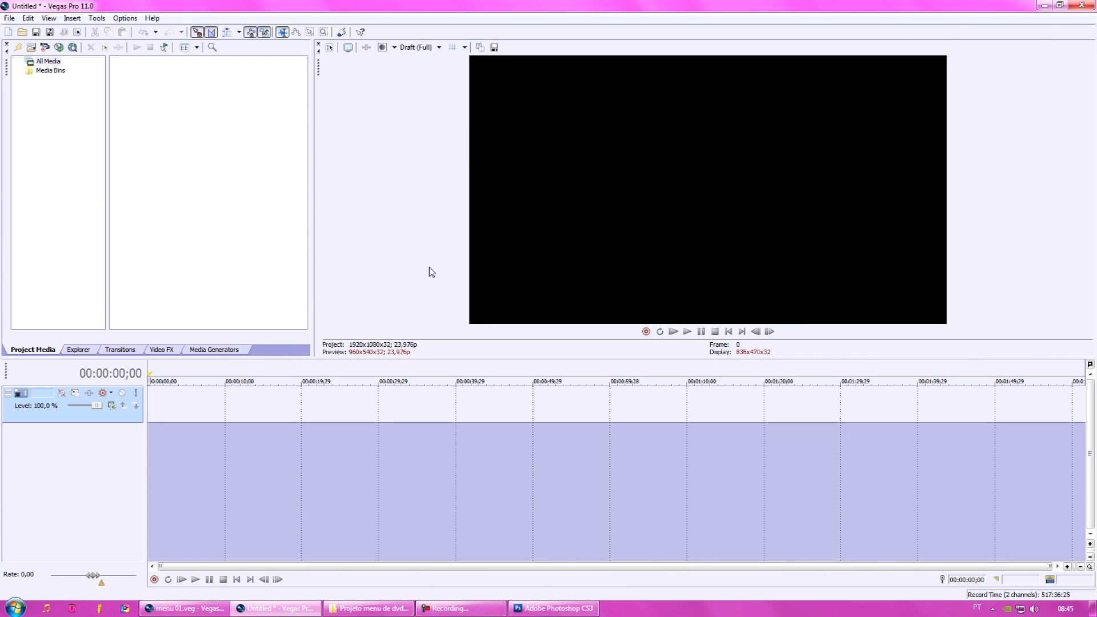
Step: Examine the project's video properties, including the template choices, and dismiss the dialog
left_click(330, 47)
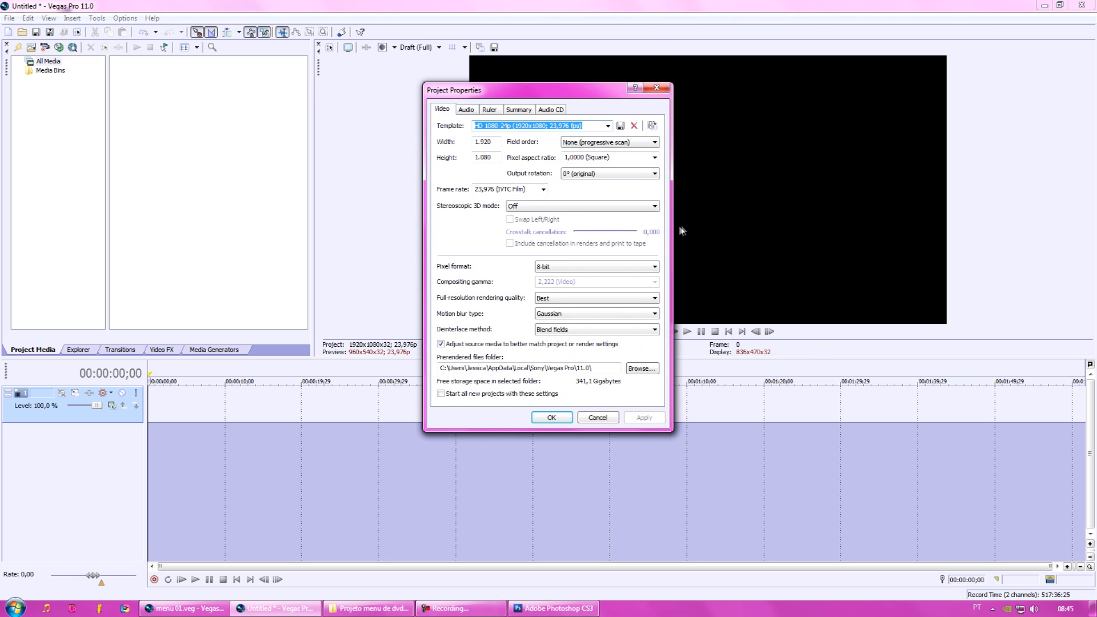
left_click(607, 126)
left_click(607, 126)
left_click(599, 418)
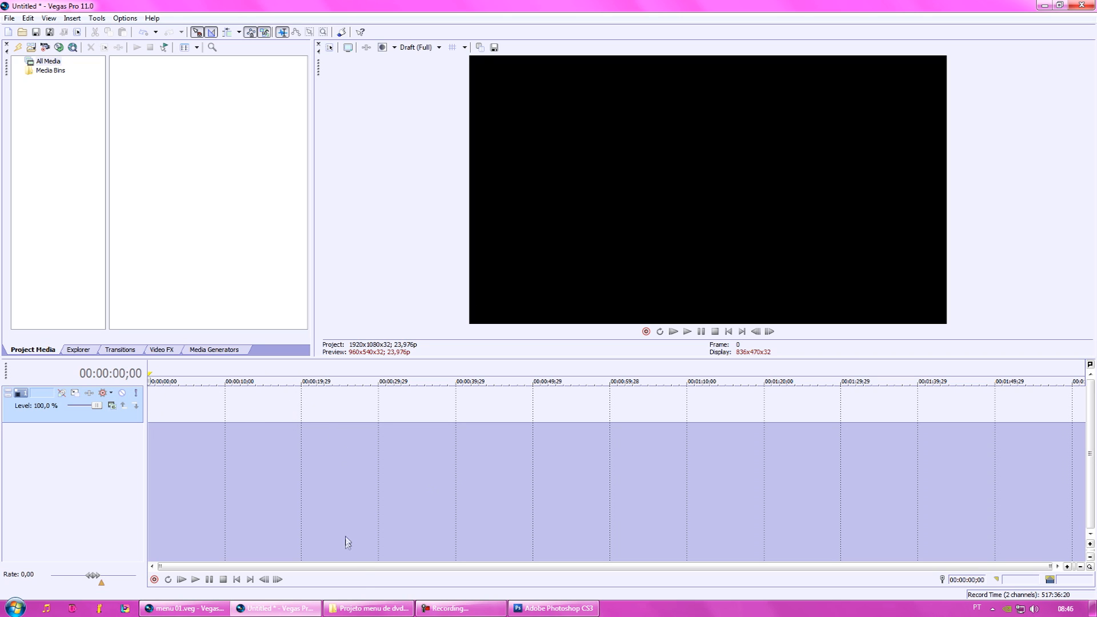
Step: Add the DANÇA PINK video from the project folder to the Vegas Pro video track
left_click(365, 608)
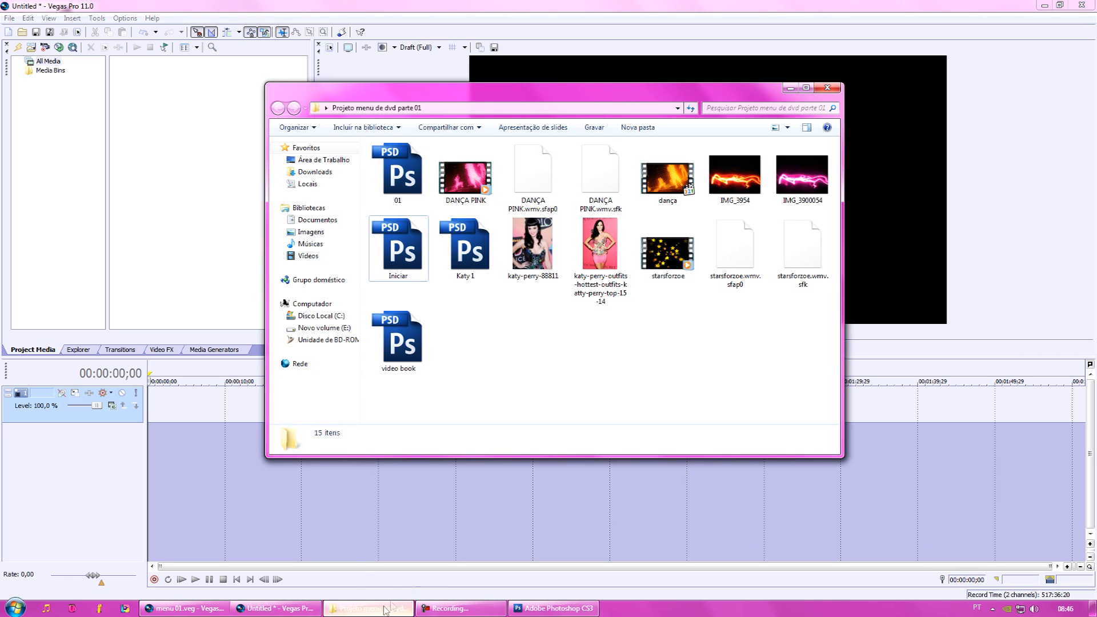
left_click(467, 178)
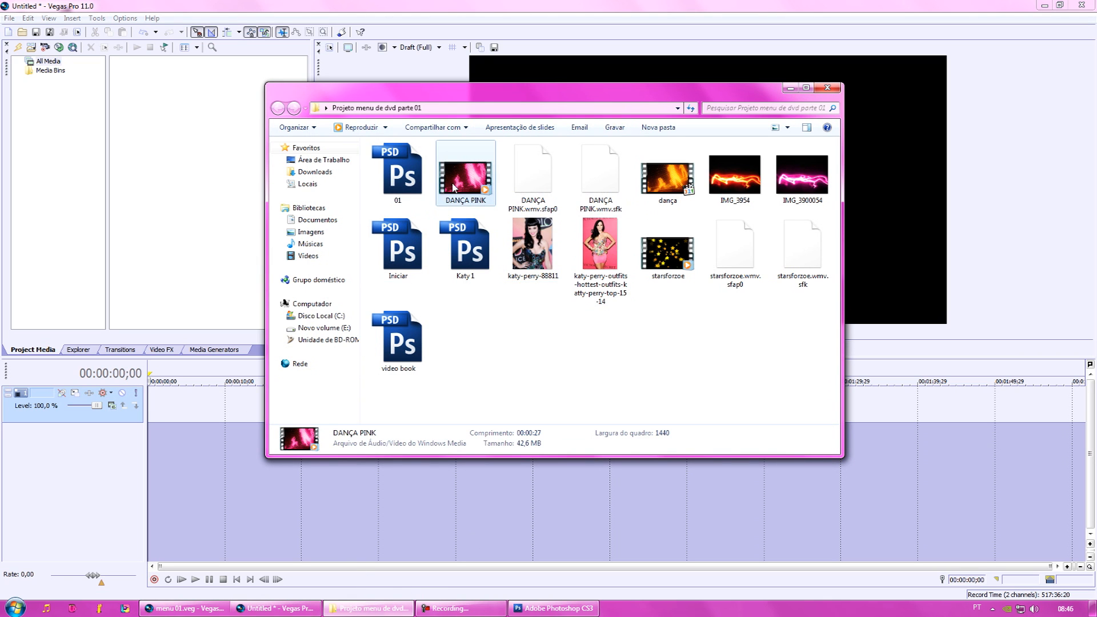
left_click_drag(475, 177, 235, 405)
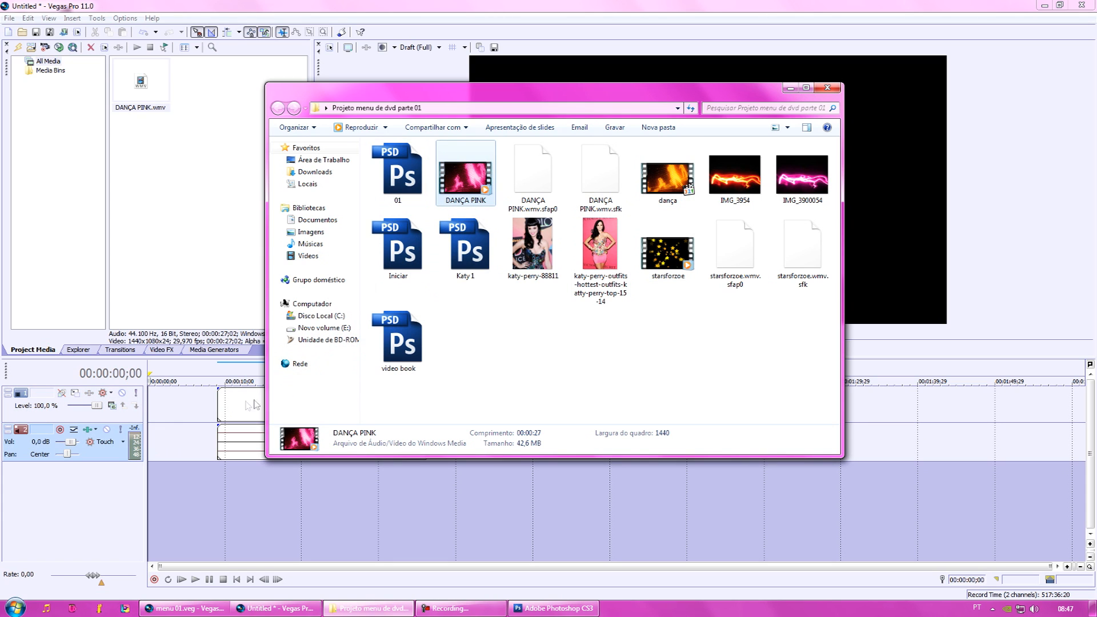
left_click(655, 258)
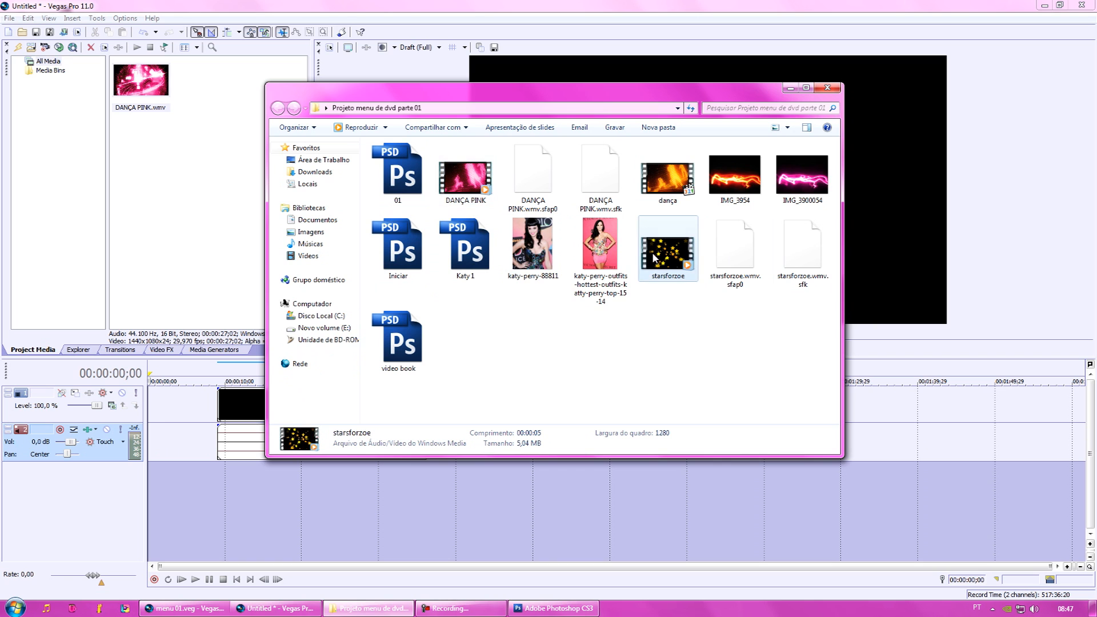
left_click(246, 397)
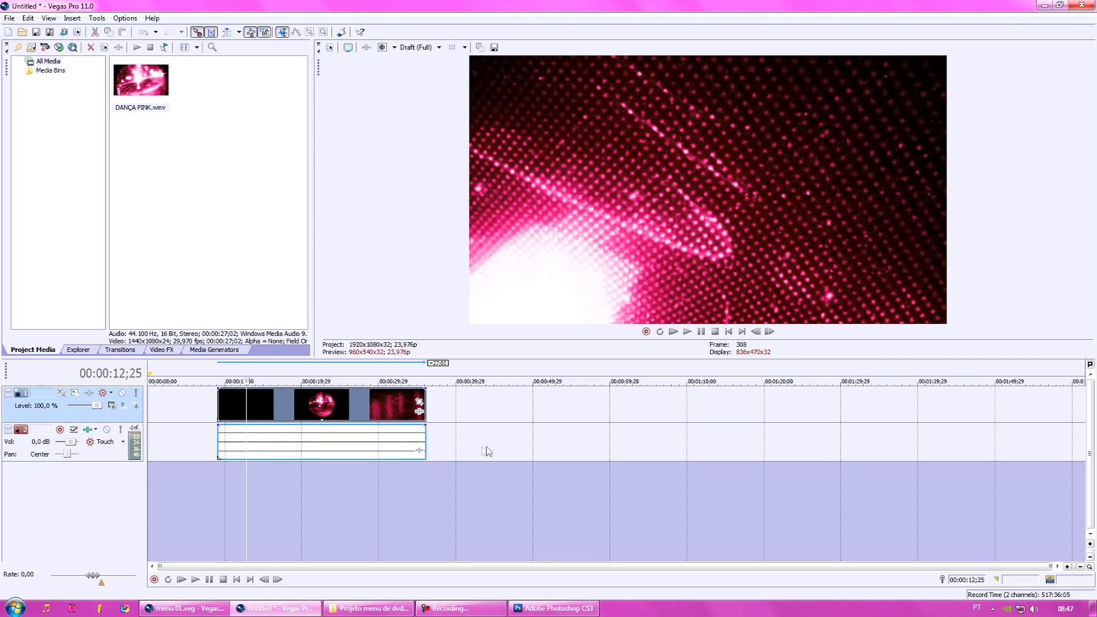
Step: Delete the audio track and move the DANÇA PINK clip to the start of the timeline
right_click(490, 444)
left_click(525, 492)
left_click_drag(286, 410, 213, 413)
left_click(237, 580)
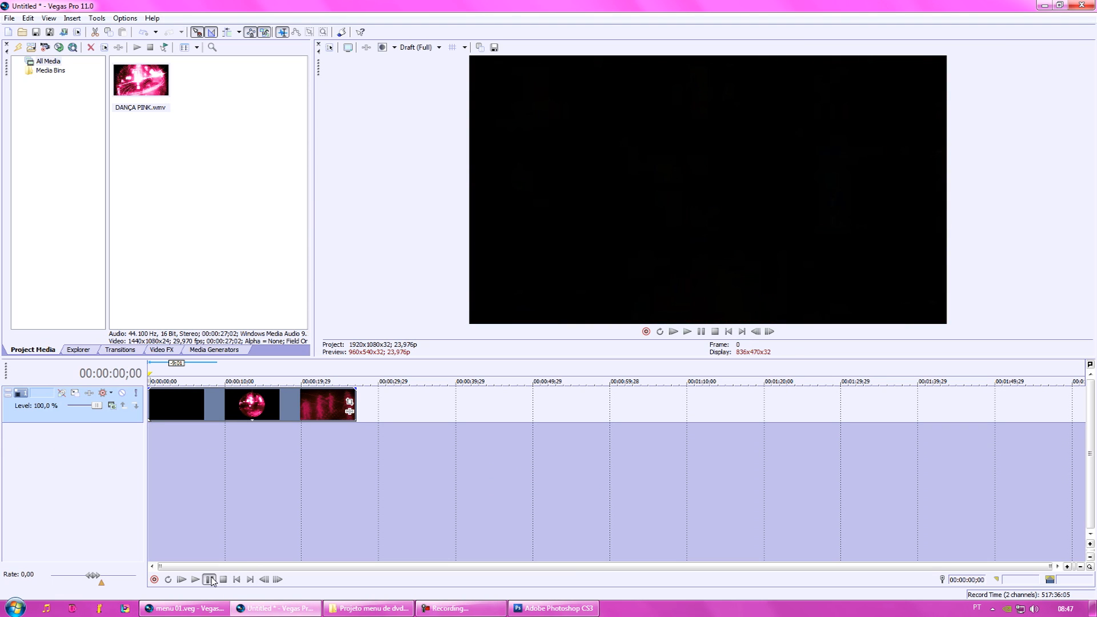
left_click(211, 580)
left_click(212, 580)
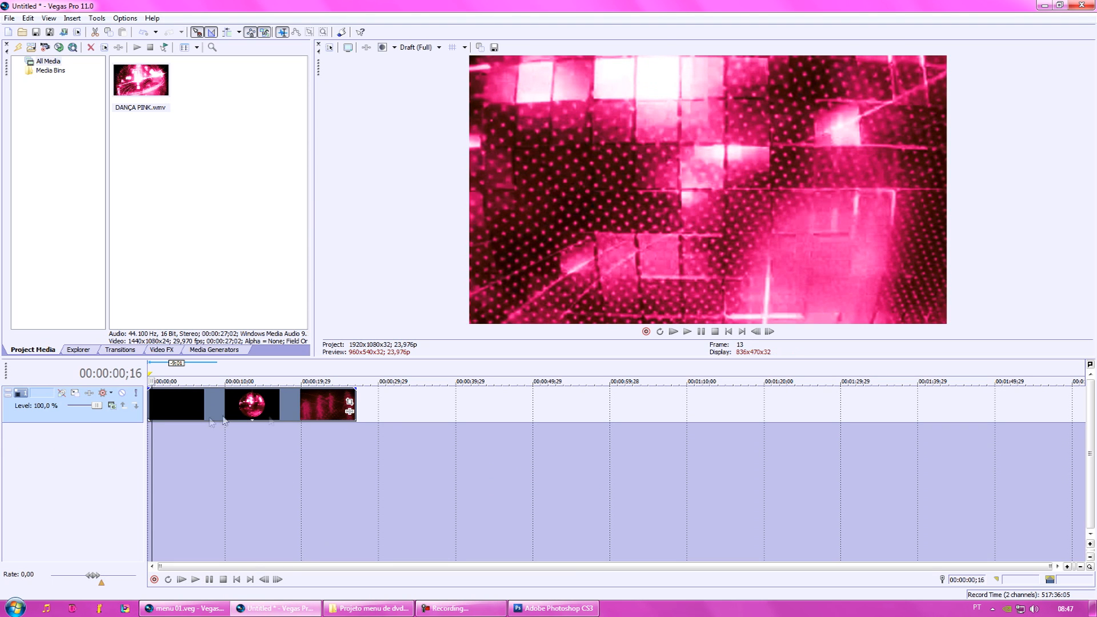
Step: Insert a video track above the DANÇA PINK clip and place the katy-perry-outfits photo on it
right_click(393, 411)
left_click(426, 436)
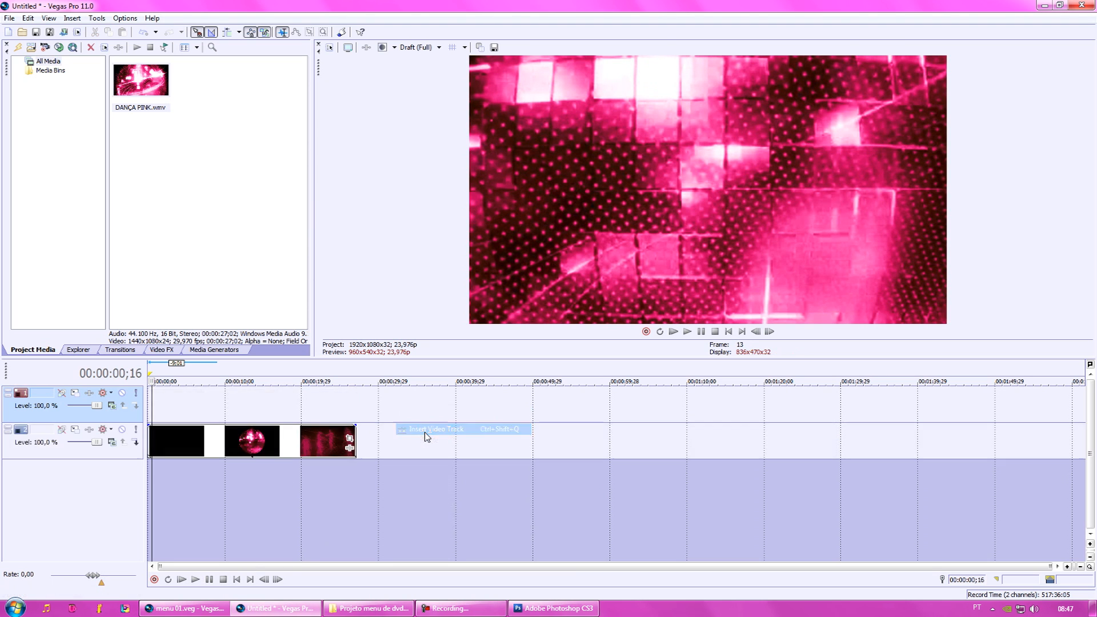
left_click(237, 580)
left_click(196, 580)
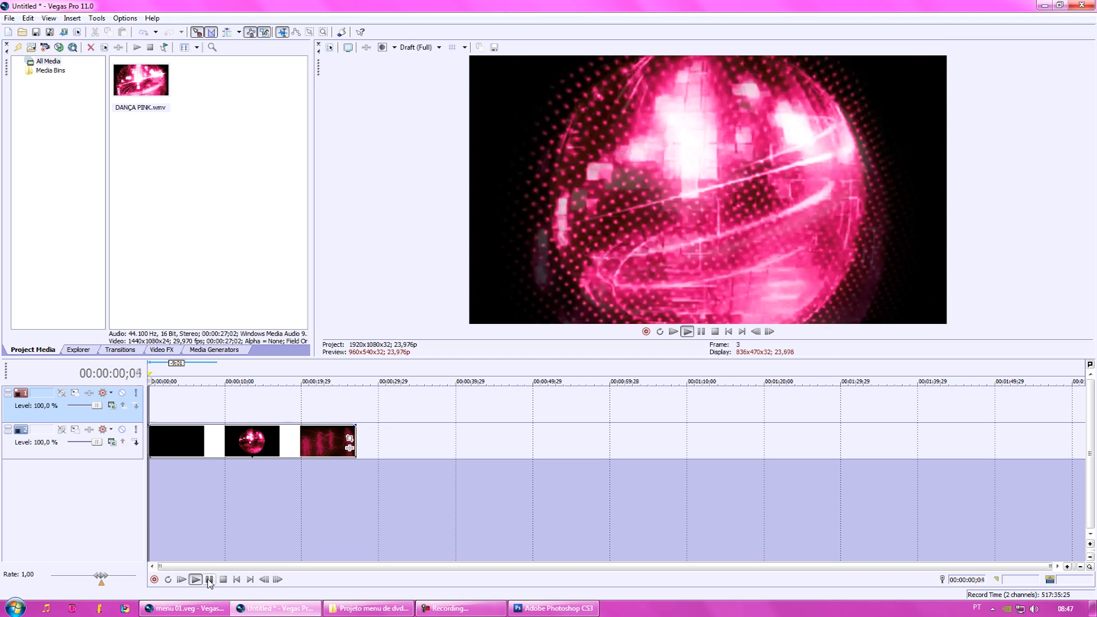
left_click(209, 580)
left_click(368, 608)
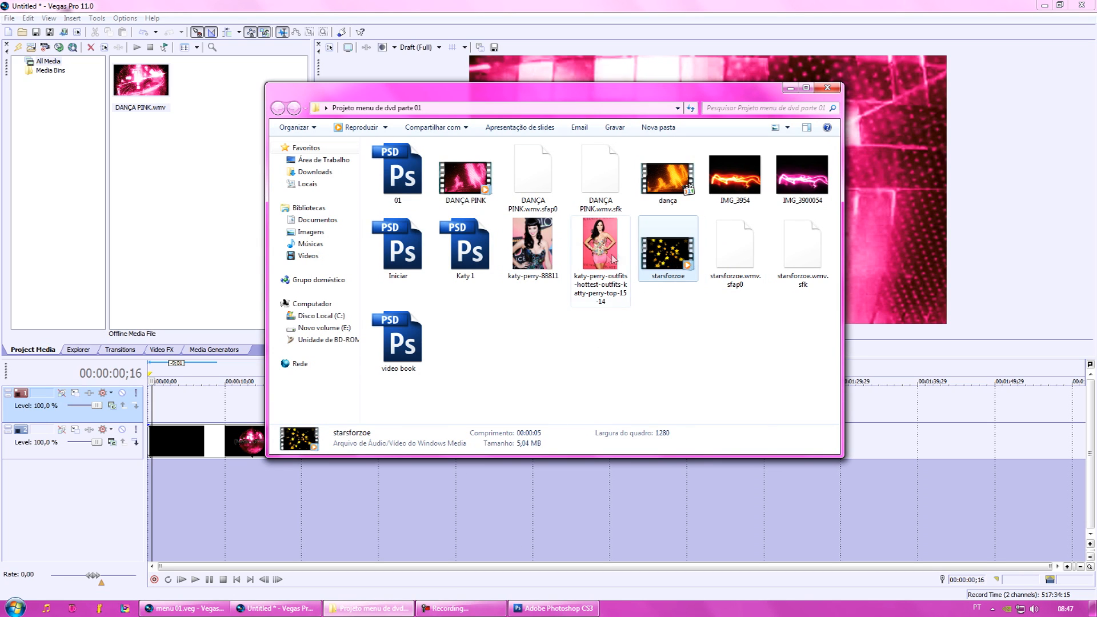
left_click_drag(599, 246, 245, 406)
left_click(226, 404)
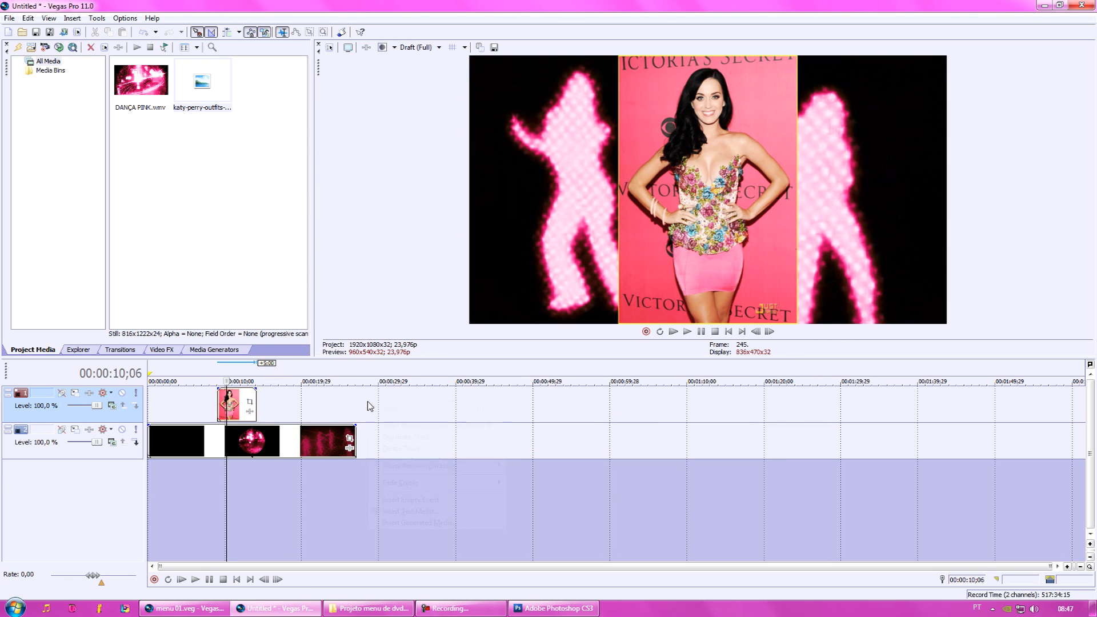
Step: Insert another video track on top and place the katy-perry-88811 photo on it
right_click(368, 403)
left_click(398, 426)
left_click(369, 608)
left_click_drag(532, 246, 226, 404)
left_click(168, 437)
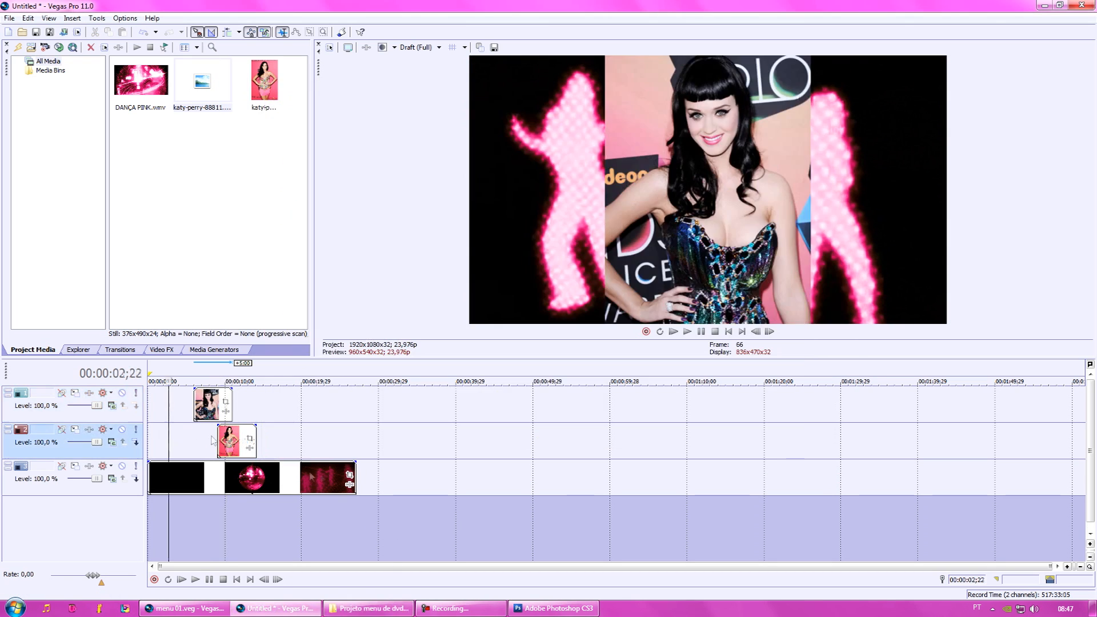
Step: Insert an empty video track between the two photo tracks and add the IMG_3900054 image to the top track
right_click(333, 445)
left_click(359, 466)
left_click(368, 608)
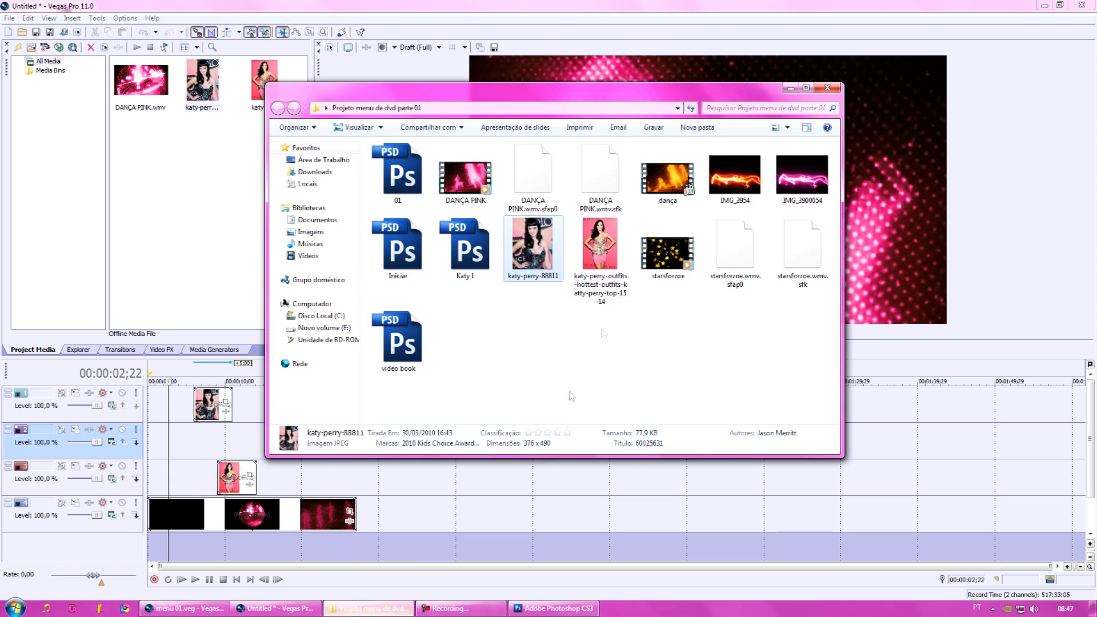
left_click_drag(797, 182, 260, 413)
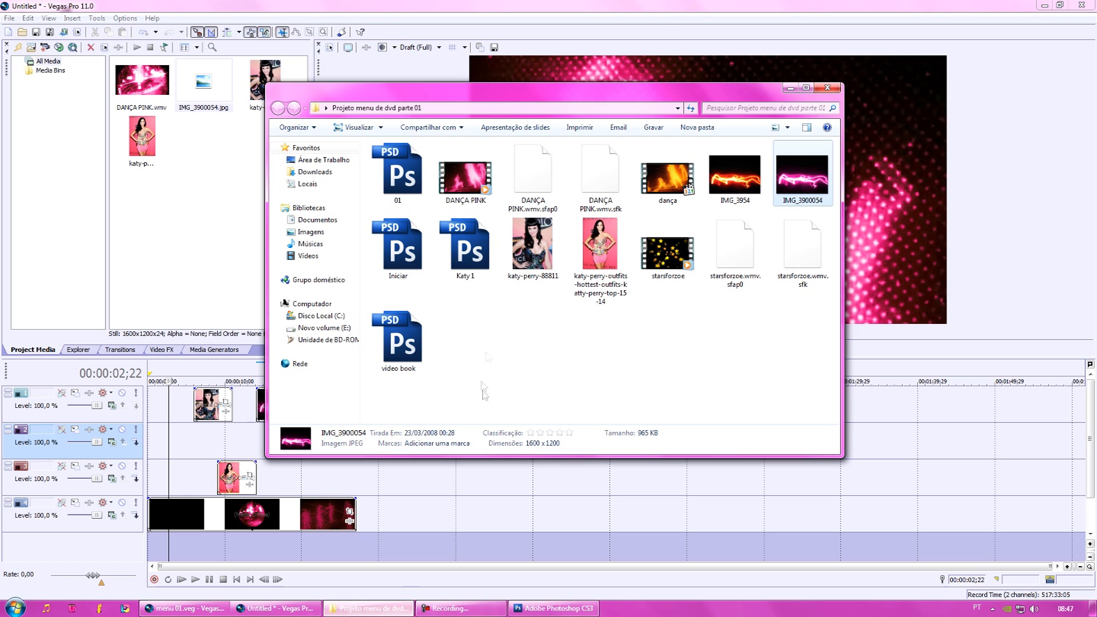
Step: Add the starsforzoe video to the timeline, delete its audio track, and move the clip to the top video track
left_click_drag(669, 257, 417, 480)
right_click(483, 507)
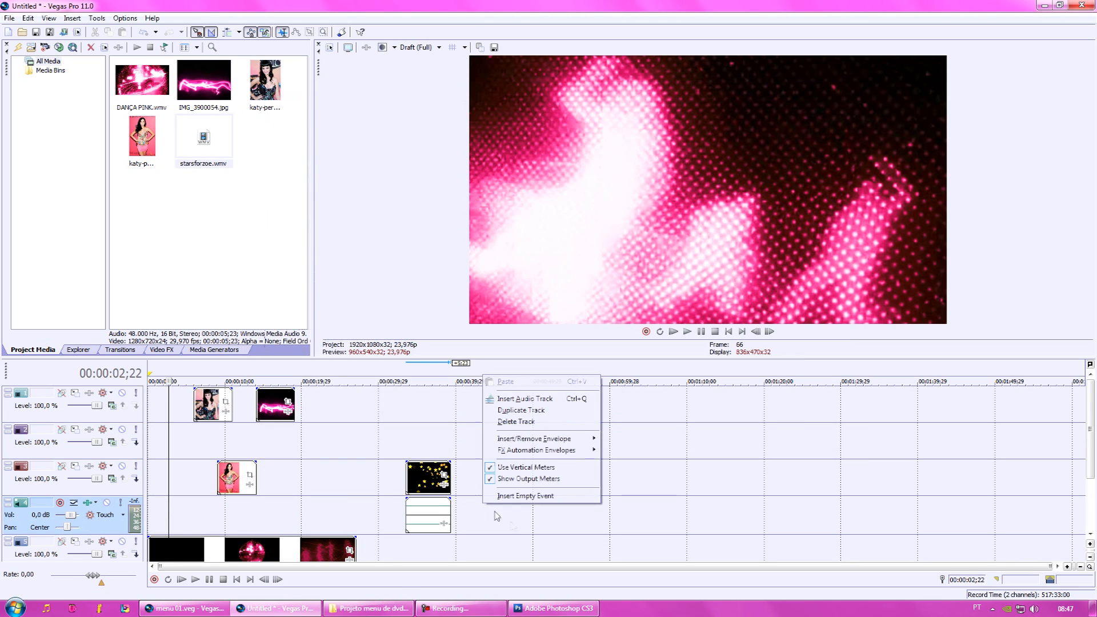
left_click(515, 421)
left_click_drag(428, 477, 407, 407)
Step: Insert two more video tracks on top, then move starsforzoe to the second track and IMG_3900054 to the first
right_click(470, 408)
left_click(501, 434)
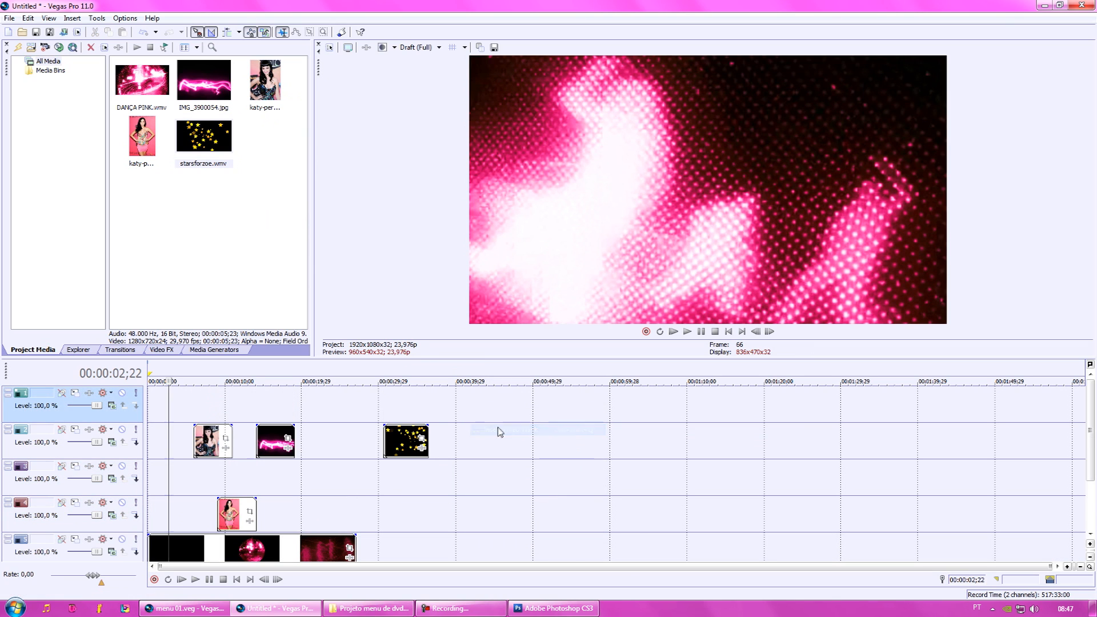
right_click(495, 434)
left_click(504, 461)
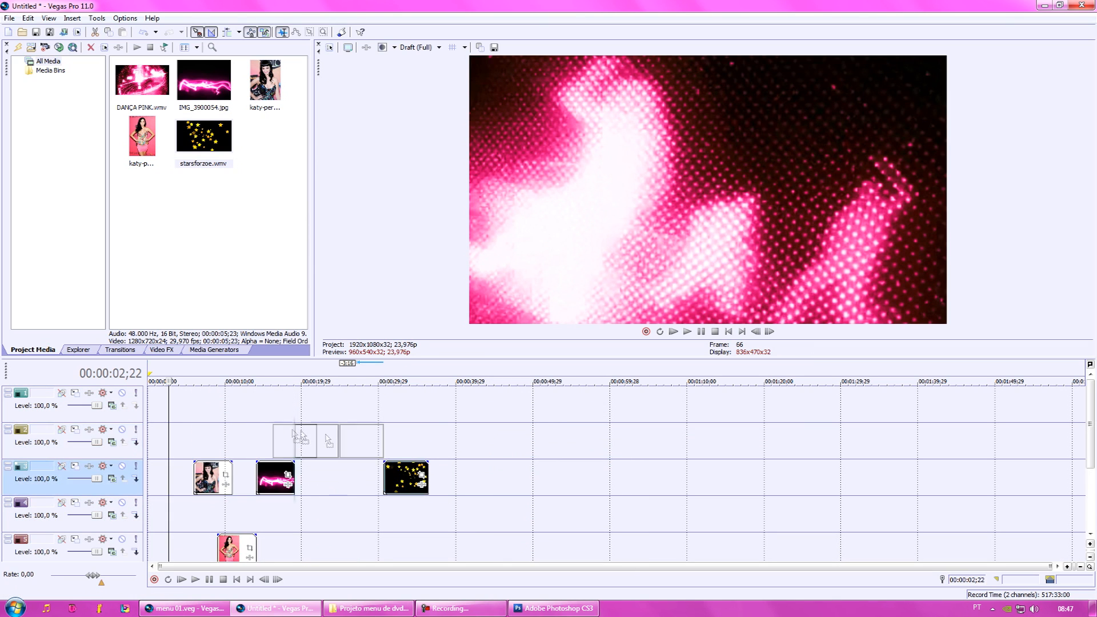
left_click_drag(406, 477, 294, 440)
left_click_drag(277, 480, 238, 408)
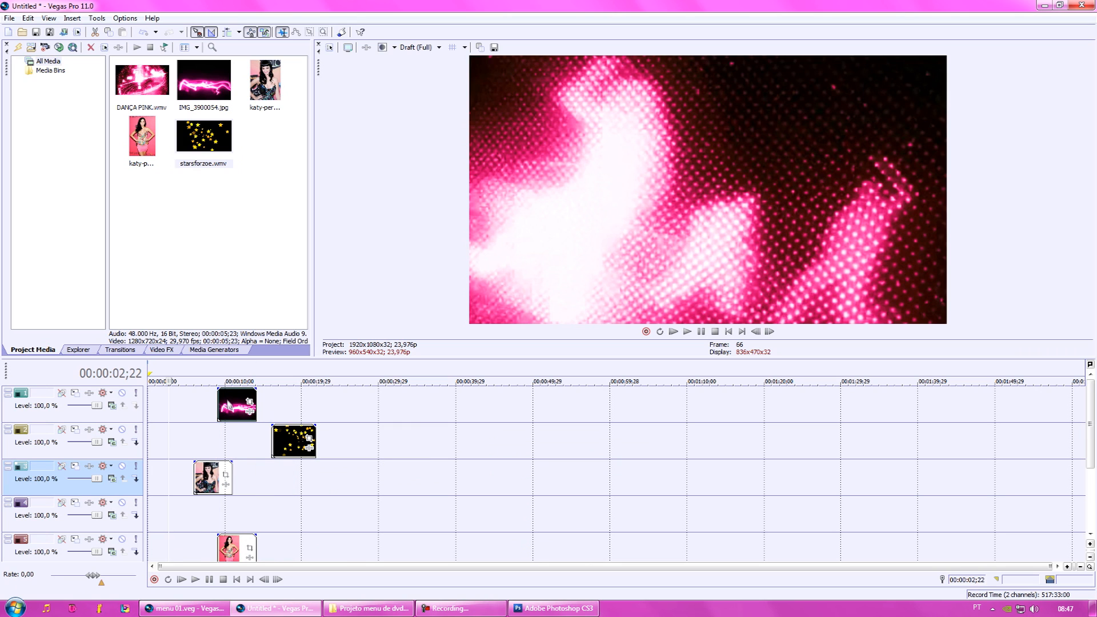
left_click(218, 407)
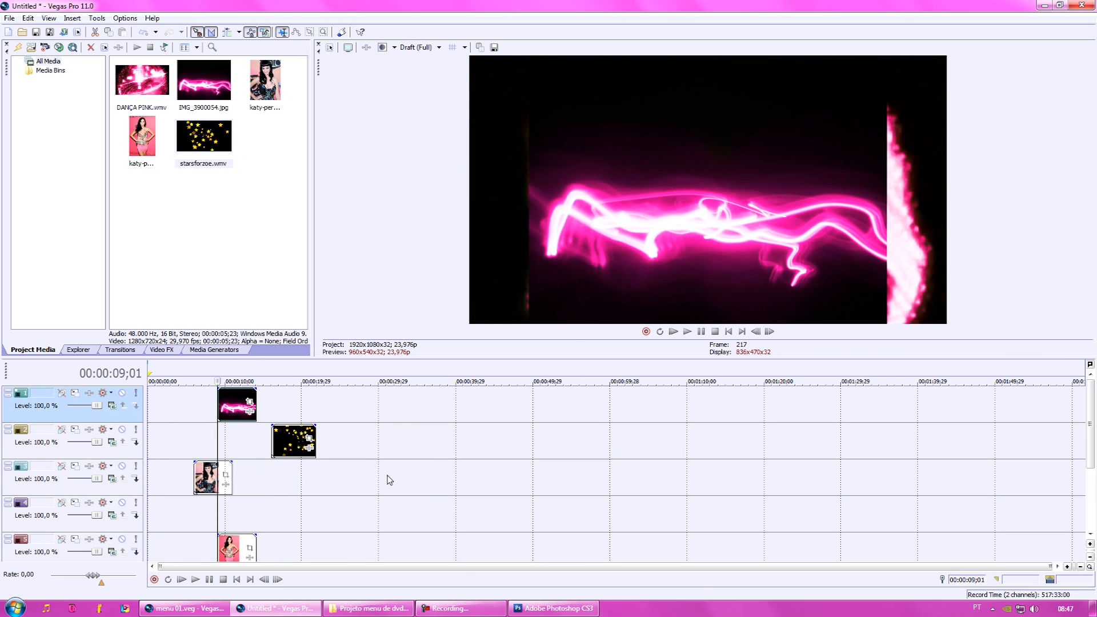
Step: Move both Katy Perry photos to the start of the timeline, stacked on the two tracks directly above DANÇA PINK
left_click(236, 579)
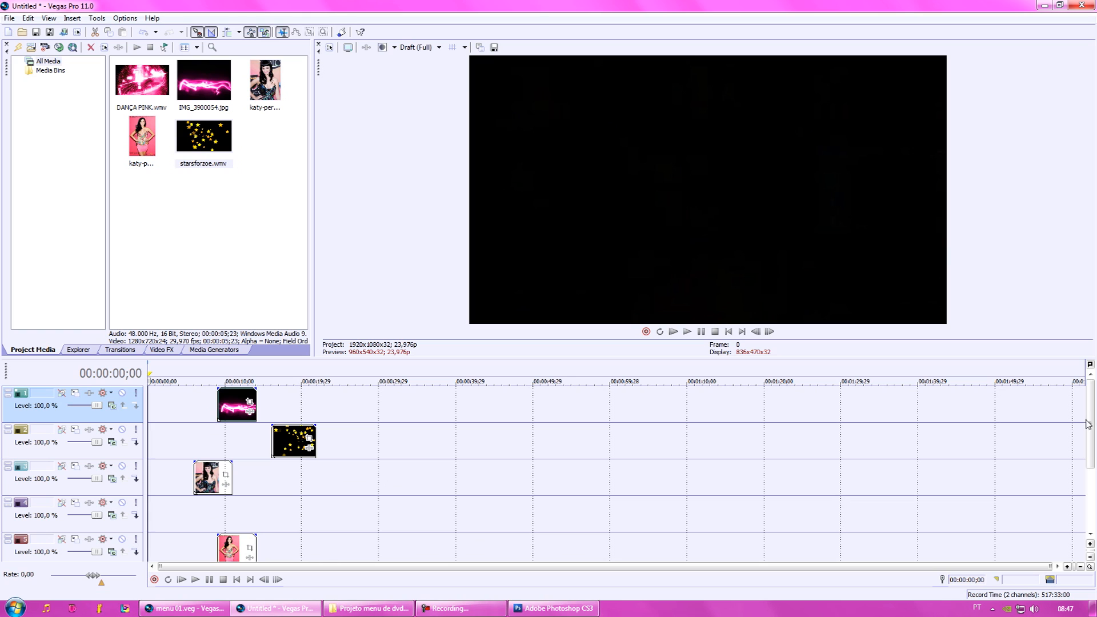
left_click_drag(1090, 419, 1090, 457)
left_click(152, 513)
key("space")
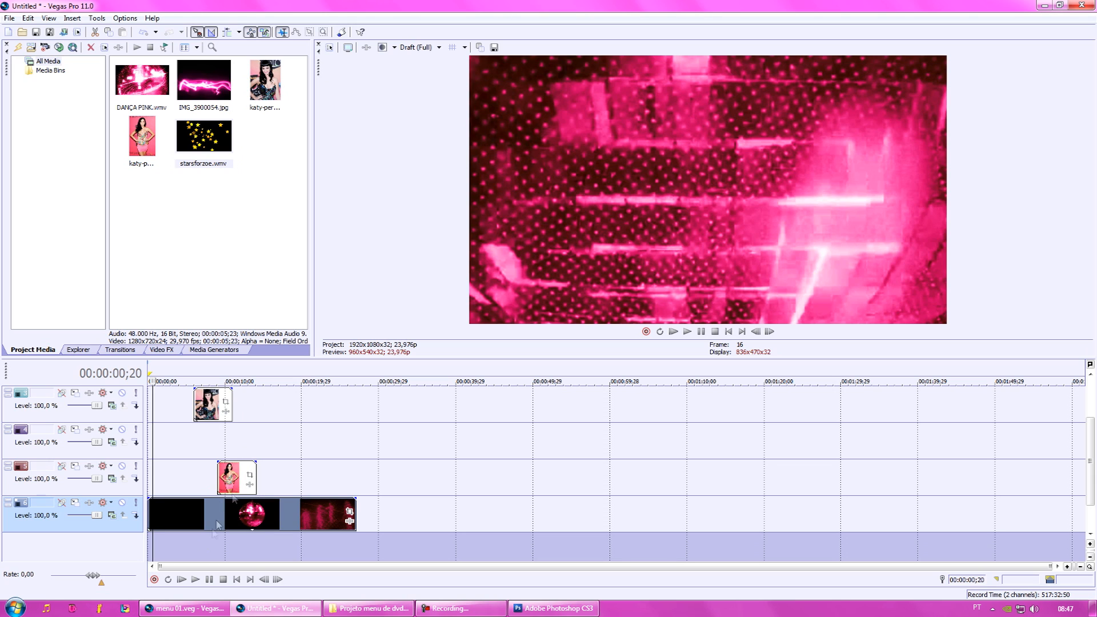
left_click(233, 478)
left_click_drag(233, 479, 161, 478)
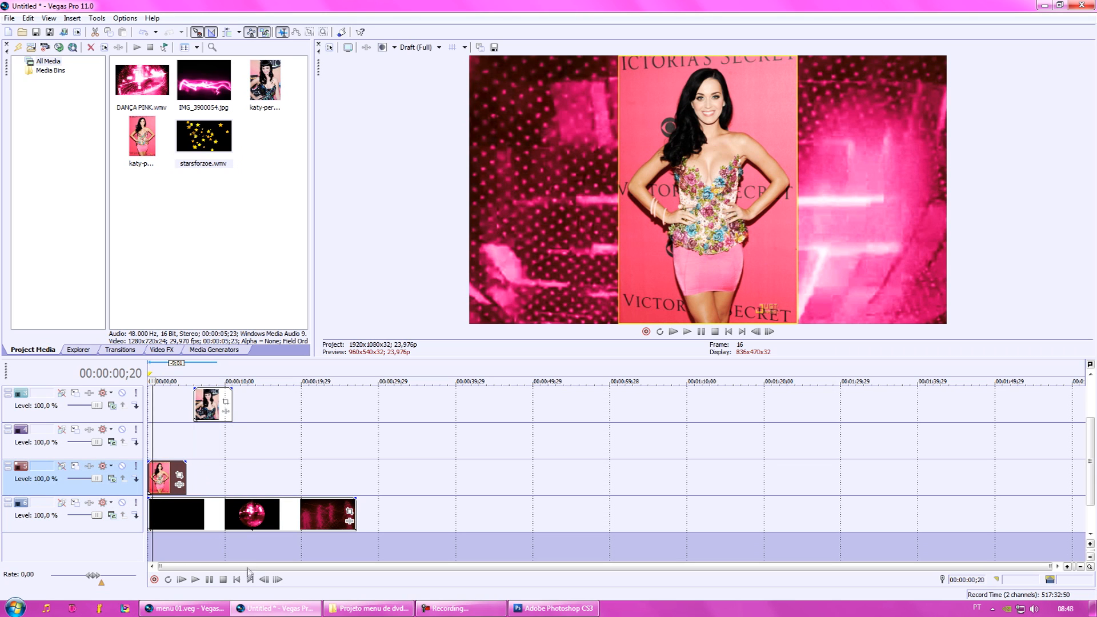
left_click_drag(200, 411, 153, 445)
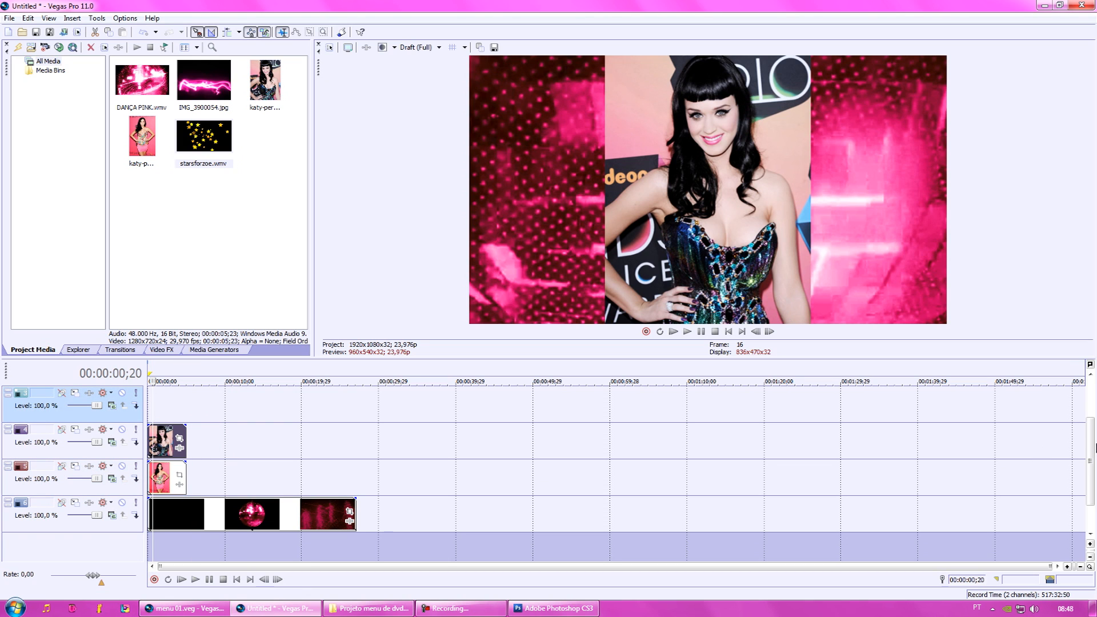
Step: Move the starsforzoe and IMG_3900054 clips down one track each, leaving the top track empty
scroll(1090, 448, "up", 2)
left_click_drag(287, 441, 265, 477)
left_click_drag(237, 407, 237, 444)
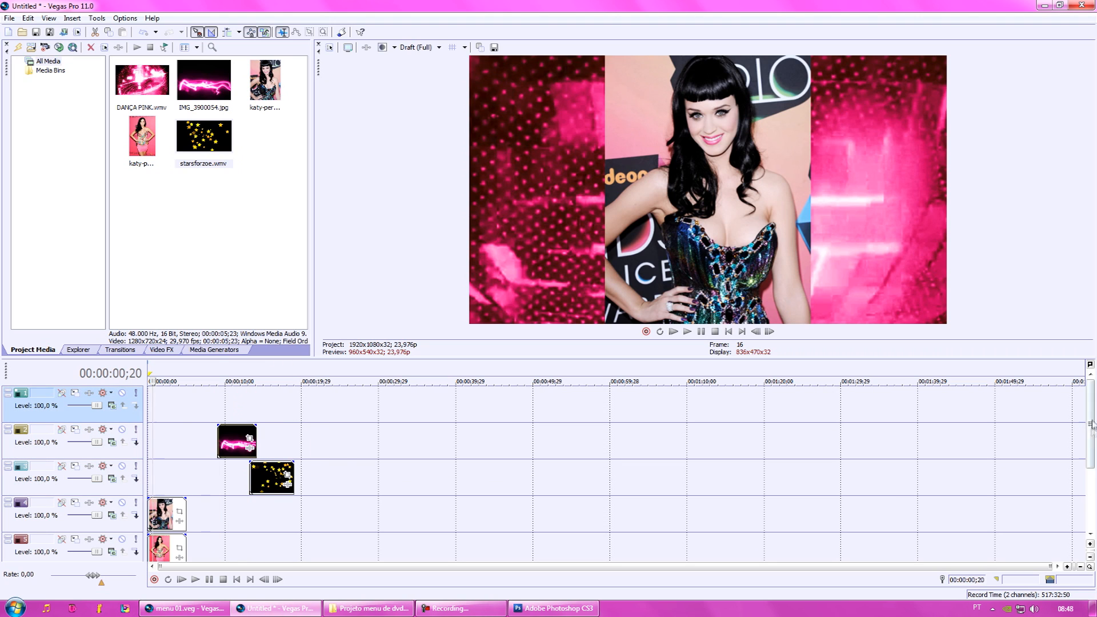
scroll(1081, 431, "down", 3)
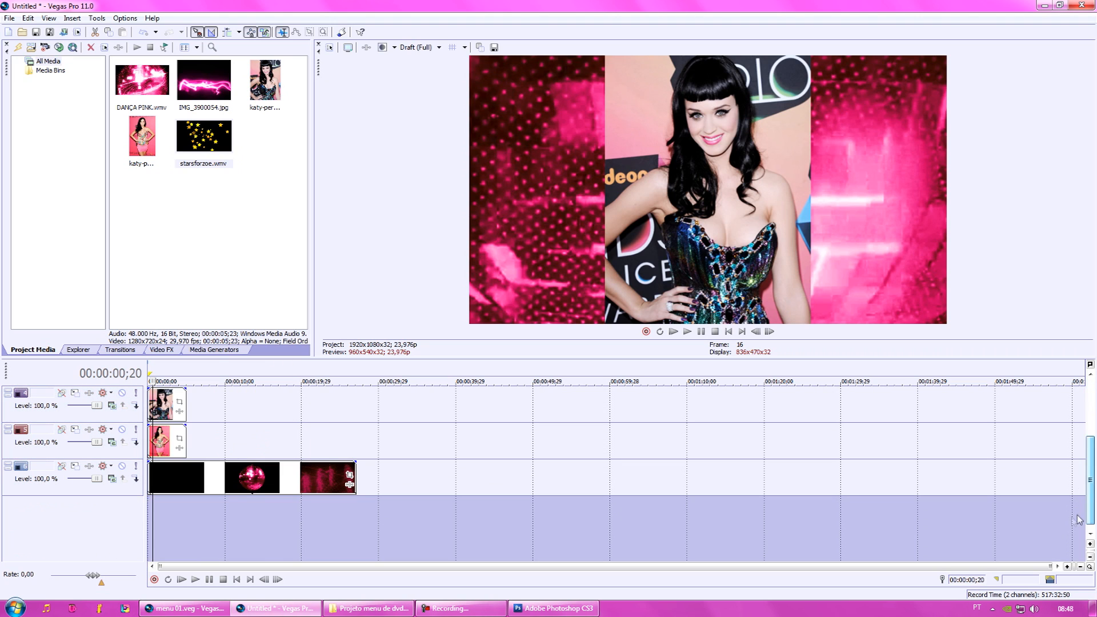
Step: Apply the 100% Black and White video effect to both Katy Perry photo tracks
left_click(236, 579)
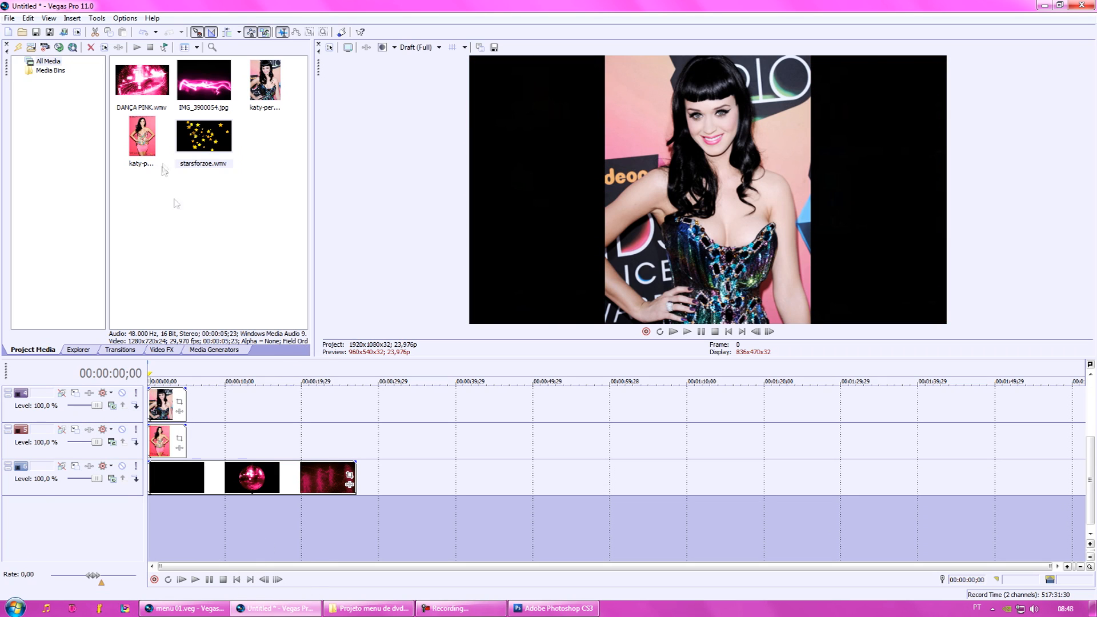
left_click(163, 351)
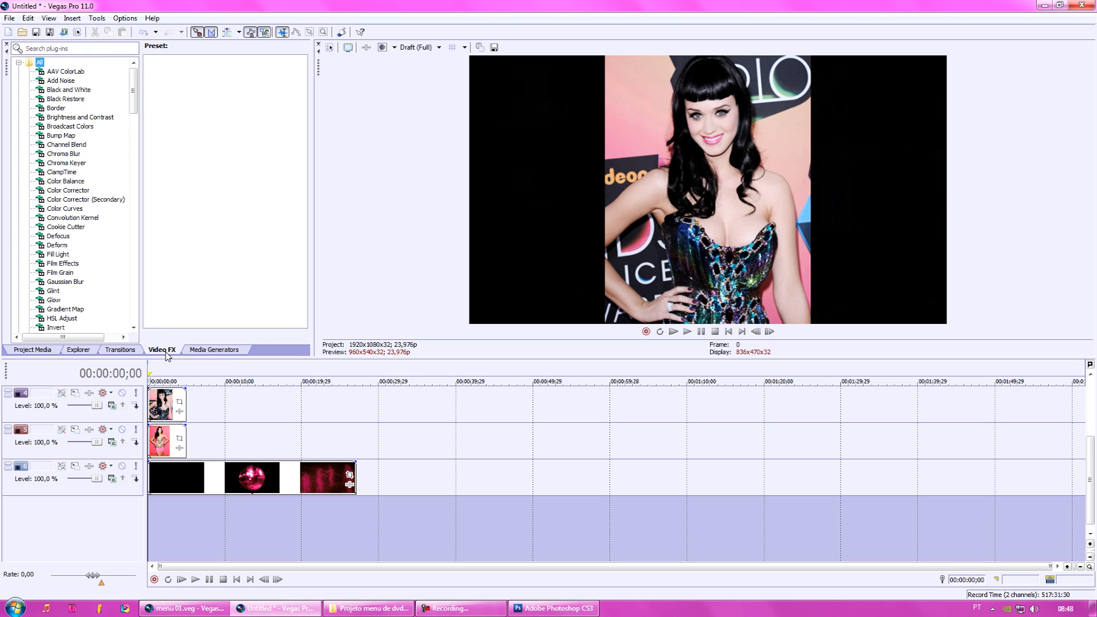
left_click(69, 90)
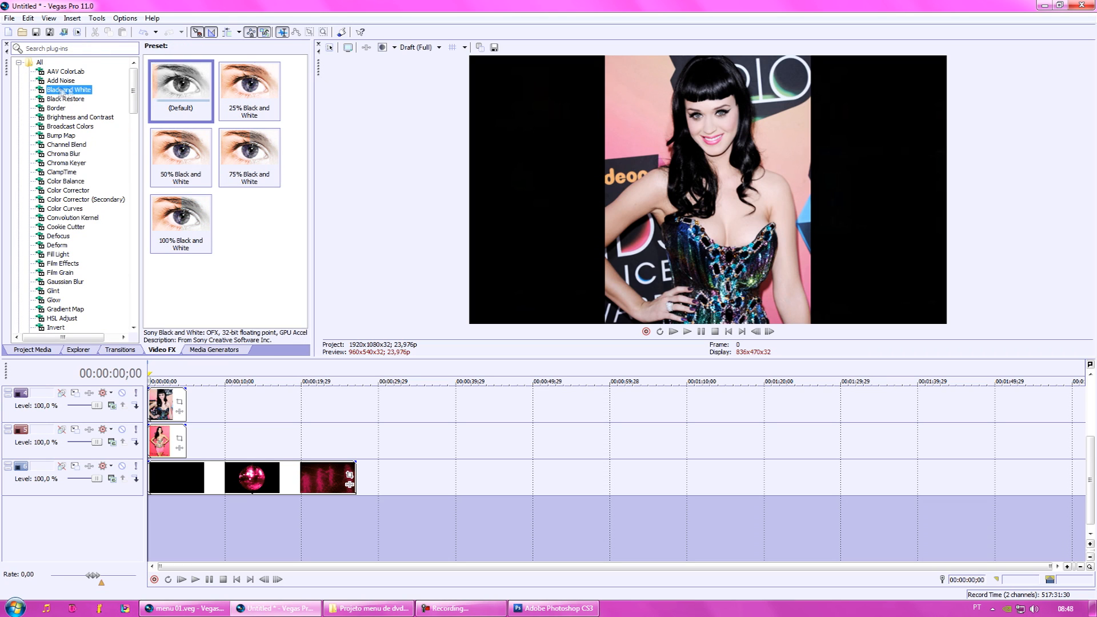
left_click(180, 228)
left_click_drag(186, 220, 129, 451)
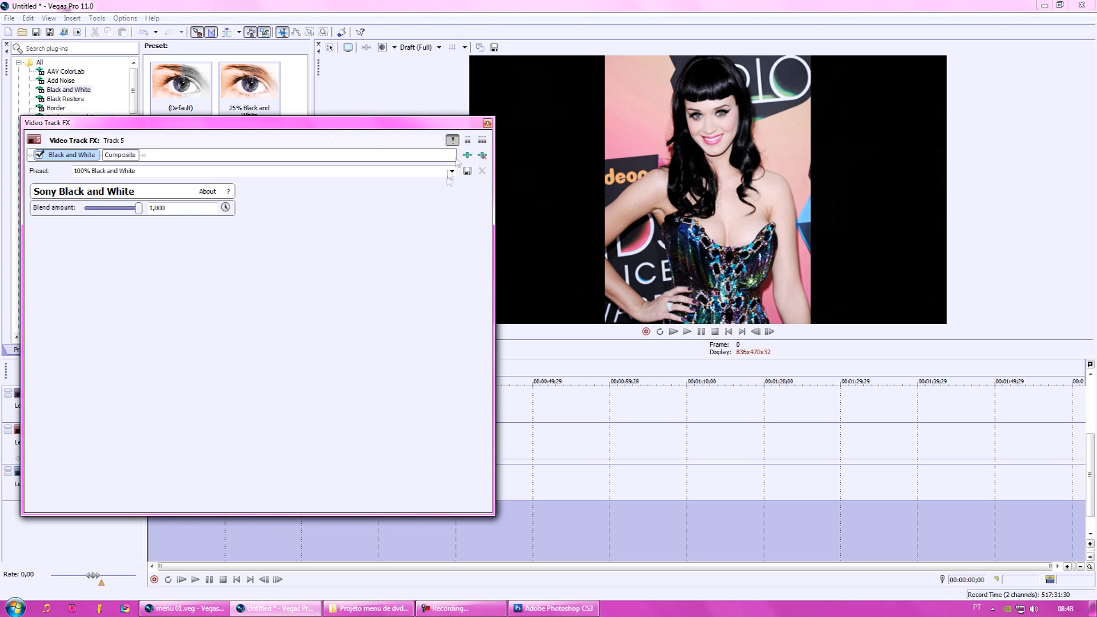
left_click(487, 123)
left_click_drag(175, 217, 144, 413)
left_click(487, 123)
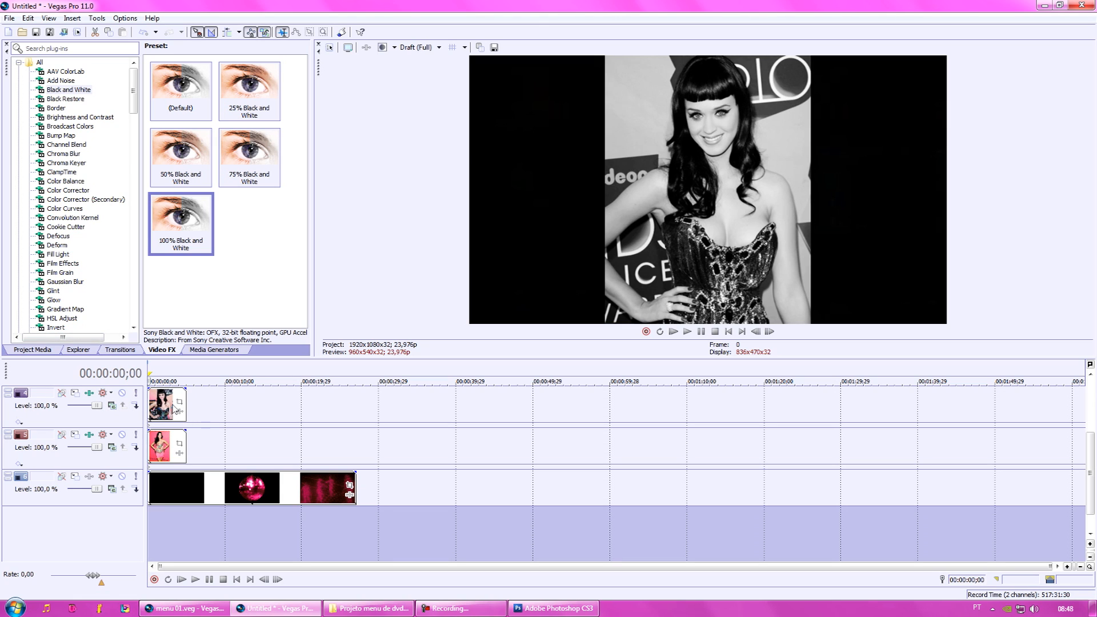
Step: Match the katy-perry-88811 crop to the output aspect, enlarge it to about 545 × 306, and centre it near X 361.5, Y 153.6
left_click(179, 402)
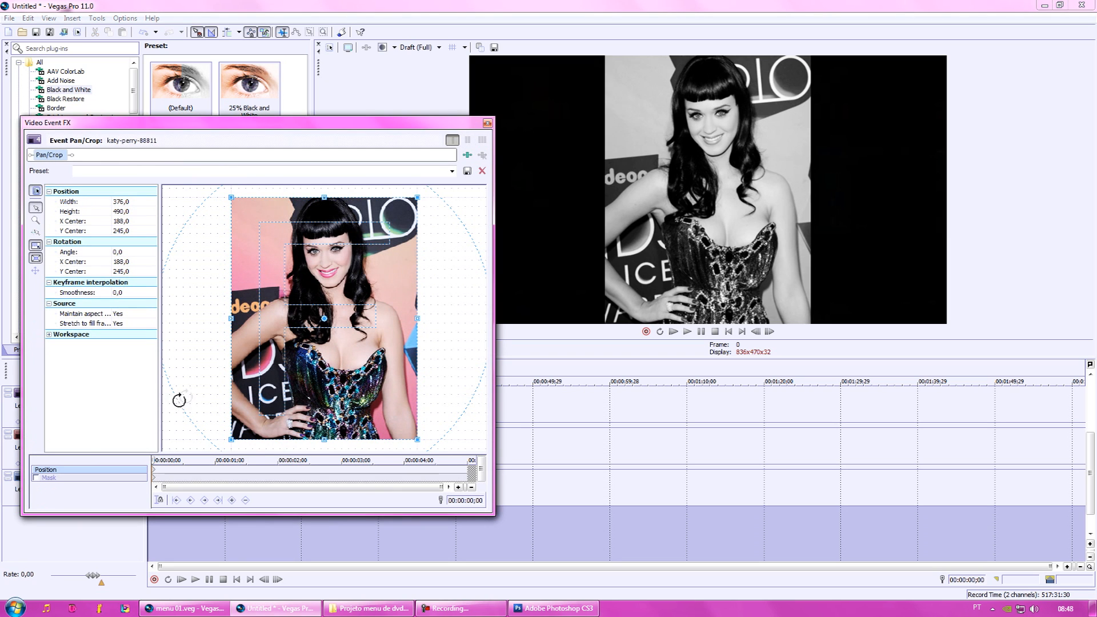
right_click(347, 280)
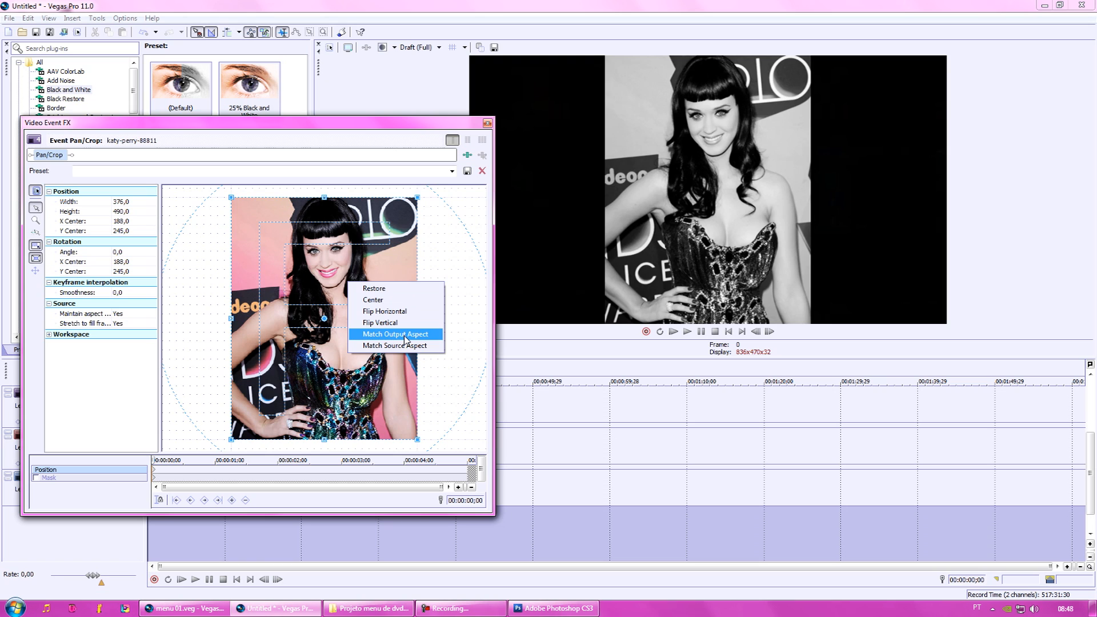
left_click(391, 333)
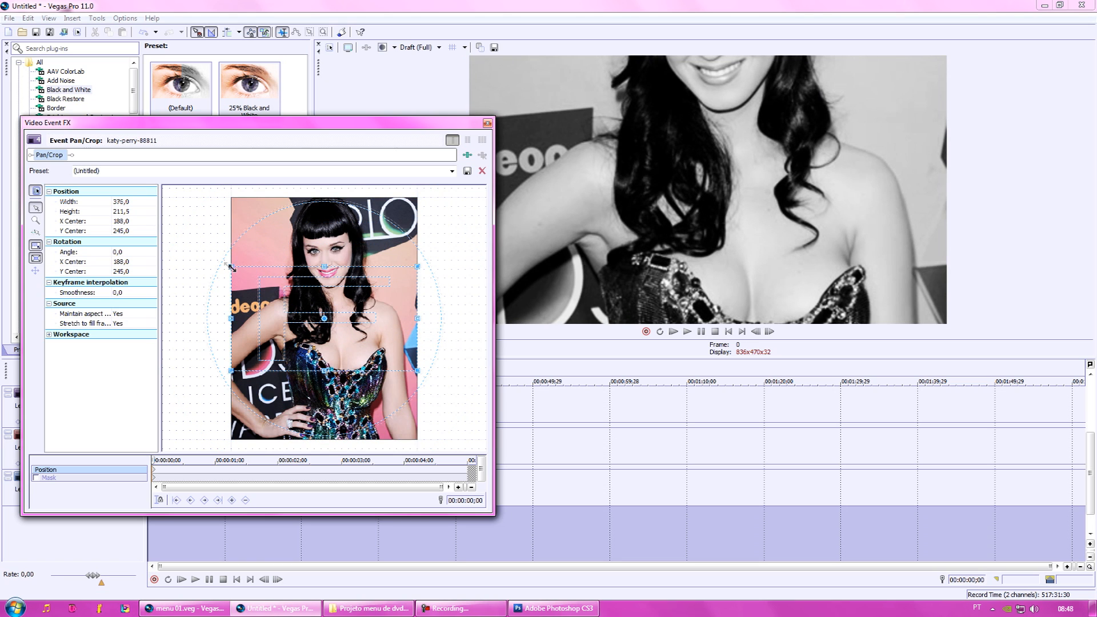
left_click_drag(231, 266, 192, 241)
left_click_drag(245, 300, 321, 272)
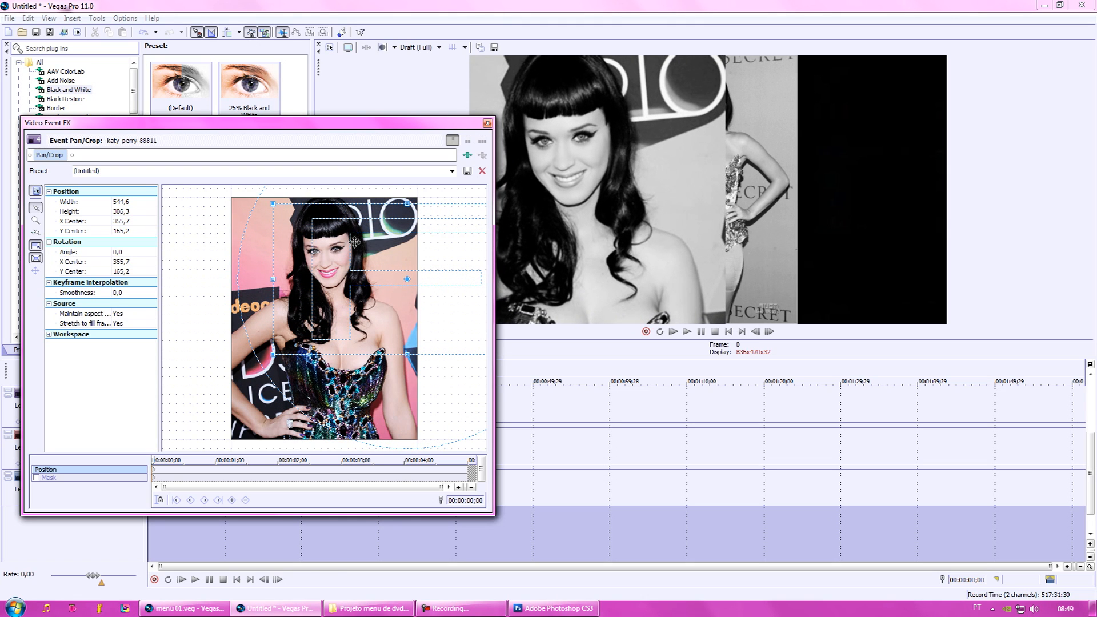
left_click_drag(362, 252, 365, 246)
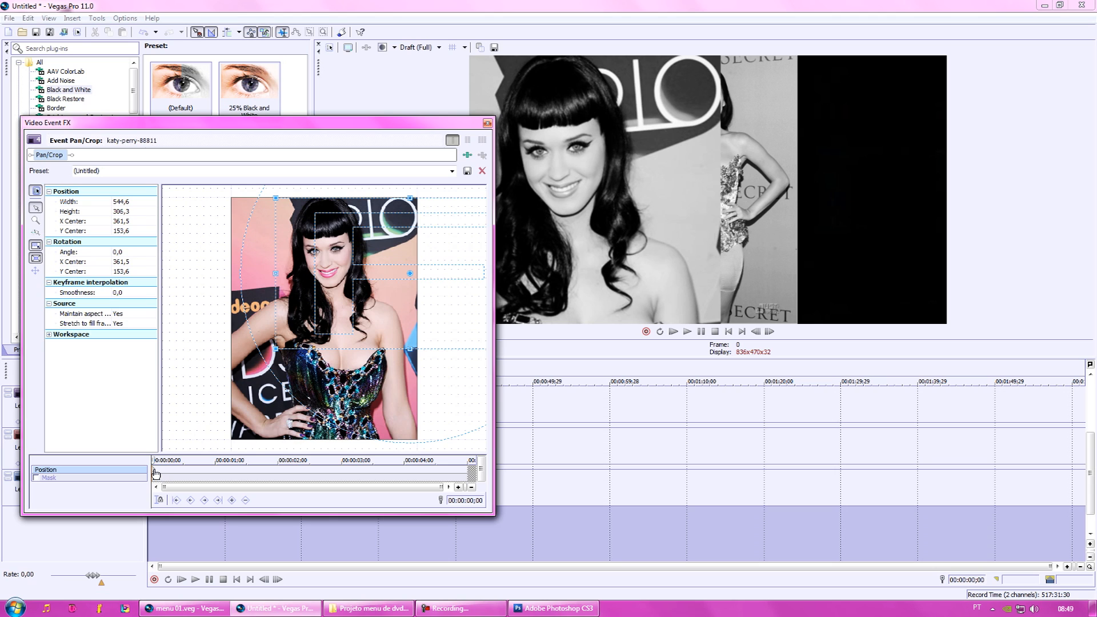
Step: Draw a closed mask around the singer's head, hair and chest in the katy-perry-88811 photo
left_click(49, 478)
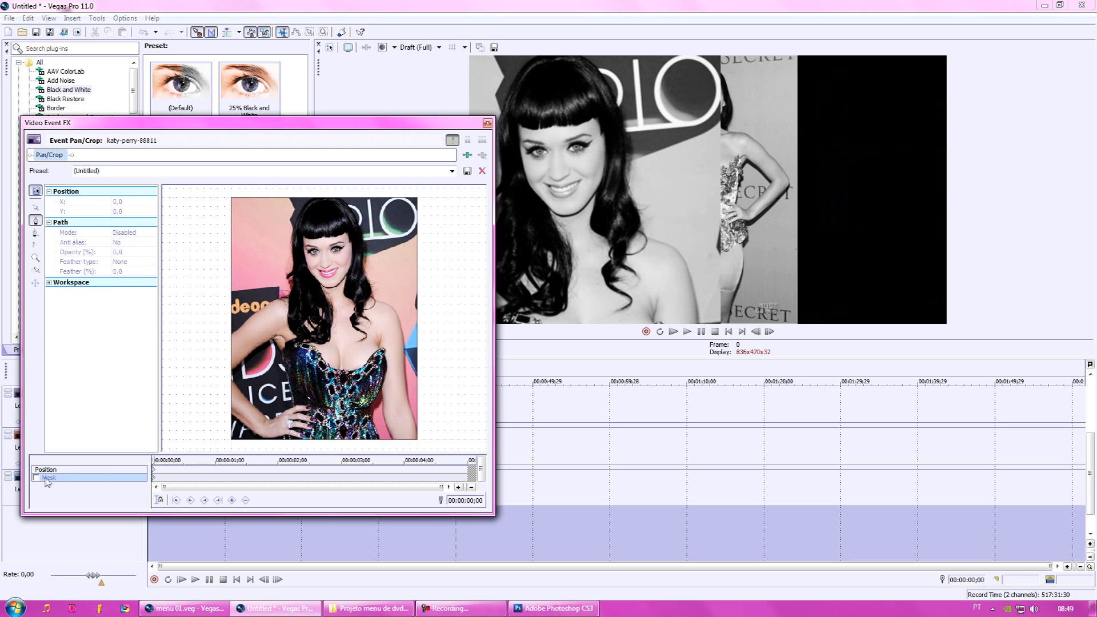
left_click(295, 224)
left_click(345, 213)
left_click(366, 240)
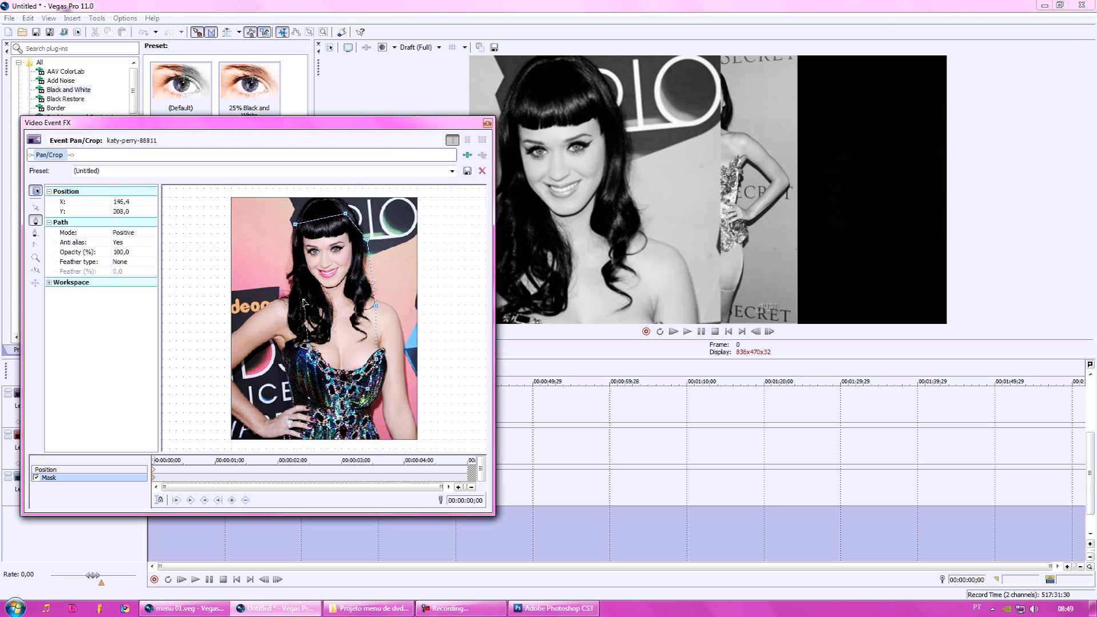
left_click(288, 244)
left_click(295, 224)
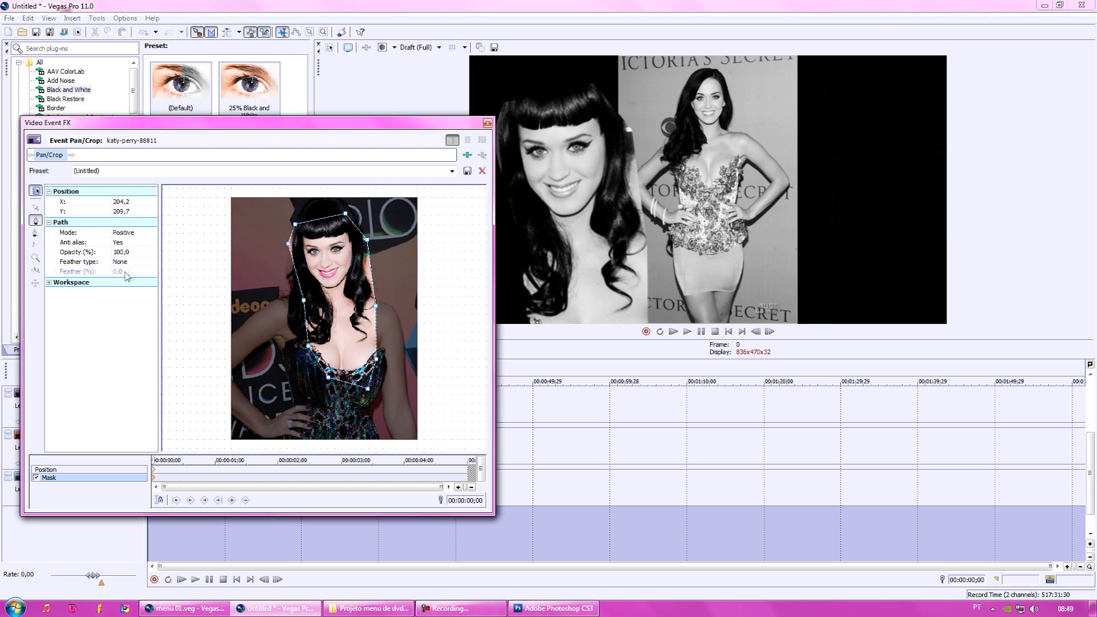
Step: Set the mask's feather type to Out, increase its feather percentage, and close the crop settings
left_click(123, 262)
left_click(126, 285)
left_click(137, 273)
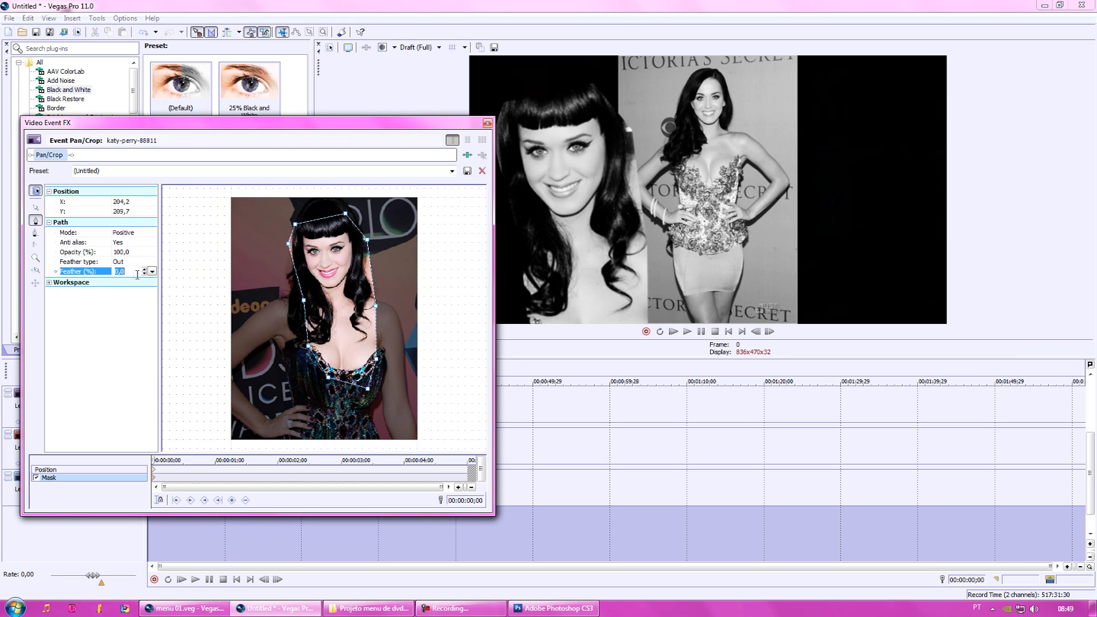
left_click_drag(145, 270, 145, 271)
left_click(487, 123)
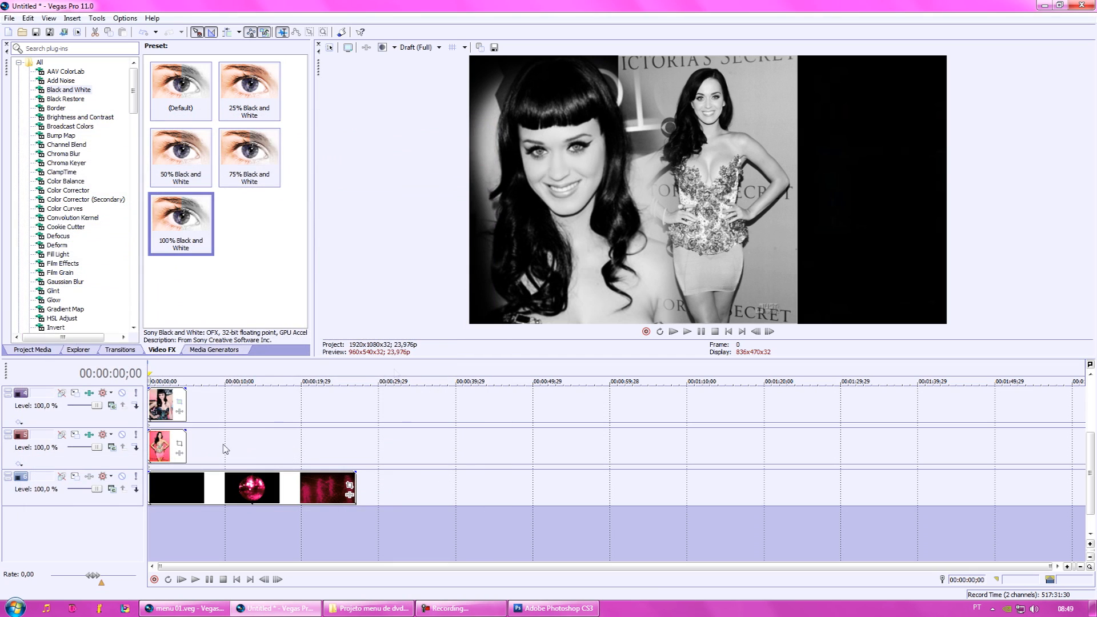
Step: Match the katy-perry-outfits photo's crop to the output aspect and reframe it to about 845.5 × 475.6, centred near X 119.5, Y 308.1
left_click(179, 443)
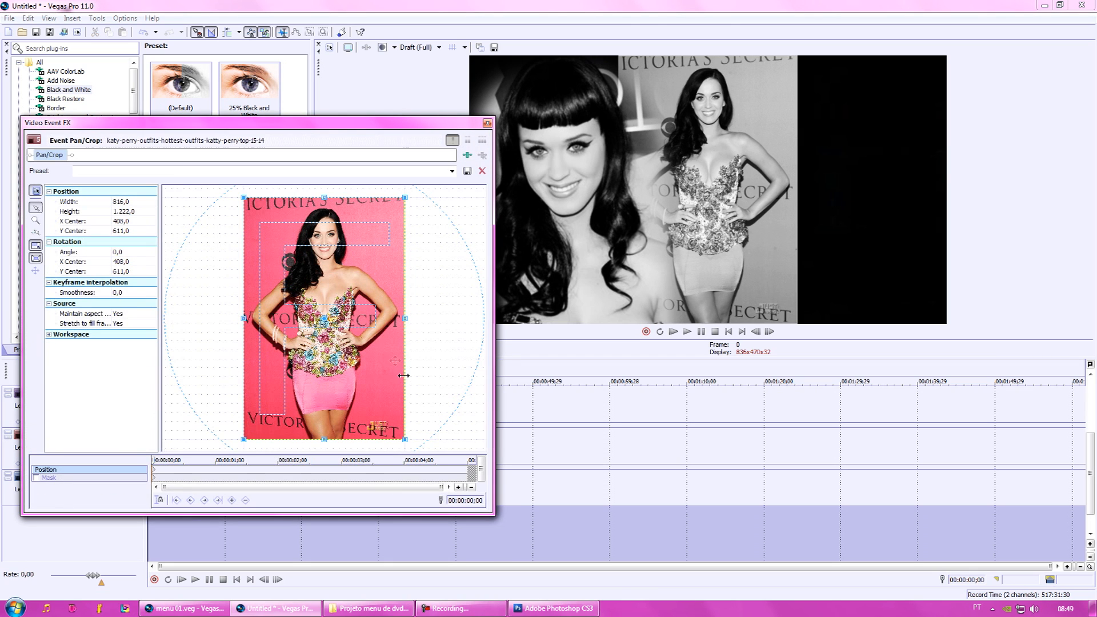
right_click(375, 318)
left_click(429, 373)
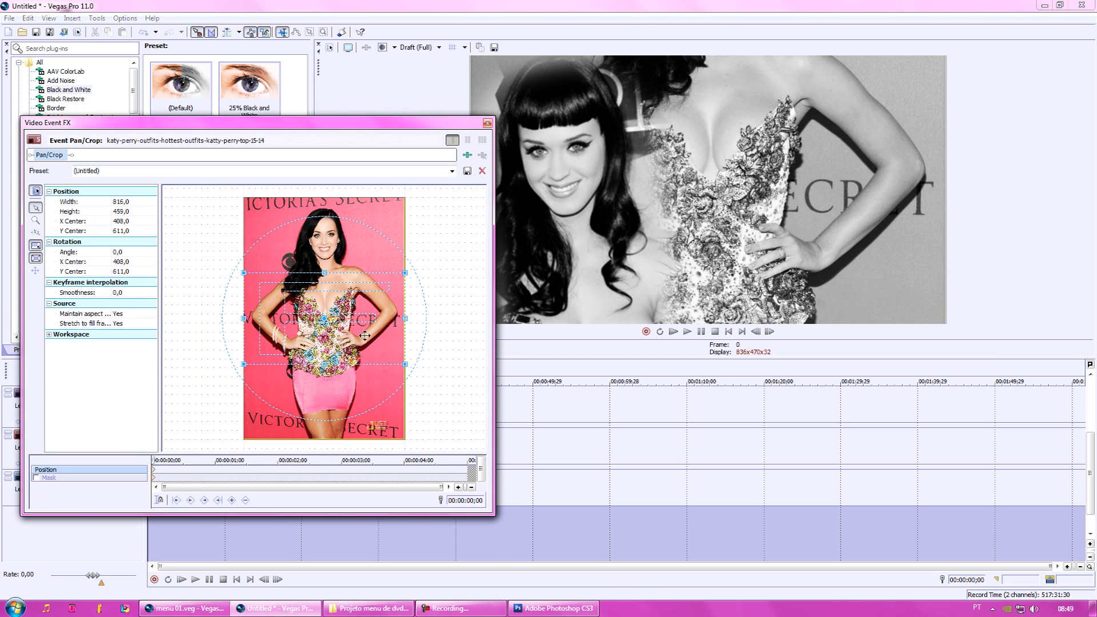
left_click_drag(245, 273, 151, 223)
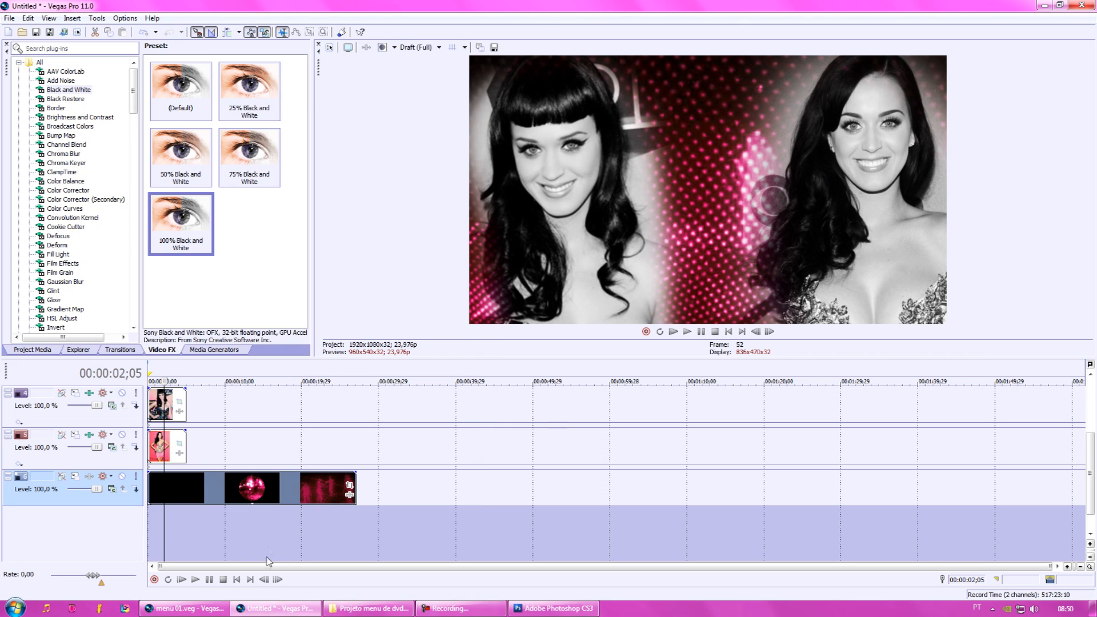
Step: Add short fade-ins at the start of both Katy Perry photo clips and play the result from the beginning
left_click(236, 579)
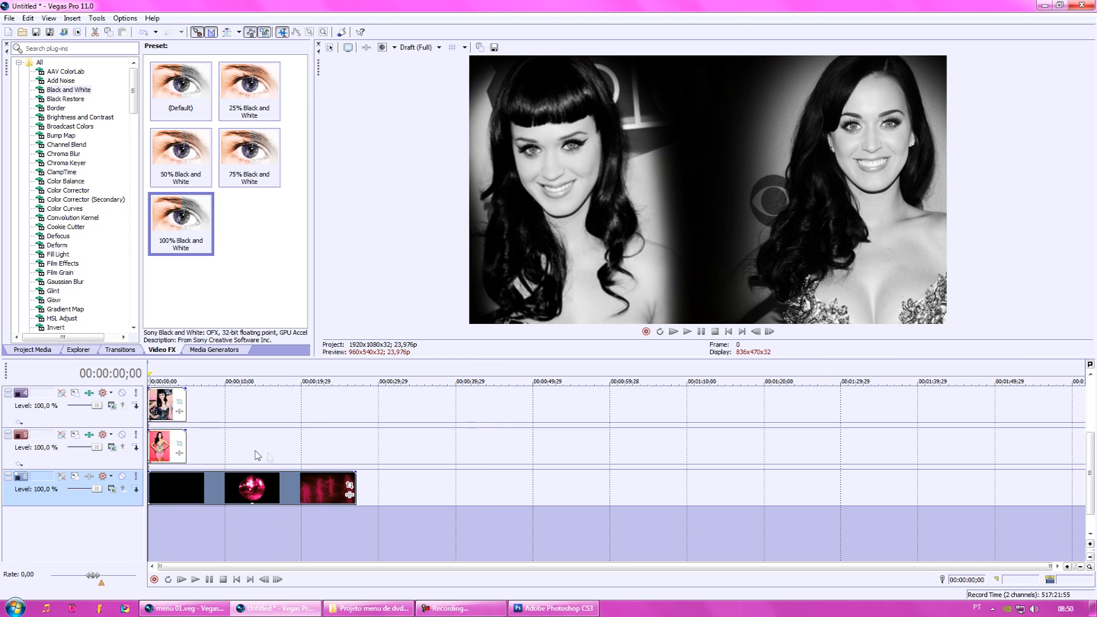
scroll(225, 448, "up", 3)
left_click_drag(148, 390, 152, 392)
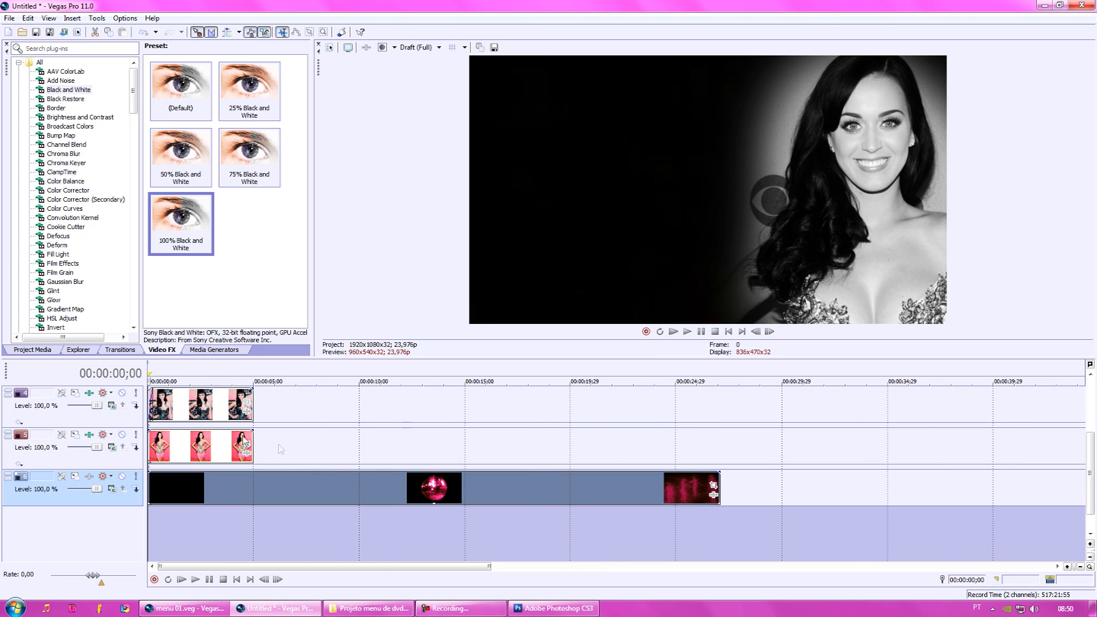
scroll(160, 434, "up", 2)
left_click_drag(148, 431, 155, 432)
left_click(195, 579)
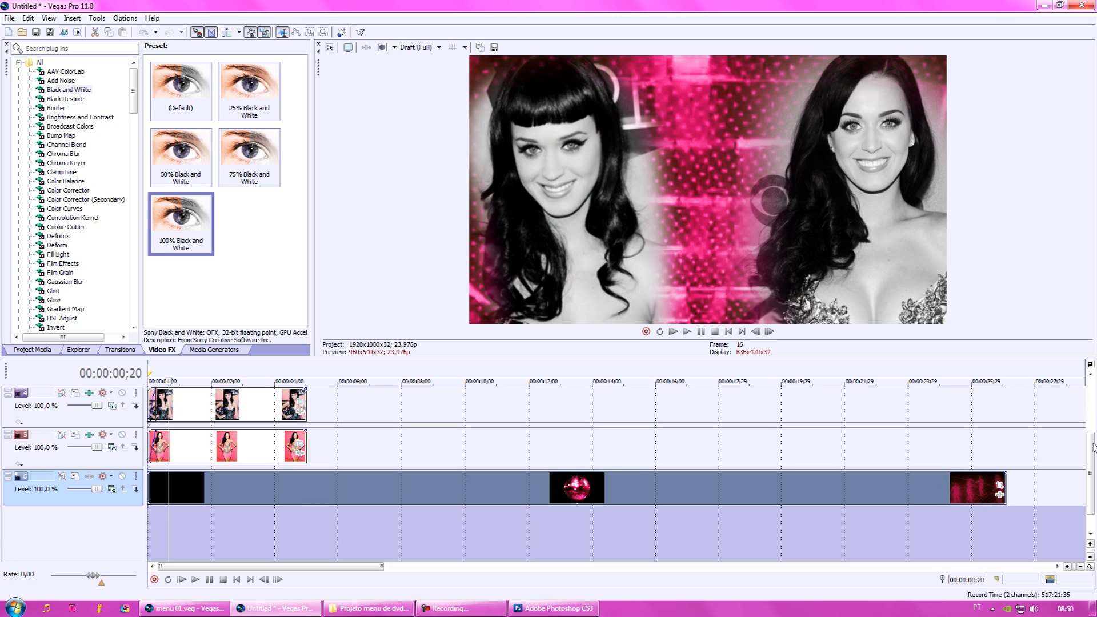
Step: Keyframe the katy-perry-88811 crop to slide the photo in, from X Center 661.1 at the start to about 381.2 at 00:00:00;16
left_click_drag(1092, 443, 1092, 408)
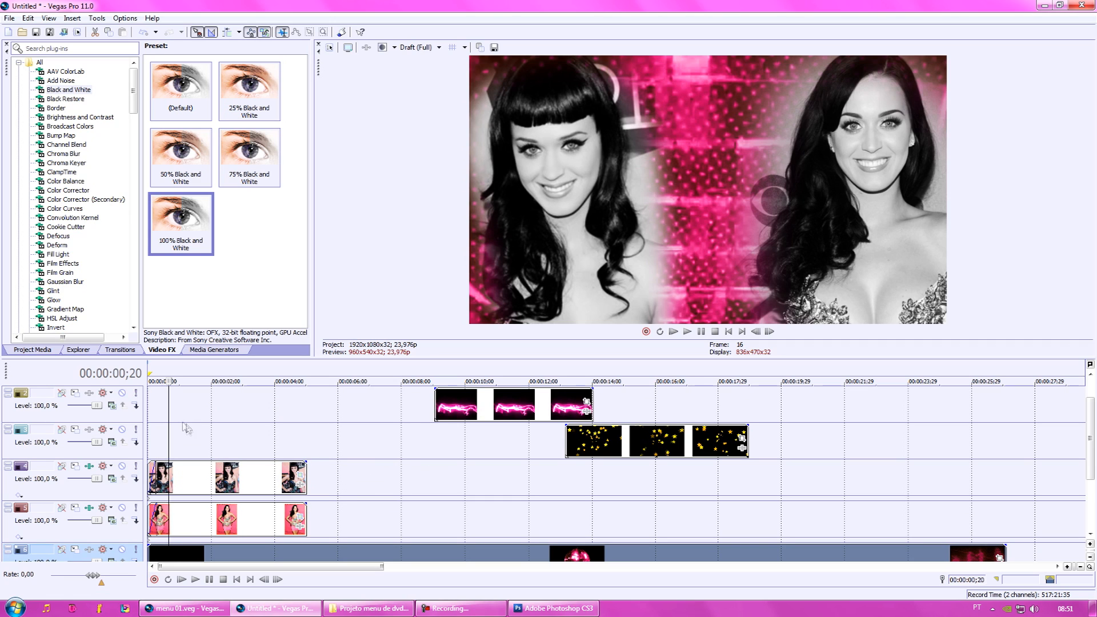
left_click(300, 474)
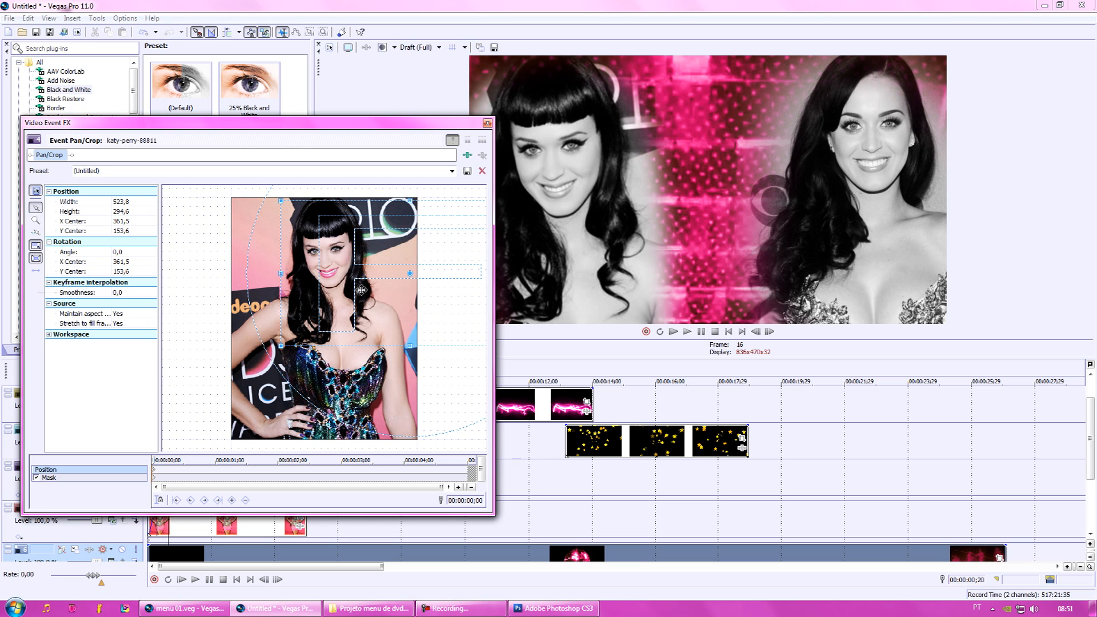
left_click_drag(352, 289, 467, 303)
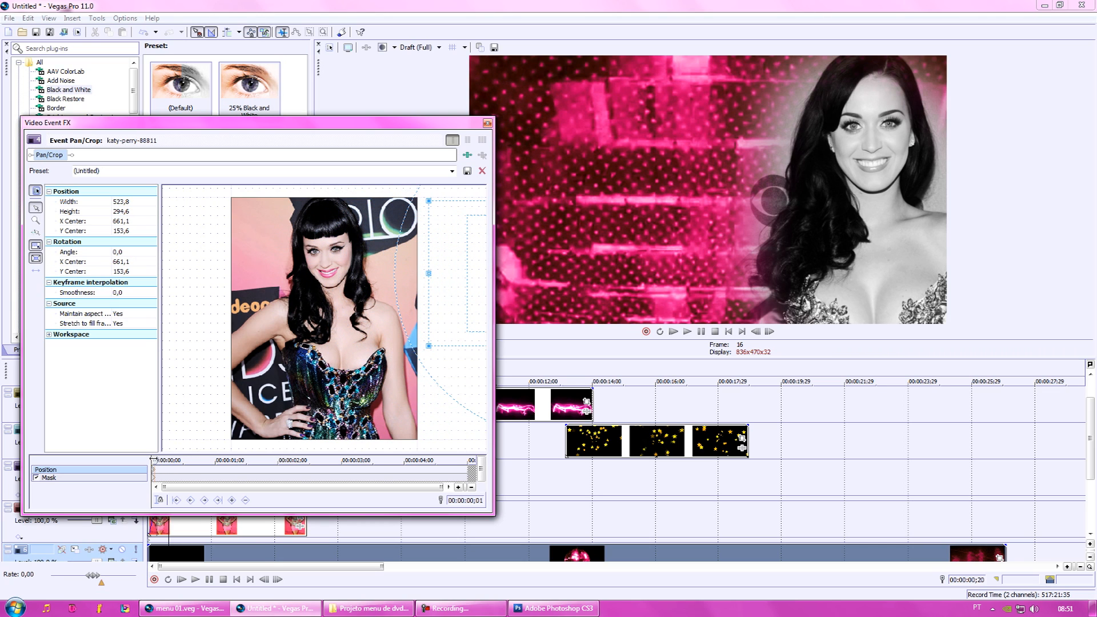
left_click(220, 500)
left_click(219, 500)
left_click(218, 500)
left_click_drag(484, 310, 325, 301)
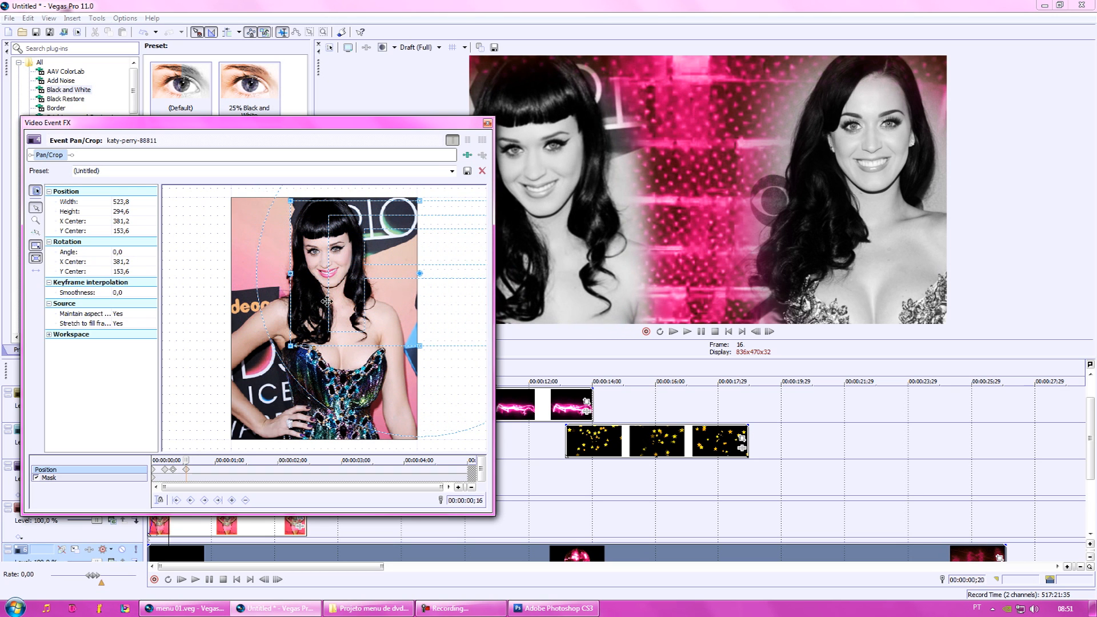
left_click(487, 122)
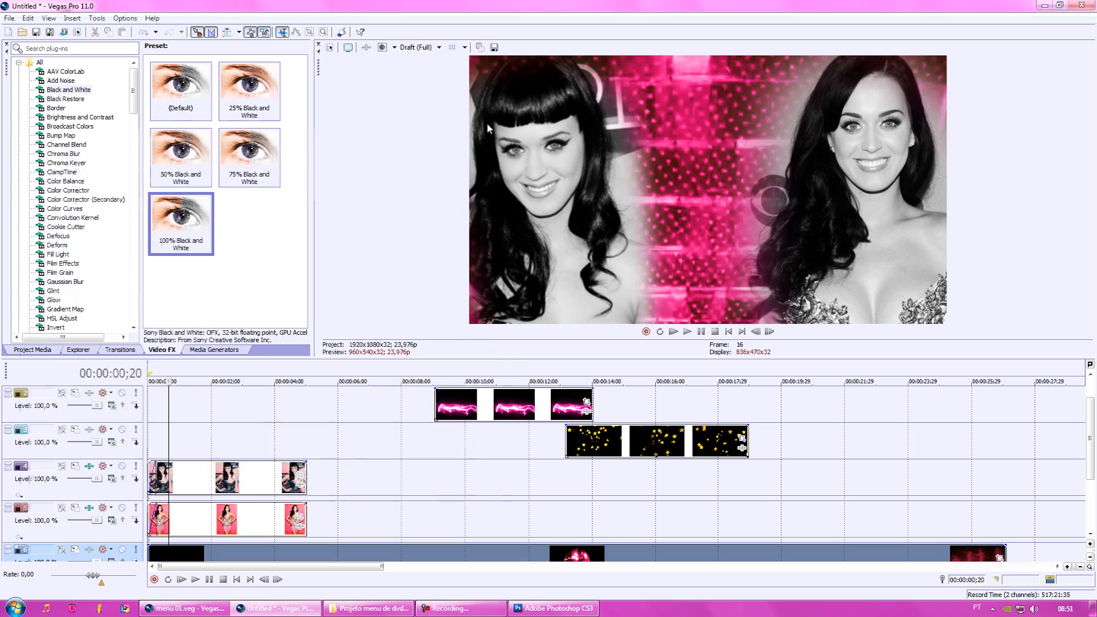
Step: Keyframe the katy-perry-outfits crop to slide the photo in, from X Center -278.5 at the start to about 108.0 at 00:00:00;20
left_click(298, 524)
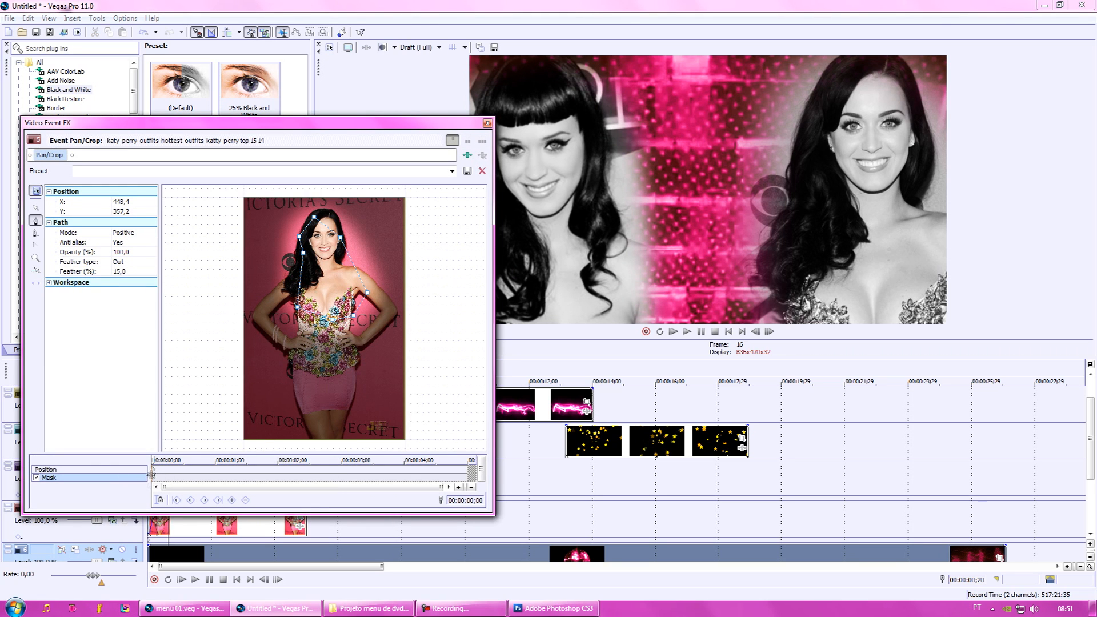
left_click(155, 471)
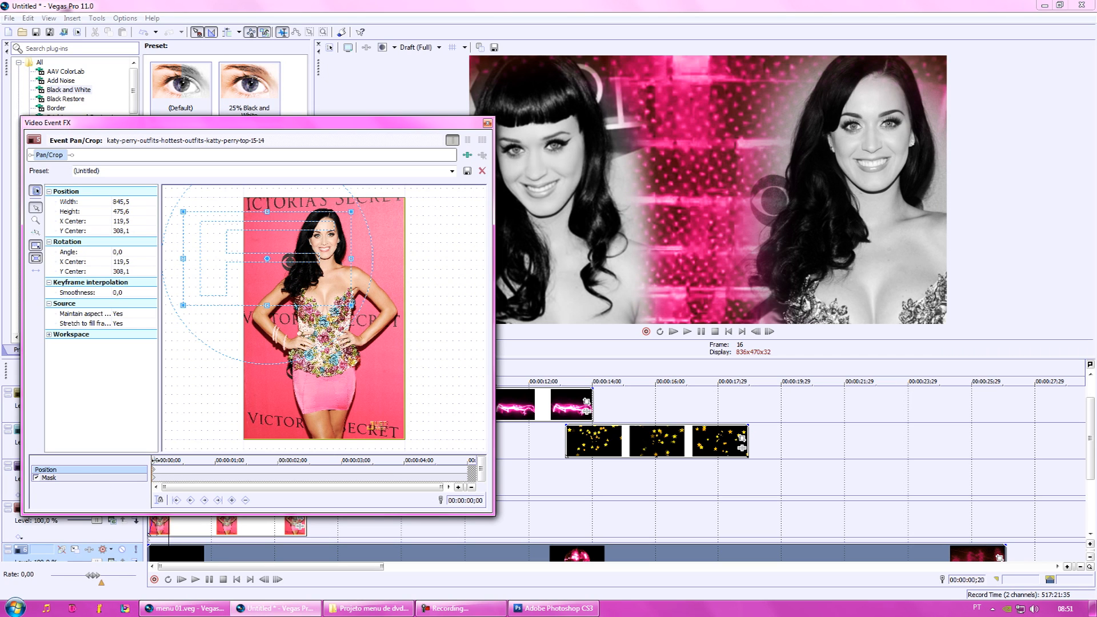
left_click_drag(330, 275, 250, 280)
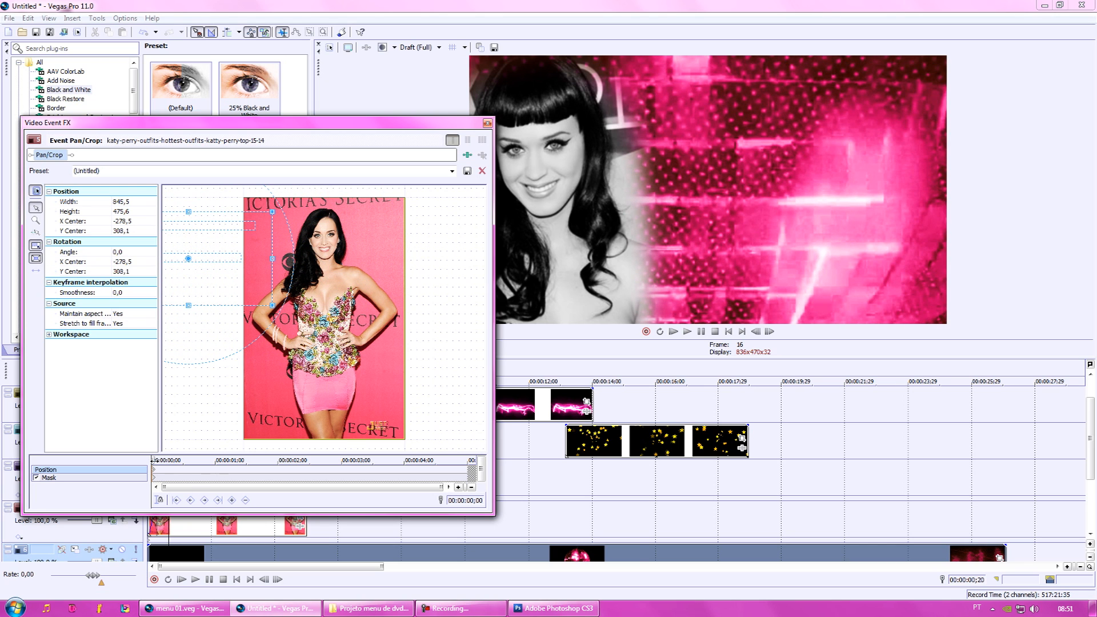
left_click(204, 500)
left_click(232, 500)
left_click_drag(236, 280, 312, 285)
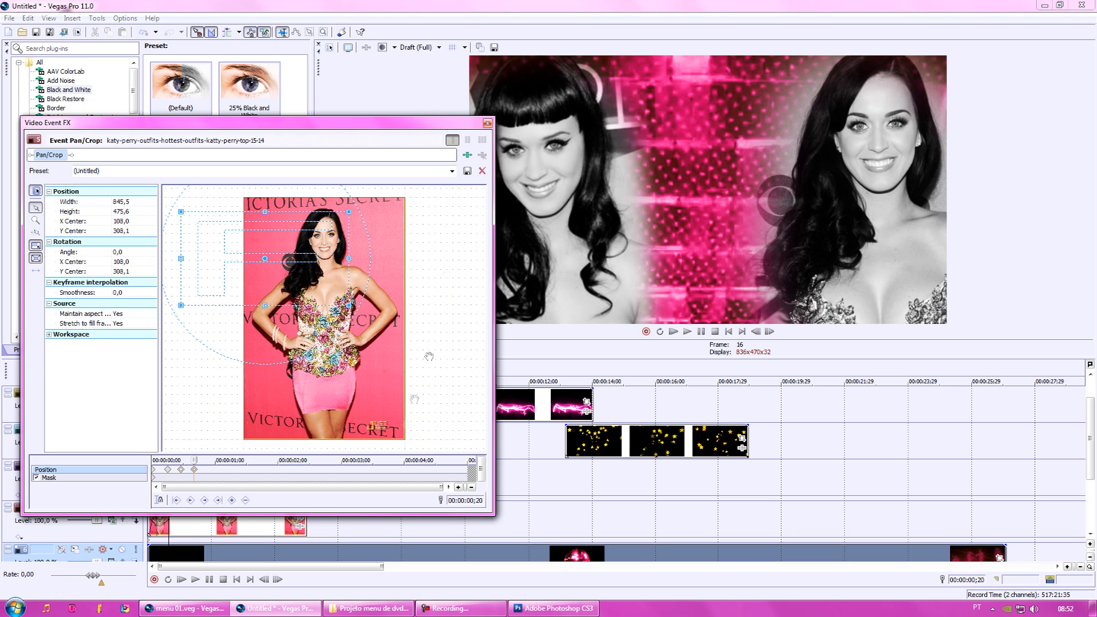
left_click(487, 123)
Step: Play the timeline from the start to check both photos' slide-in, pausing shortly after they arrive
left_click(236, 579)
left_click(195, 580)
left_click(208, 582)
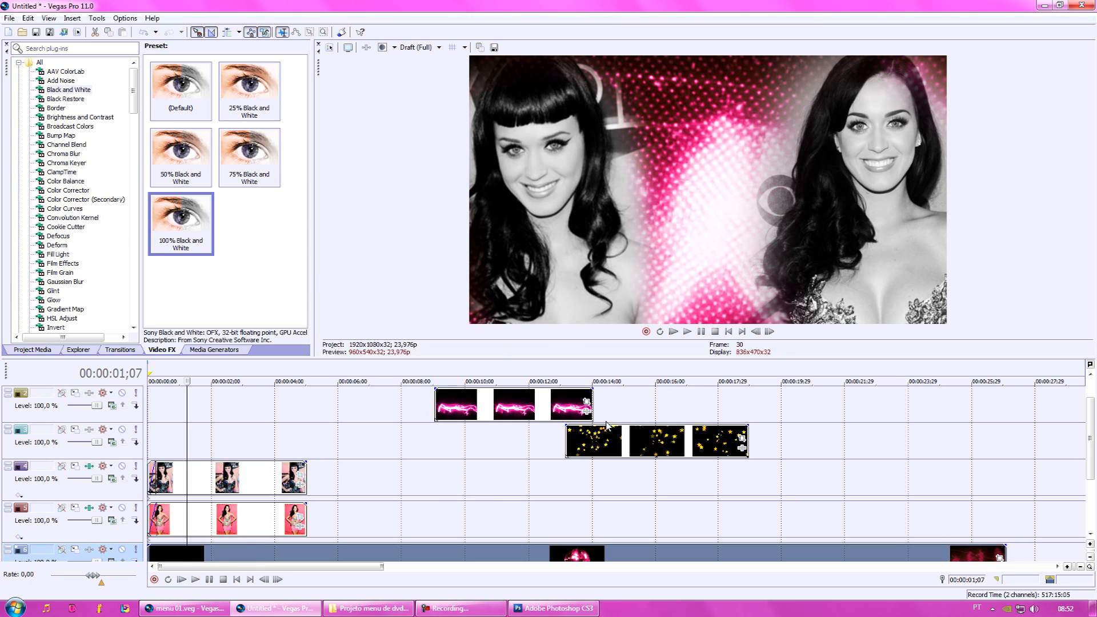
Step: Move the yellow stars clip to the timeline start and trim its end to match the photo clips
left_click_drag(602, 443, 177, 446)
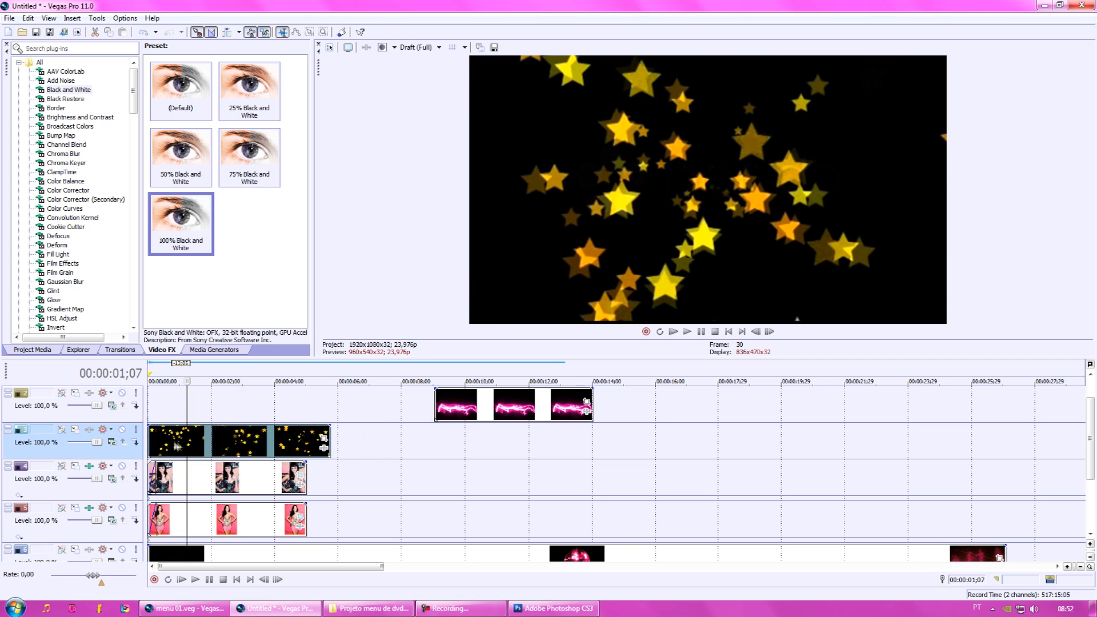
left_click_drag(330, 440, 307, 438)
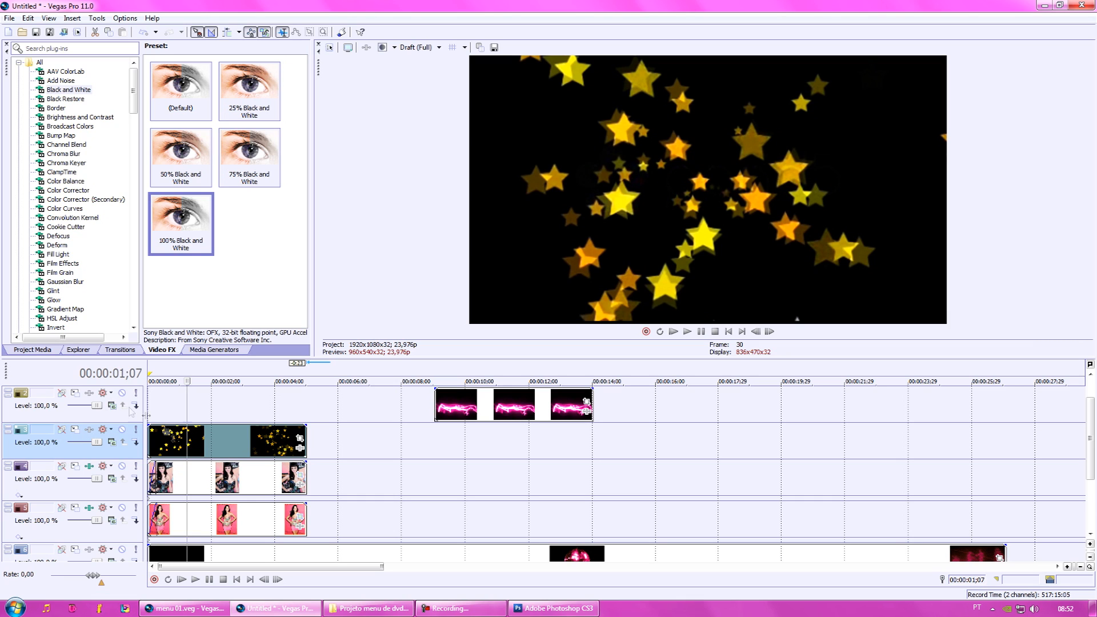
Step: Set the stars track's compositing mode to Screen so its black background drops out
left_click(173, 448)
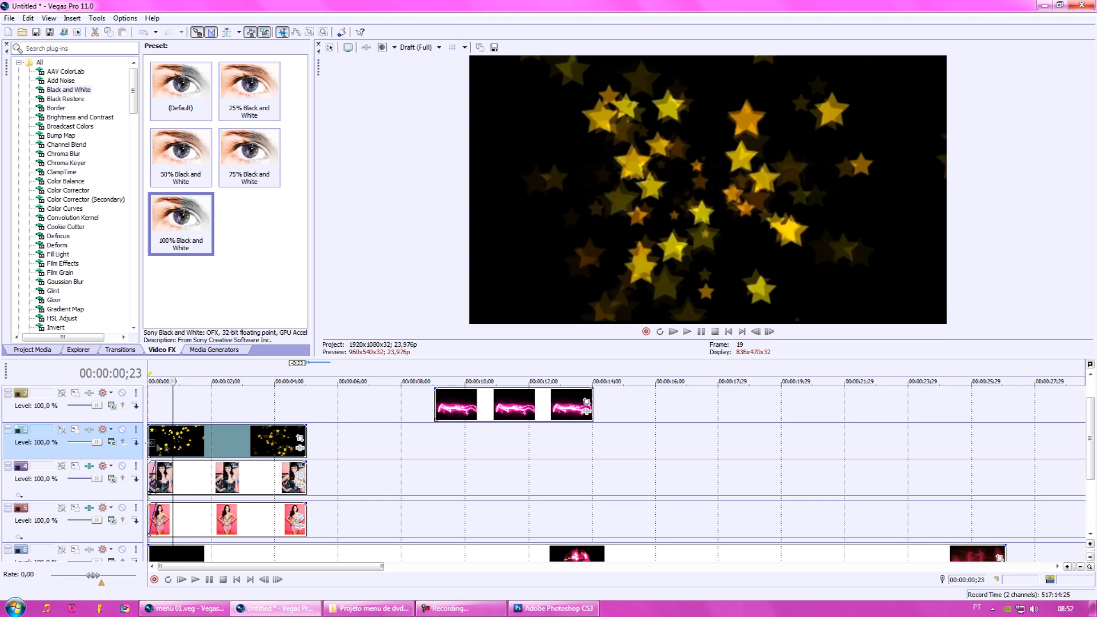
left_click(114, 446)
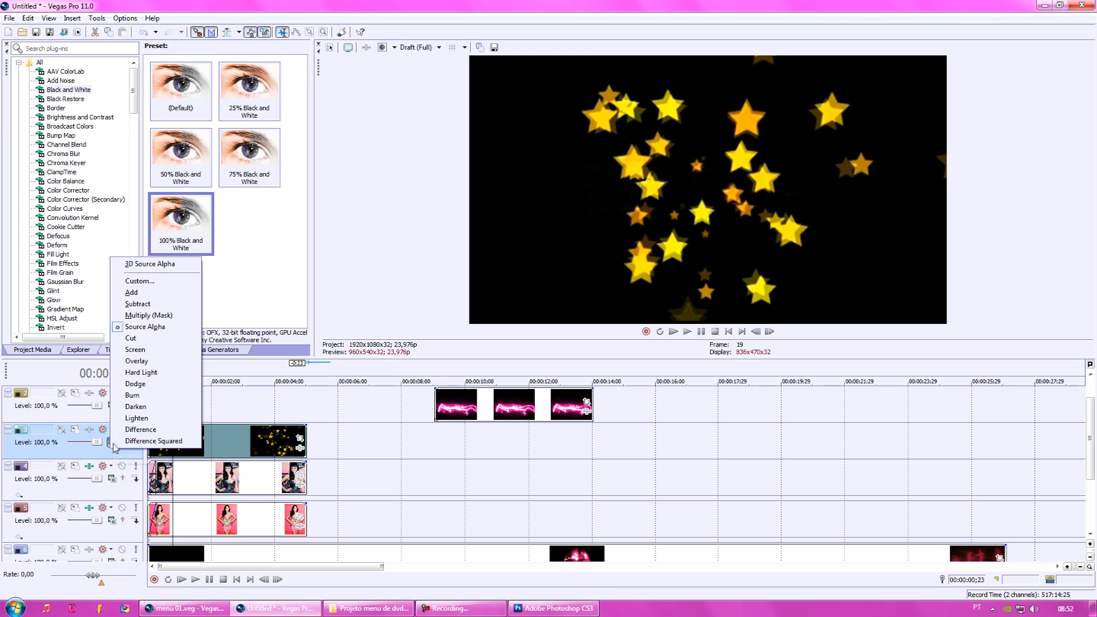
left_click(146, 352)
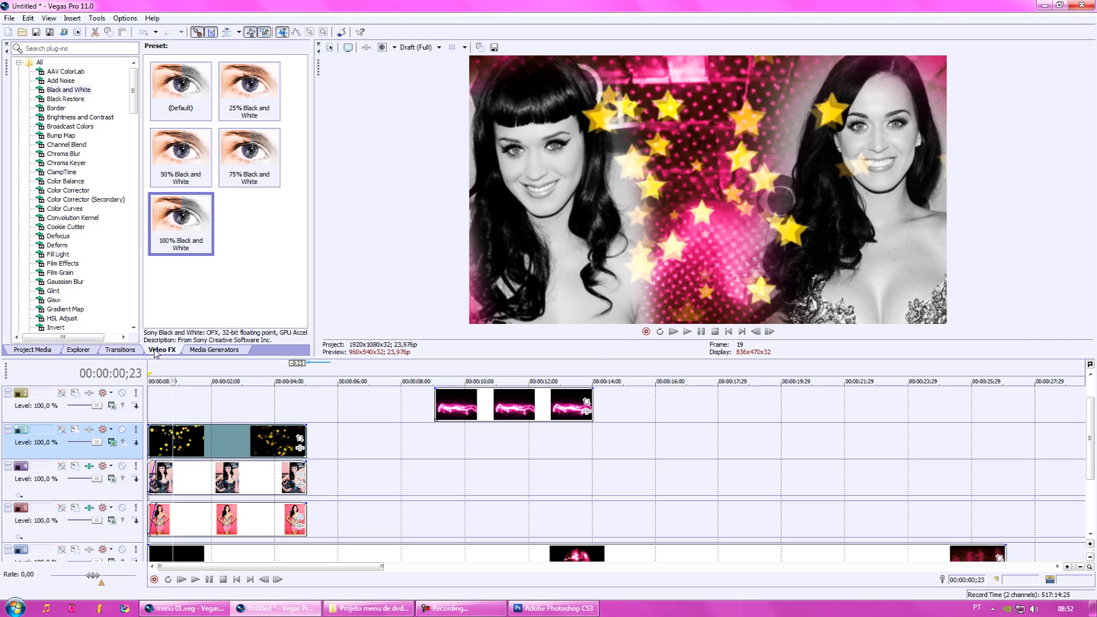
Step: Apply the Gradient Map effect with the Overexposed preset to the stars track
scroll(70, 234, "down", 1)
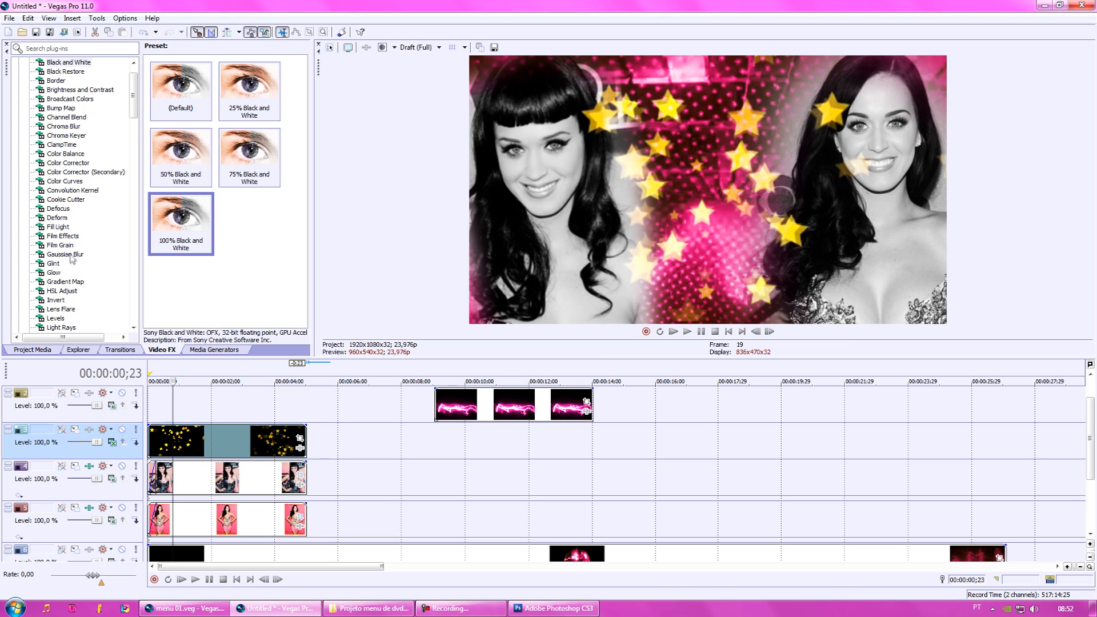
left_click(66, 281)
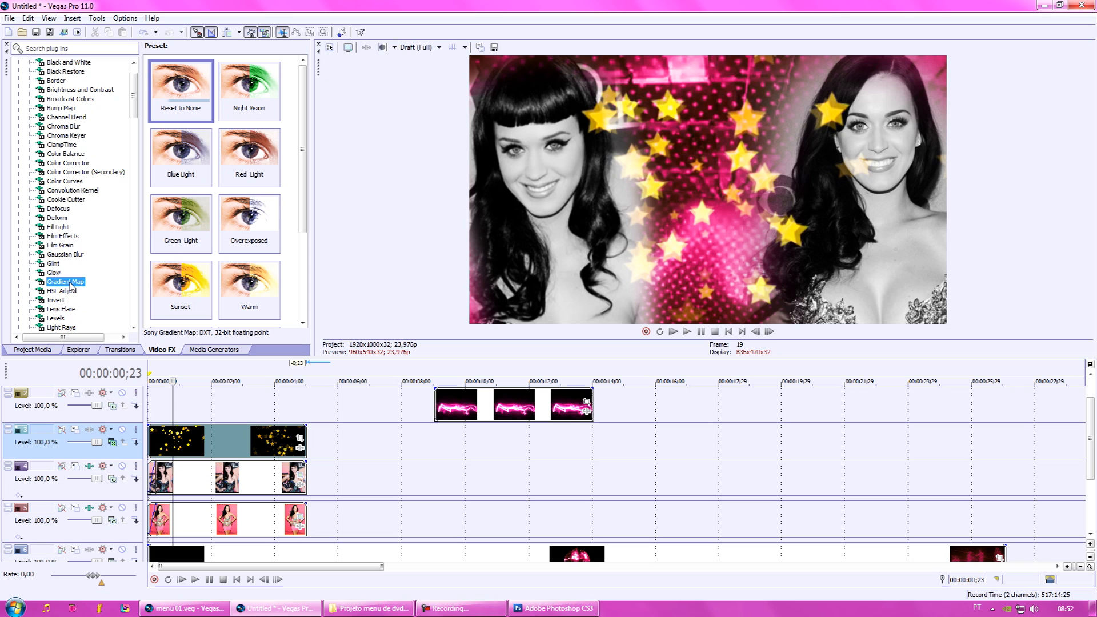
left_click_drag(237, 216, 110, 456)
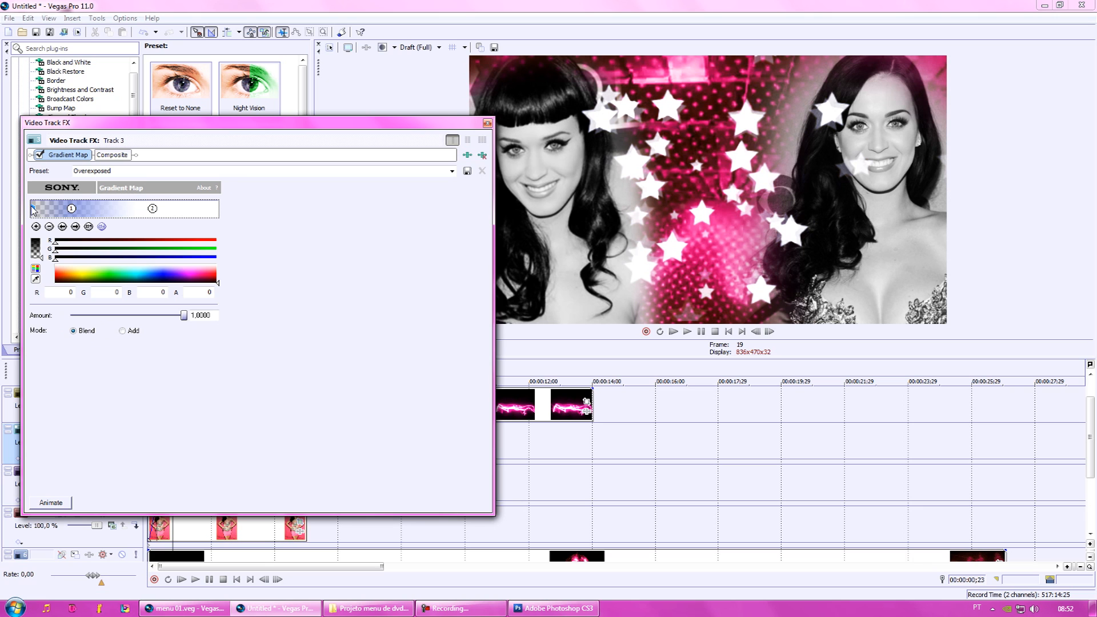
Step: Make the gradient run from opaque black to opaque white, with point 1 about two-thirds along and point 2 at the end
left_click_drag(104, 280, 95, 336)
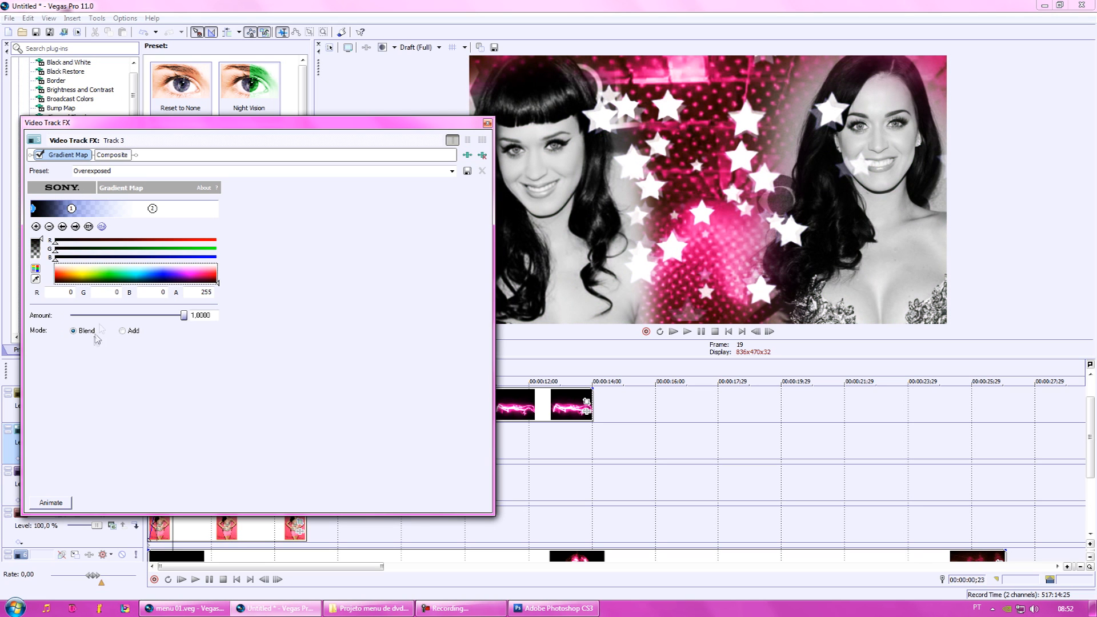
left_click(71, 208)
left_click_drag(109, 265, 125, 247)
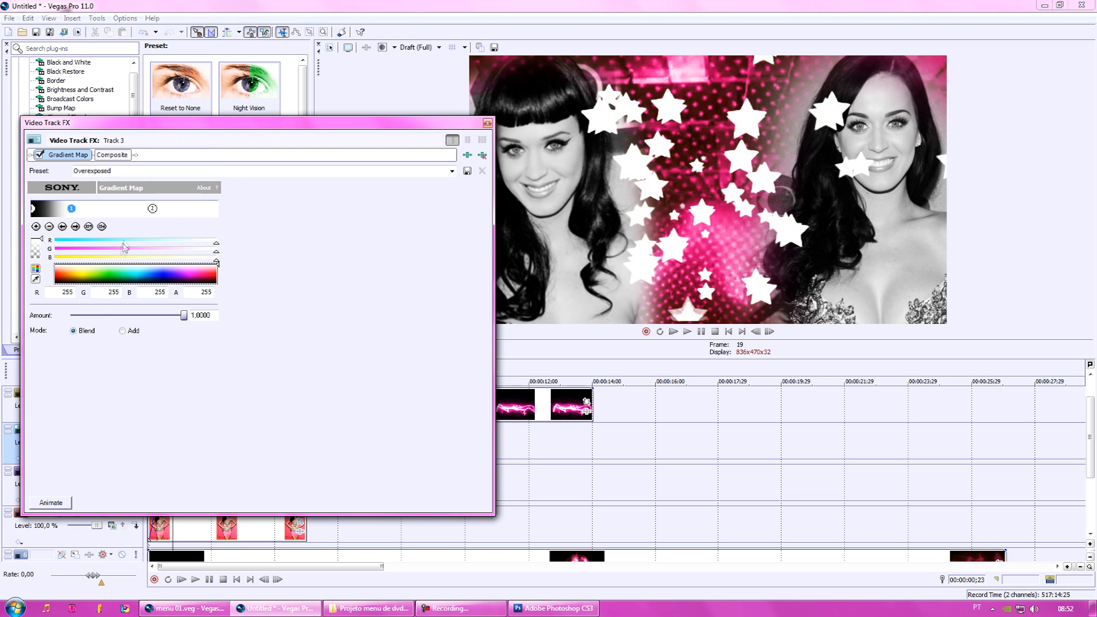
left_click_drag(152, 209, 183, 209)
left_click_drag(193, 279, 200, 225)
left_click_drag(71, 208, 101, 209)
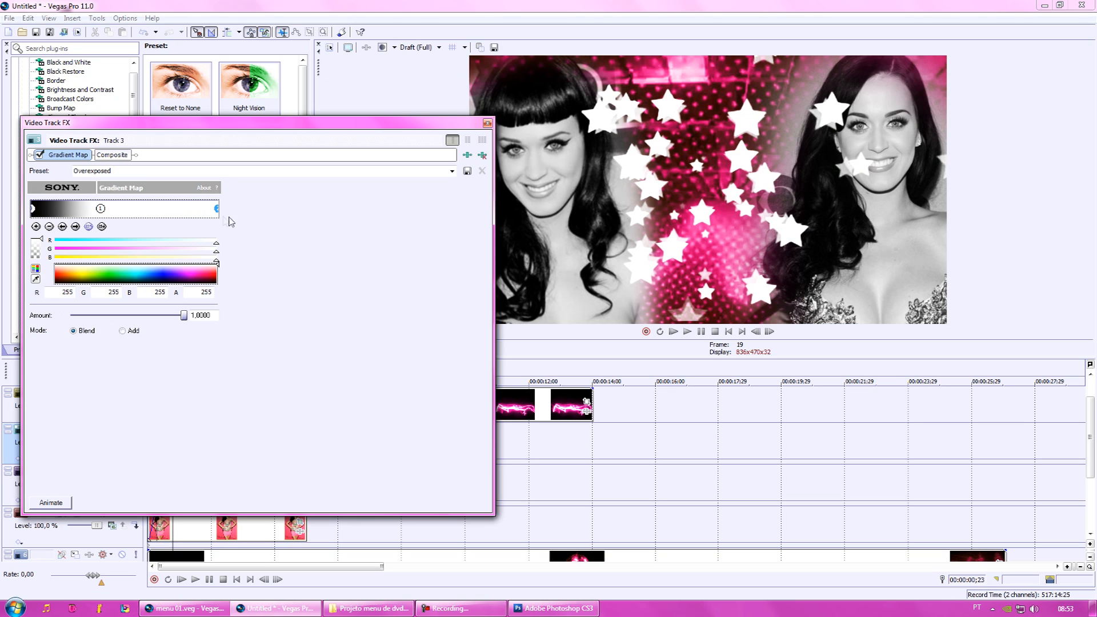
left_click_drag(94, 210, 157, 211)
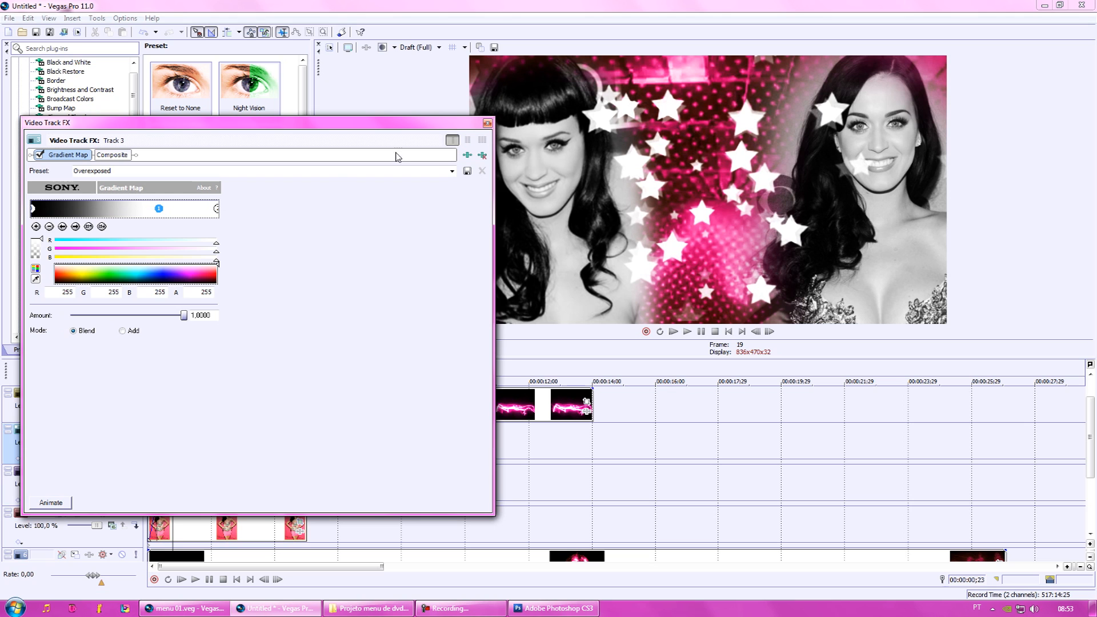
left_click(487, 123)
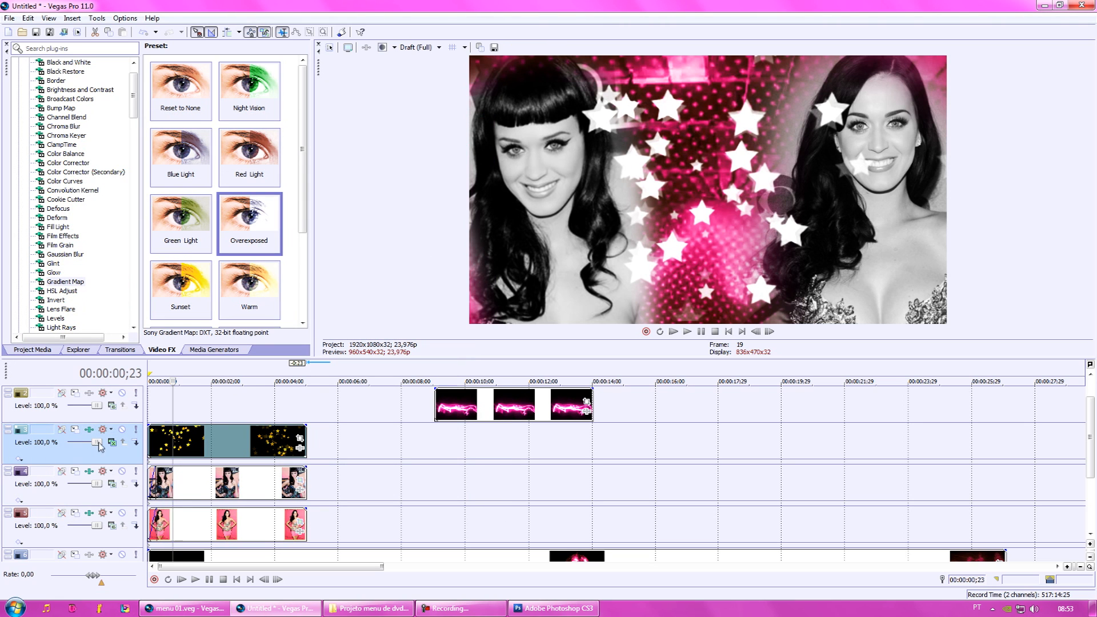
Step: Lower the stars track level to 84.3%, add a short fade-in to its clip, and preview the result
left_click_drag(98, 443, 92, 440)
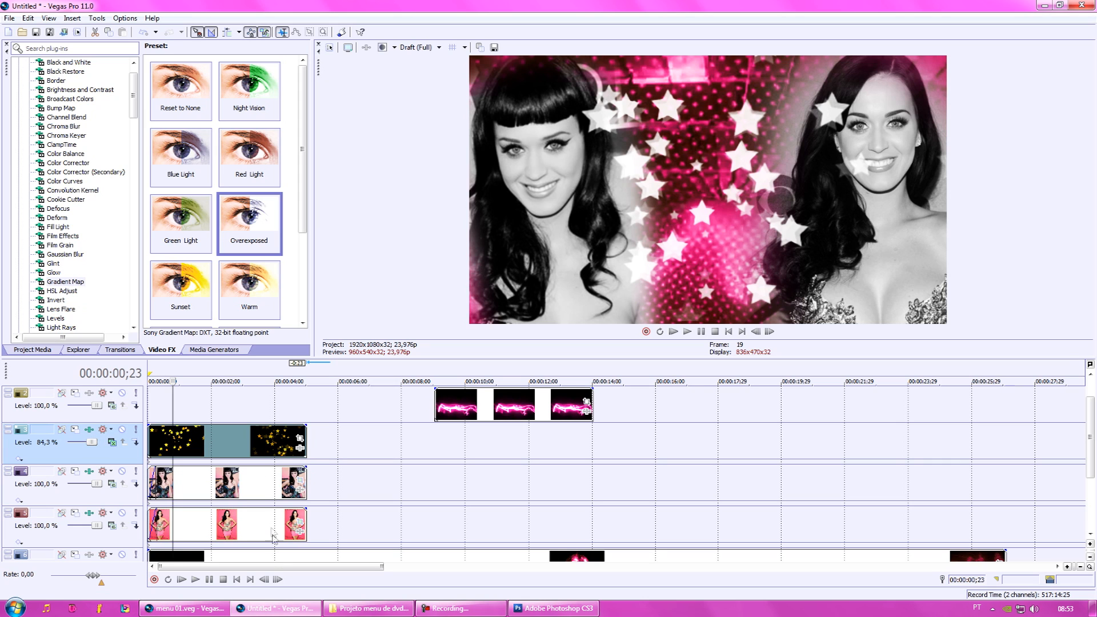
left_click(235, 579)
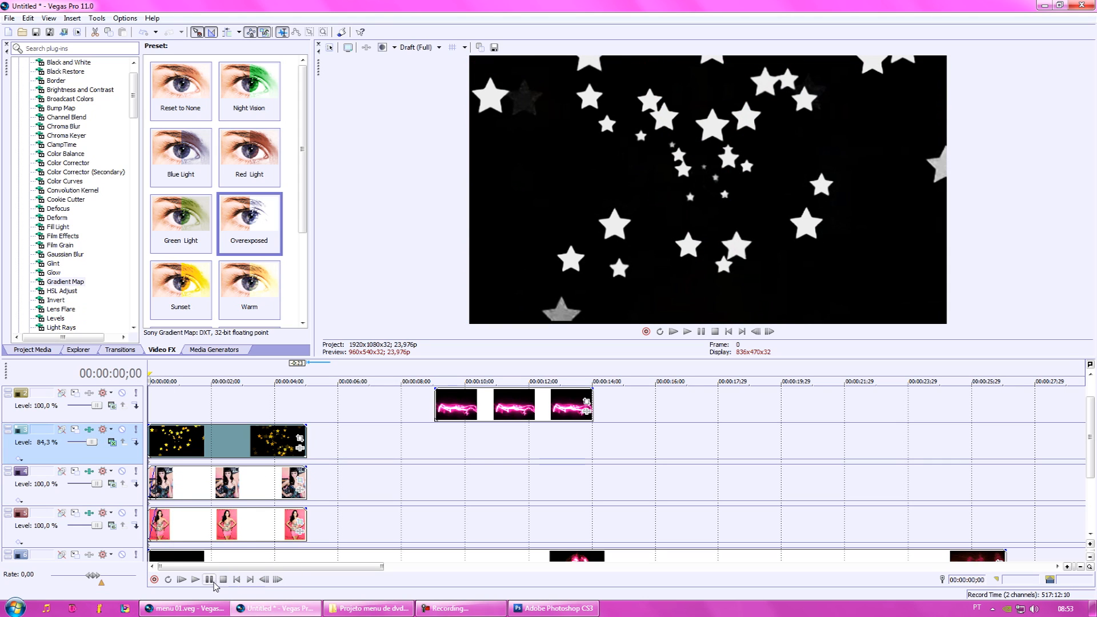
left_click_drag(149, 426, 155, 426)
left_click(194, 579)
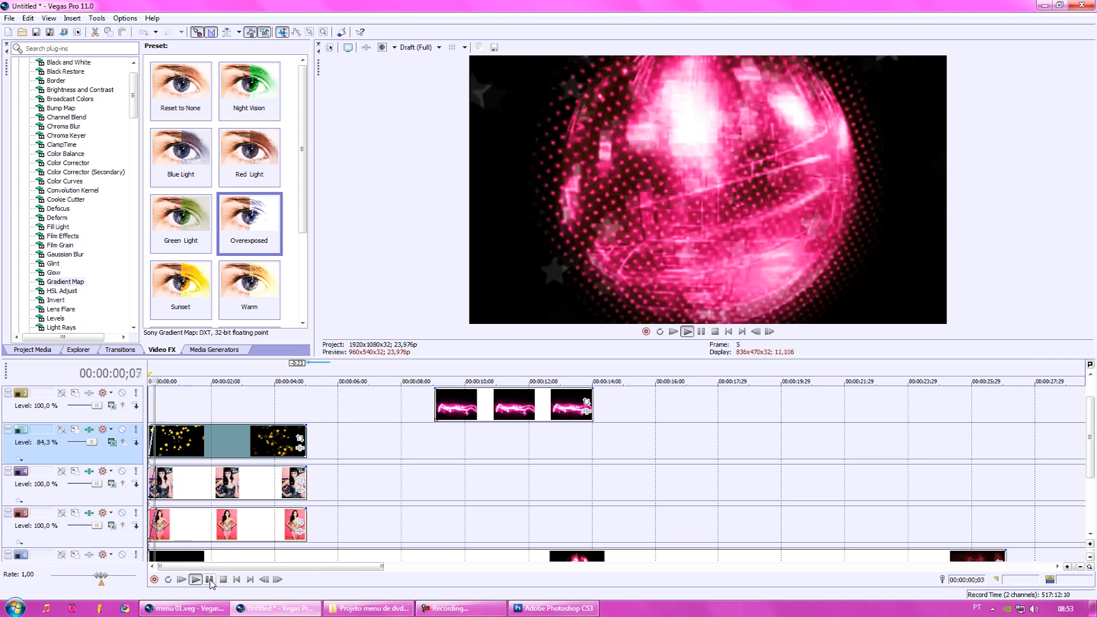
left_click(209, 579)
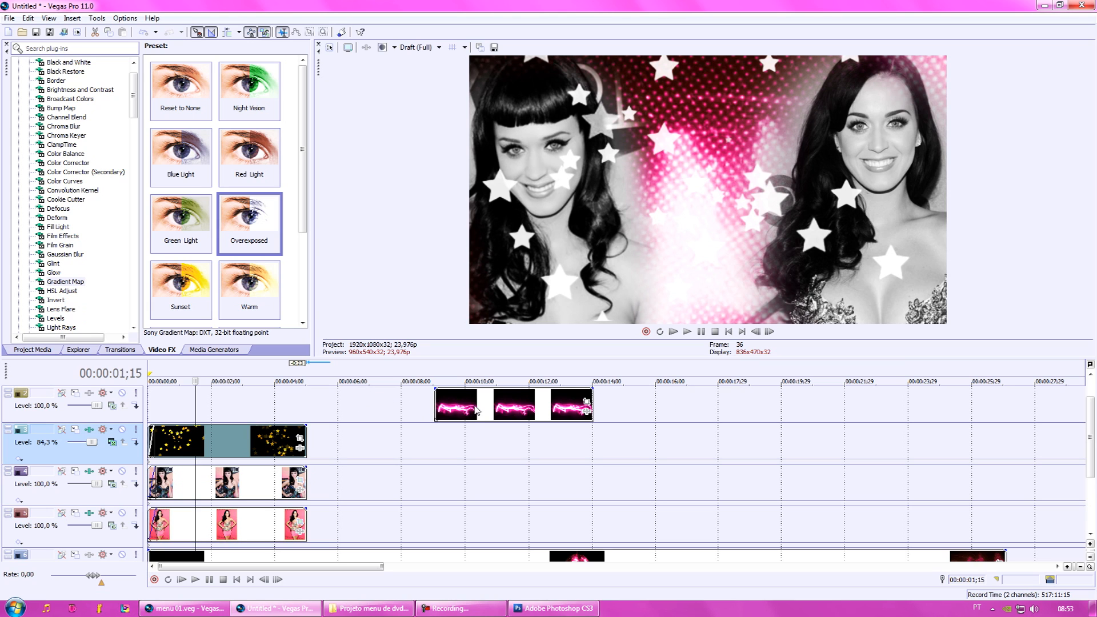
Step: Move the pink light-streak clip to the start of the timeline and match its pan/crop frame to the output aspect
left_click_drag(475, 408, 184, 414)
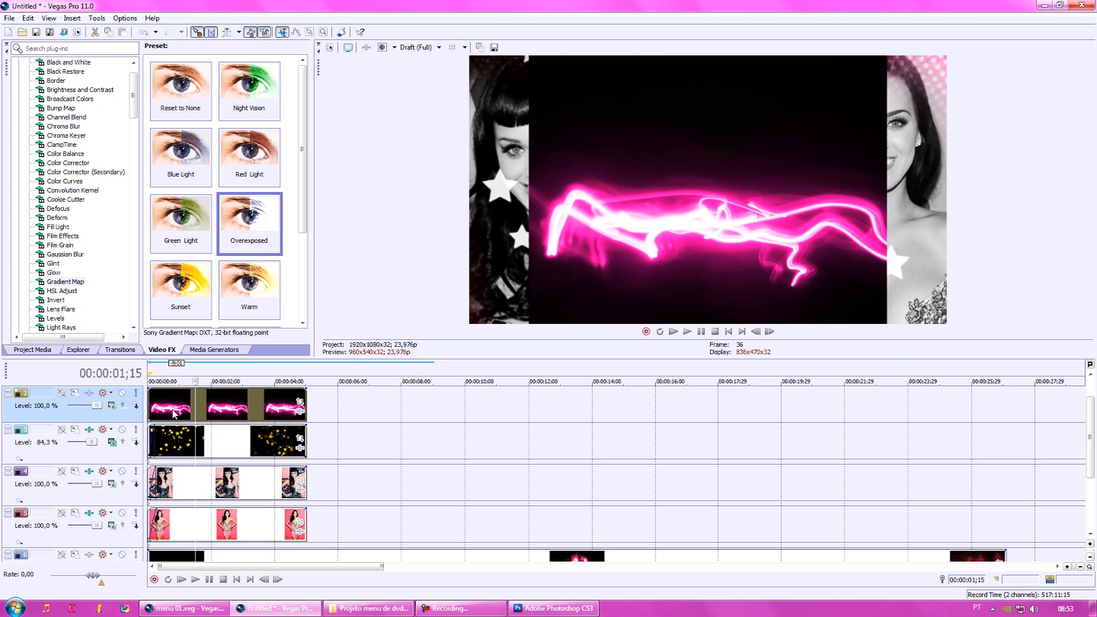
left_click(301, 406)
right_click(311, 361)
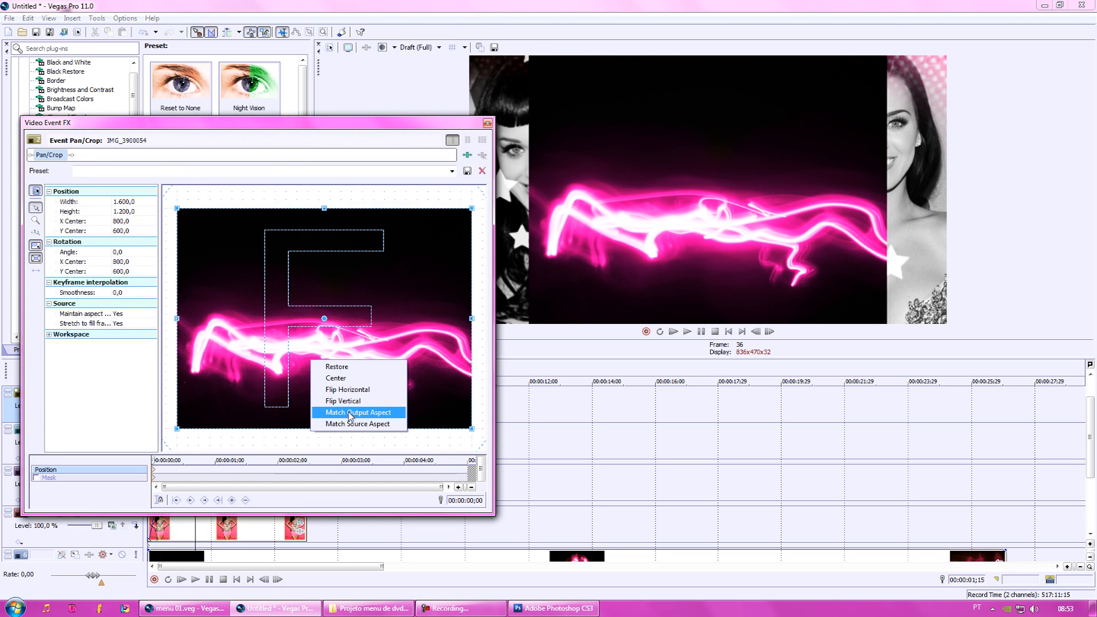
left_click(350, 412)
Step: Try shifting the light-streak clip's crop frame downward and shrinking it, and restore the frame to the output aspect
left_click_drag(371, 345, 371, 359)
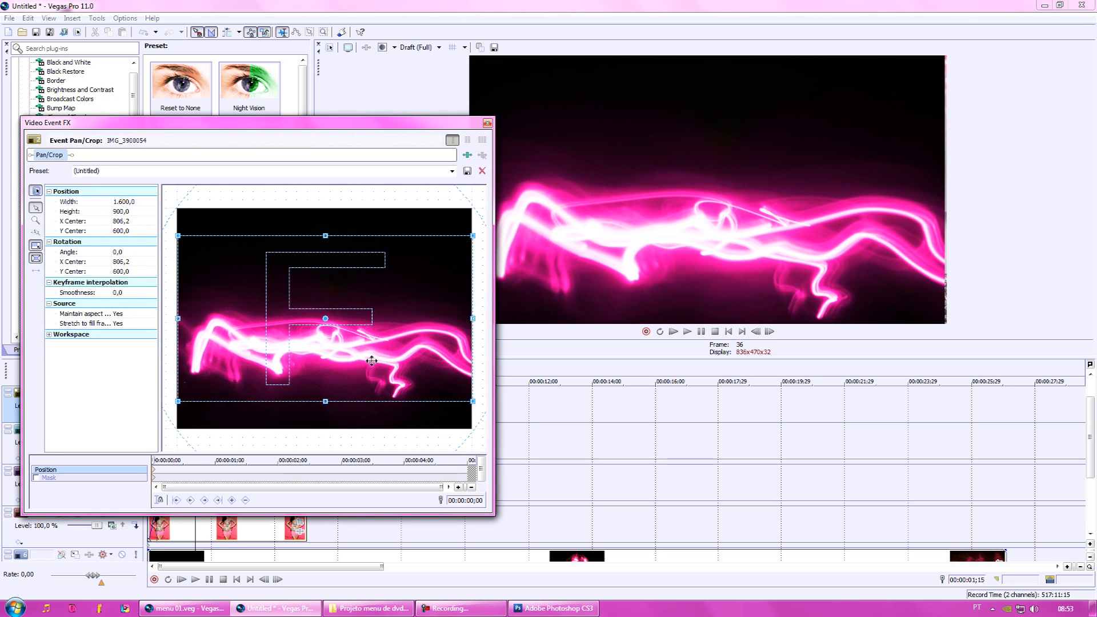
left_click_drag(379, 316, 380, 329)
right_click(381, 332)
left_click(421, 385)
left_click_drag(419, 344, 417, 350)
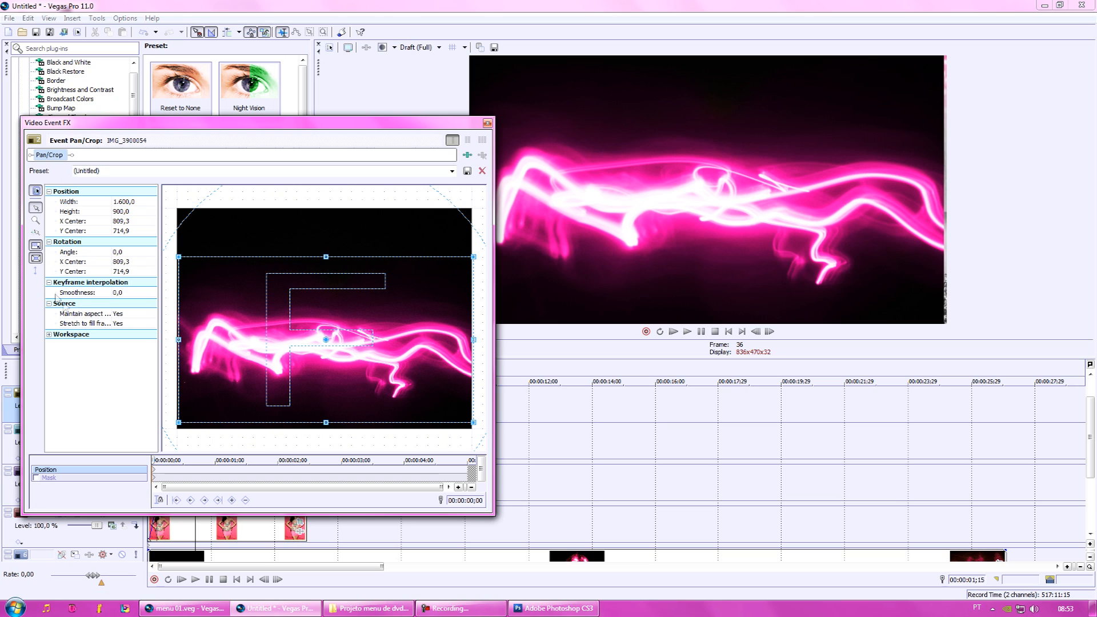
left_click_drag(178, 256, 186, 262)
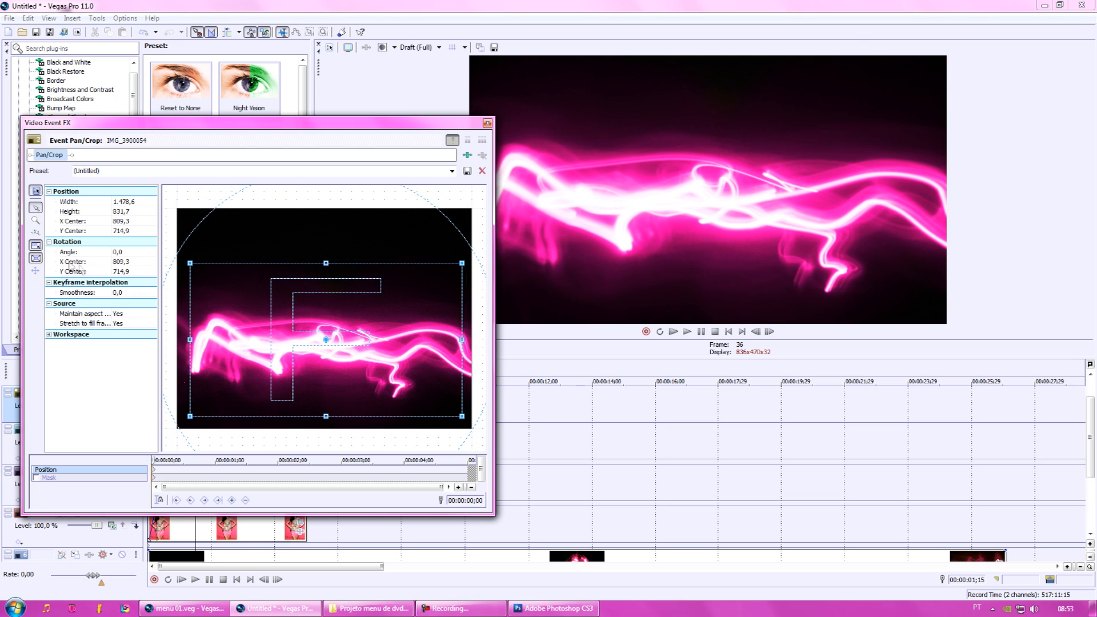
left_click_drag(240, 314, 242, 302)
right_click(248, 308)
left_click(302, 359)
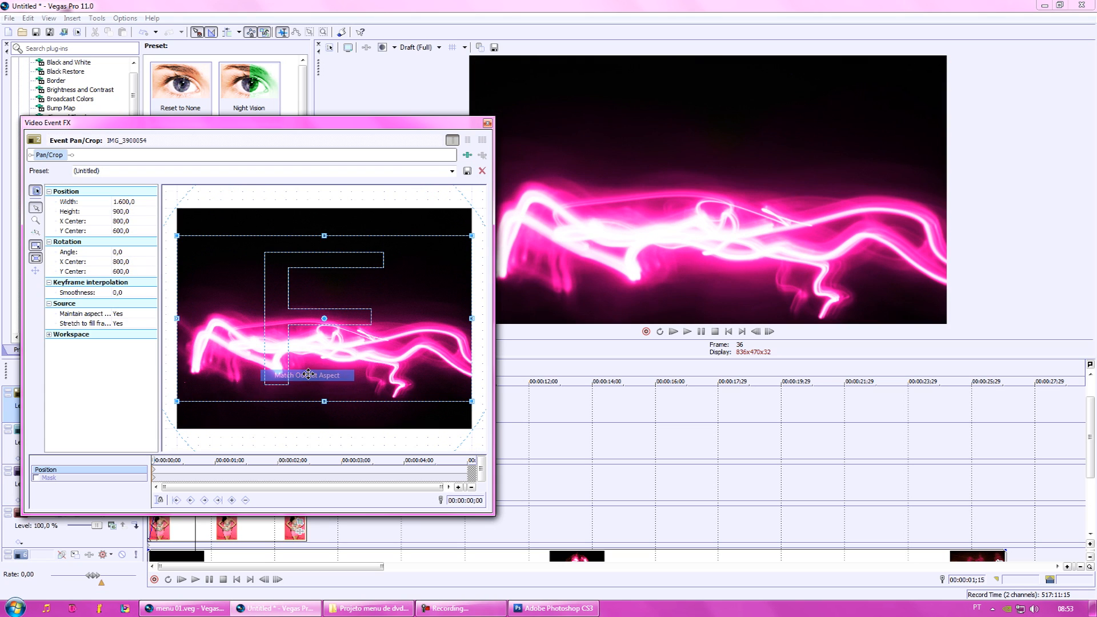
left_click(486, 124)
Step: Set the light-streak track's compositing mode to Screen and lower its level to 90.1%
left_click(110, 405)
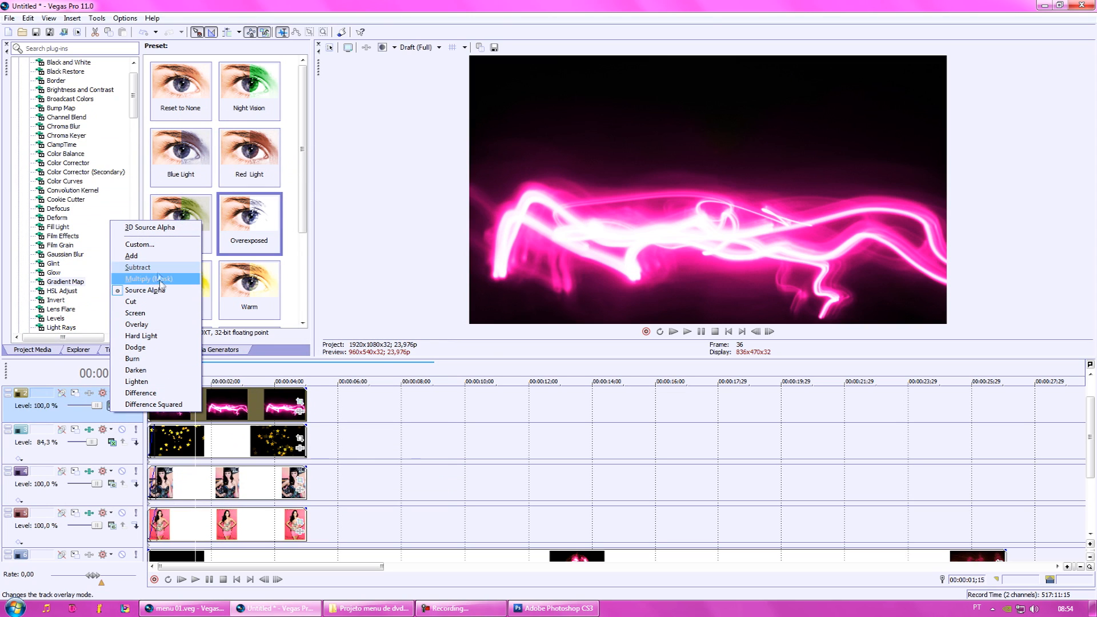
left_click(150, 313)
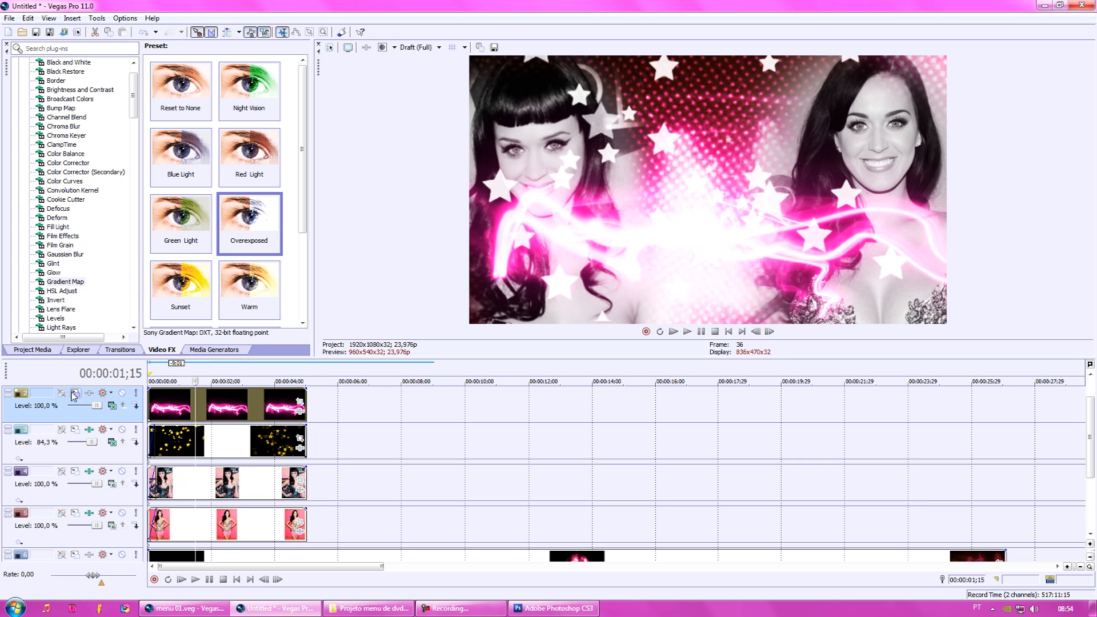
left_click_drag(97, 406, 95, 406)
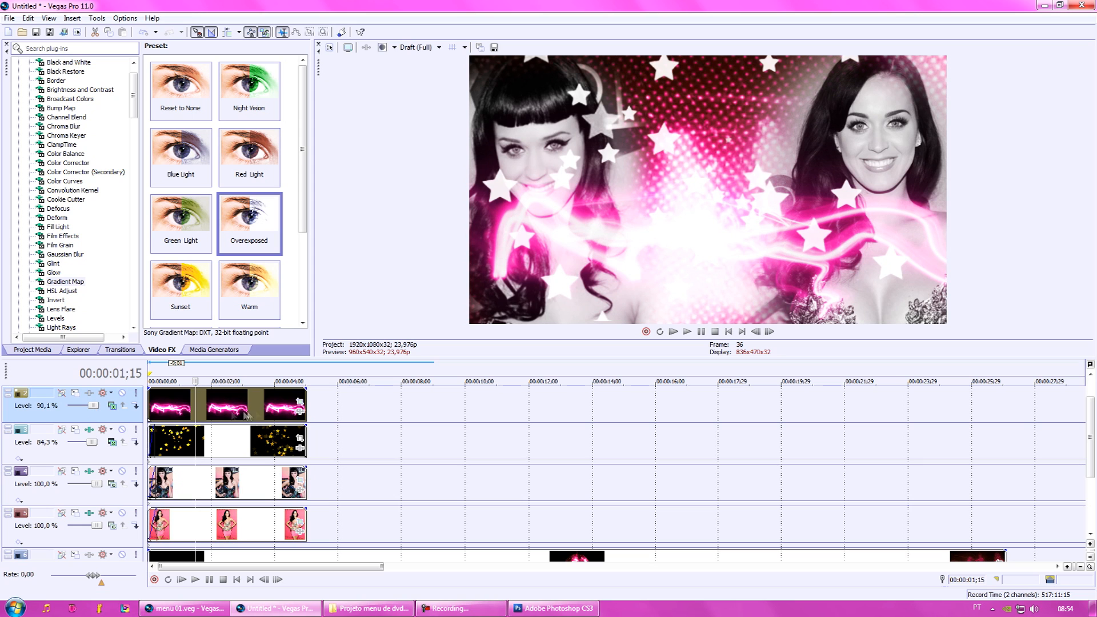
Step: Shift the light-streak clip's crop frame up to a Y center of about 513.1 and set its track level to 100%
left_click(300, 404)
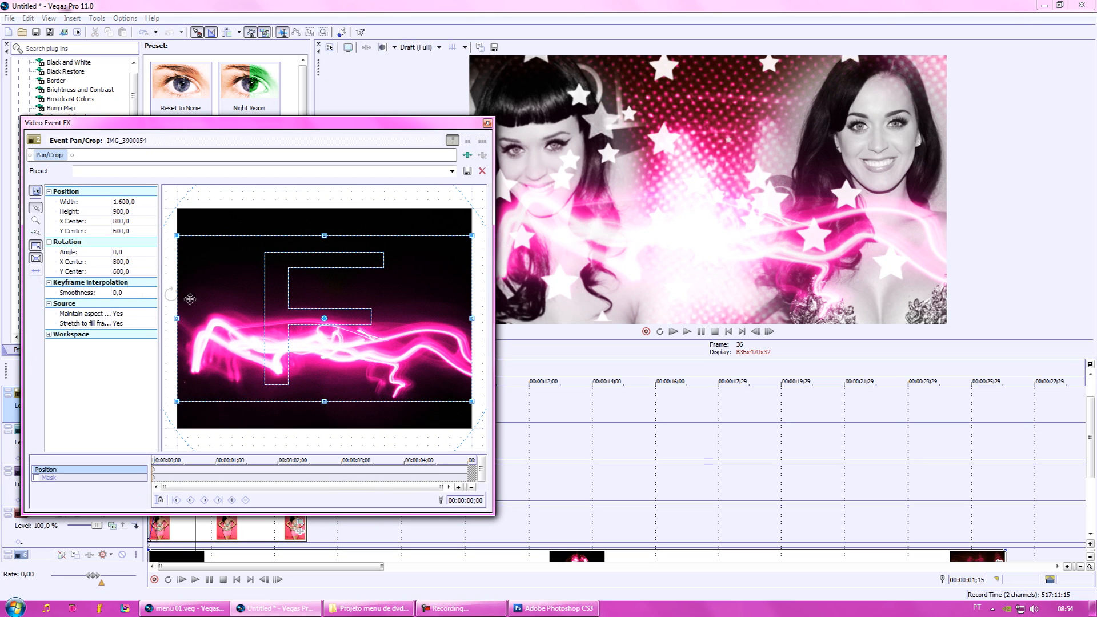
left_click_drag(241, 345, 246, 329)
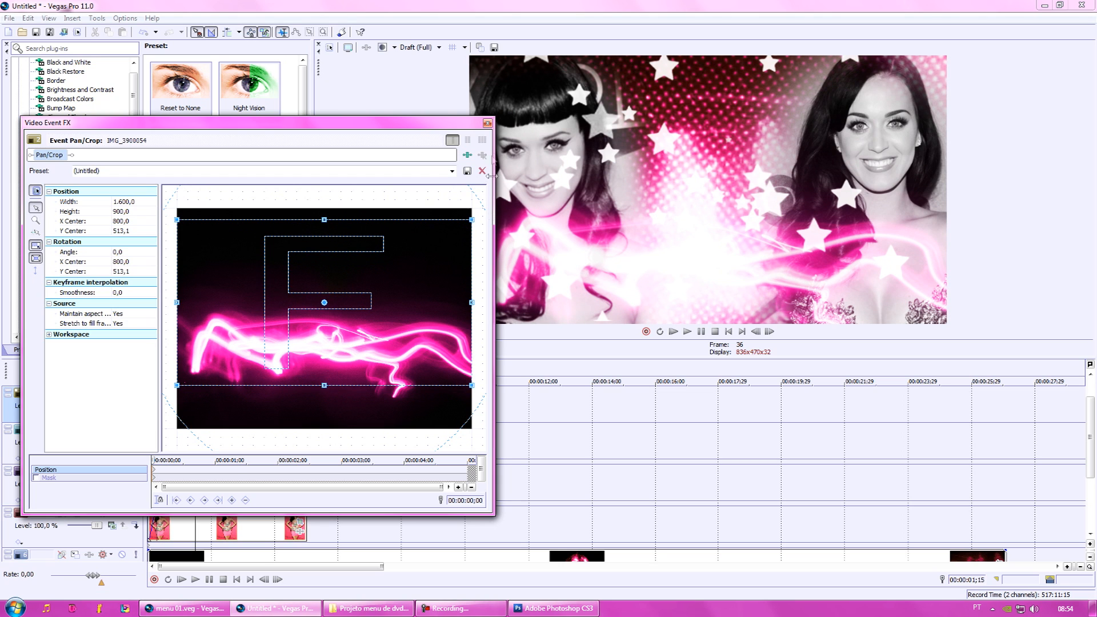
left_click(487, 123)
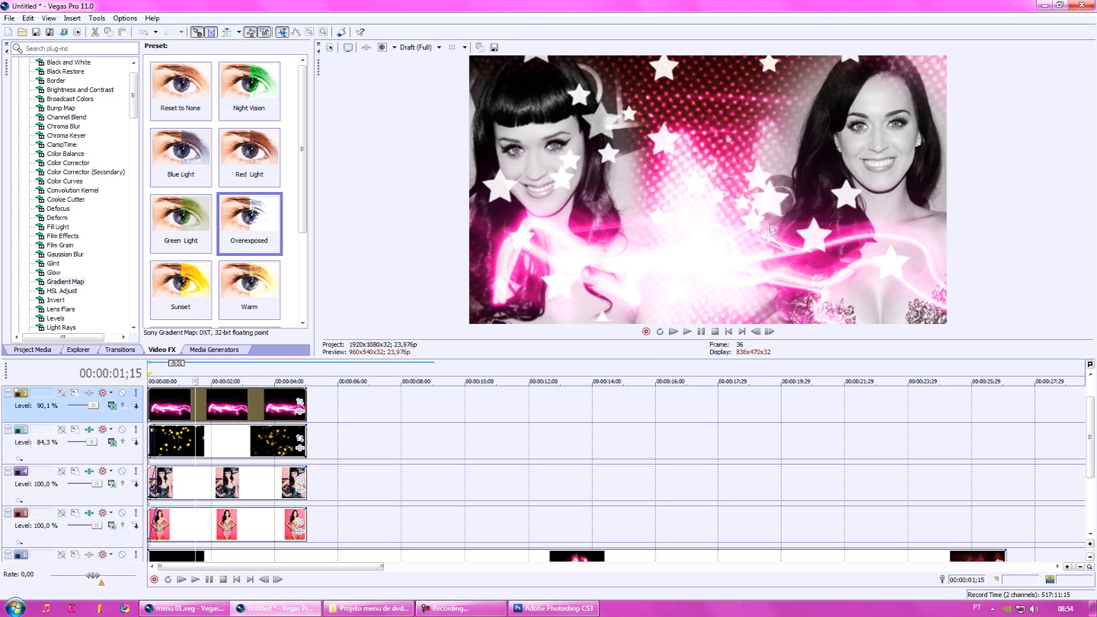
mouse_move(95, 410)
left_mouse_down()
mouse_move(57, 410)
mouse_move(107, 417)
left_mouse_up()
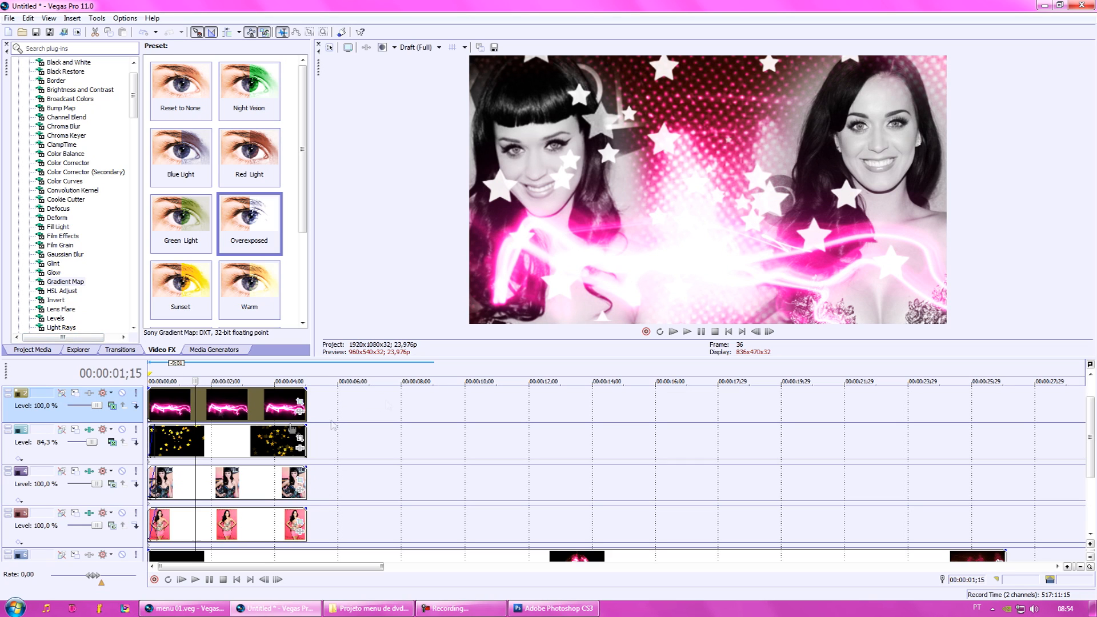
Step: Add a short fade-in to the light-streak clip and preview the composition from the beginning
left_click(236, 580)
left_click(196, 579)
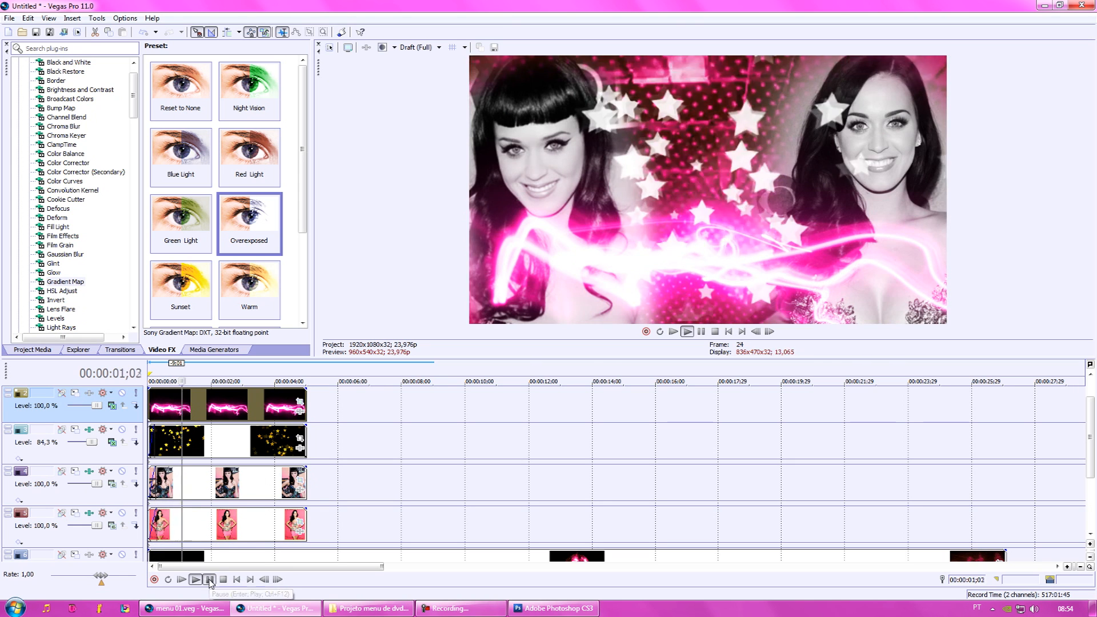
left_click(209, 579)
left_click_drag(149, 386, 154, 392)
left_click(236, 579)
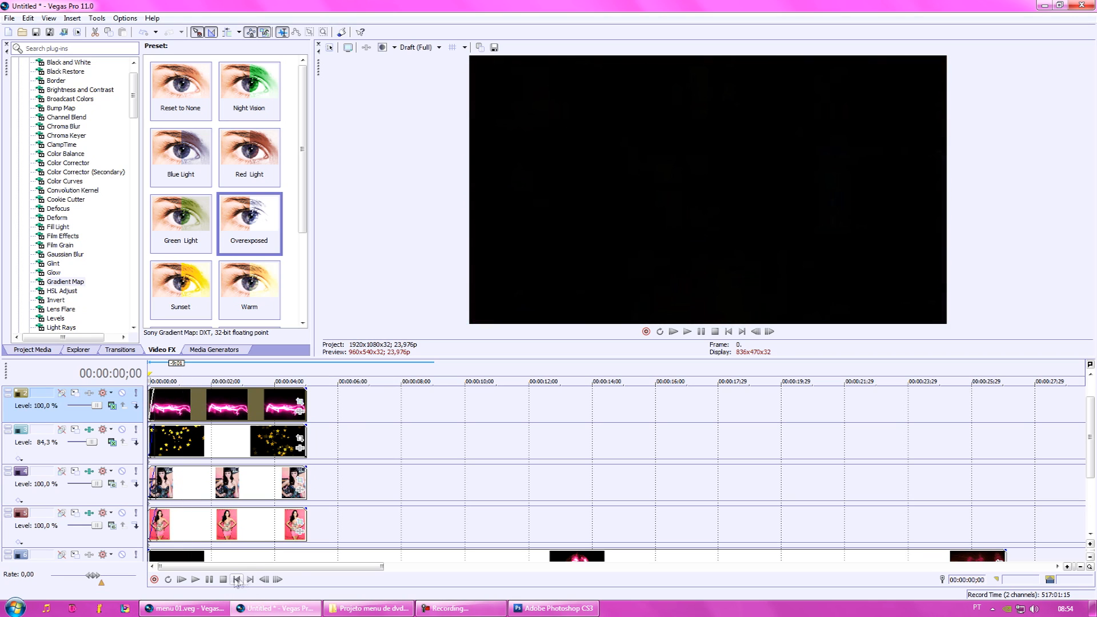
key("space")
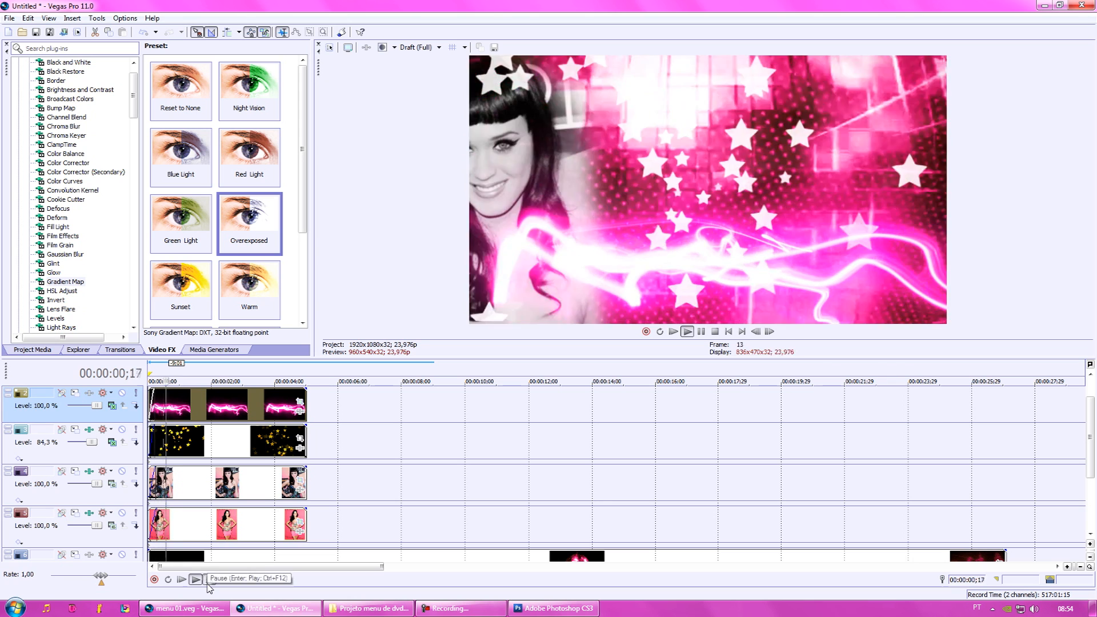
left_click(209, 581)
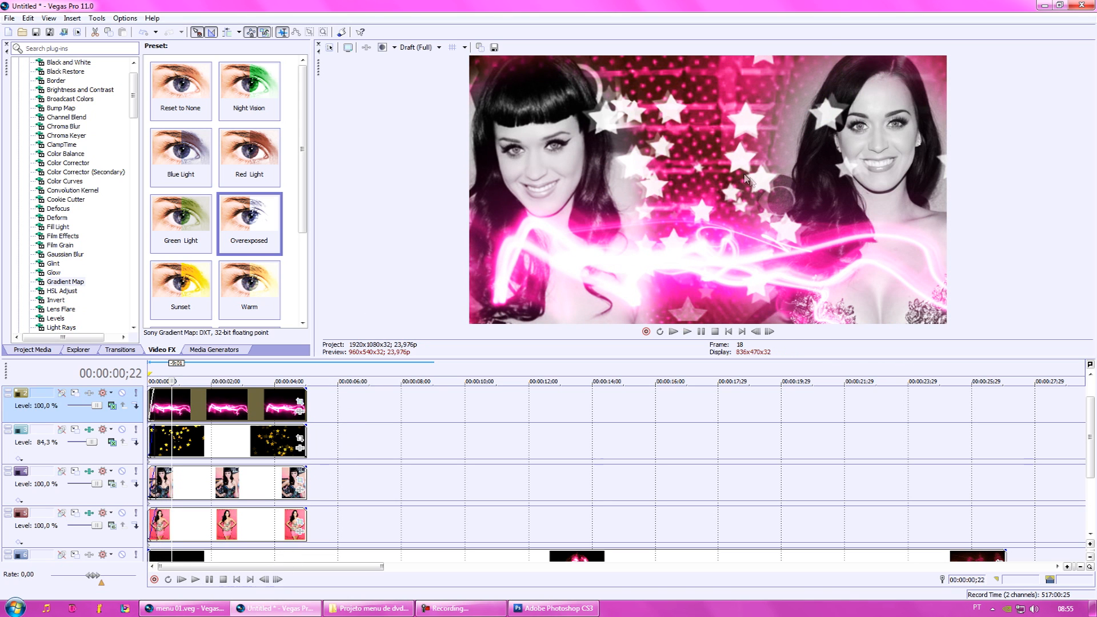
Step: Apply the Overexposed Gradient Map to the light-streak track, making the start opaque black and point 1 an opaque pink sampled from the preview
left_click_drag(246, 223, 114, 420)
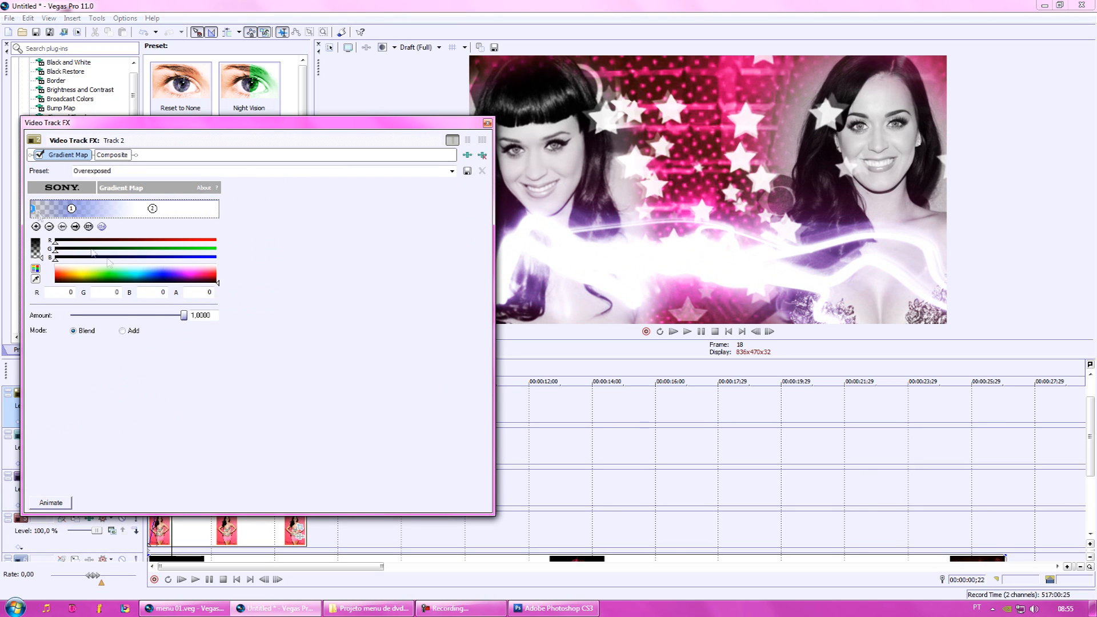
left_click(118, 275)
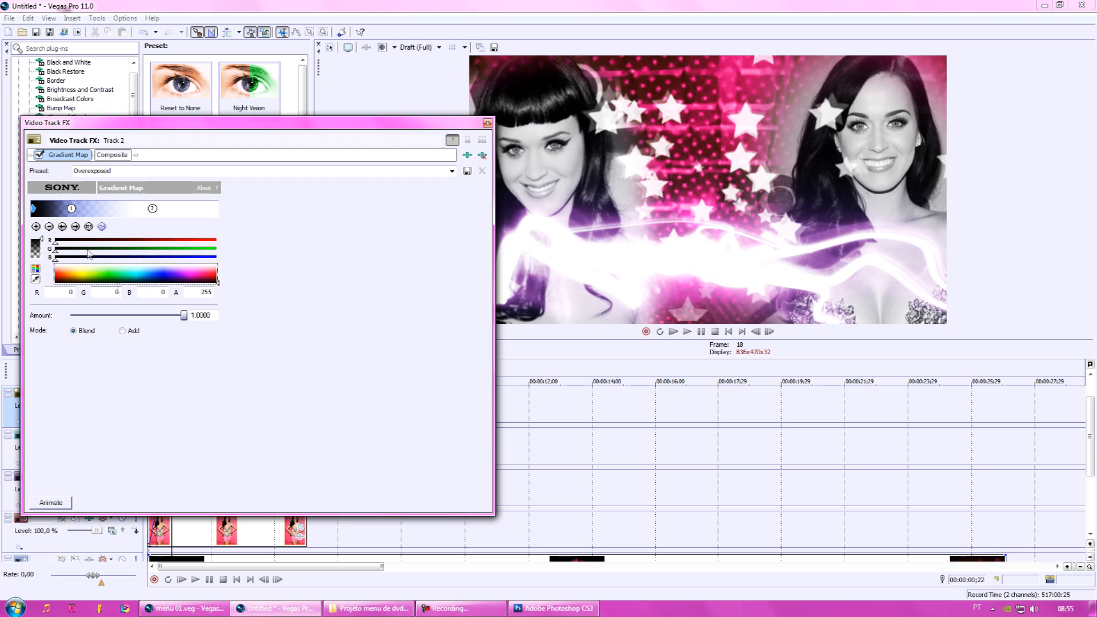
left_click_drag(78, 209, 80, 208)
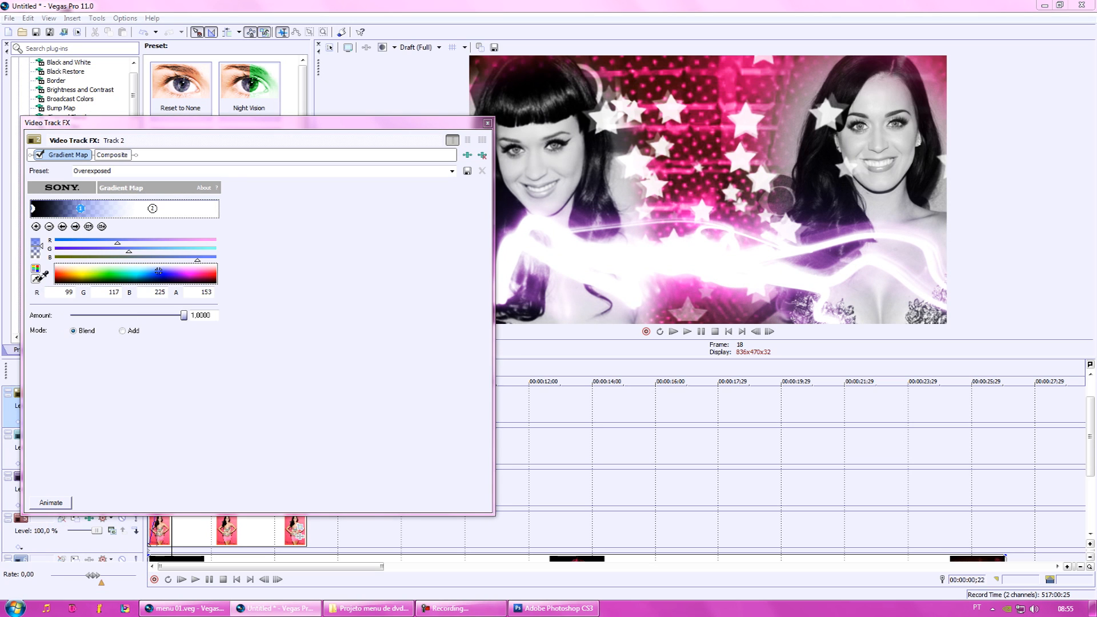
left_click(725, 82)
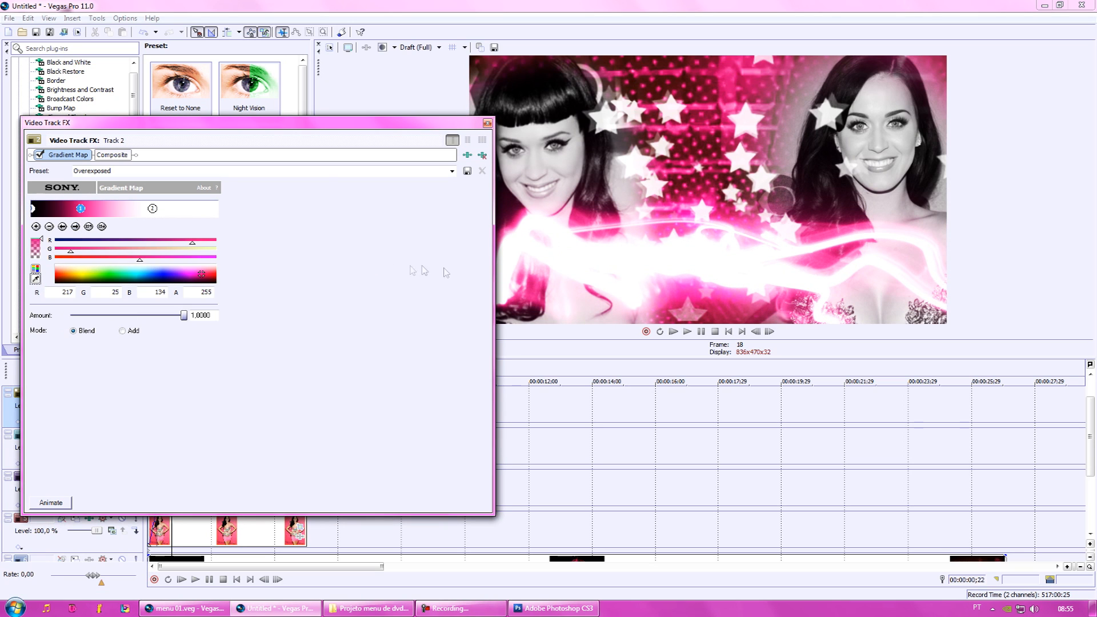
Step: Move the gradient's point 2 to the far end and point 1 to slightly before the middle
left_click_drag(156, 212, 226, 211)
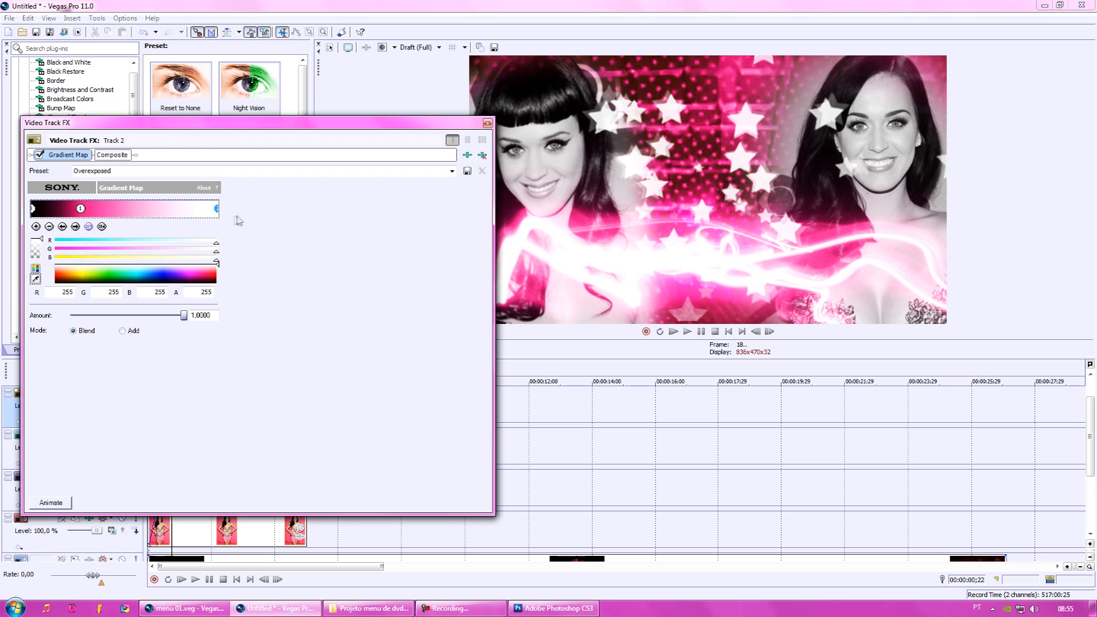
left_click_drag(81, 209, 116, 209)
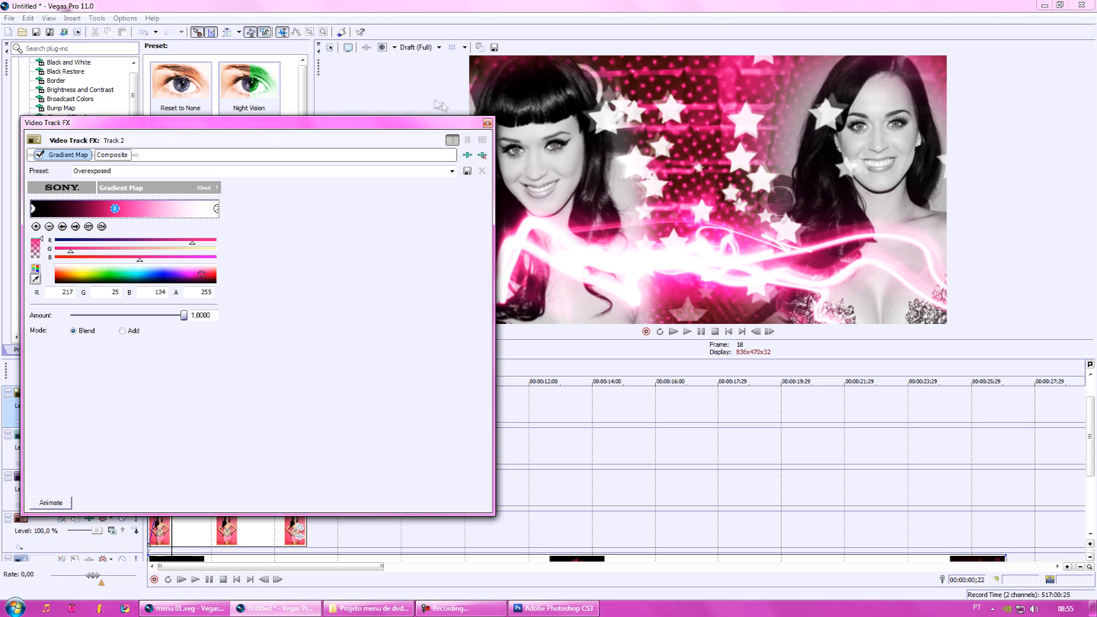
left_click(487, 124)
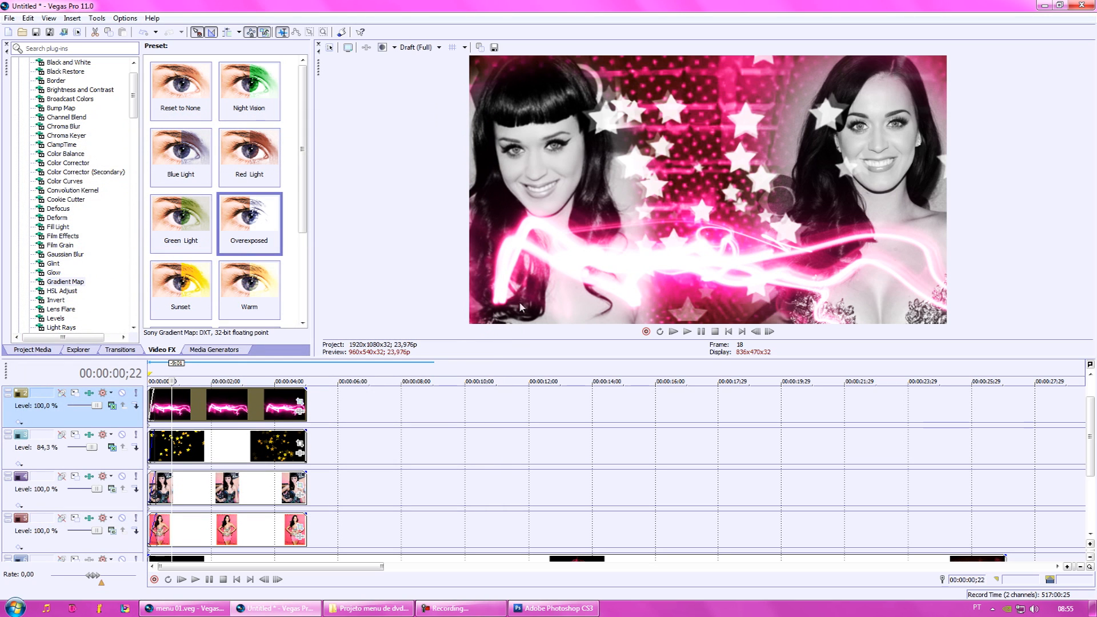
Step: Resample gradient point 1 from the pink background as RGB 212, 21, 129 and move it to about 60% along the gradient
left_click(89, 393)
left_click(114, 208)
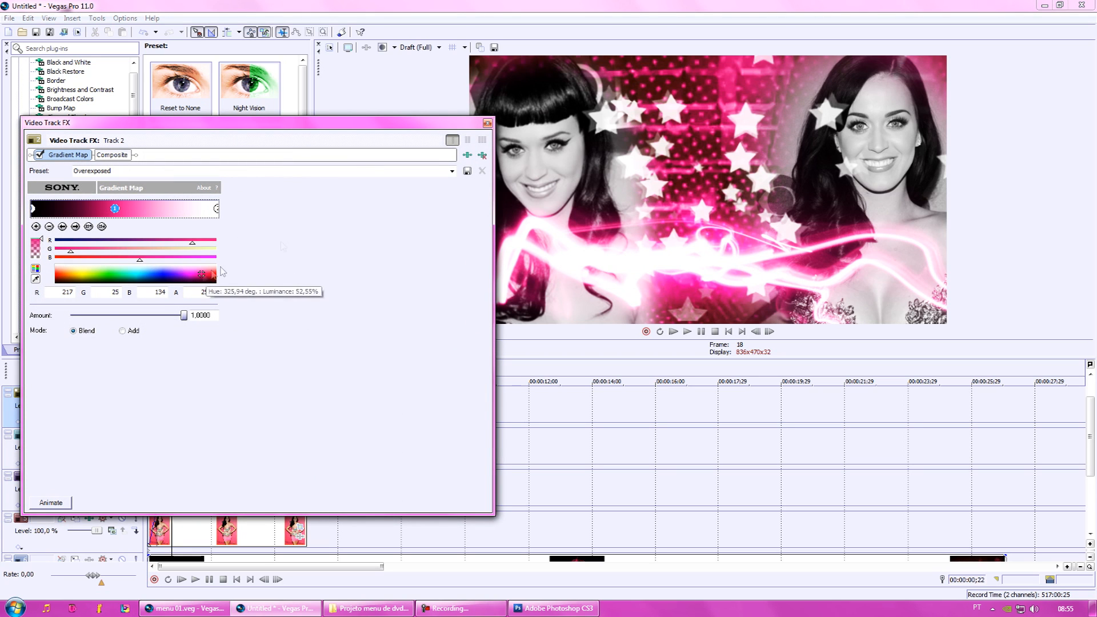
left_click(36, 279)
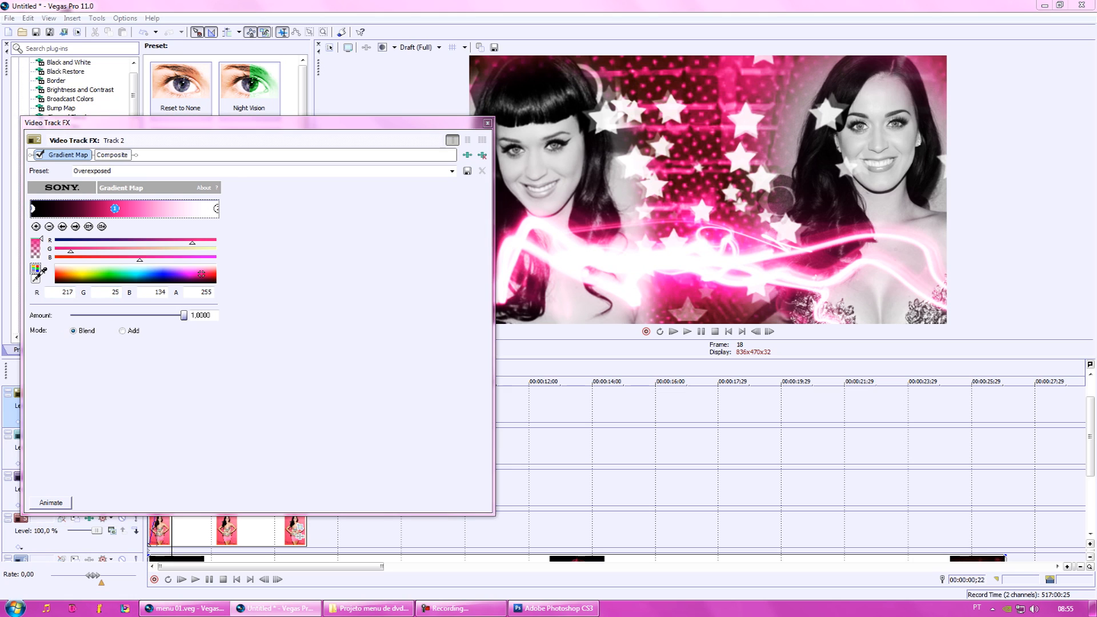
left_click(726, 132)
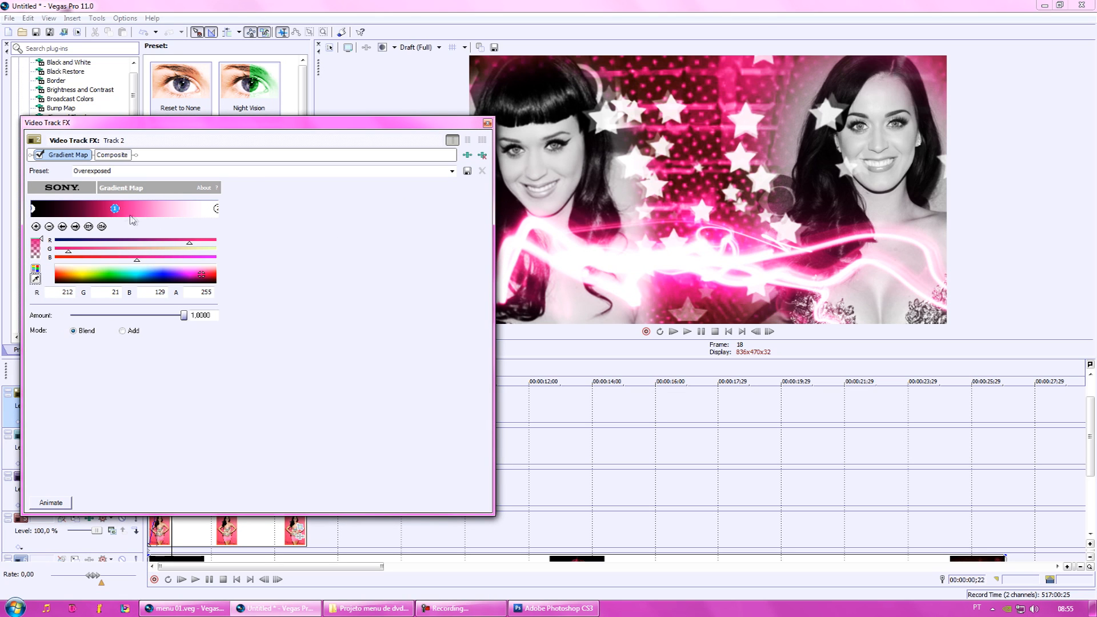
left_click_drag(117, 211, 149, 215)
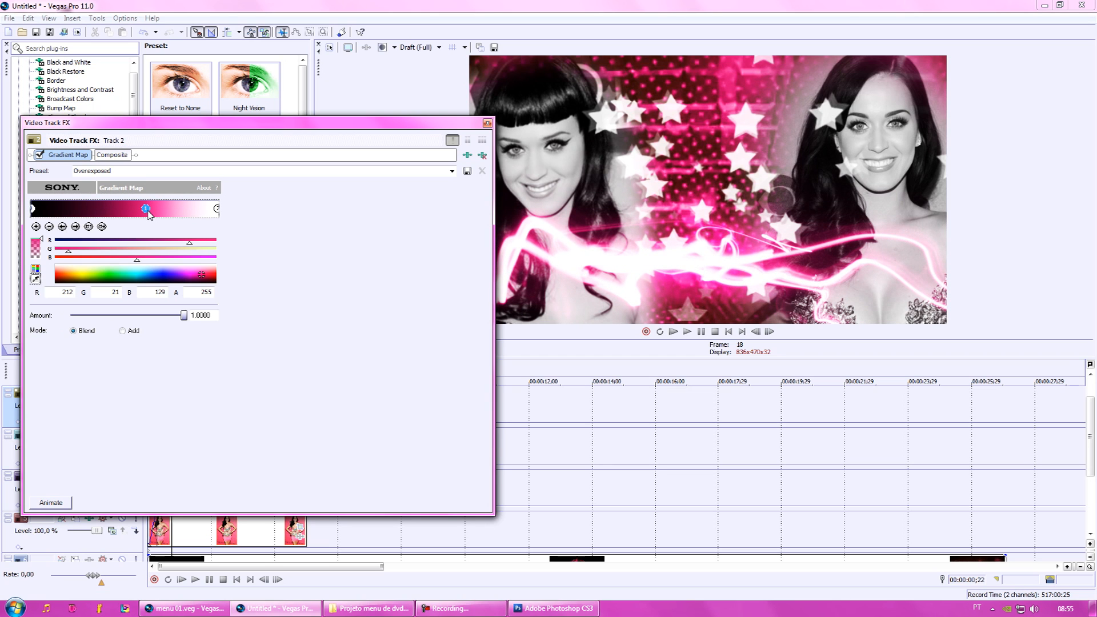
left_click(487, 123)
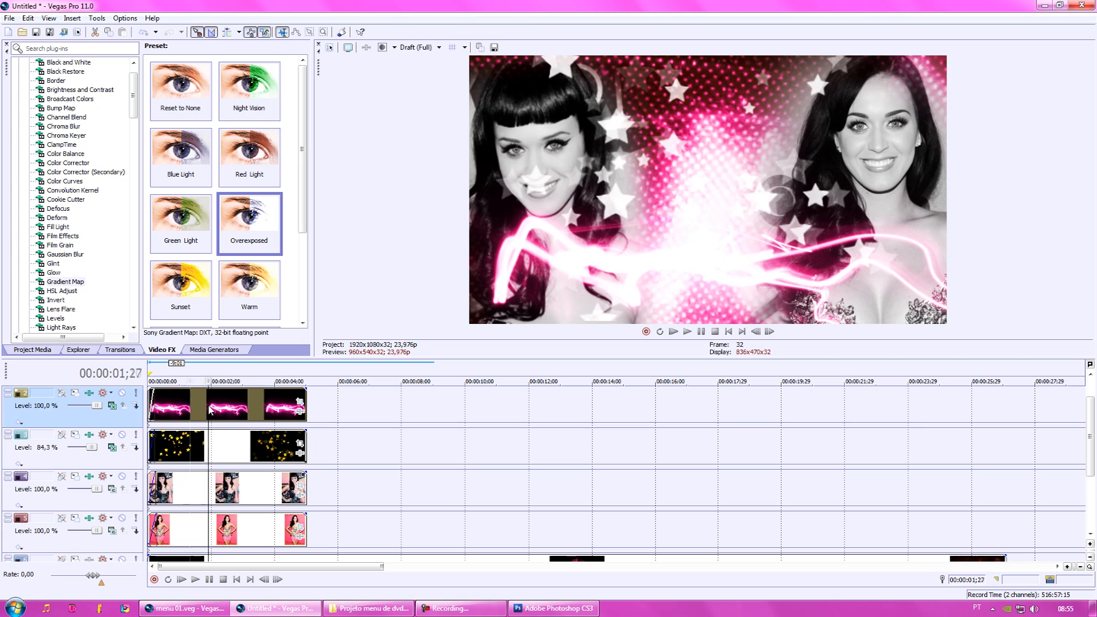
Step: Add the third-party NewBlue ME Earthquake effect after the Gradient Map on the light-streak track and dismiss the registration reminder
left_click(89, 393)
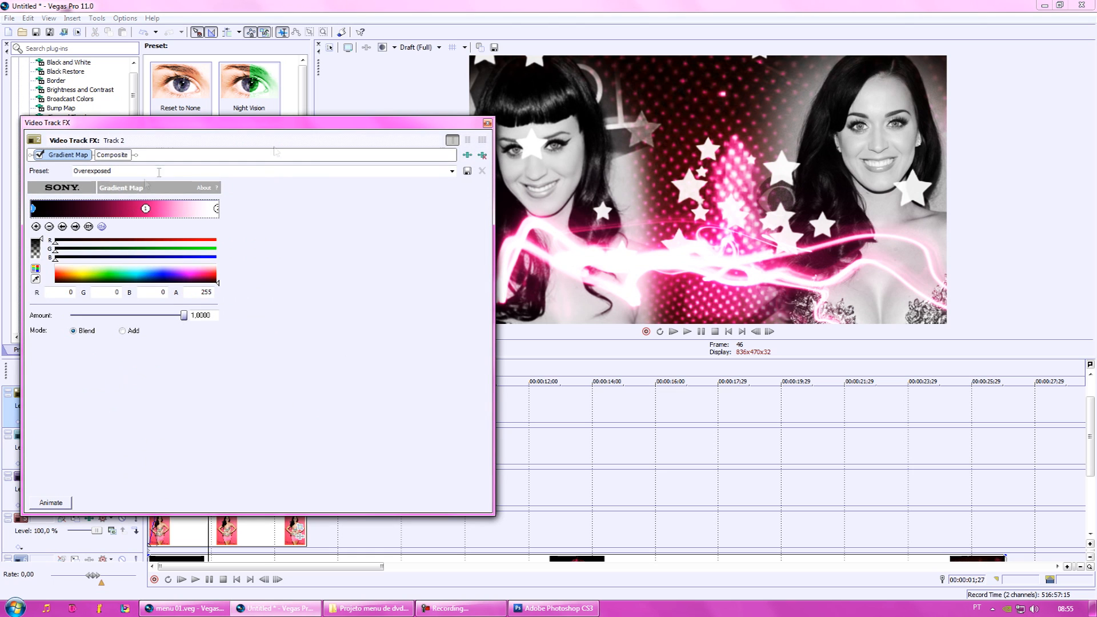
left_click(467, 155)
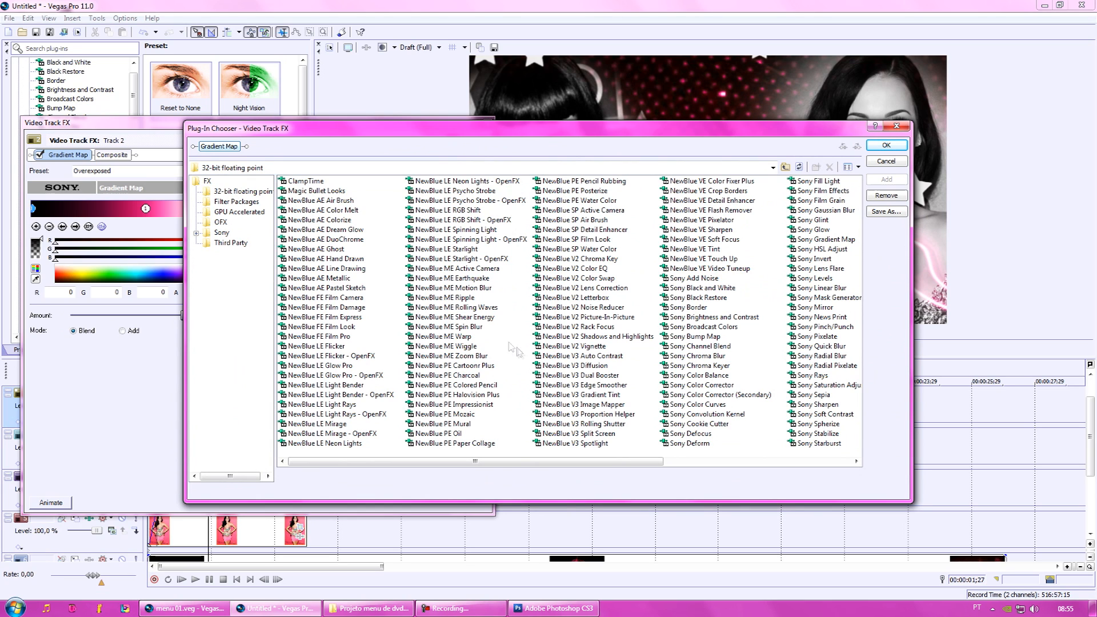
left_click(480, 316)
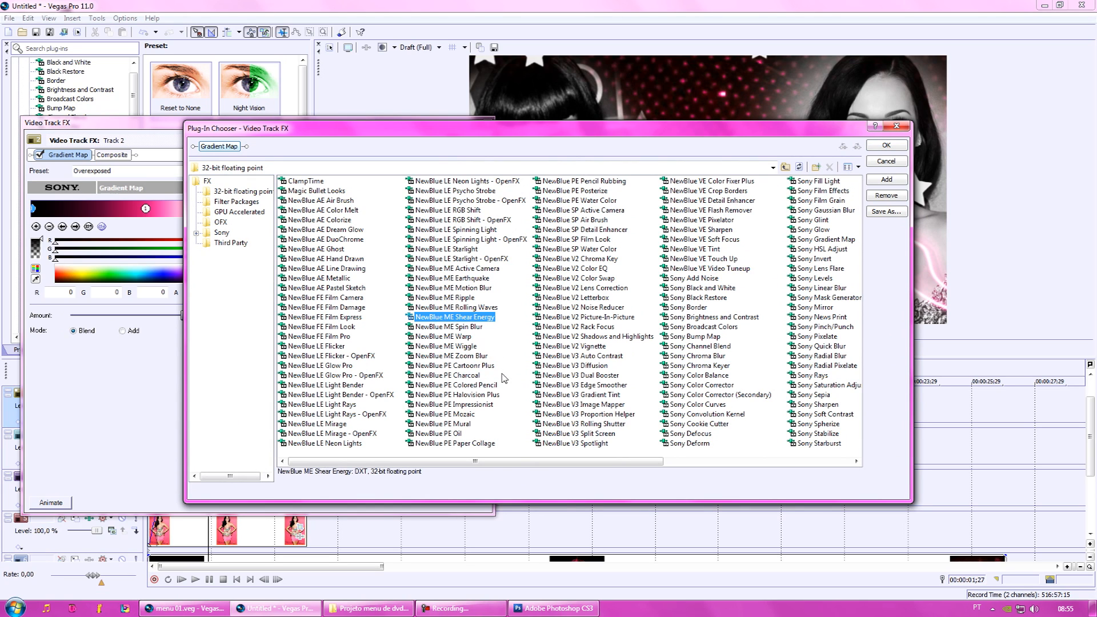
scroll(495, 368, "right", 2)
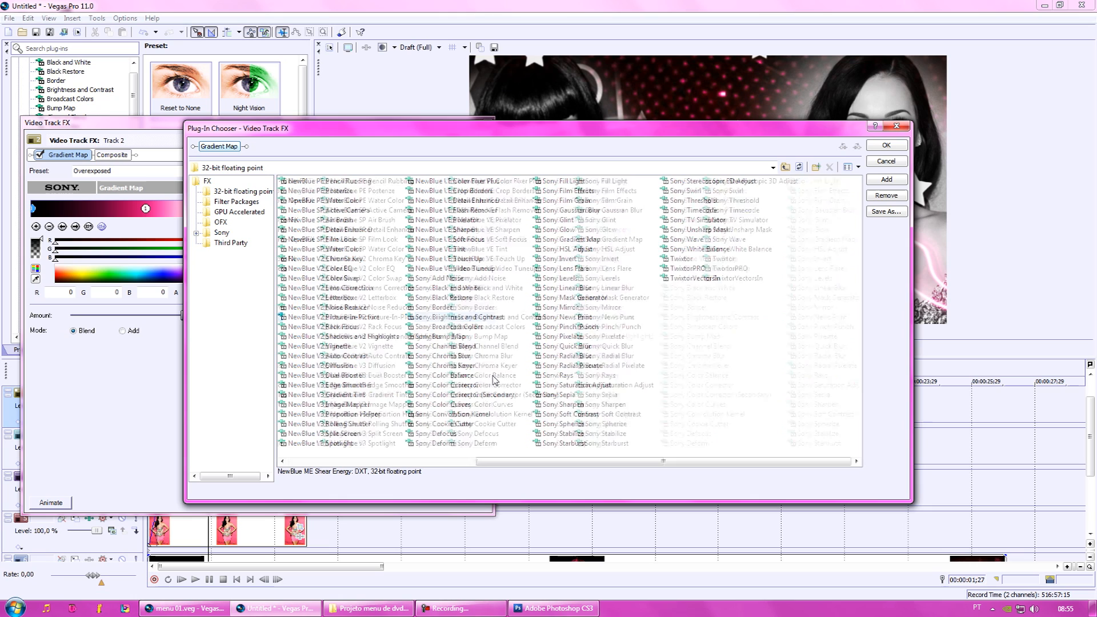
scroll(496, 380, "left", 2)
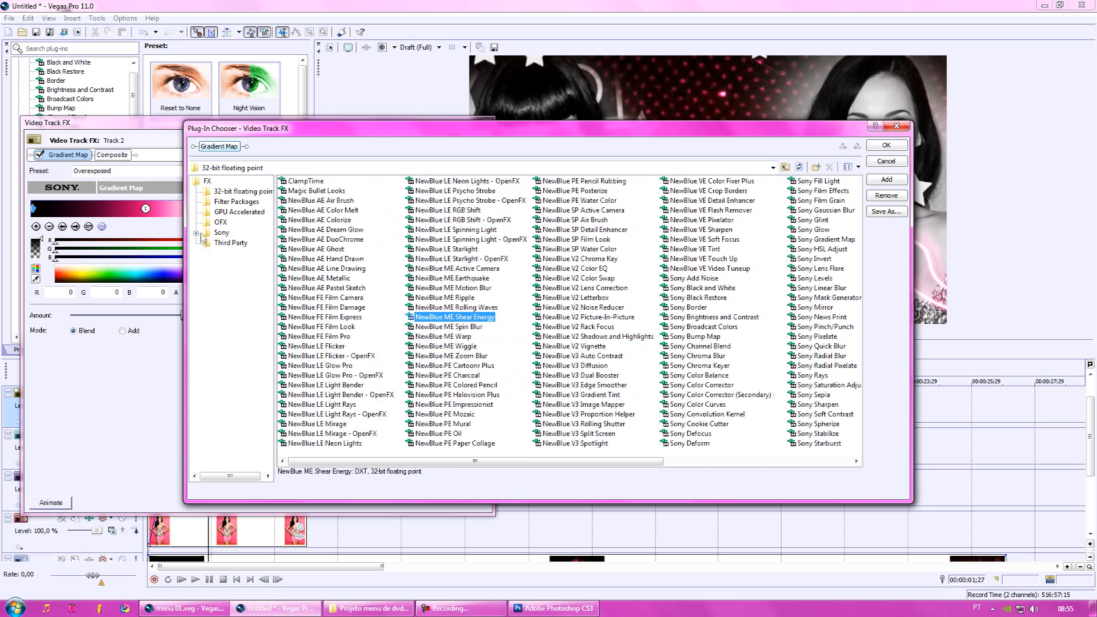
left_click(228, 243)
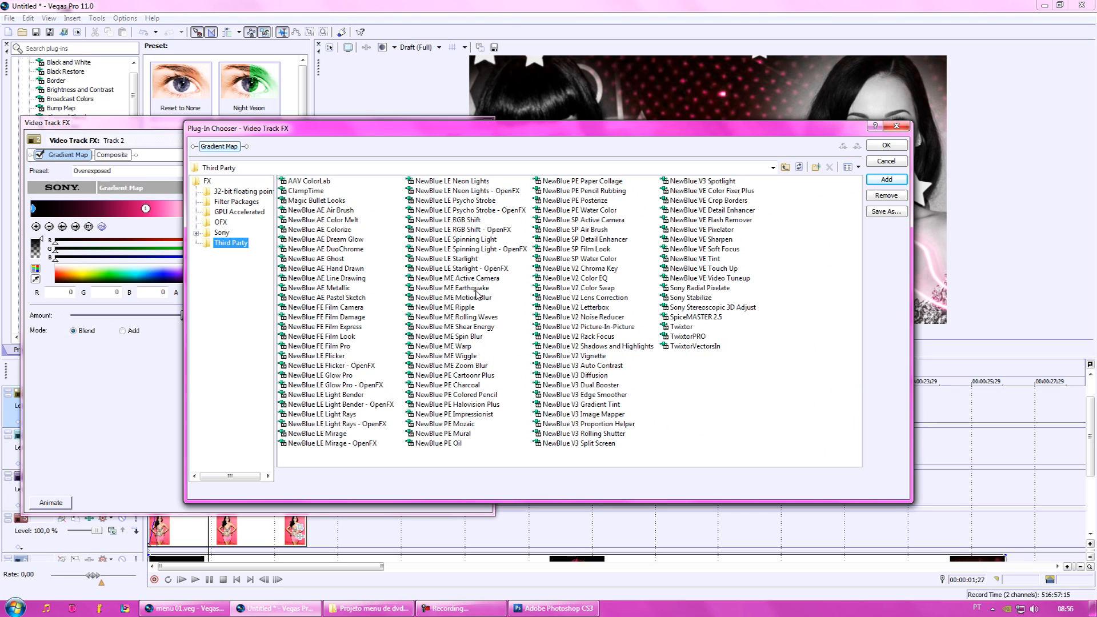
left_click(451, 288)
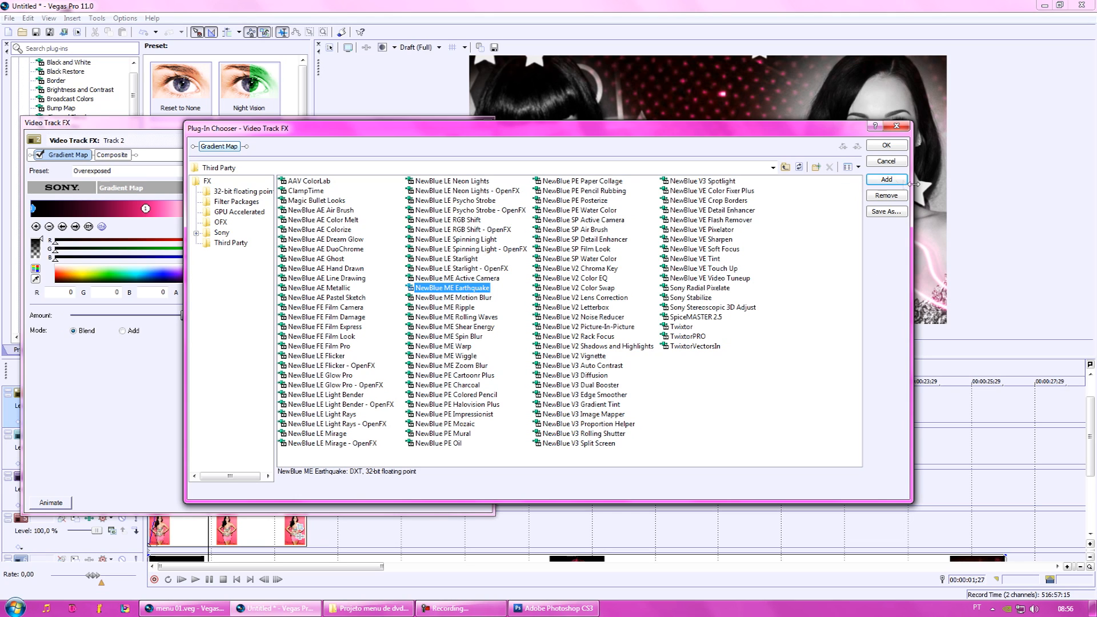
left_click(887, 181)
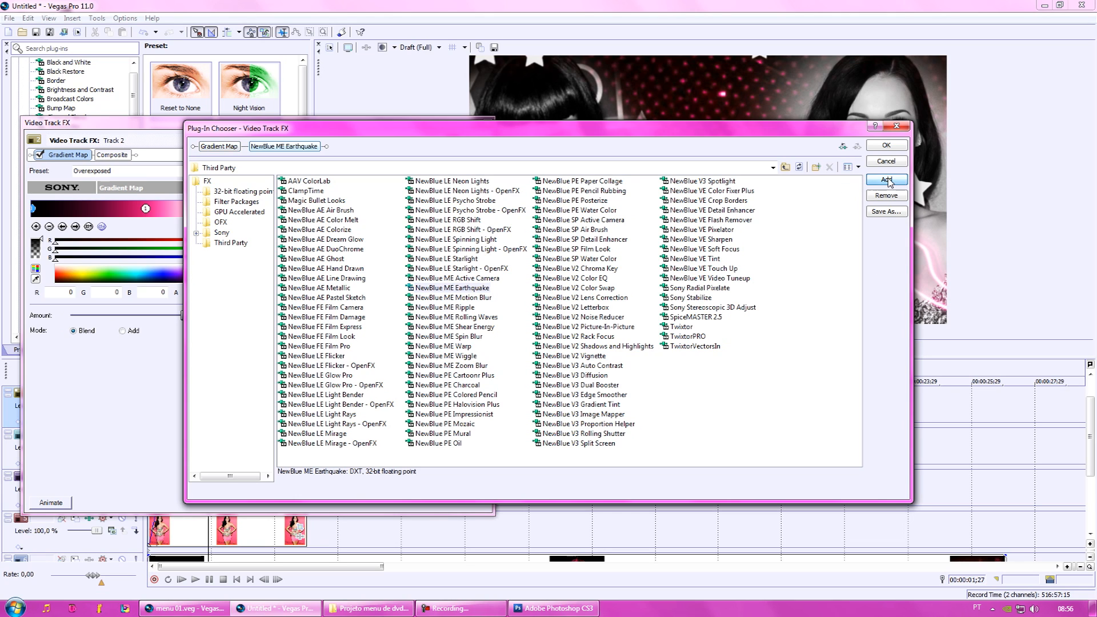
left_click(891, 147)
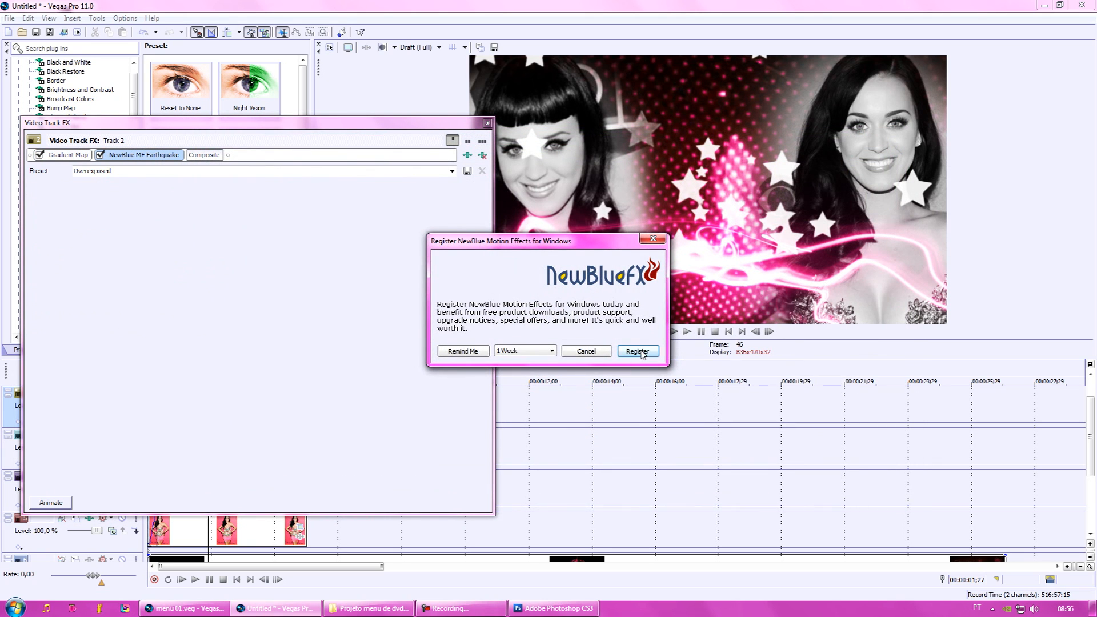
left_click(640, 352)
left_click(631, 360)
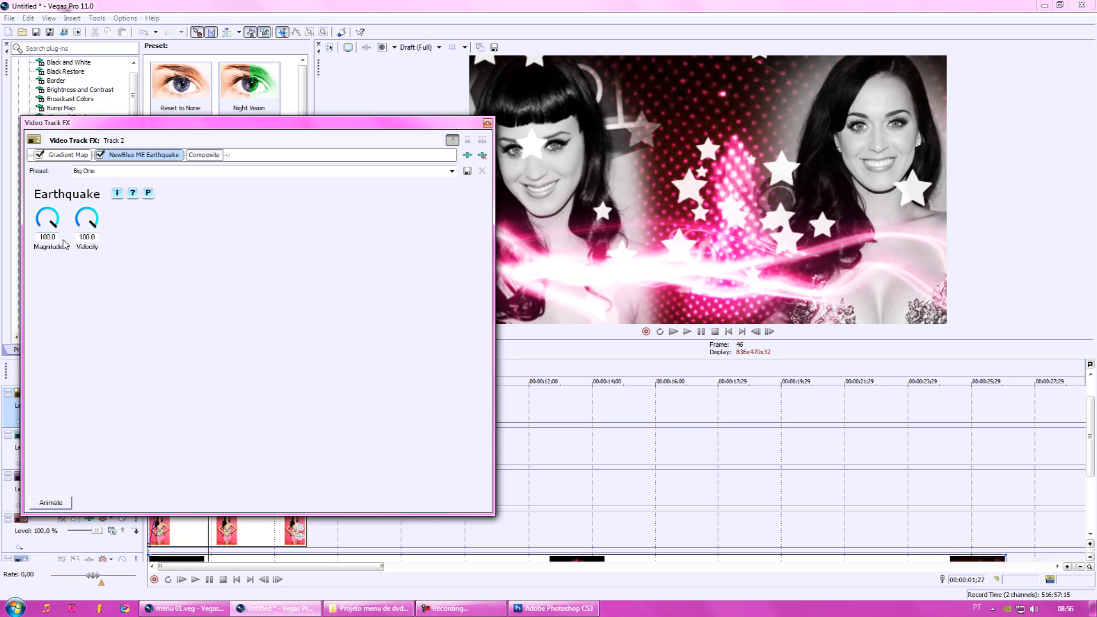
left_click(487, 124)
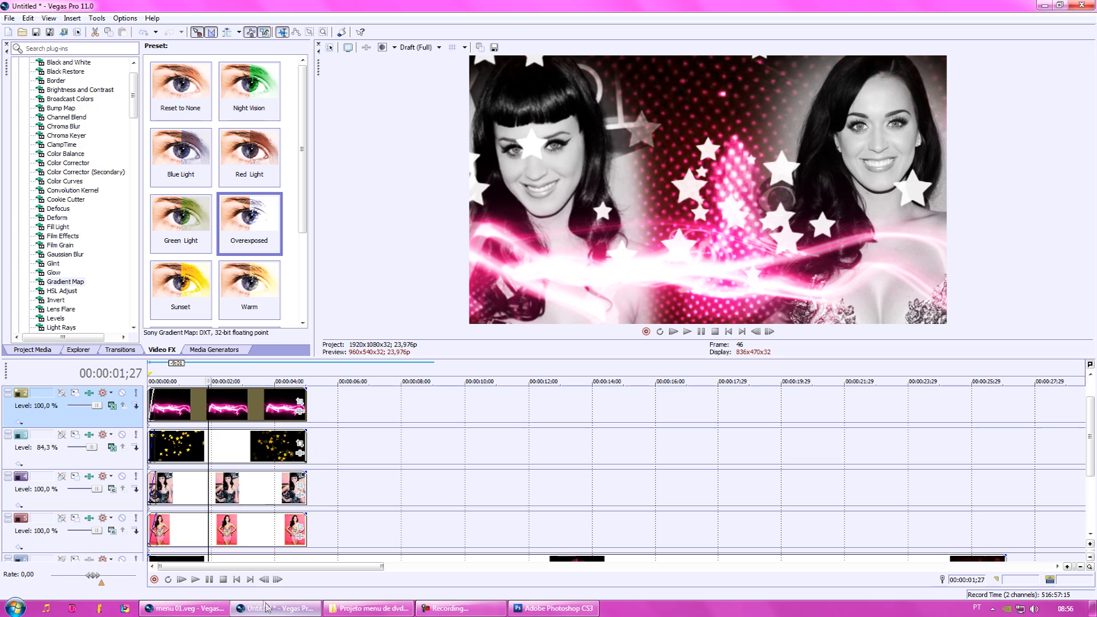
Step: Preview the composition from the beginning to check the light-streak movement
left_click(236, 579)
left_click(195, 579)
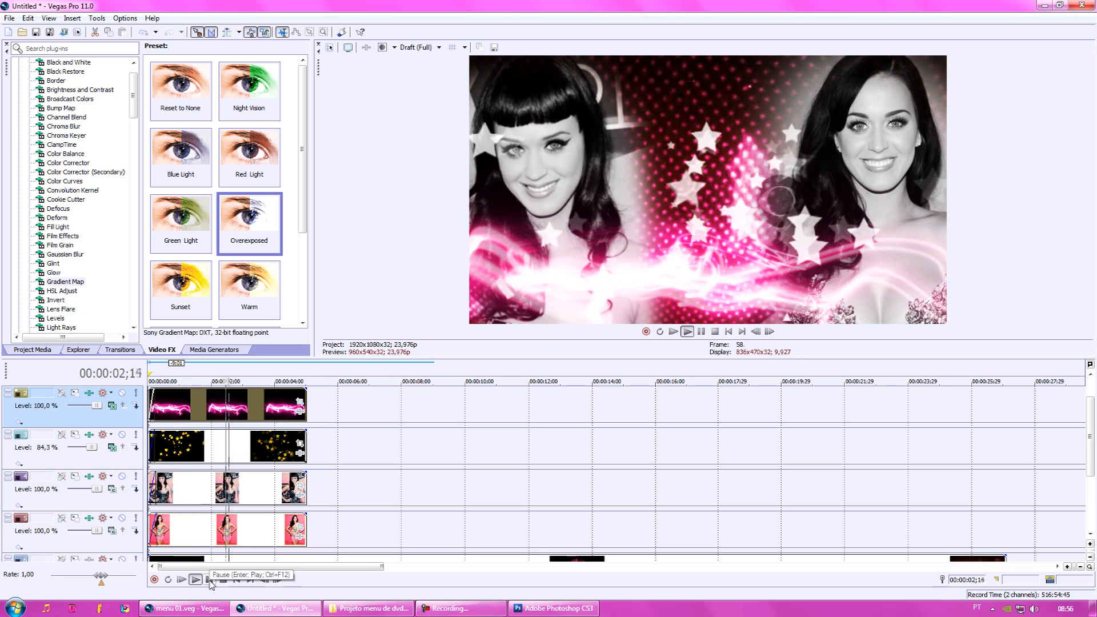
left_click(209, 579)
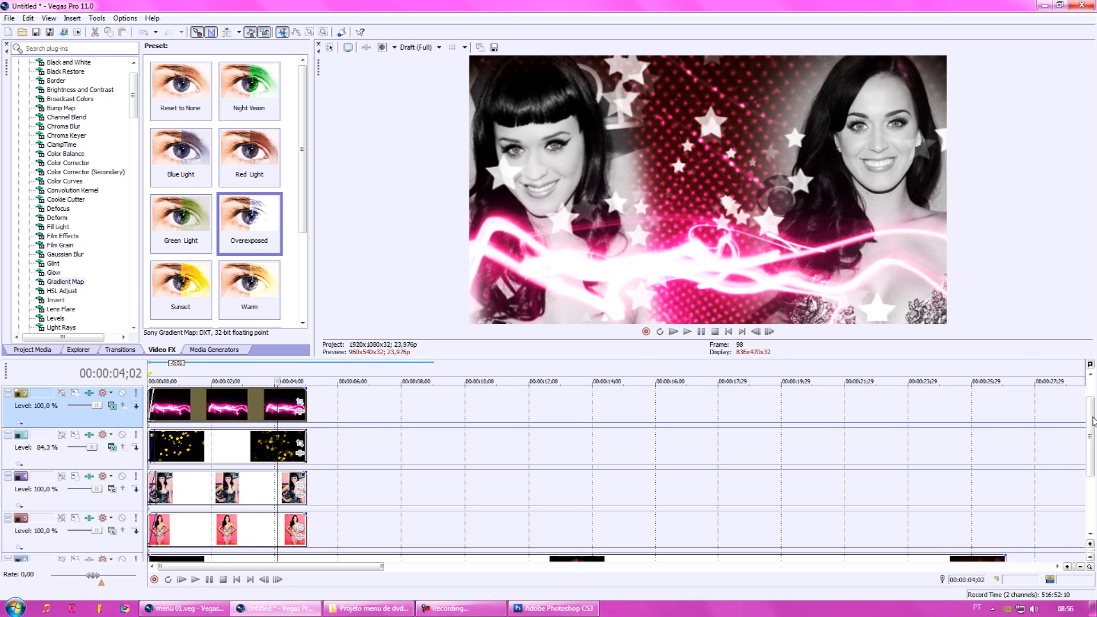
Step: Trim the end of the background dance video to 00:00:05;00 so it matches the clips above
left_click_drag(1094, 420, 1095, 394)
left_click(309, 440)
left_click_drag(1093, 425, 1091, 497)
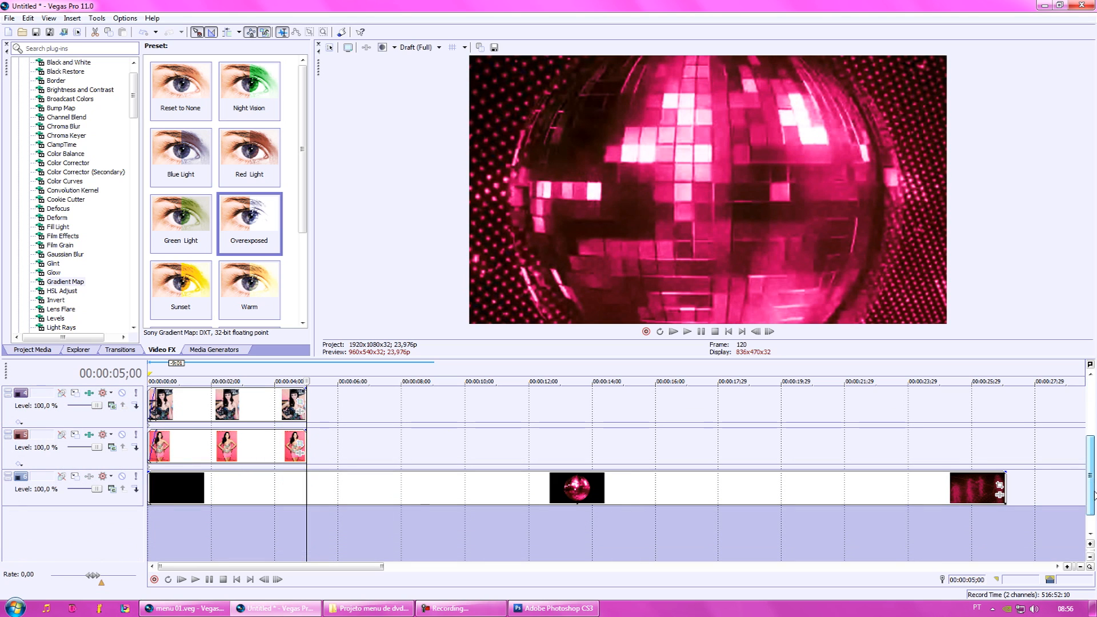
left_click(306, 480)
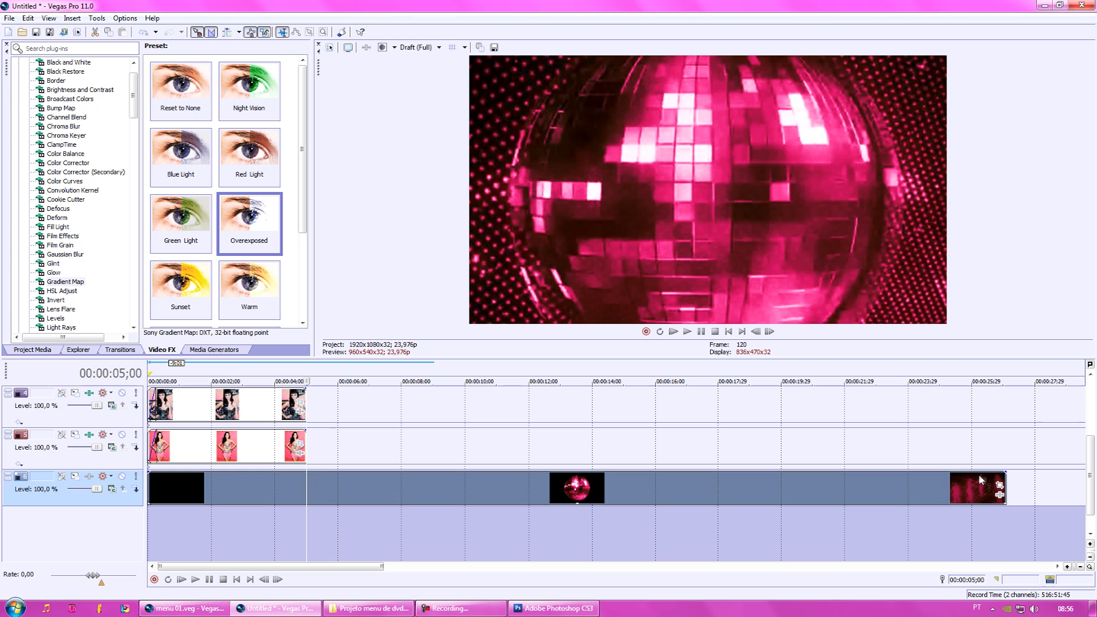
left_click_drag(998, 481, 300, 482)
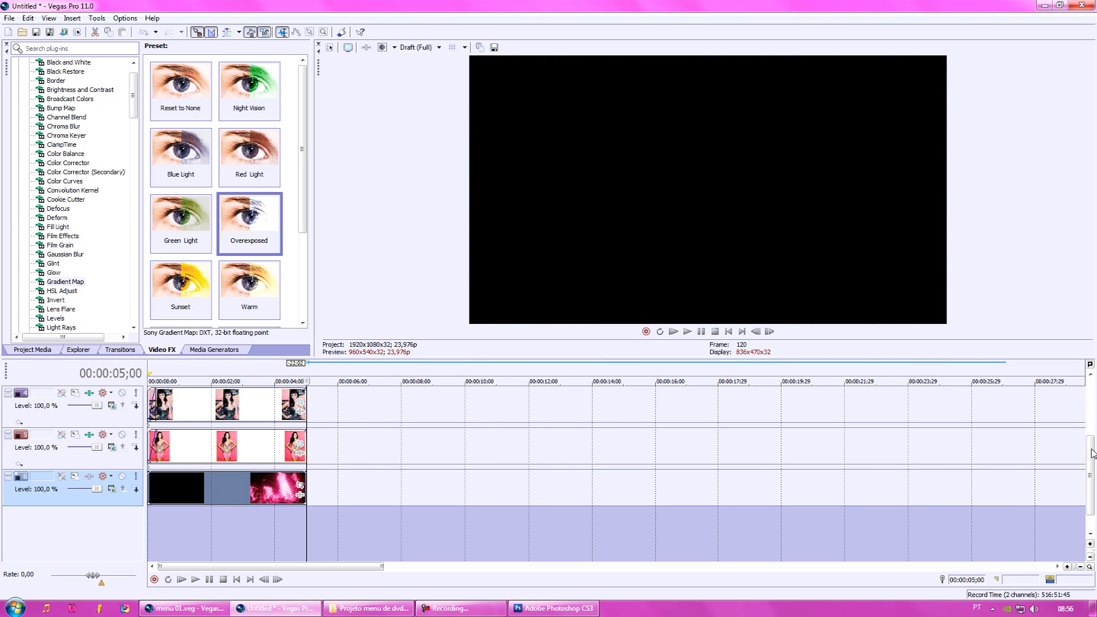
Step: Insert two more empty video tracks above the light-streak track and return to the start of the timeline
left_click_drag(1092, 453, 1091, 394)
left_click(9, 18)
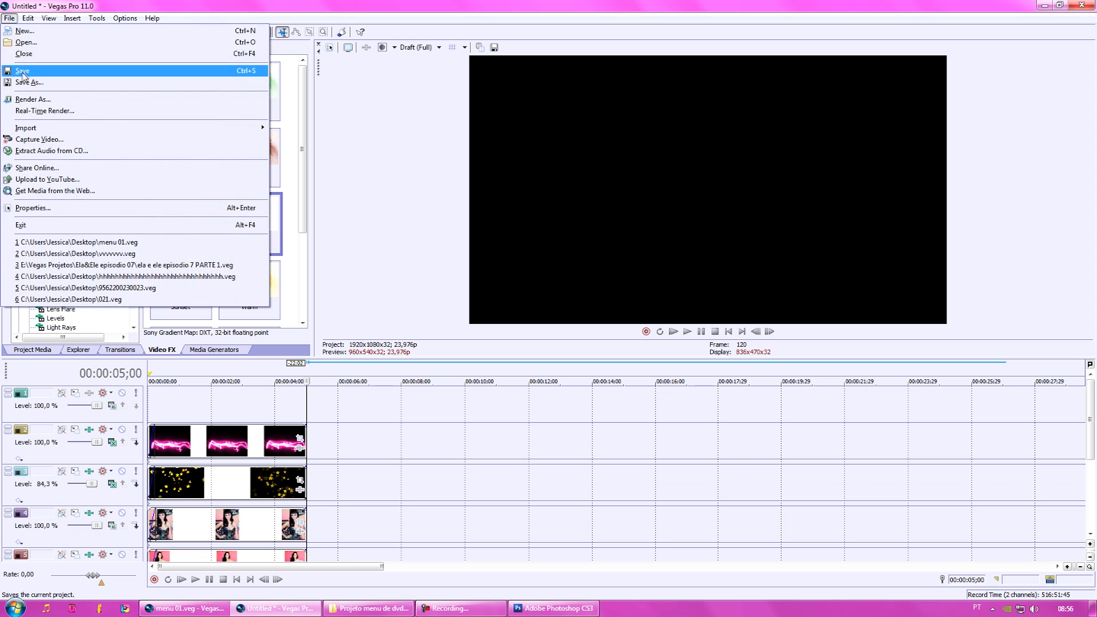
left_click(307, 408)
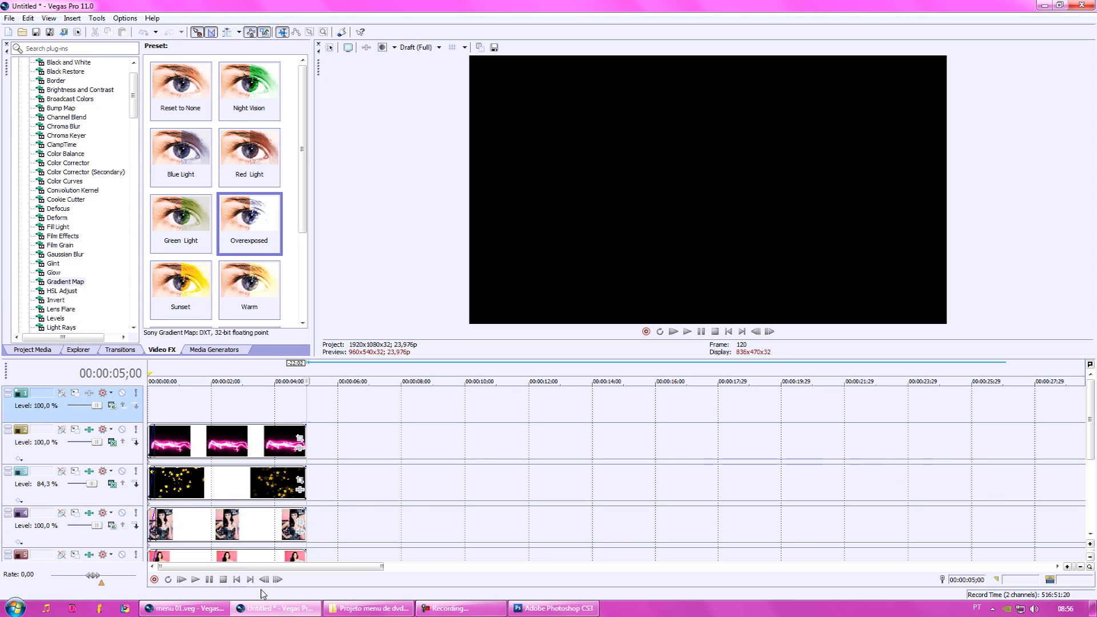
left_click(236, 579)
right_click(355, 404)
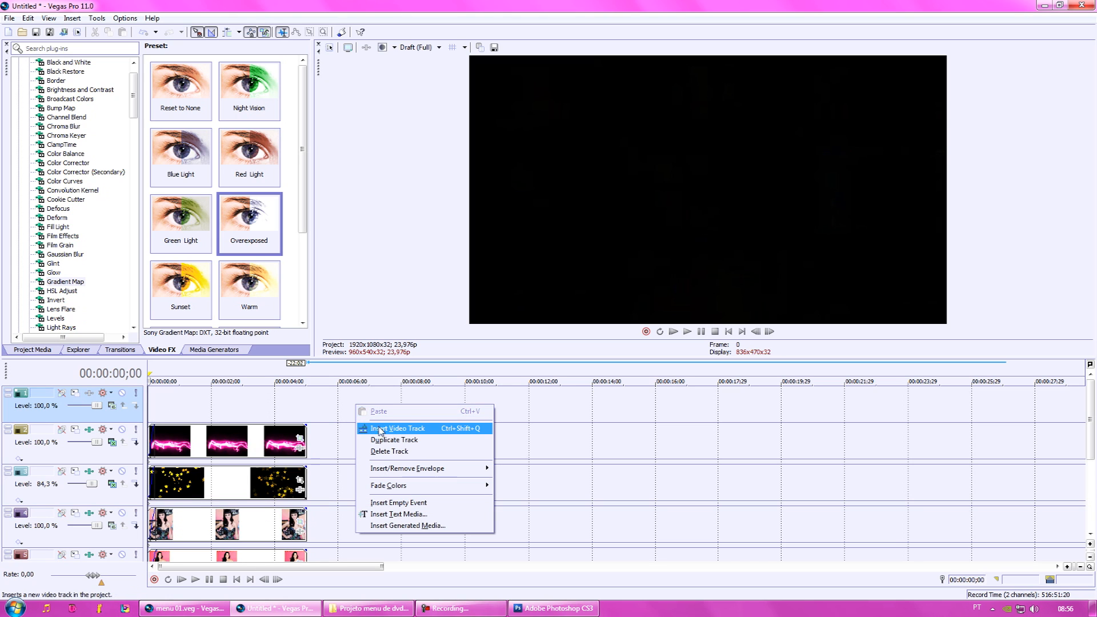
left_click(378, 430)
left_click(366, 439)
right_click(367, 439)
left_click(388, 458)
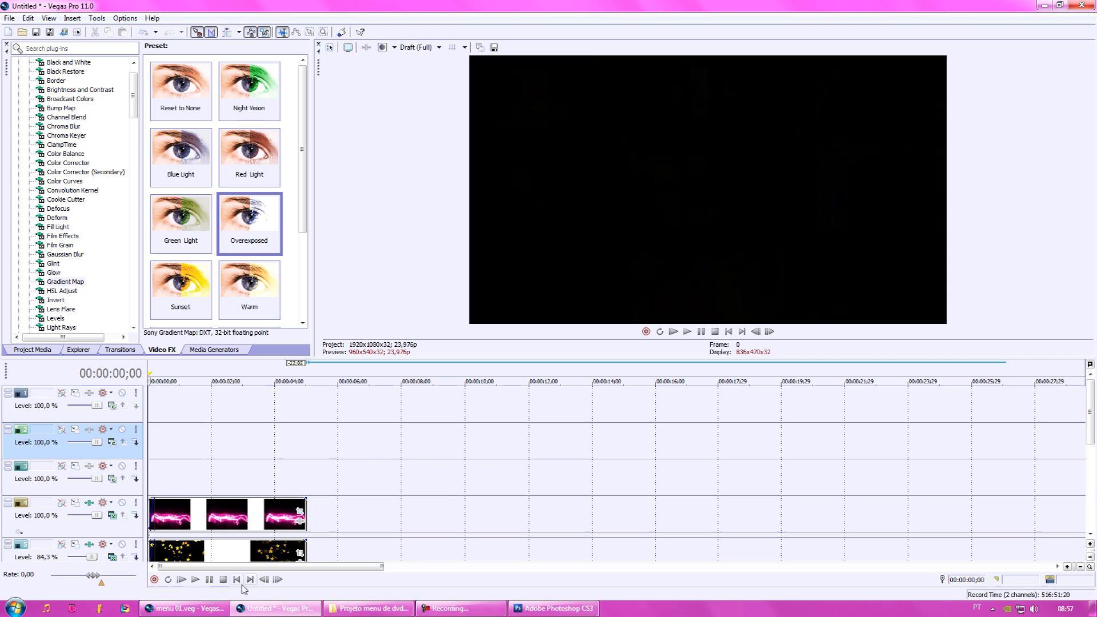
Step: Place the Katy 1, video book and Iniciar Photoshop titles on the three empty tracks, all starting at the timeline's beginning
left_click(363, 610)
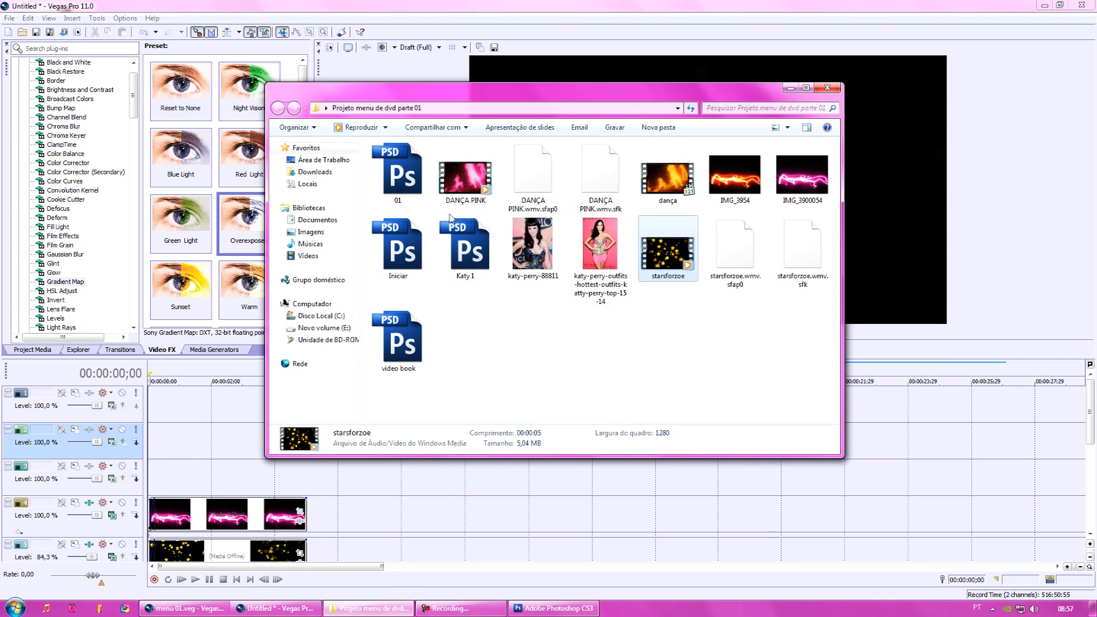
left_click_drag(465, 251, 234, 407)
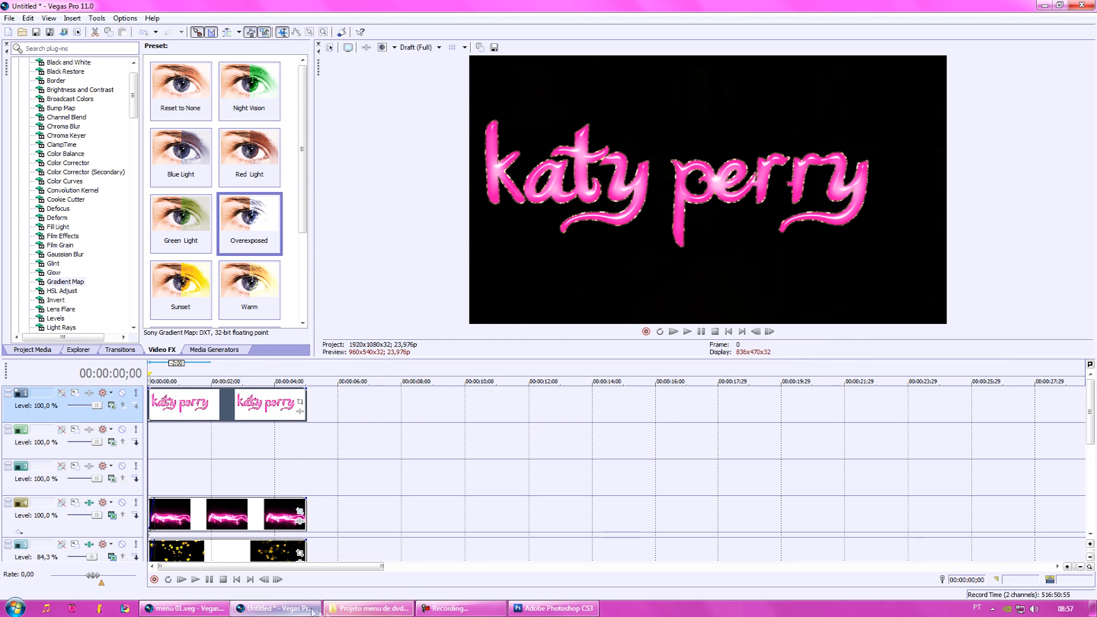
left_click(358, 609)
left_click_drag(406, 337, 188, 441)
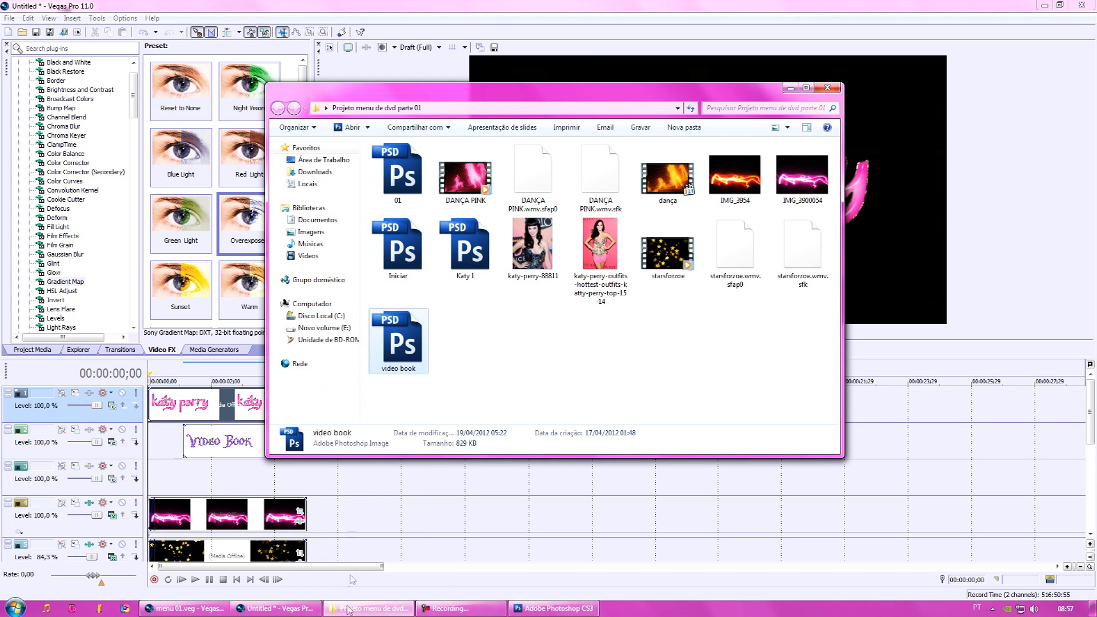
left_click_drag(398, 253, 174, 486)
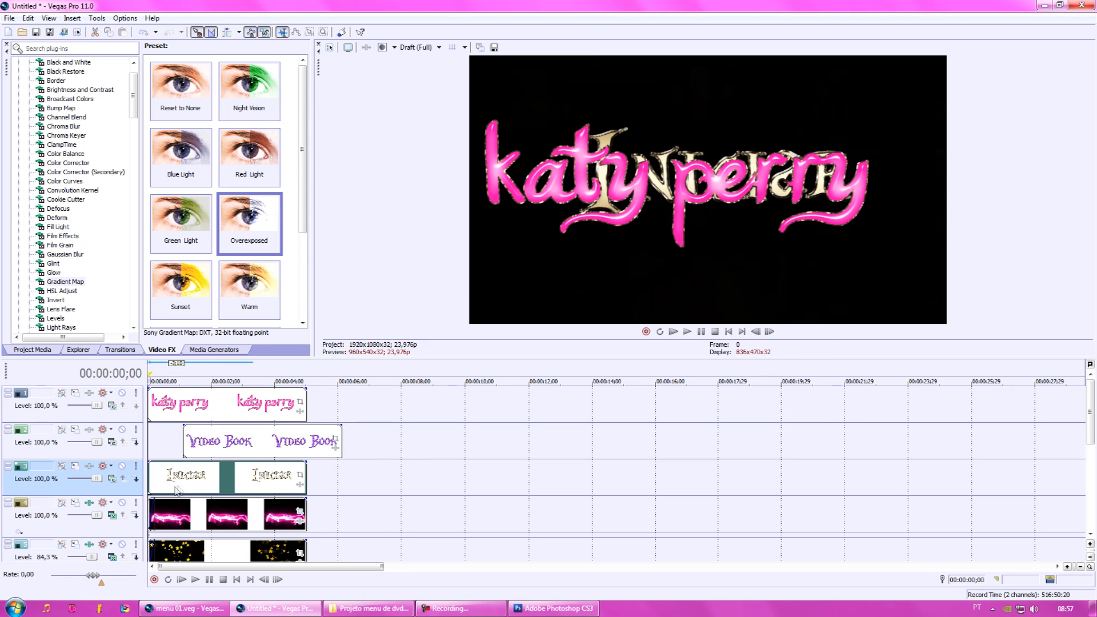
left_click_drag(204, 443, 167, 439)
Step: Add fade-ins to the three titles and stagger the starts of Video Book and Iniciar at about 0.4 and 1.1 seconds
scroll(423, 407, "up", 2)
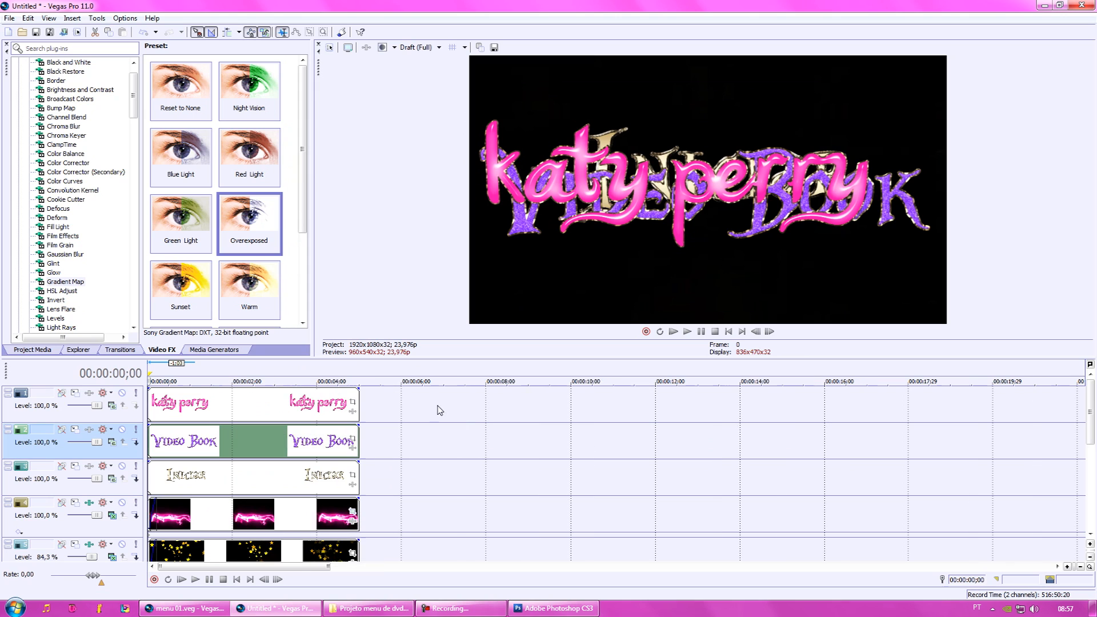
left_click_drag(148, 390, 154, 390)
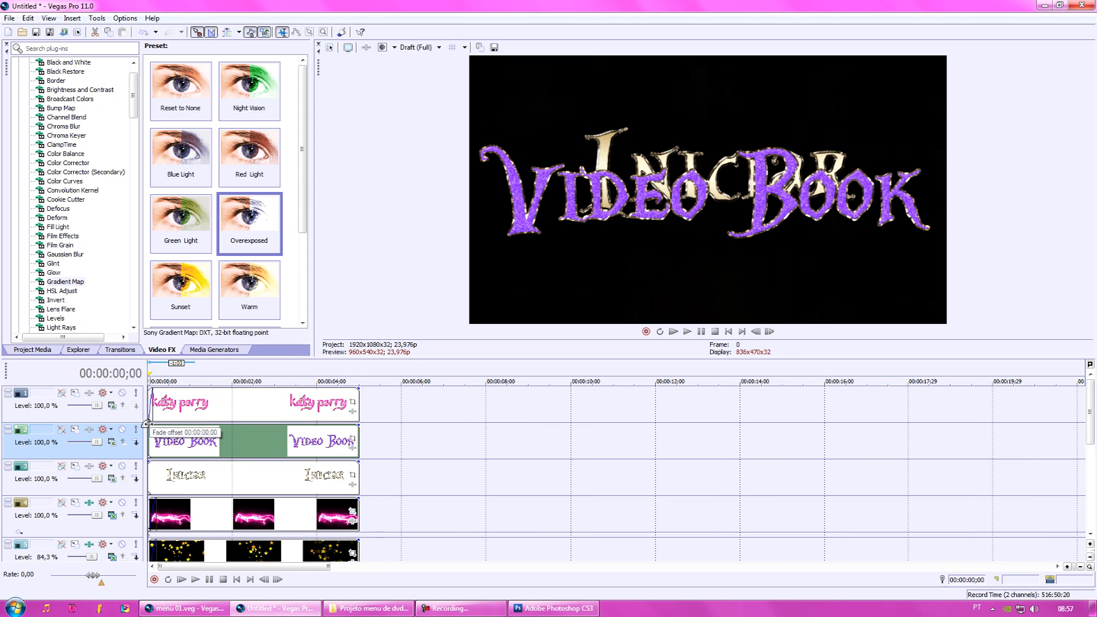
left_click_drag(147, 424, 210, 468)
left_click(358, 470)
left_click(237, 579)
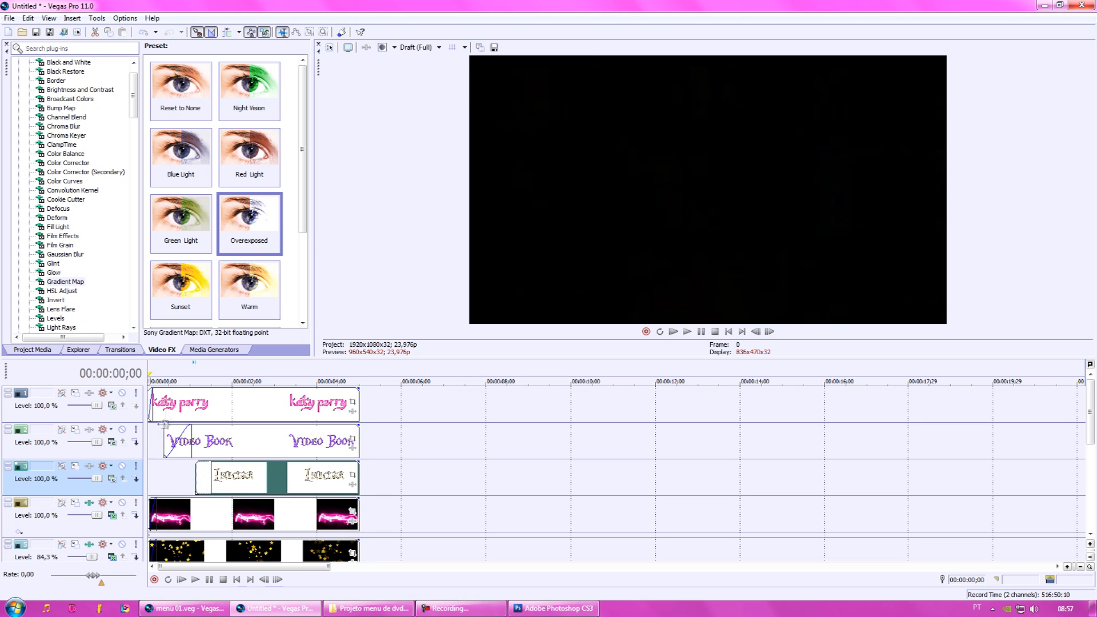
left_click(164, 400)
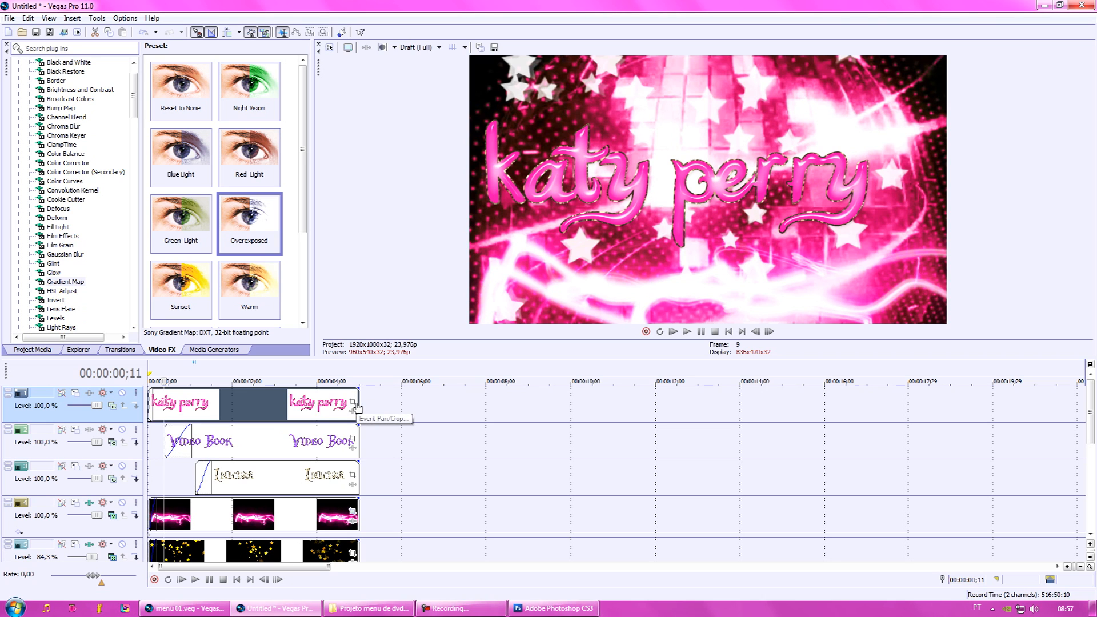
left_click(353, 402)
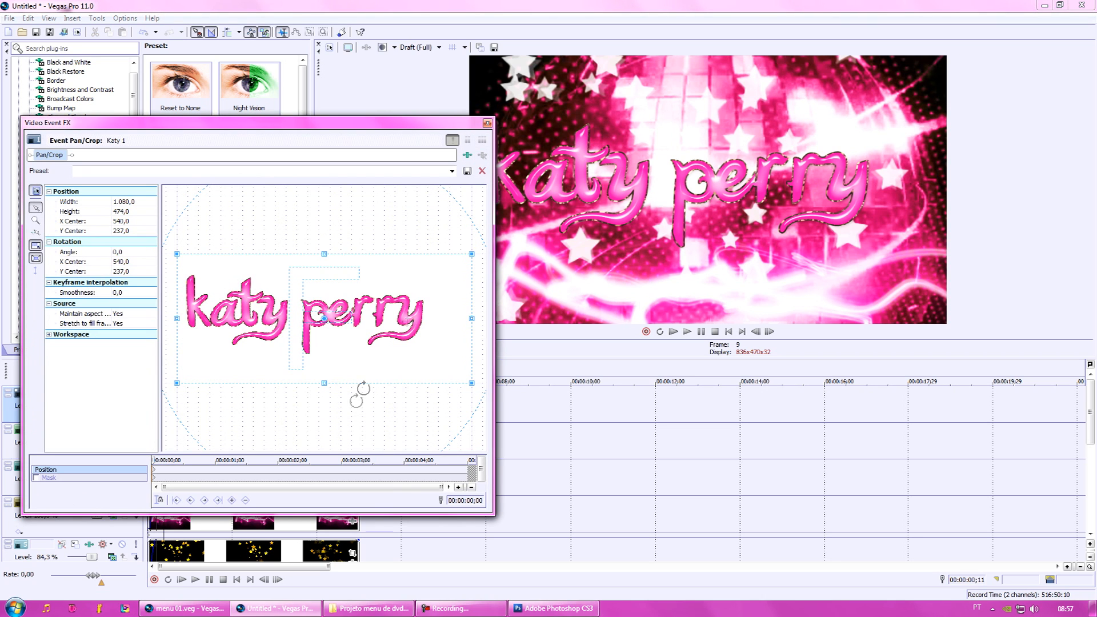
left_click(488, 123)
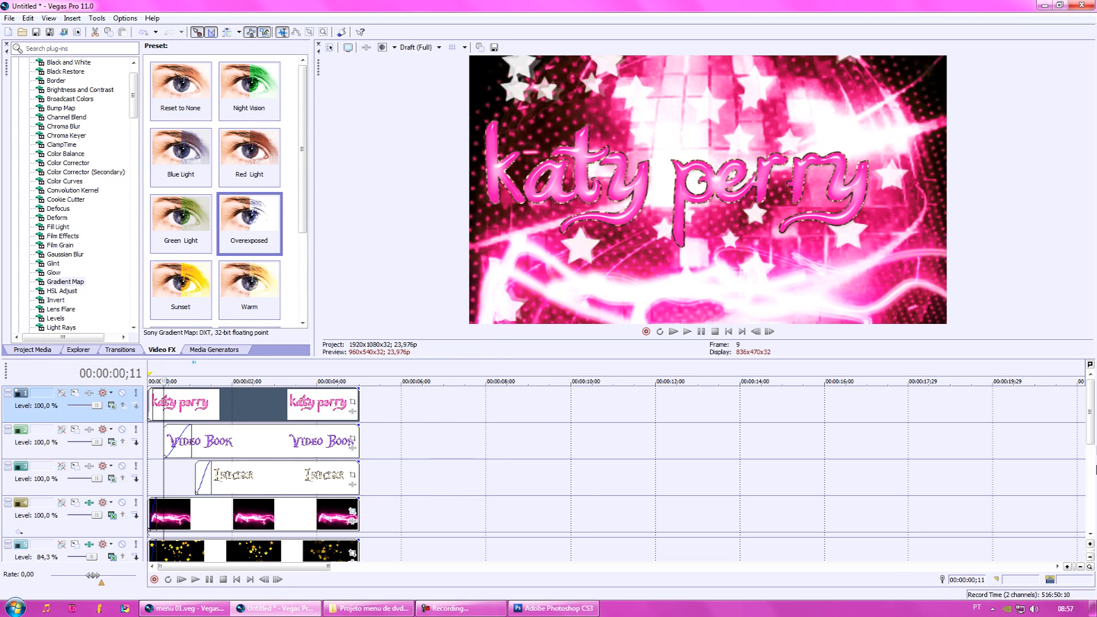
Step: Trim the staggered title starts to 00:00:00;25 for Katy Perry, about 1.5 seconds for Video Book and about 2.5 seconds for Iniciar
mouse_move(1092, 419)
left_mouse_down()
mouse_move(1092, 458)
mouse_move(1093, 416)
left_mouse_up()
left_click(181, 476)
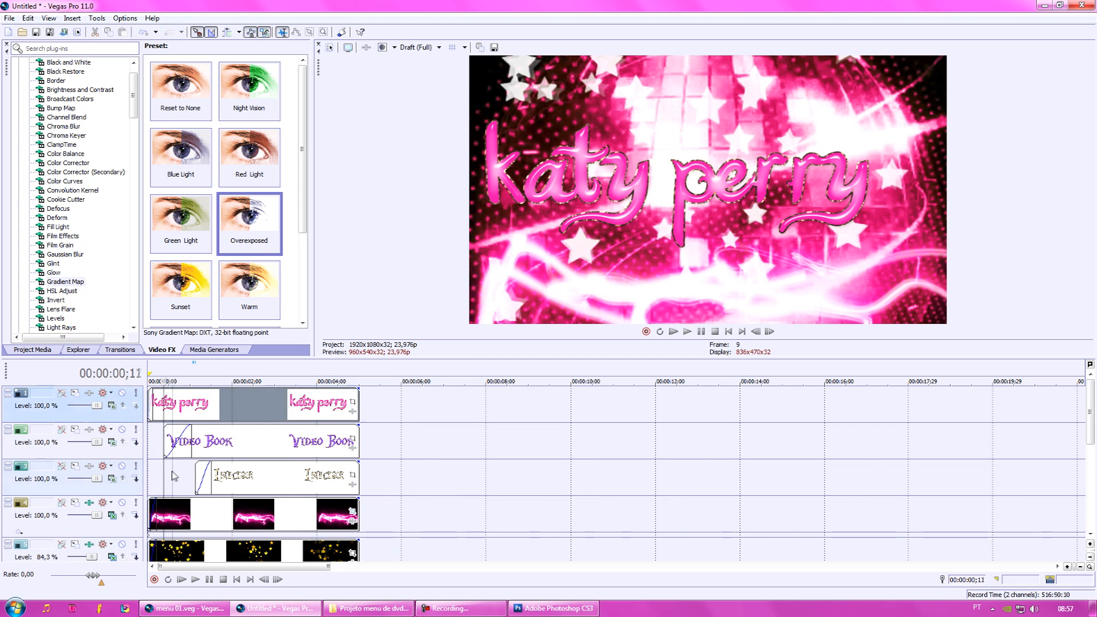
left_click(184, 476)
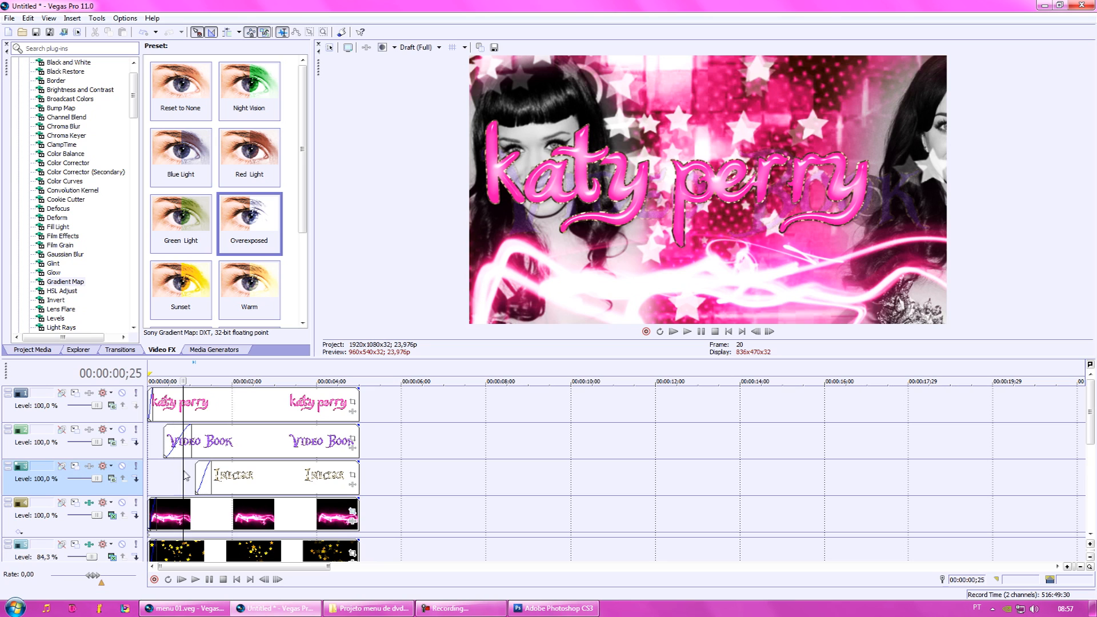
left_click_drag(150, 407, 255, 470)
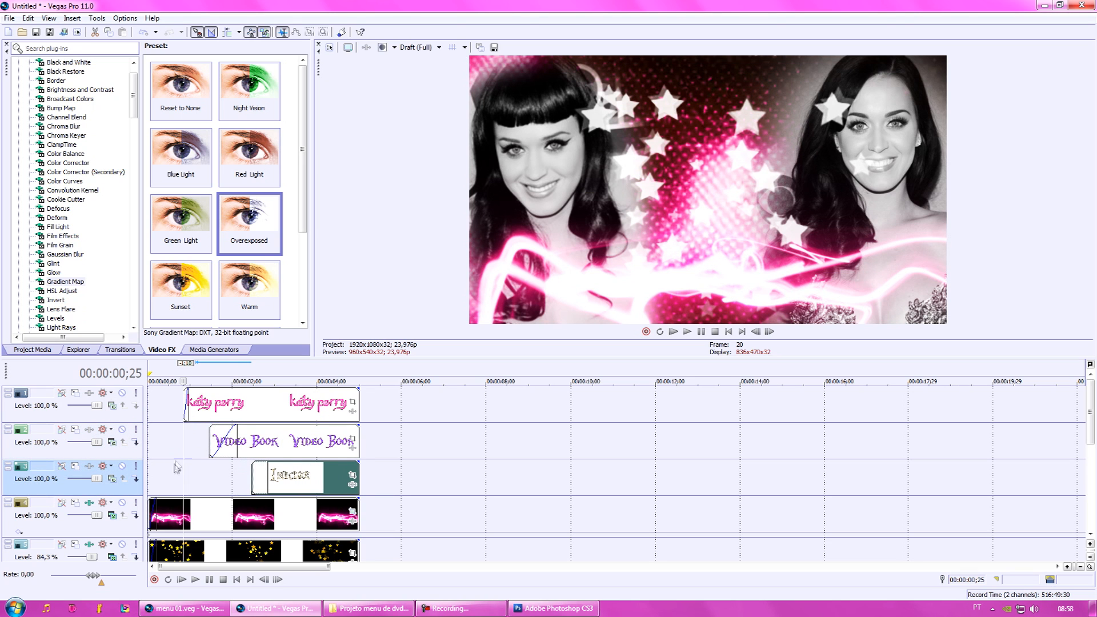
Step: Match the Katy Perry title's pan/crop frame to the output aspect ratio, giving a width of 842,7 and height of 474,0
left_click(192, 408)
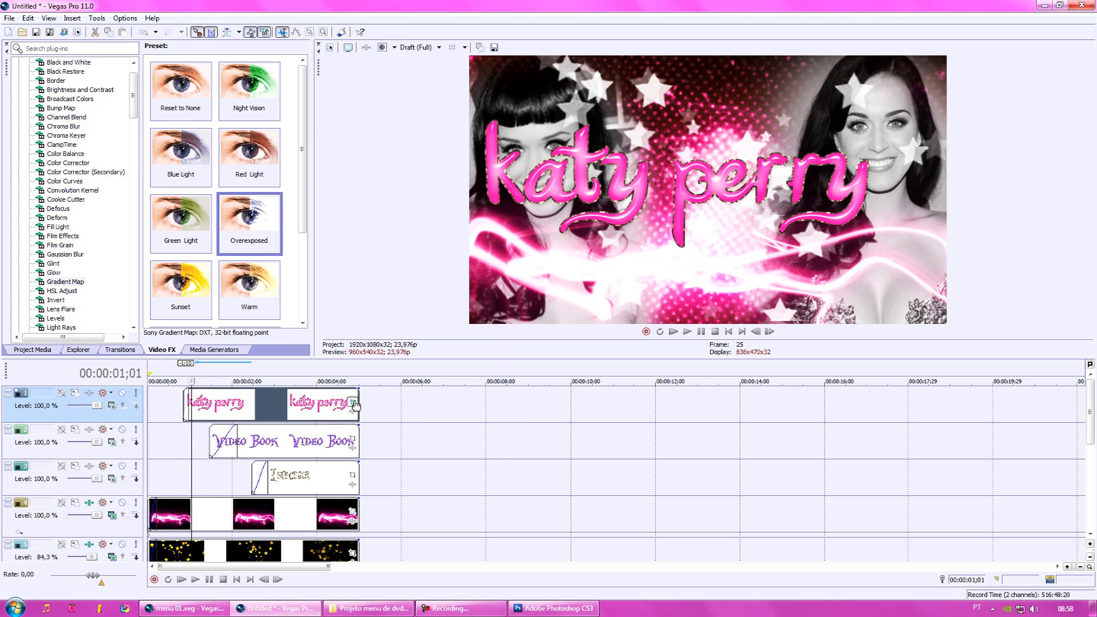
left_click(353, 403)
right_click(320, 308)
left_click(357, 360)
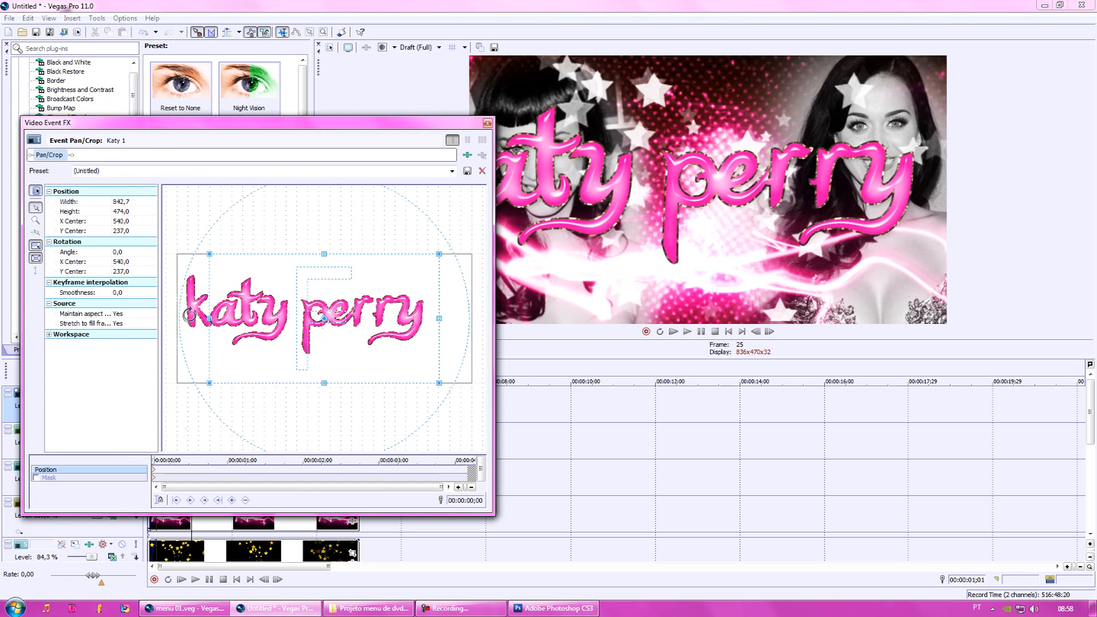
Step: Enlarge and shift the Katy Perry title's pan/crop frame so the whole, smaller title sits centred across the middle of the picture
left_click_drag(439, 381, 513, 423)
left_click_drag(389, 341, 327, 345)
left_click(487, 124)
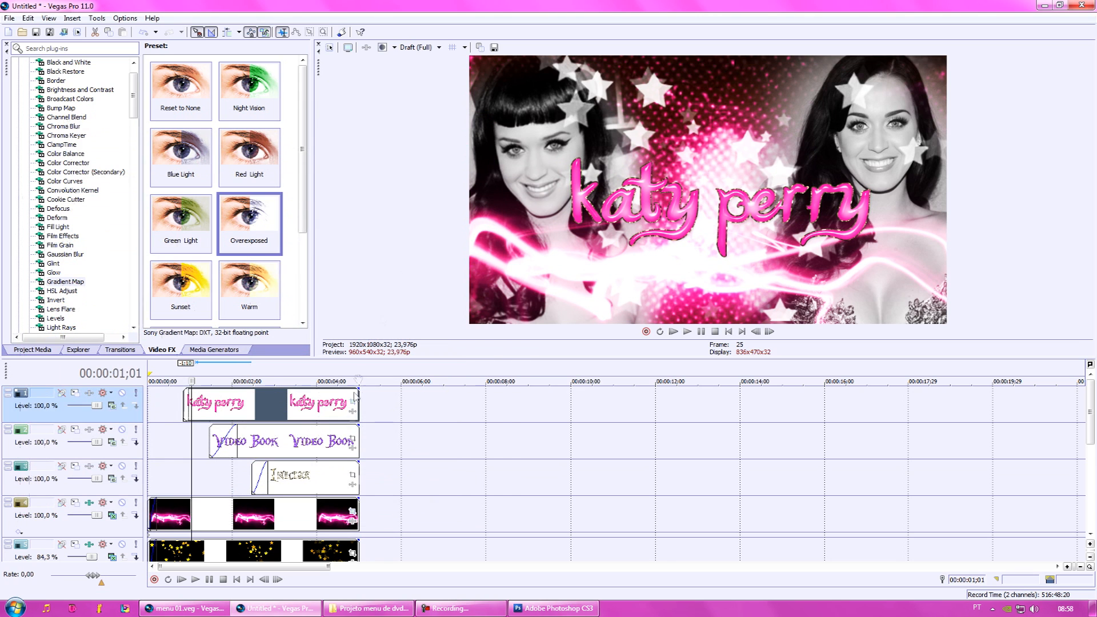
Step: Match the Video Book title's pan/crop frame to the output aspect ratio, then shrink the title and place it just below Katy Perry
left_click(353, 441)
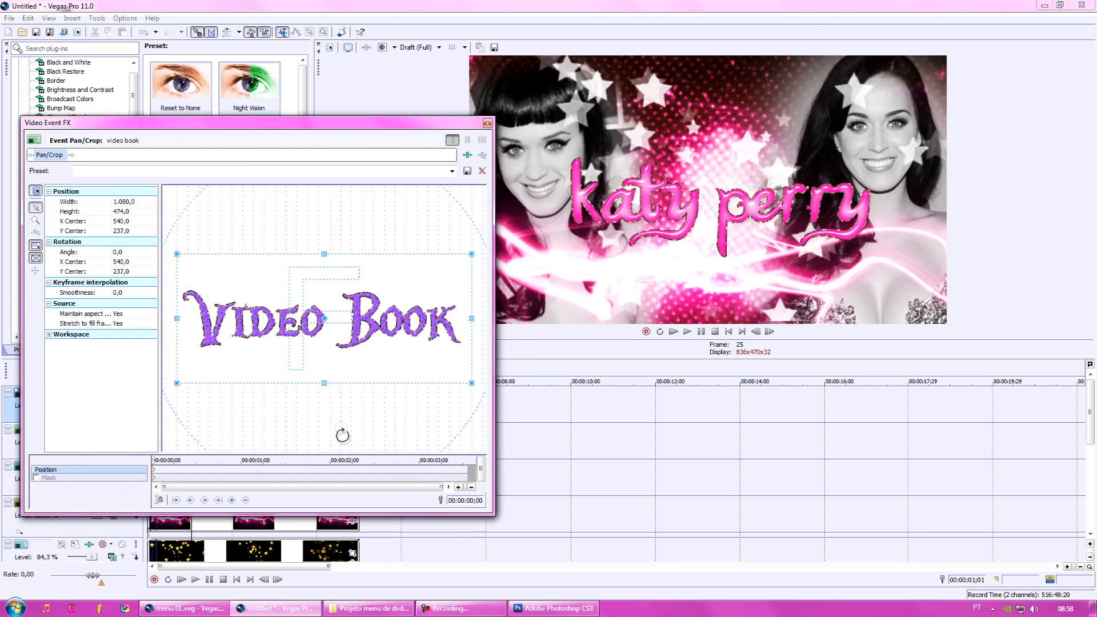
left_click(487, 123)
left_click(314, 440)
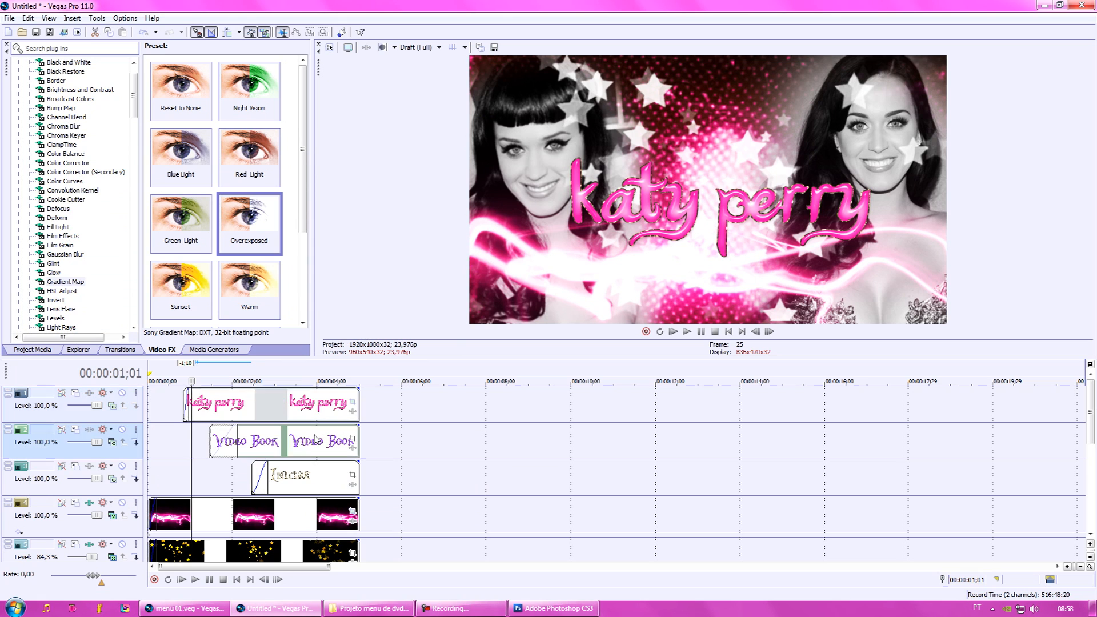
left_click(354, 440)
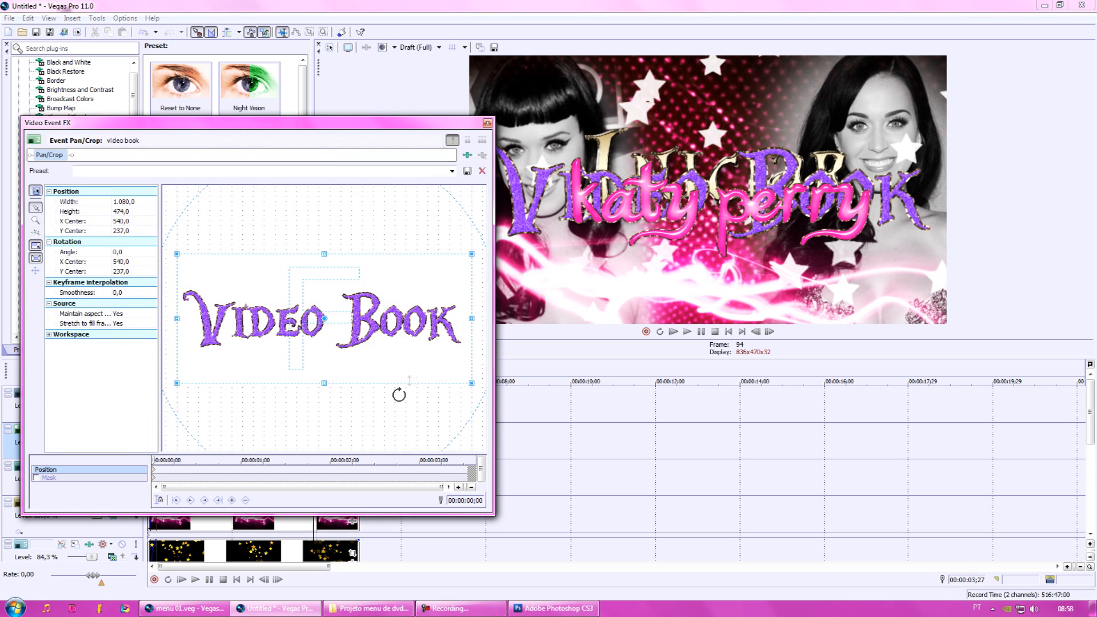
right_click(361, 318)
left_click(409, 438)
left_click_drag(354, 320, 355, 312)
left_click_drag(438, 350, 544, 429)
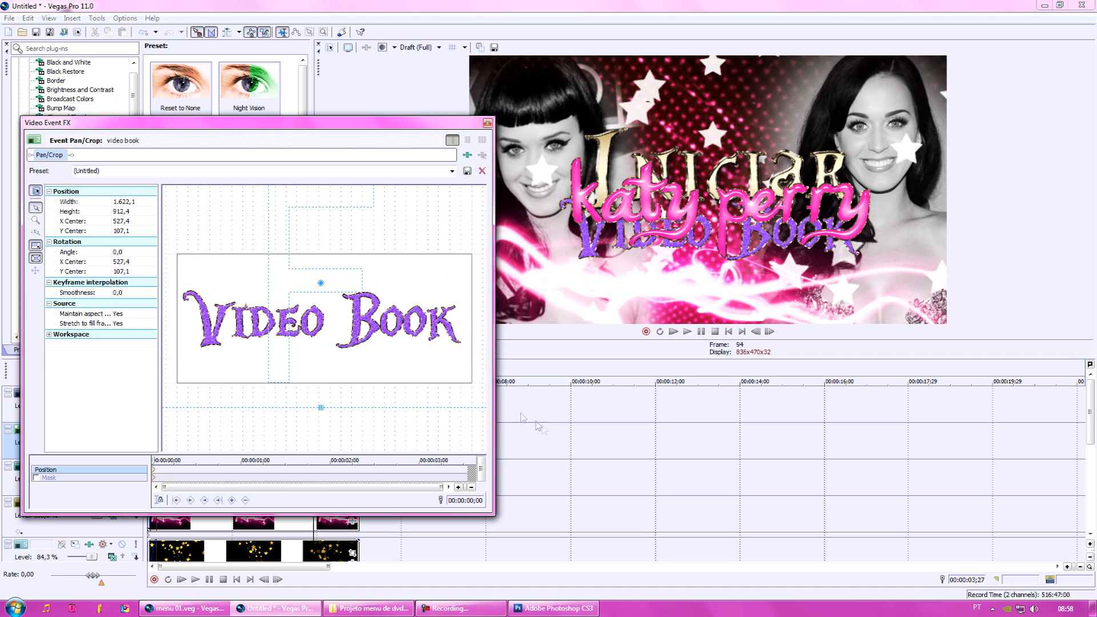
left_click_drag(416, 337, 415, 317)
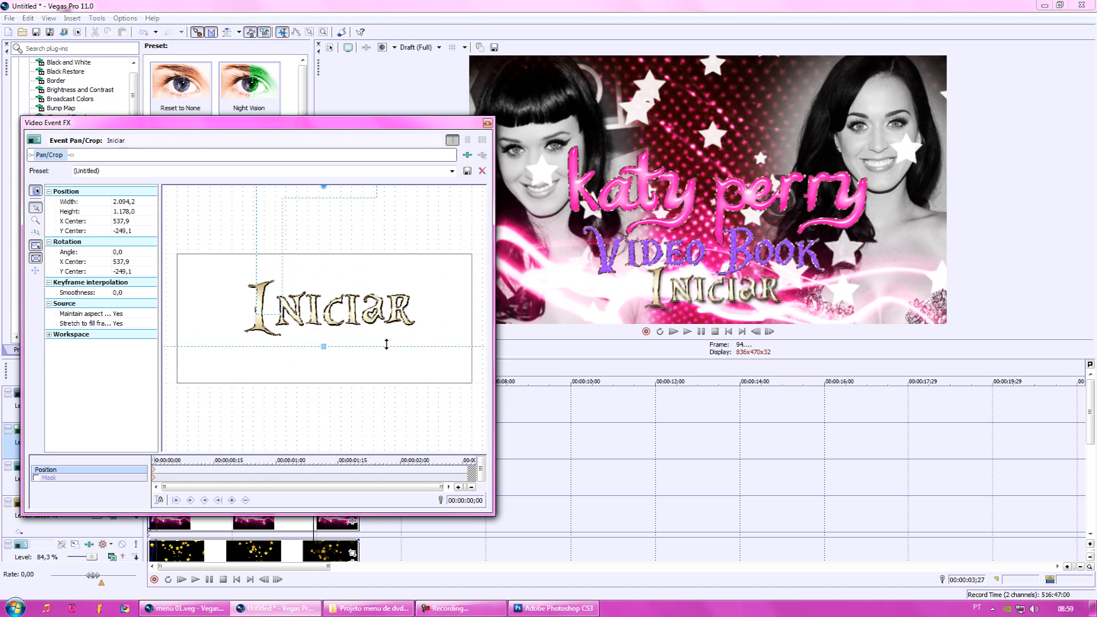
Step: Adjust the Iniciar title's pan/crop frame to width 2.064,4 and height 1.161,2, centred at 546,3 and -238,6, placing it below Video Book
left_click_drag(386, 345, 387, 342)
mouse_move(361, 303)
left_mouse_down()
mouse_move(374, 307)
mouse_move(365, 306)
left_mouse_up()
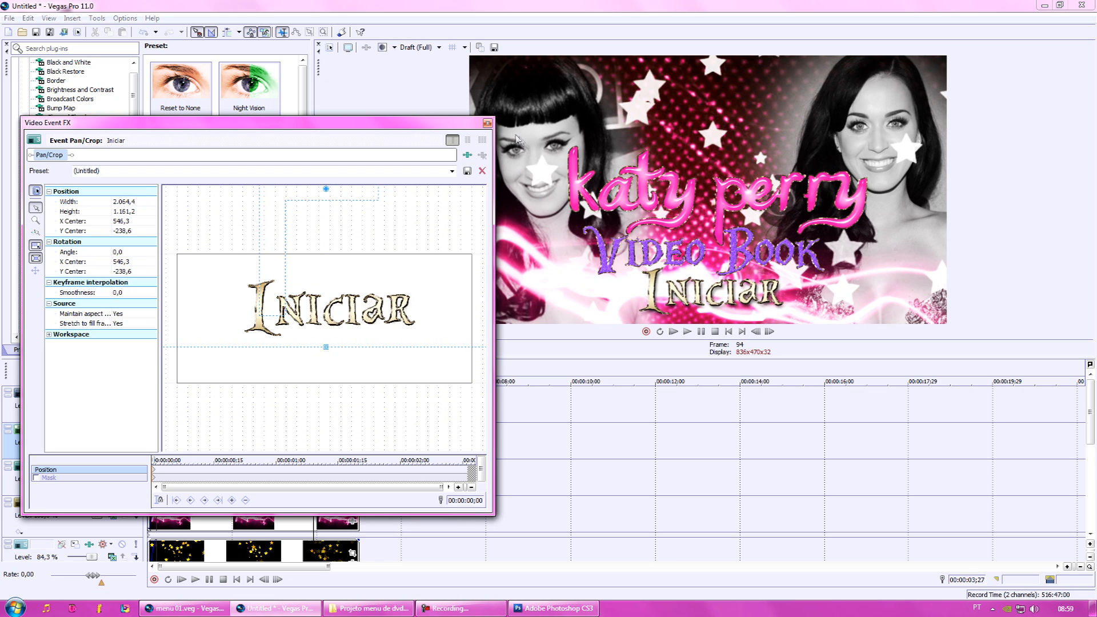
left_click(488, 123)
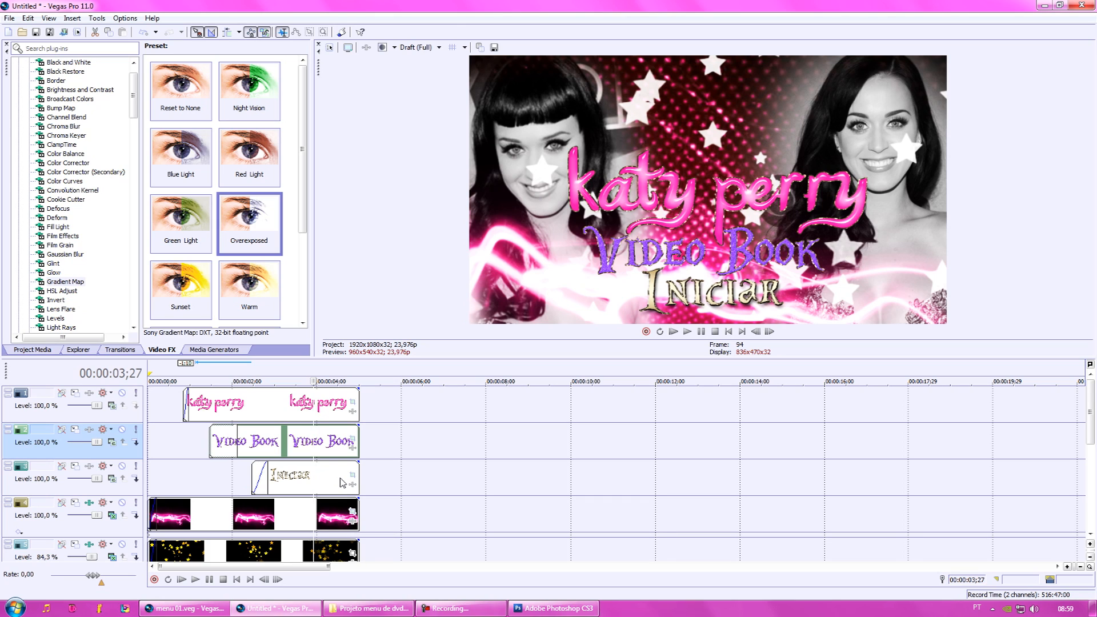
Step: Split the Iniciar title at 00:00:03;05, 03;16, 03;25, 04;08 and 04;18 to cut it into short pieces
left_click(283, 475)
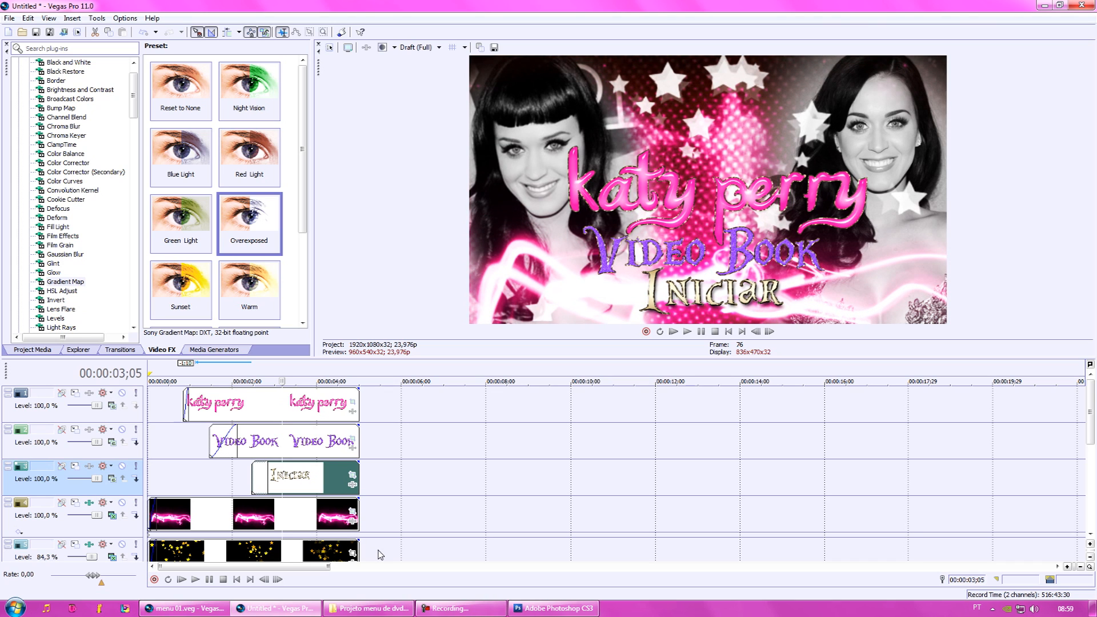
key("s")
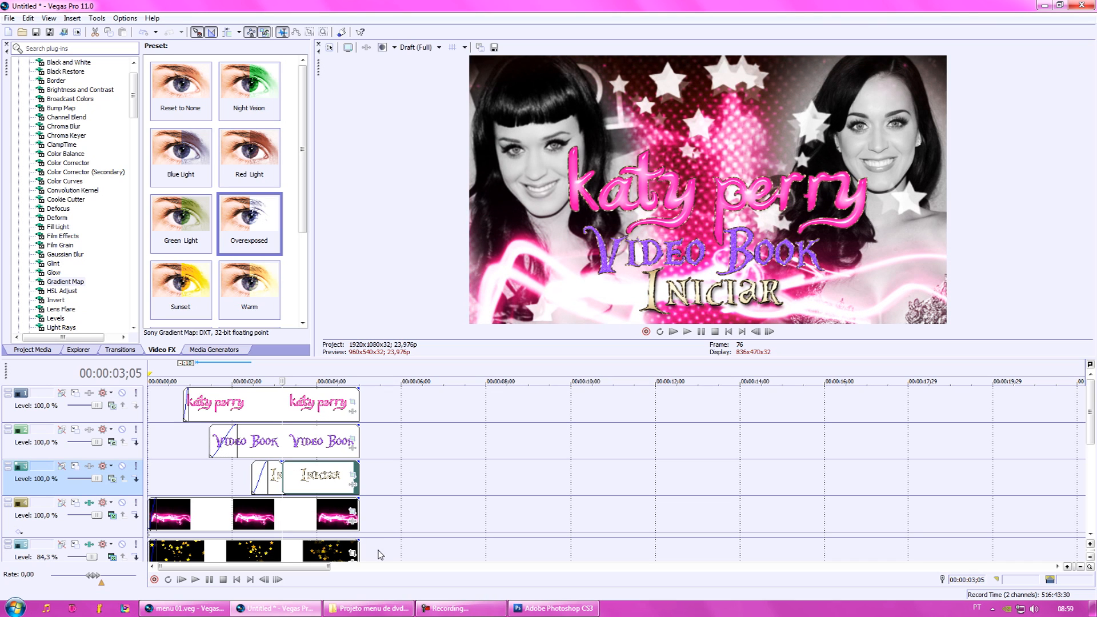
key("space")
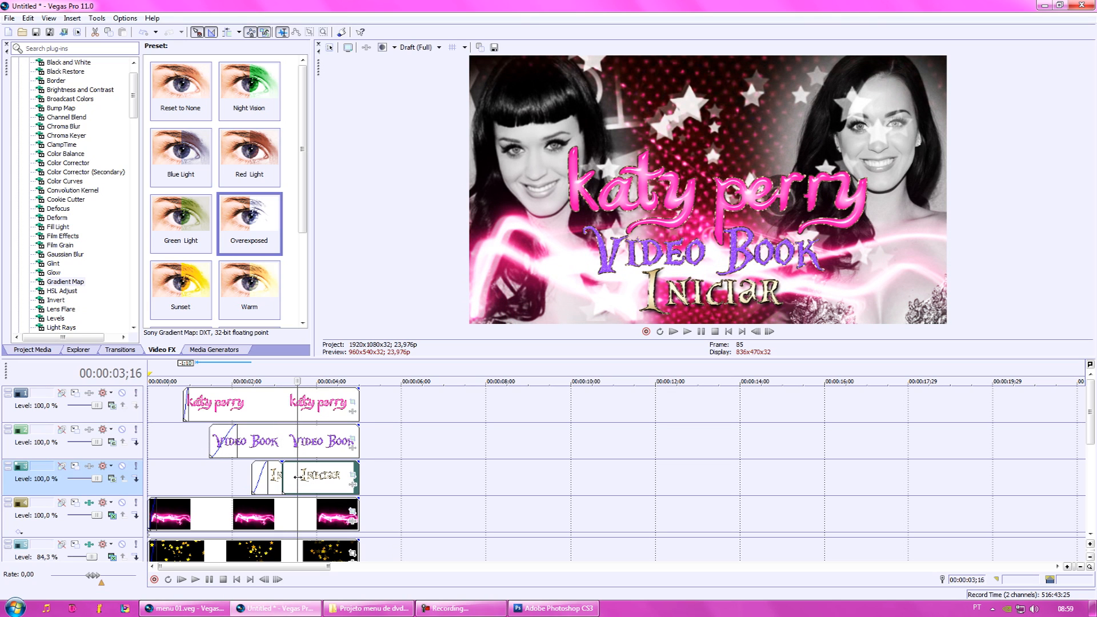
key("s")
left_click(310, 484)
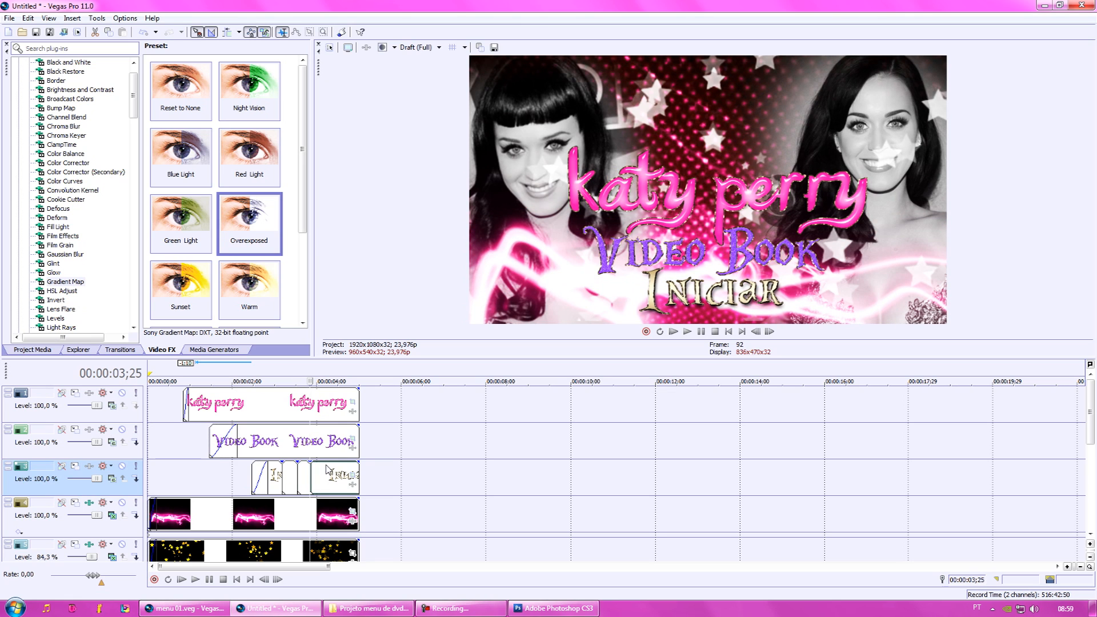
left_click(329, 472)
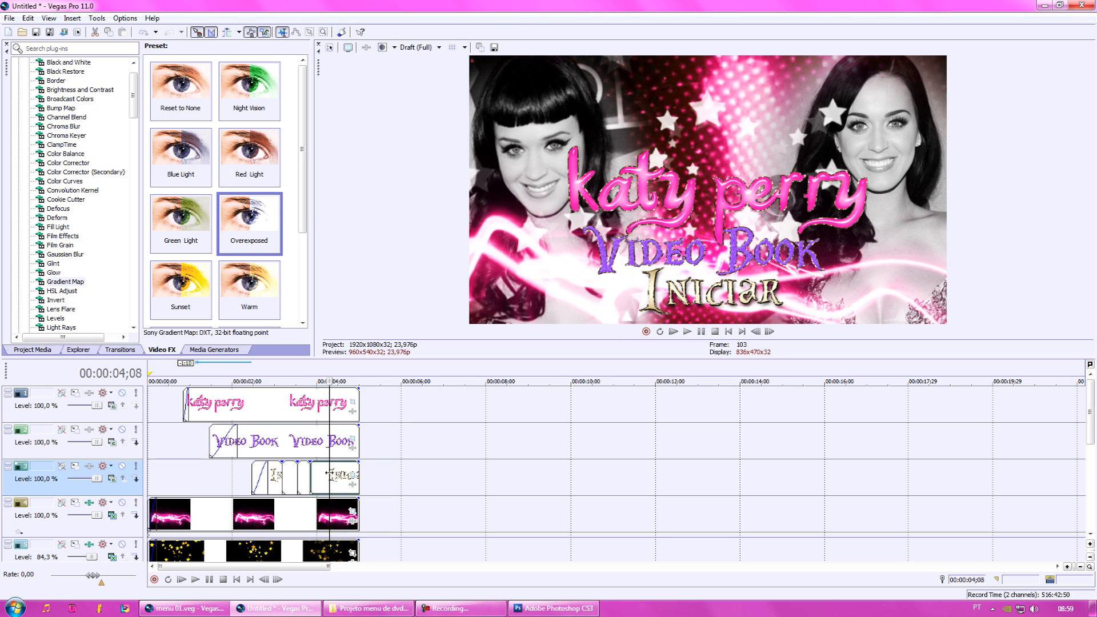
key("s")
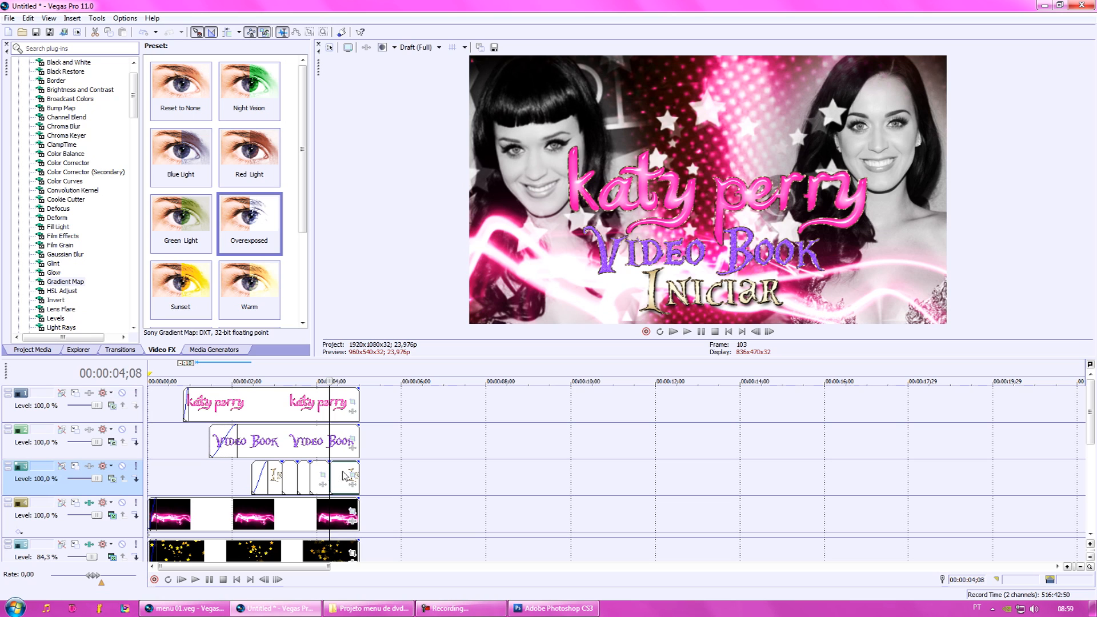
key("s")
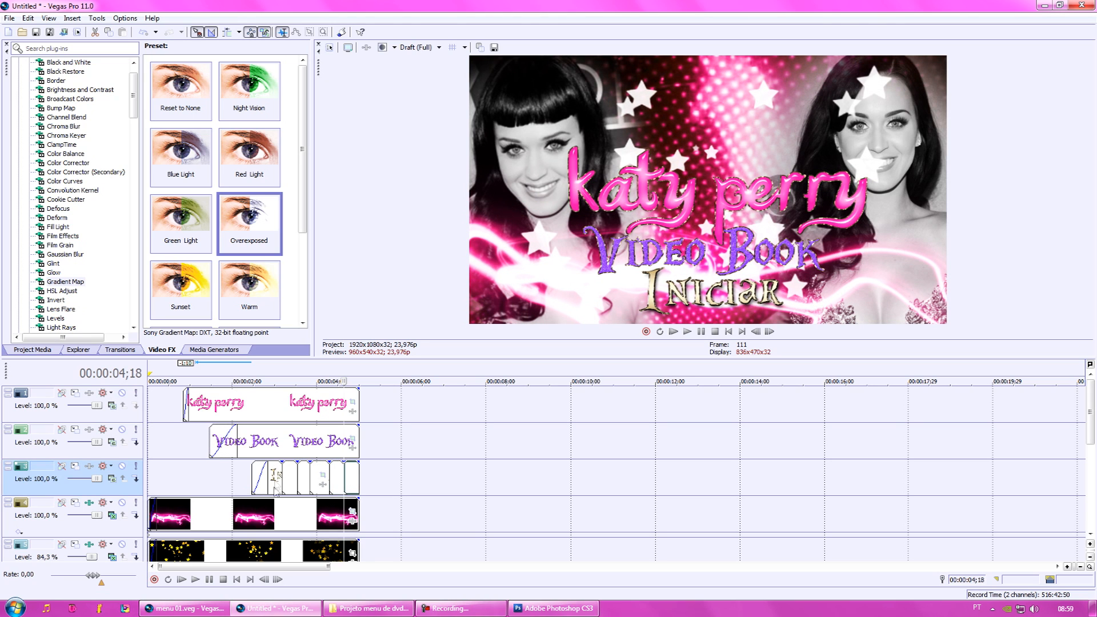
Step: Delete every second piece of the split Iniciar title, leaving gaps that make it blink
right_click(307, 473)
right_click(291, 473)
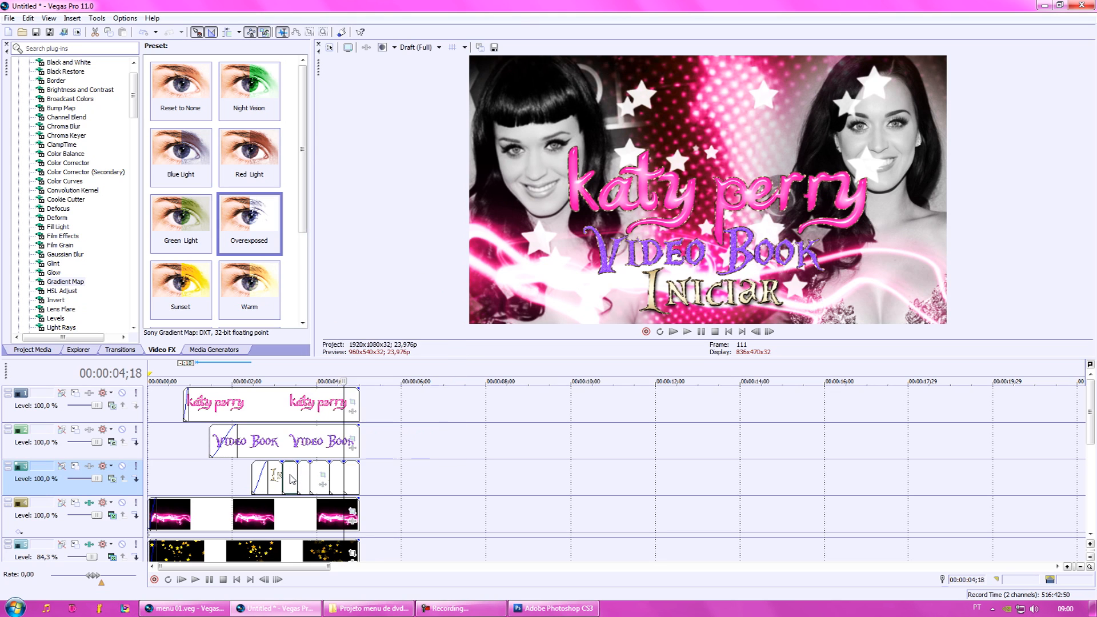
left_click(329, 285)
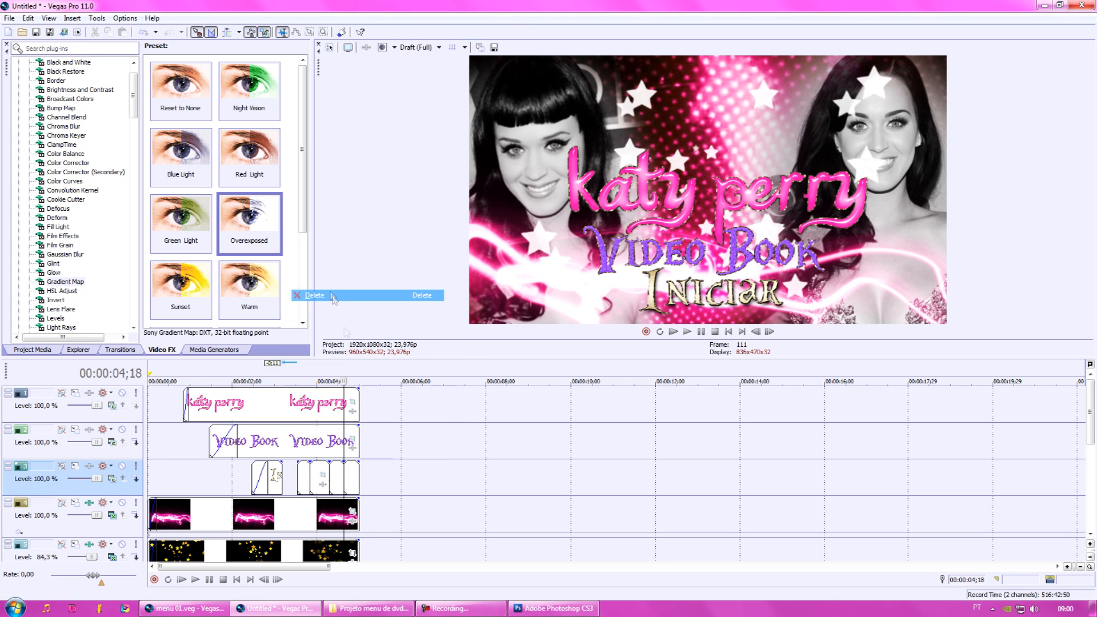
right_click(322, 471)
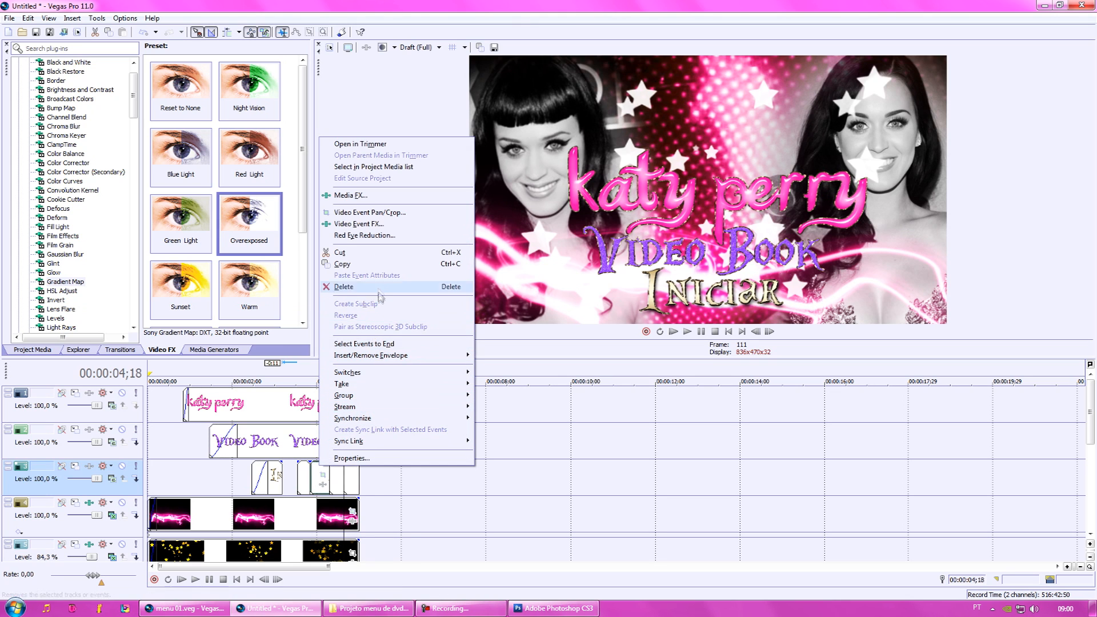
left_click(354, 421)
right_click(351, 482)
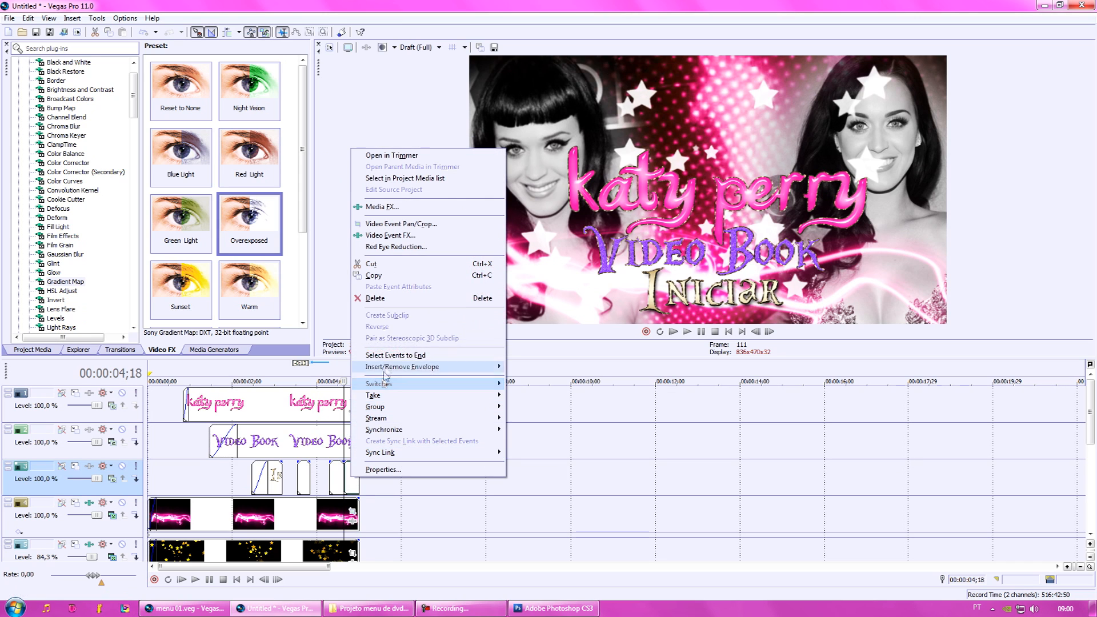
left_click(371, 304)
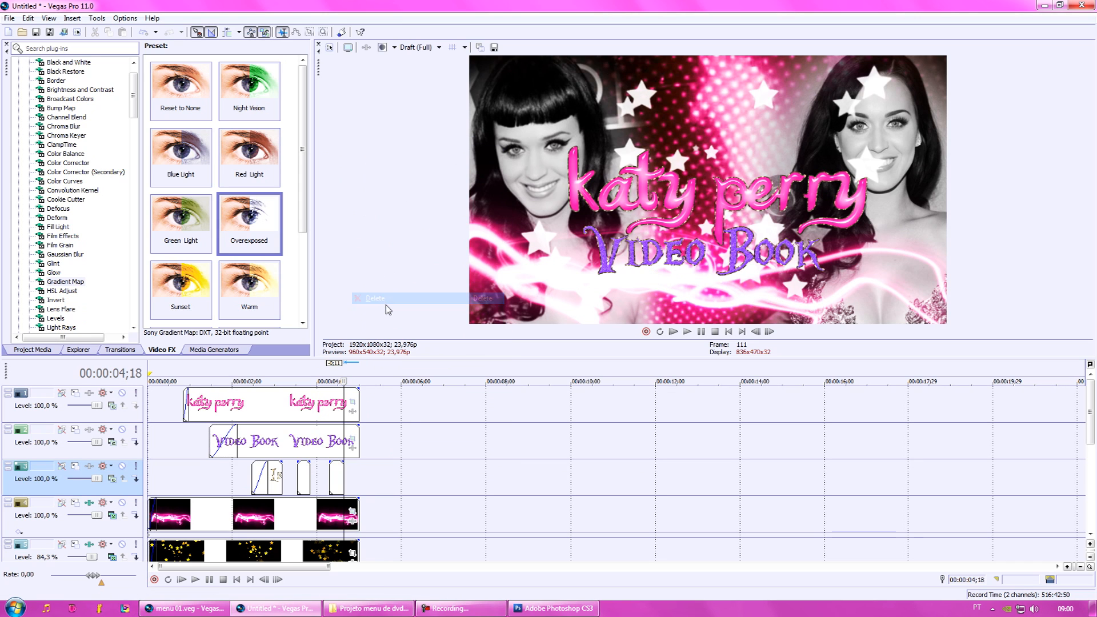
Step: Check the title entrances from the timeline's beginning and park the playhead at the Katy Perry title's start, 00:00:00;25
left_click(238, 579)
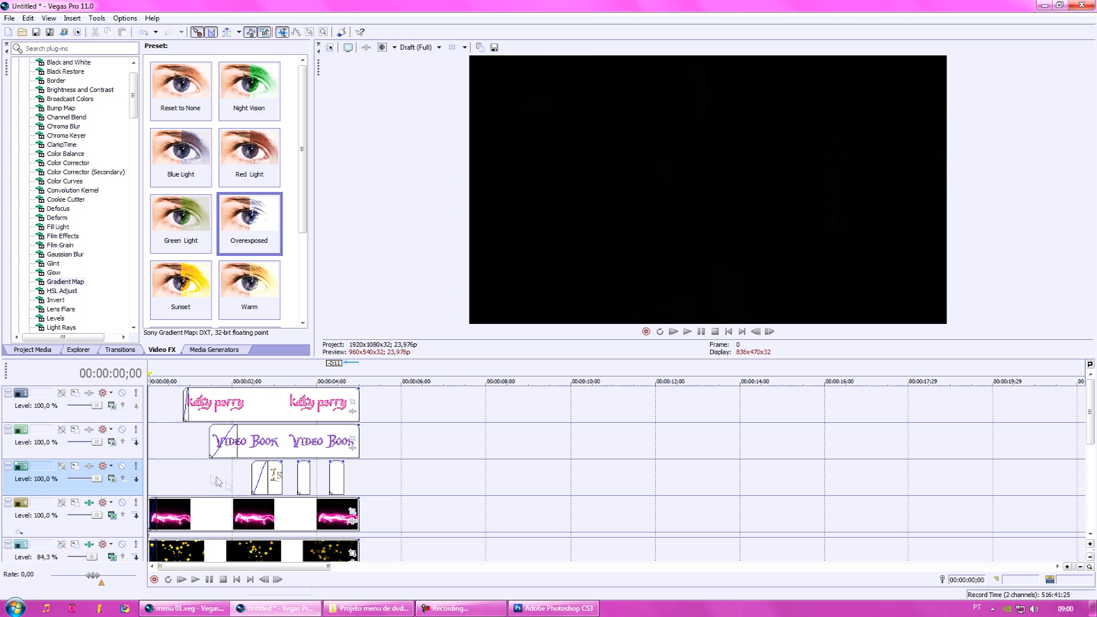
left_click(190, 457)
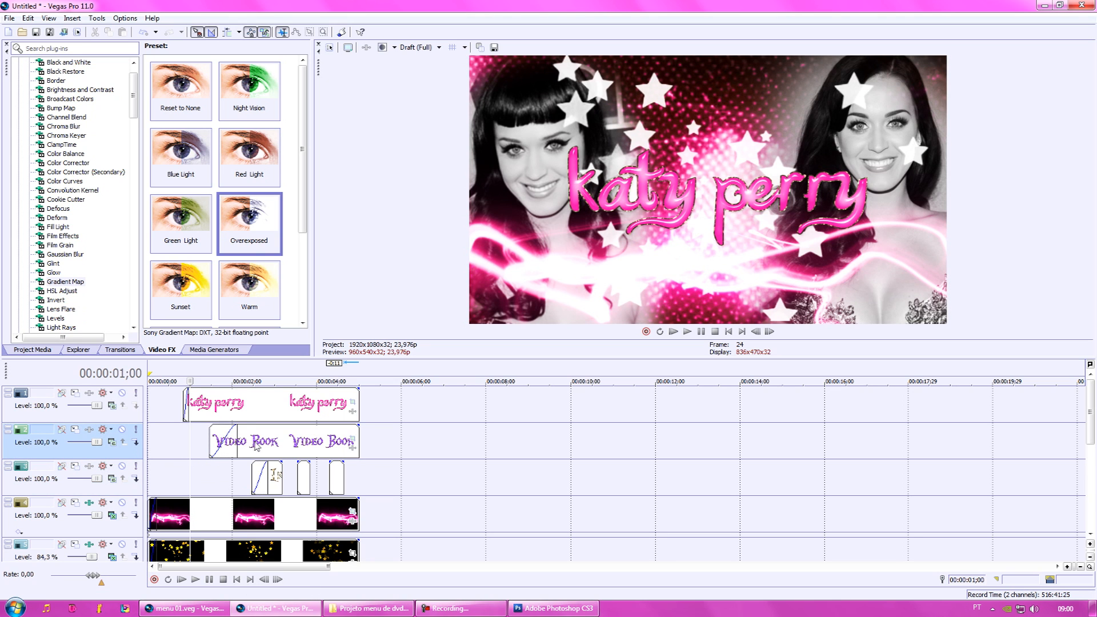
left_click(183, 447)
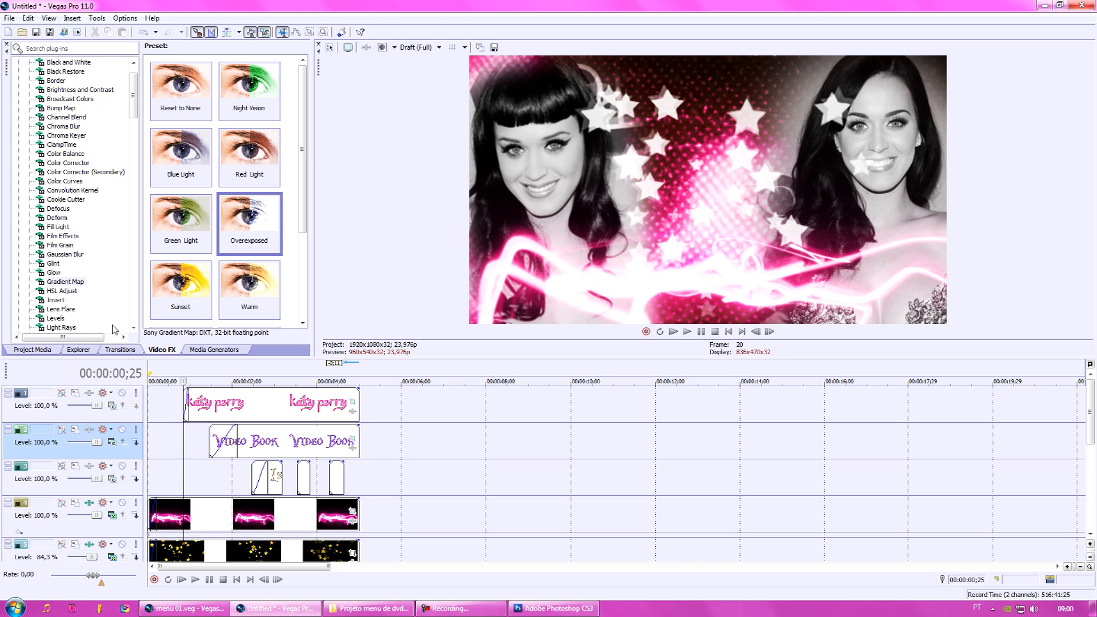
Step: Apply the NewBlue 3D Page Turn transition preset Foil Page From Above to the Katy Perry title's fade-in, skipping the plug-in registration
left_click(124, 349)
left_click(102, 210)
left_click(97, 227)
scroll(94, 234, "down", 2)
left_click(77, 208)
left_click(78, 218)
left_click(83, 281)
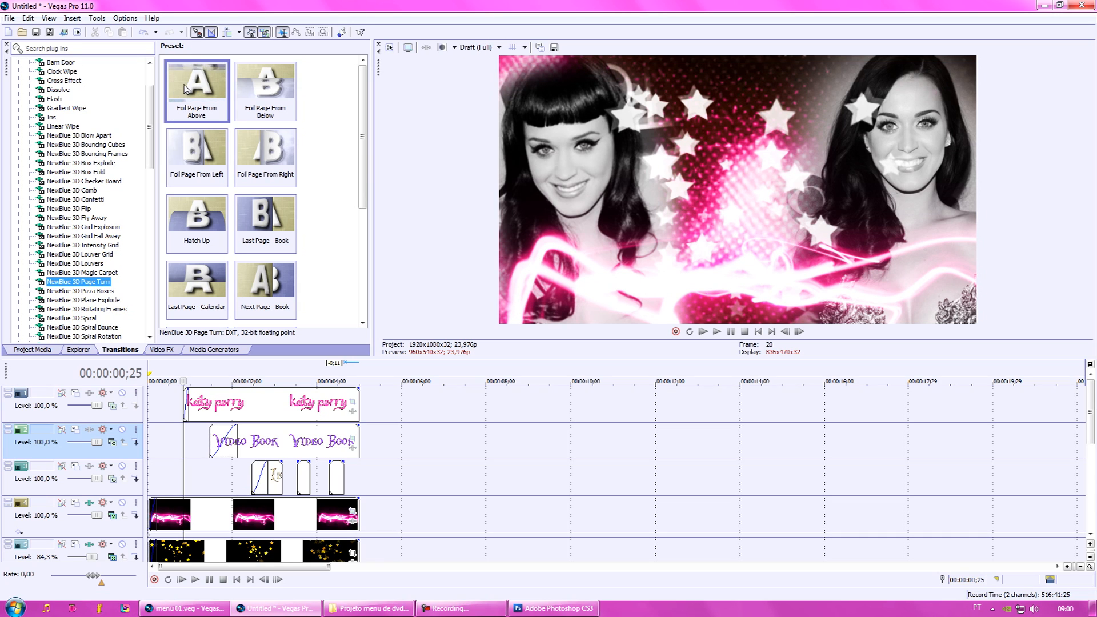
left_click_drag(185, 89, 215, 357)
left_click_drag(223, 104, 188, 406)
left_click(638, 352)
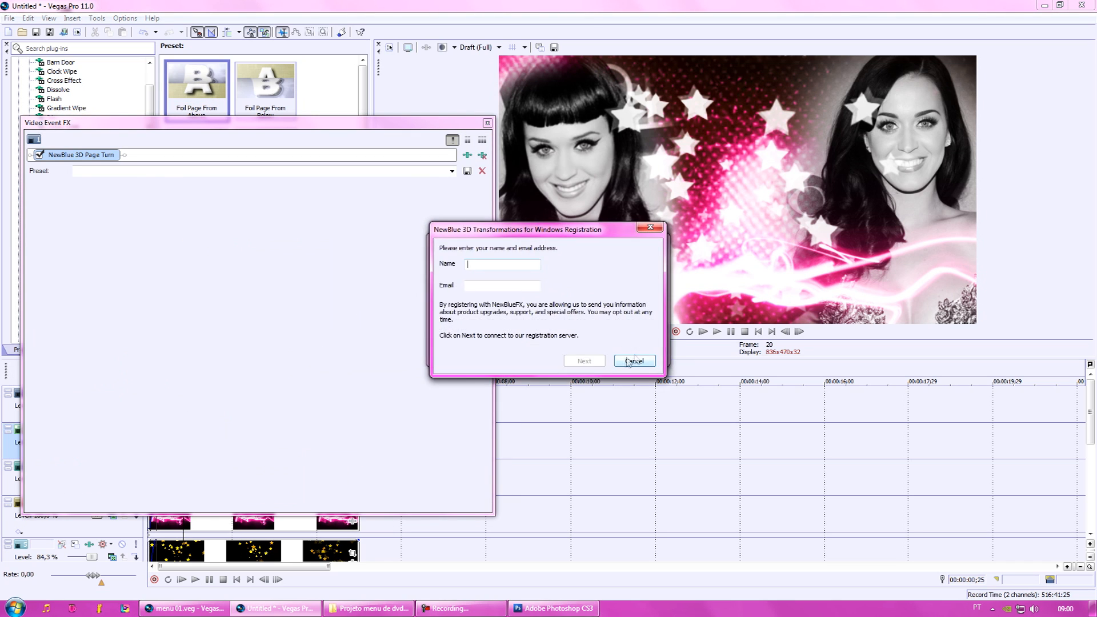
left_click(634, 361)
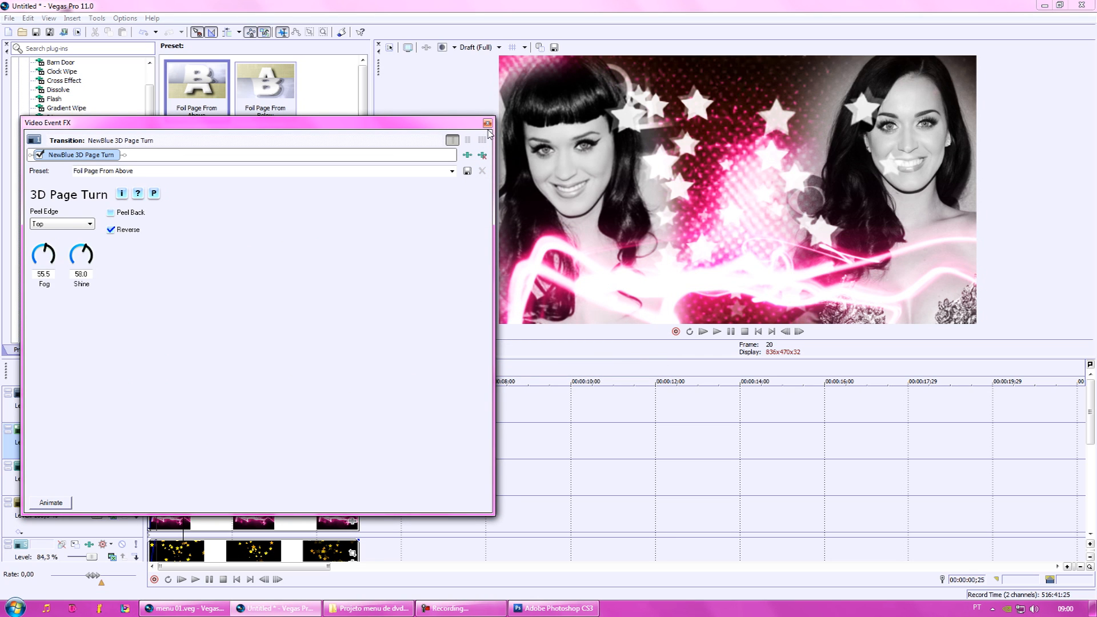
left_click(487, 123)
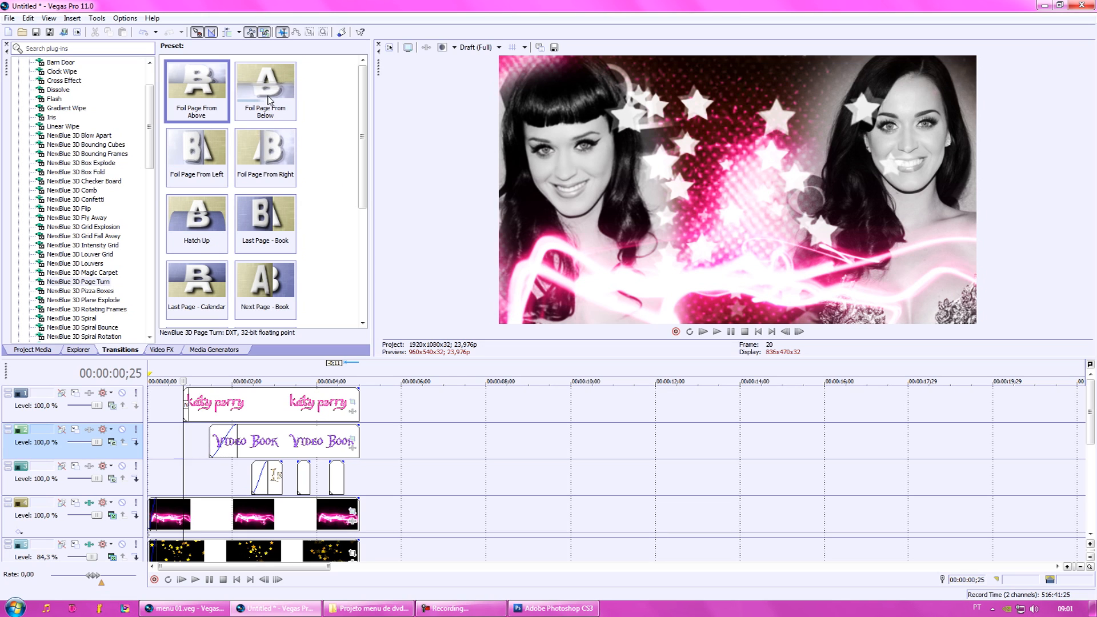
Step: Apply the NewBlue 3D Page Turn preset Foil Page From Below to the Video Book title's fade-in and play the menu from the start
left_click_drag(269, 100, 229, 430)
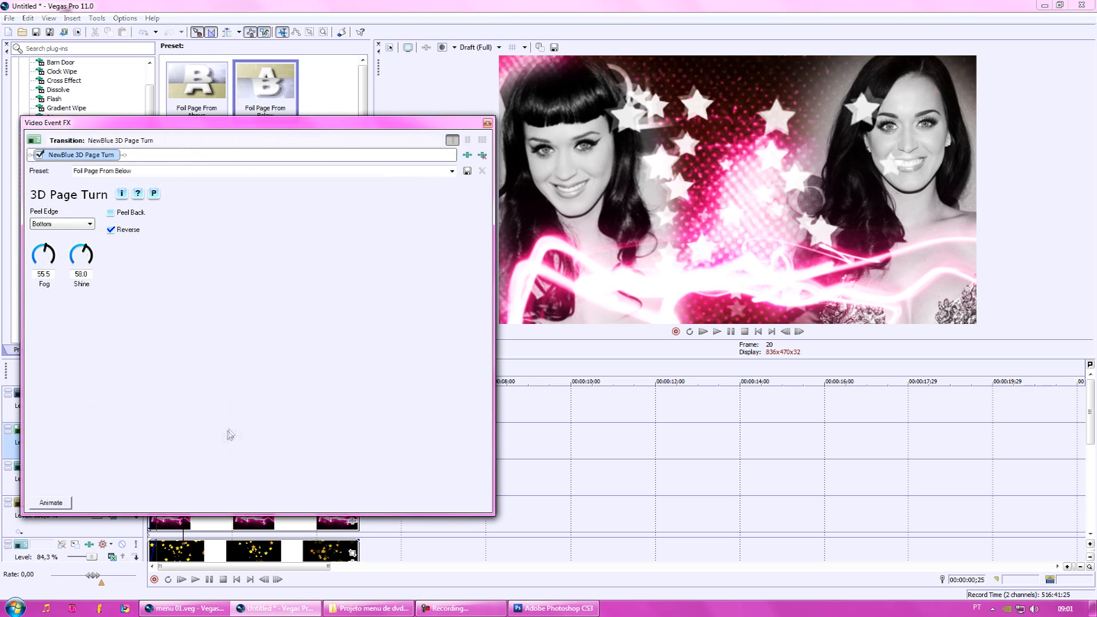
left_click(487, 123)
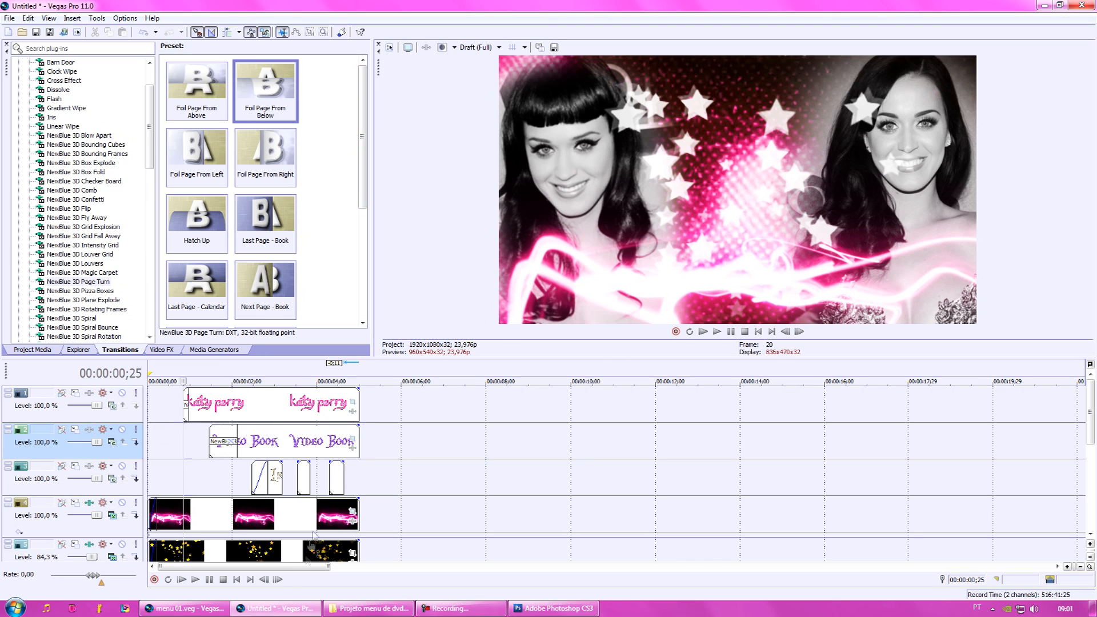
left_click(236, 579)
left_click(211, 579)
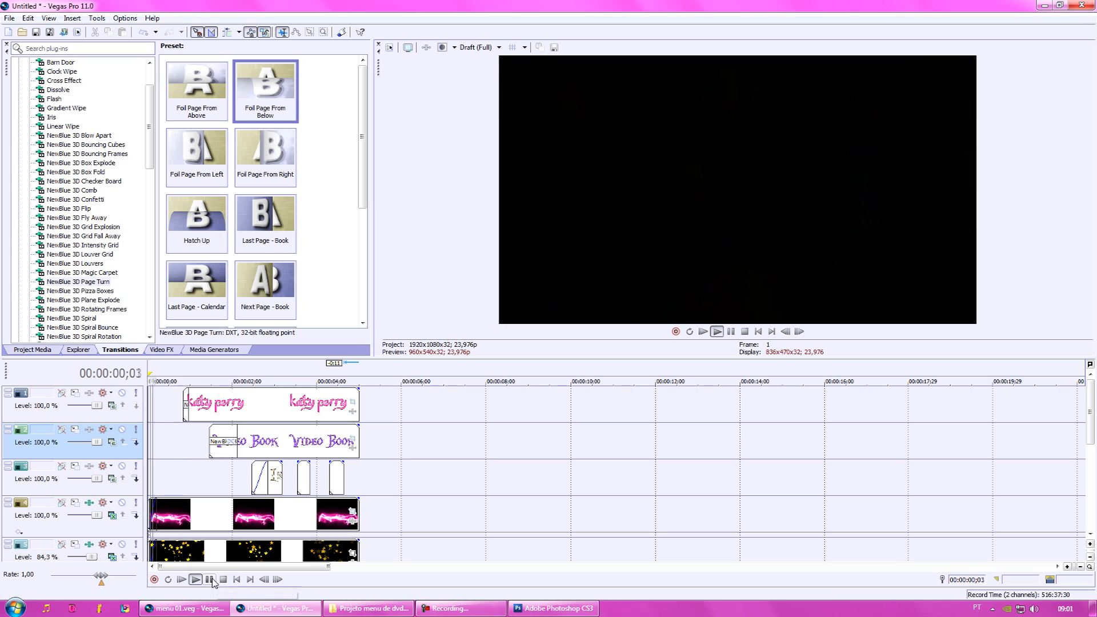